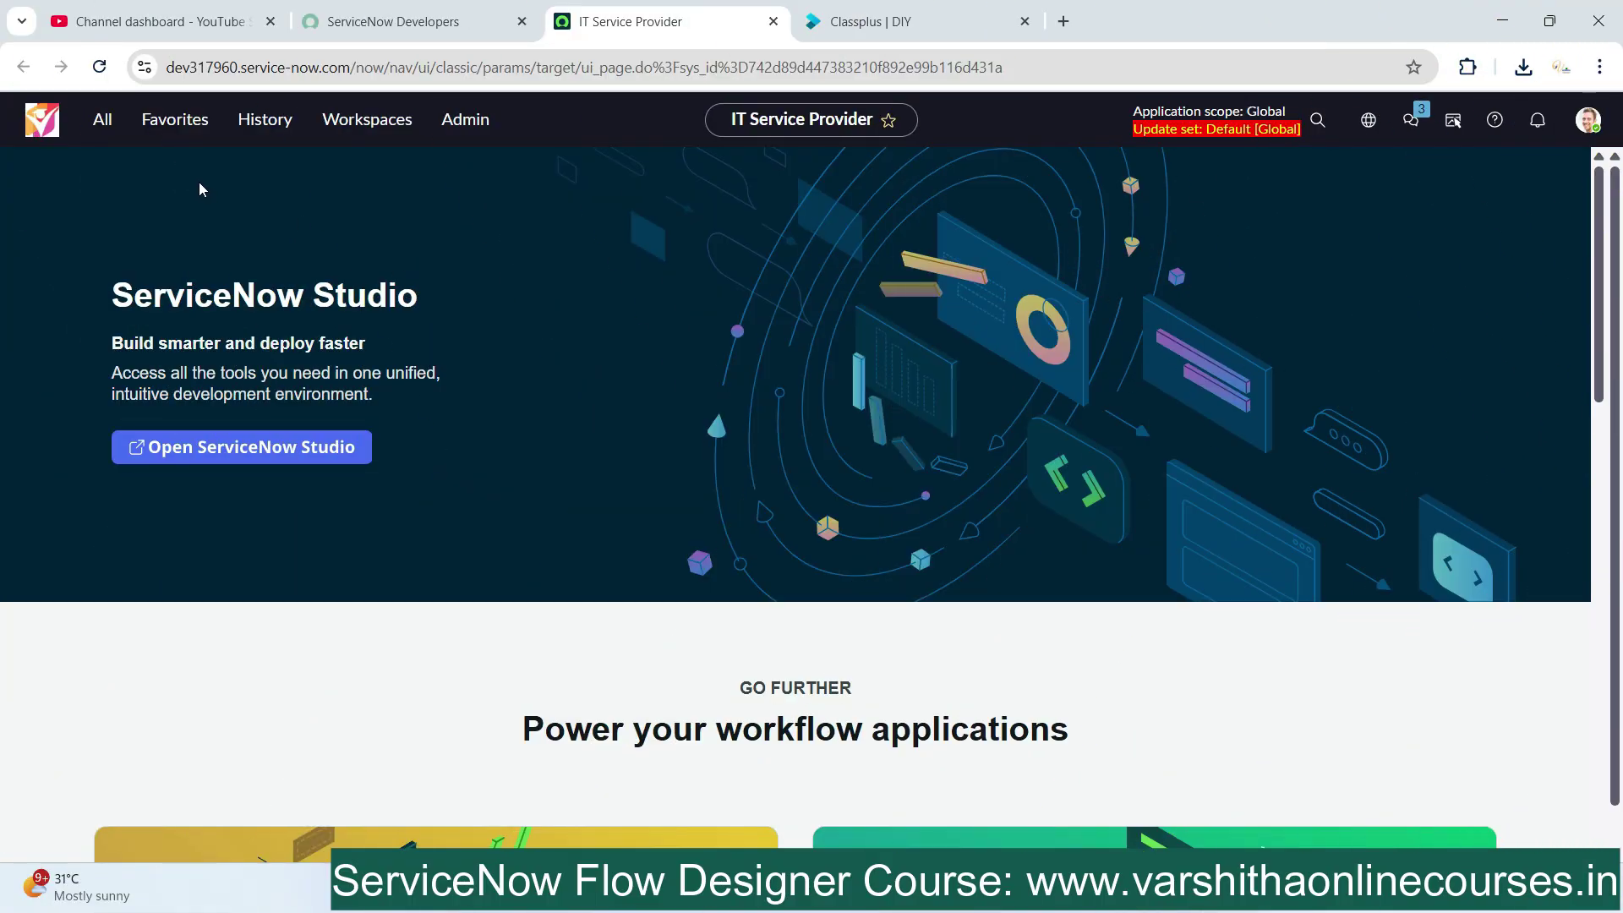
Find the Plugins module in the ServiceNow navigator and open it
left_click(103, 124)
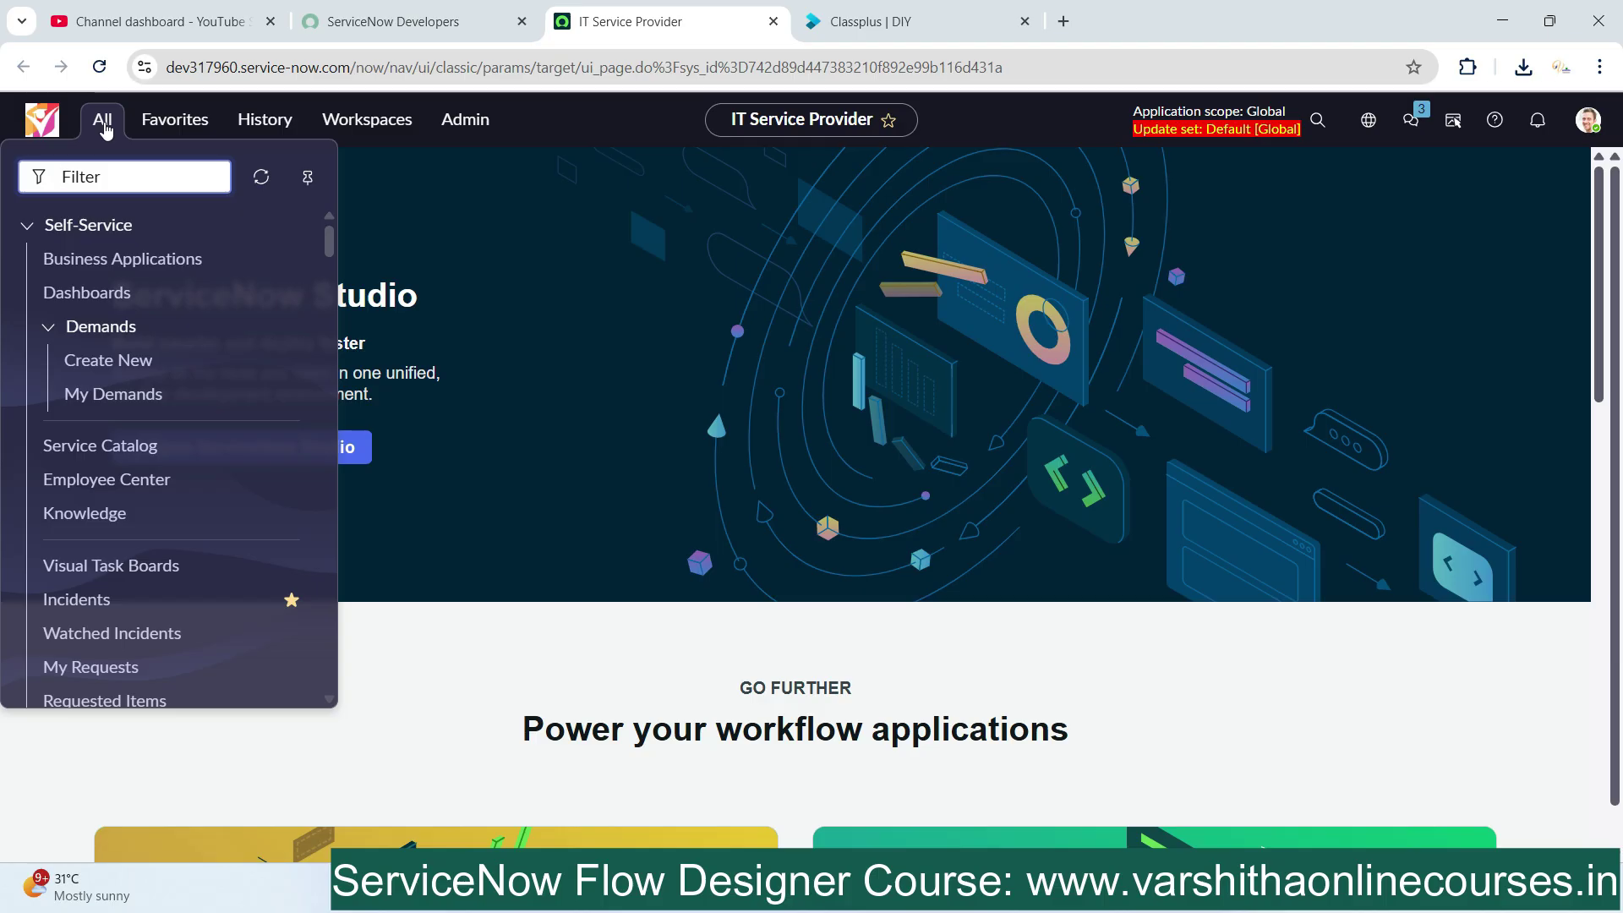
type("plugin")
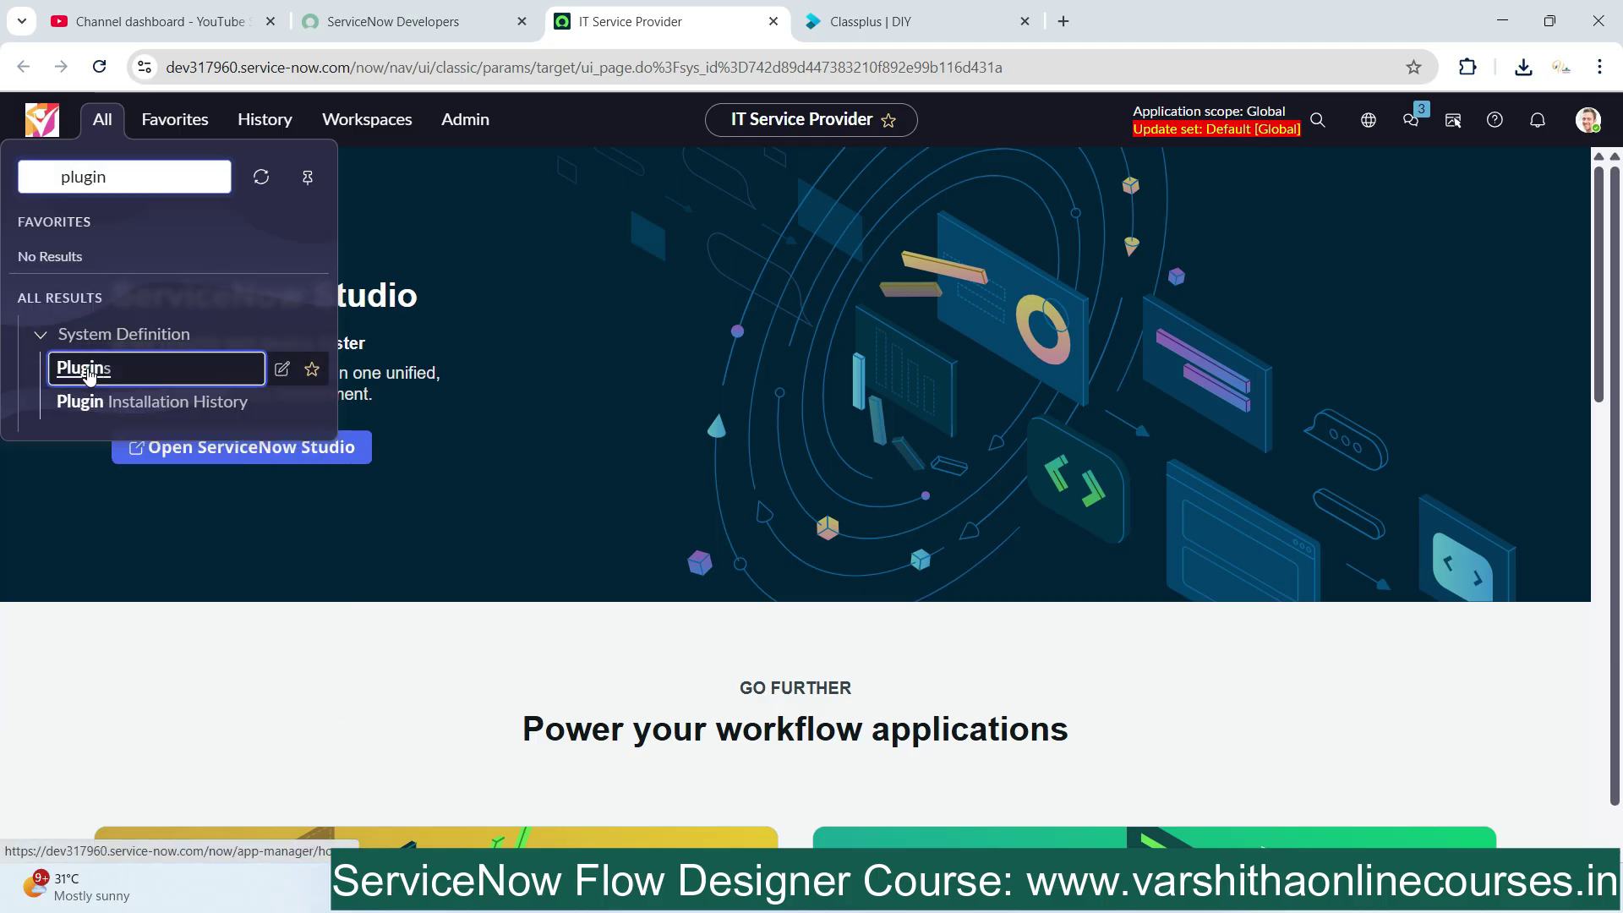
left_click(90, 372)
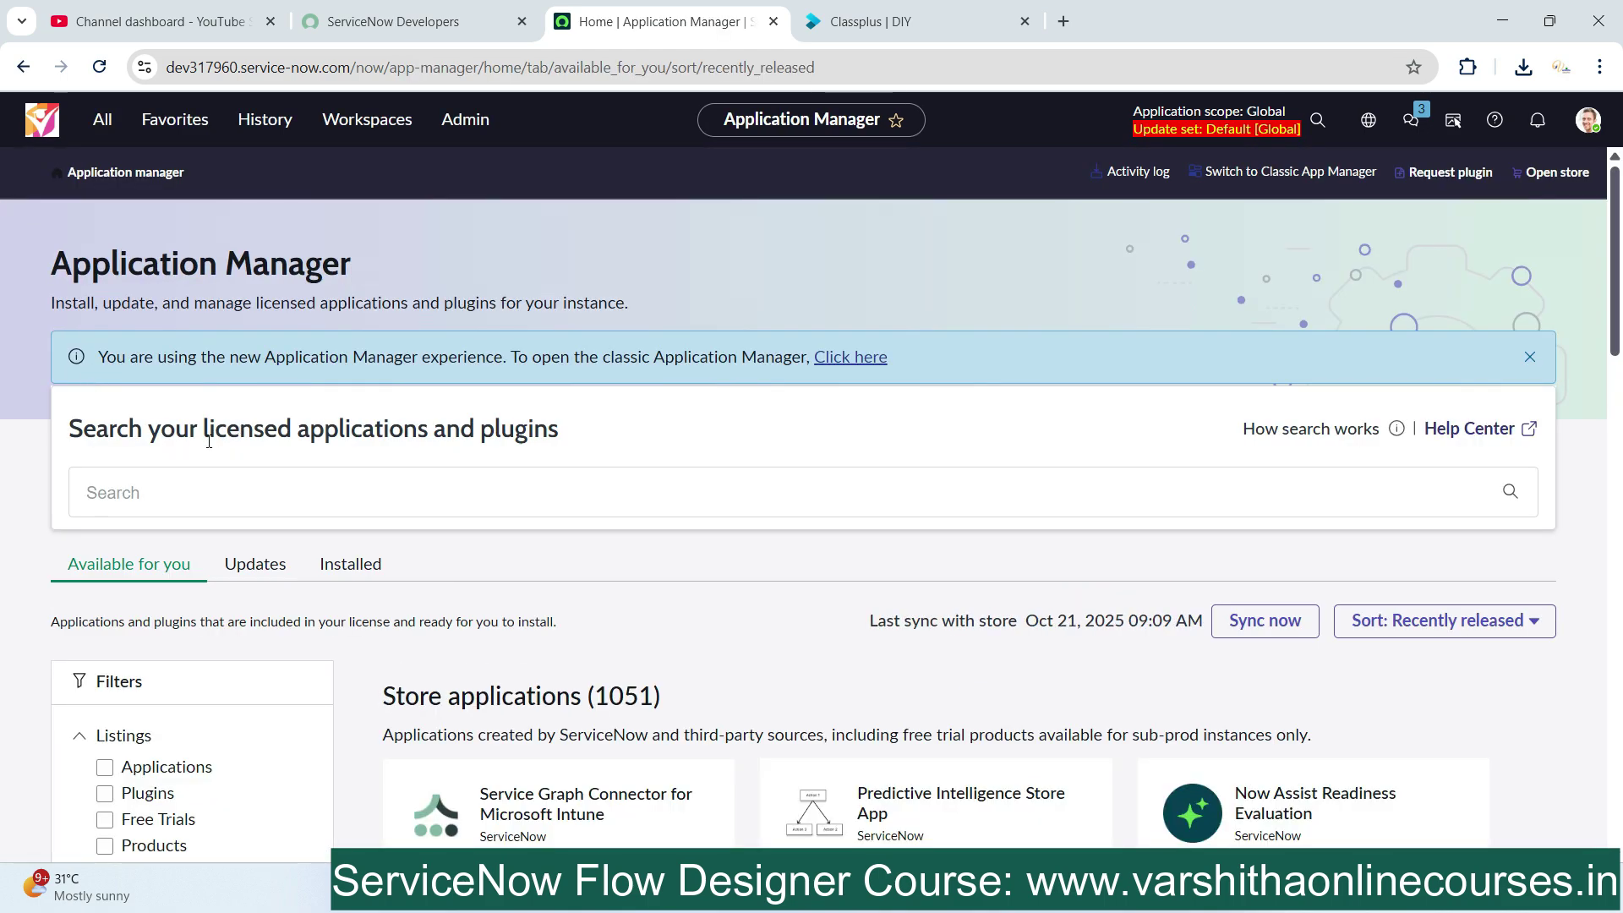
Search the licensed applications and plugins for "jira spoke" and open the Jira Spoke application
left_click(210, 497)
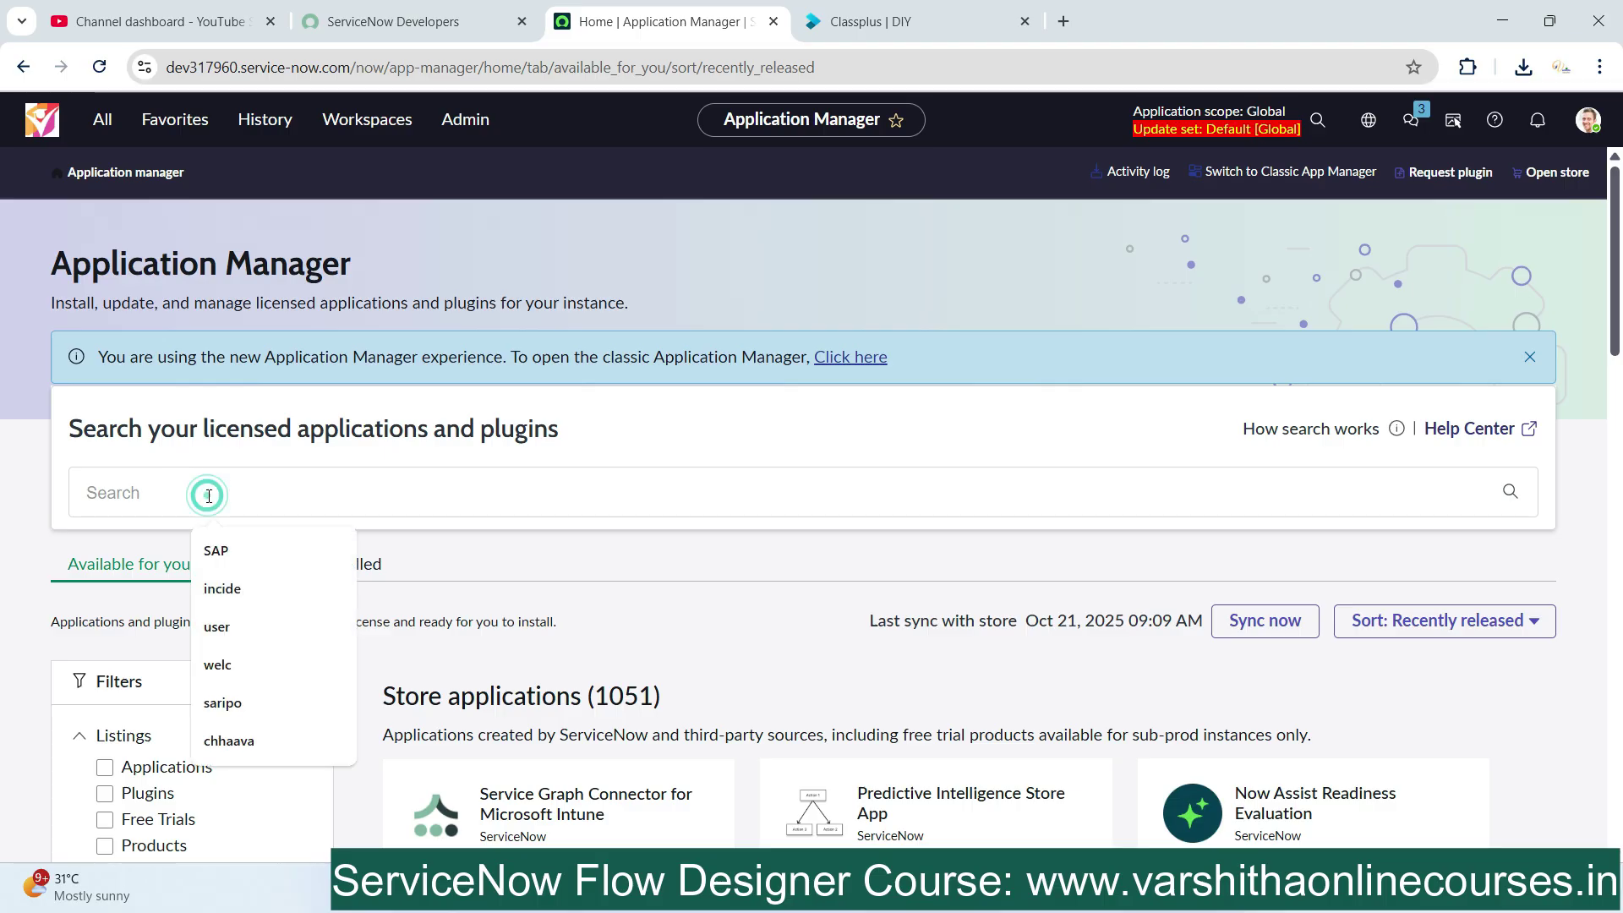
type("jira")
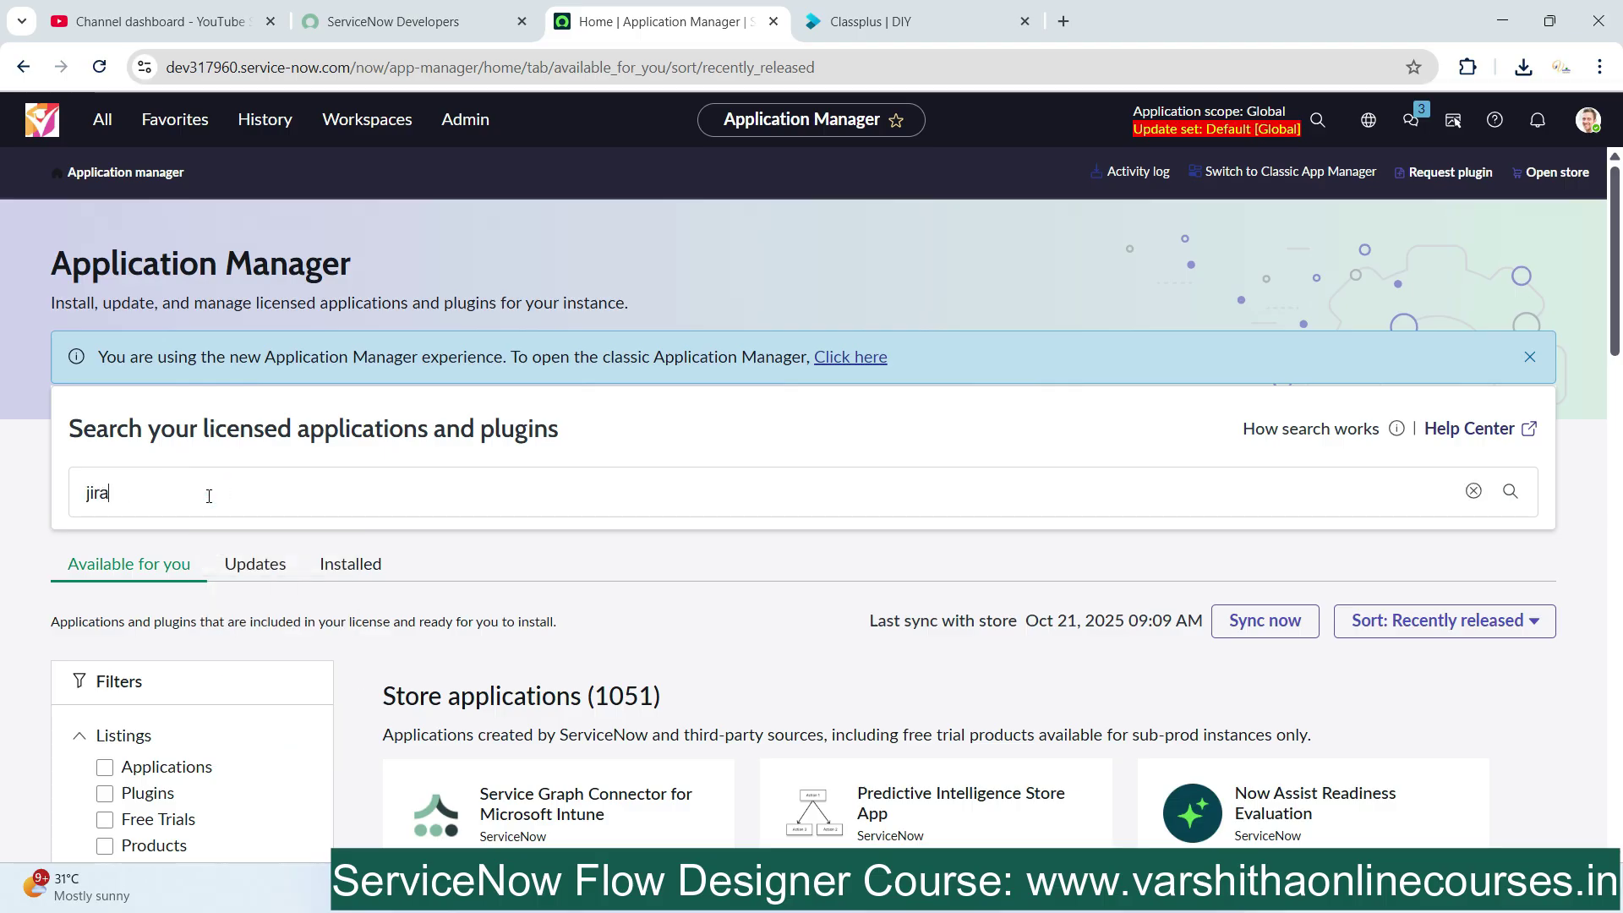
type(" sp")
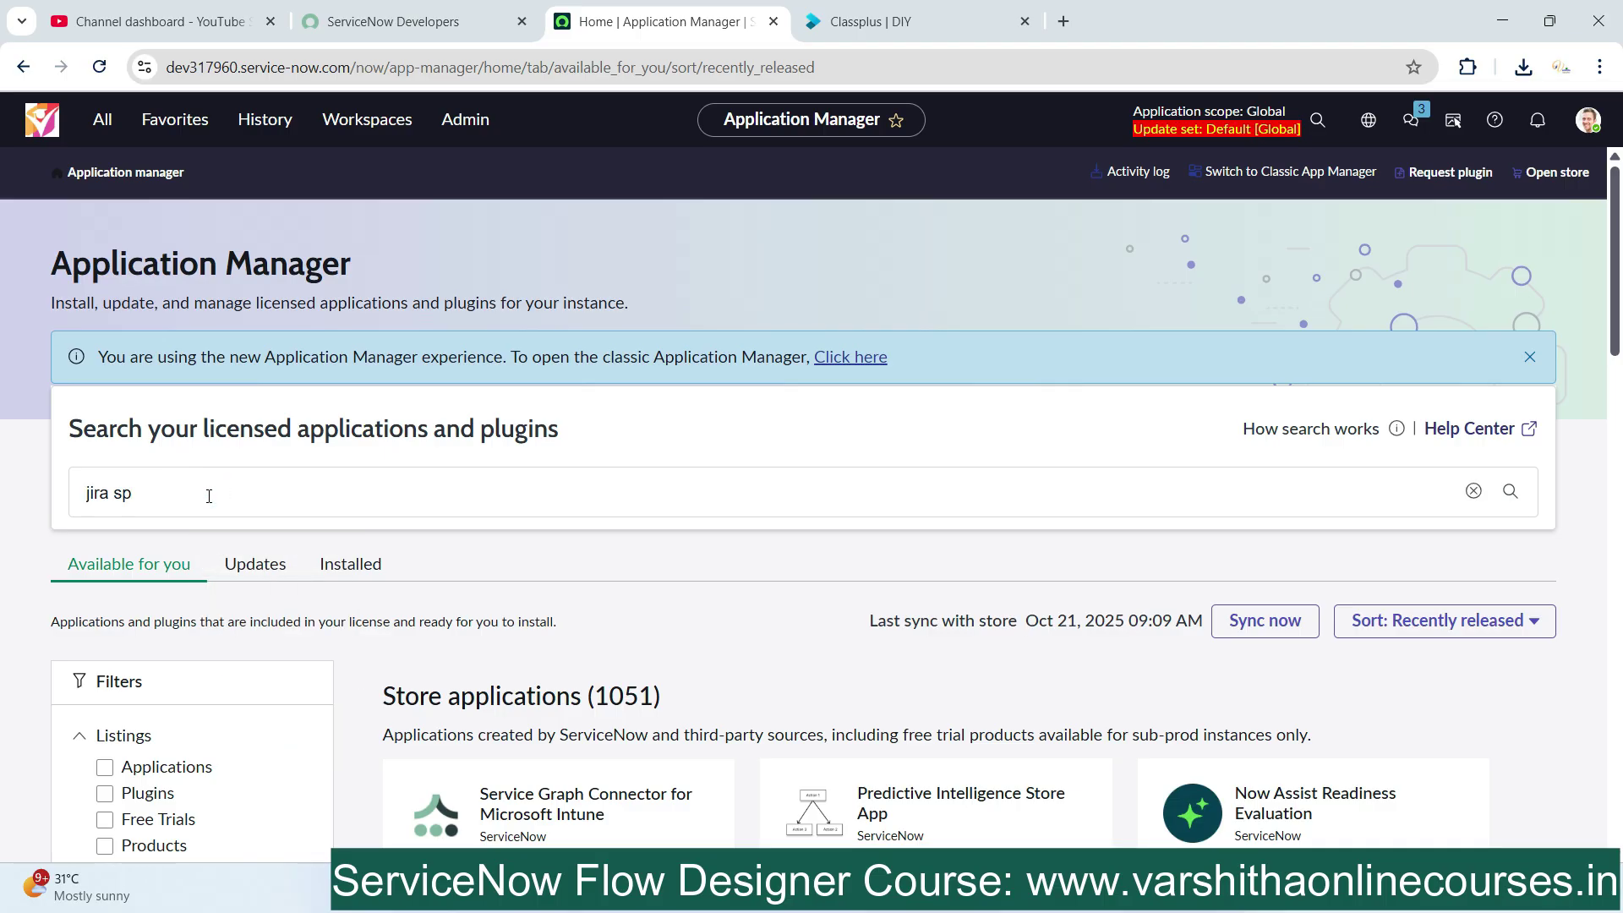
key("BackSpace")
type("poke")
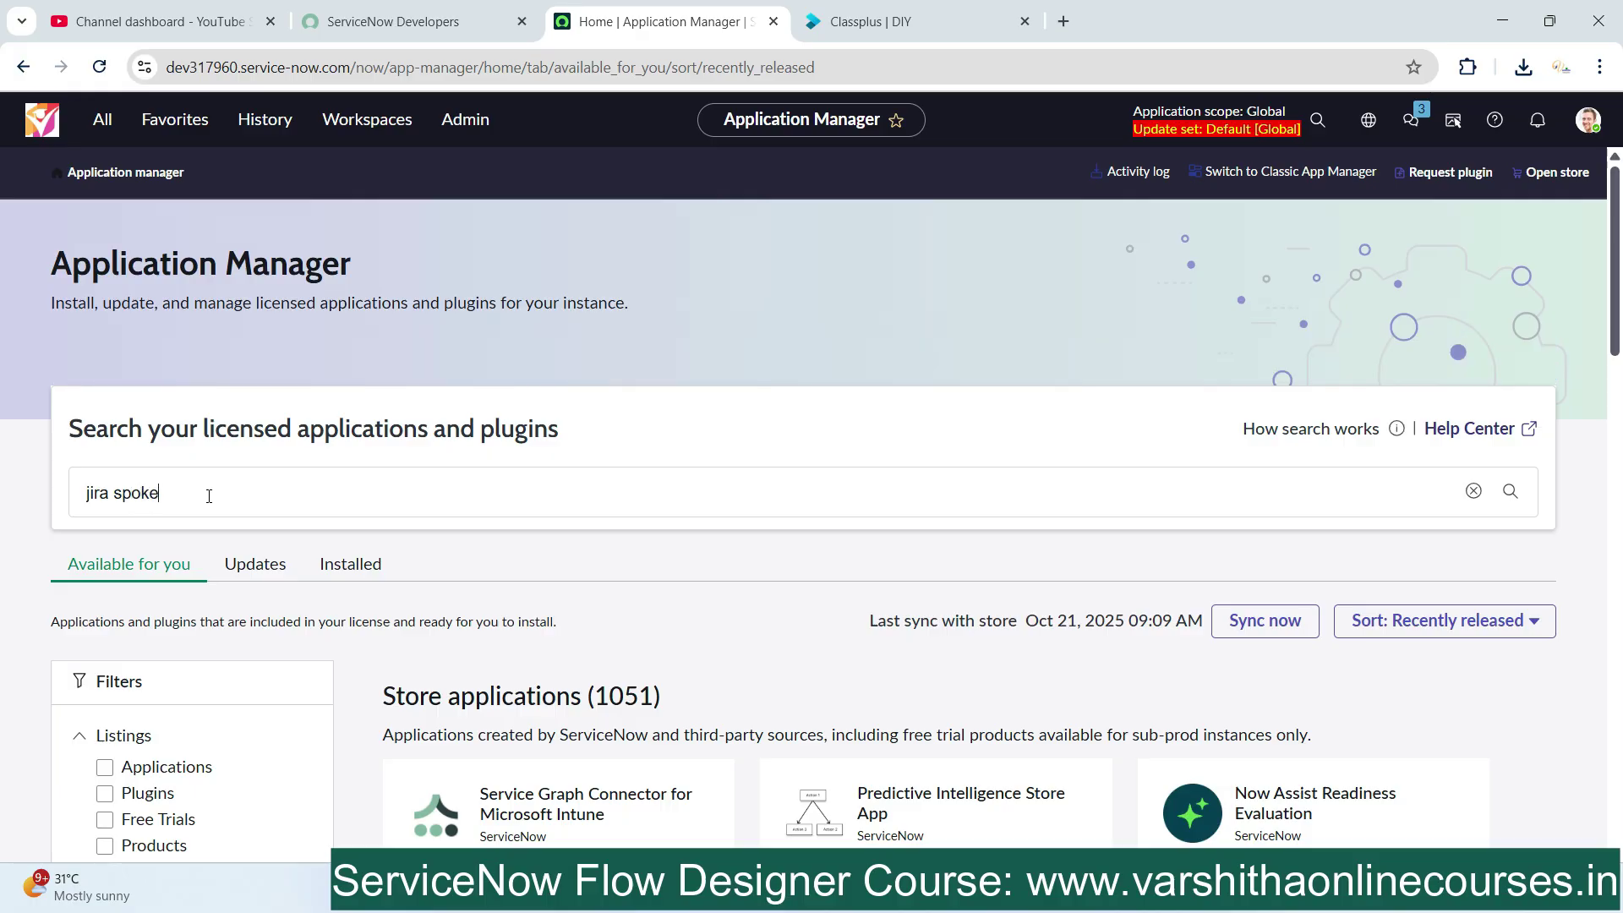
key("Return")
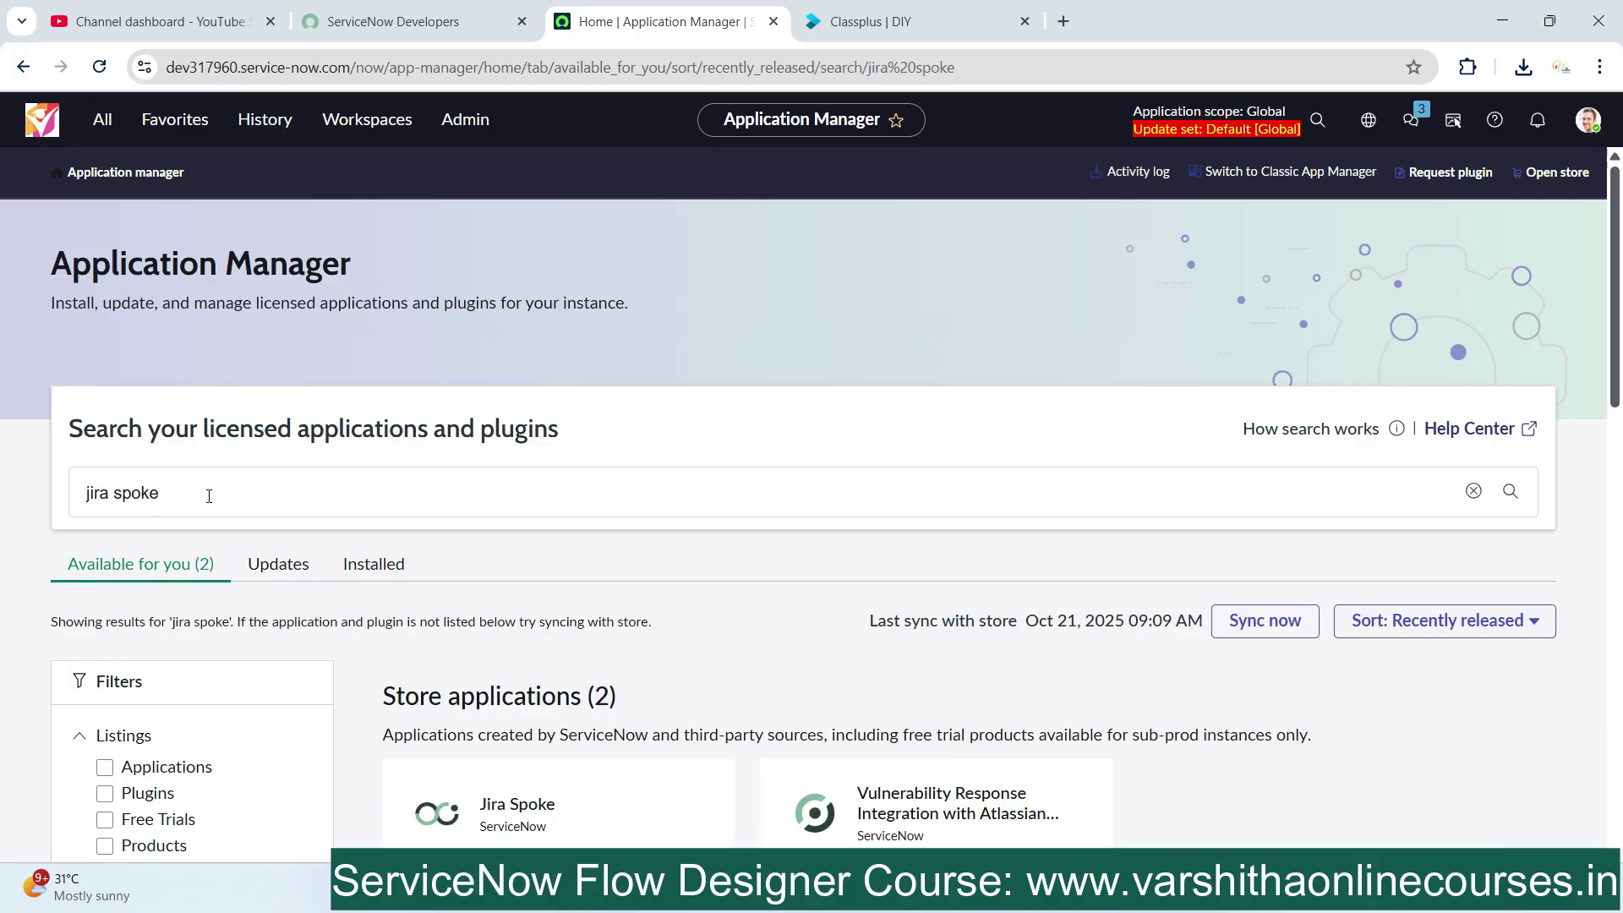
scroll(862, 541, "down", 4)
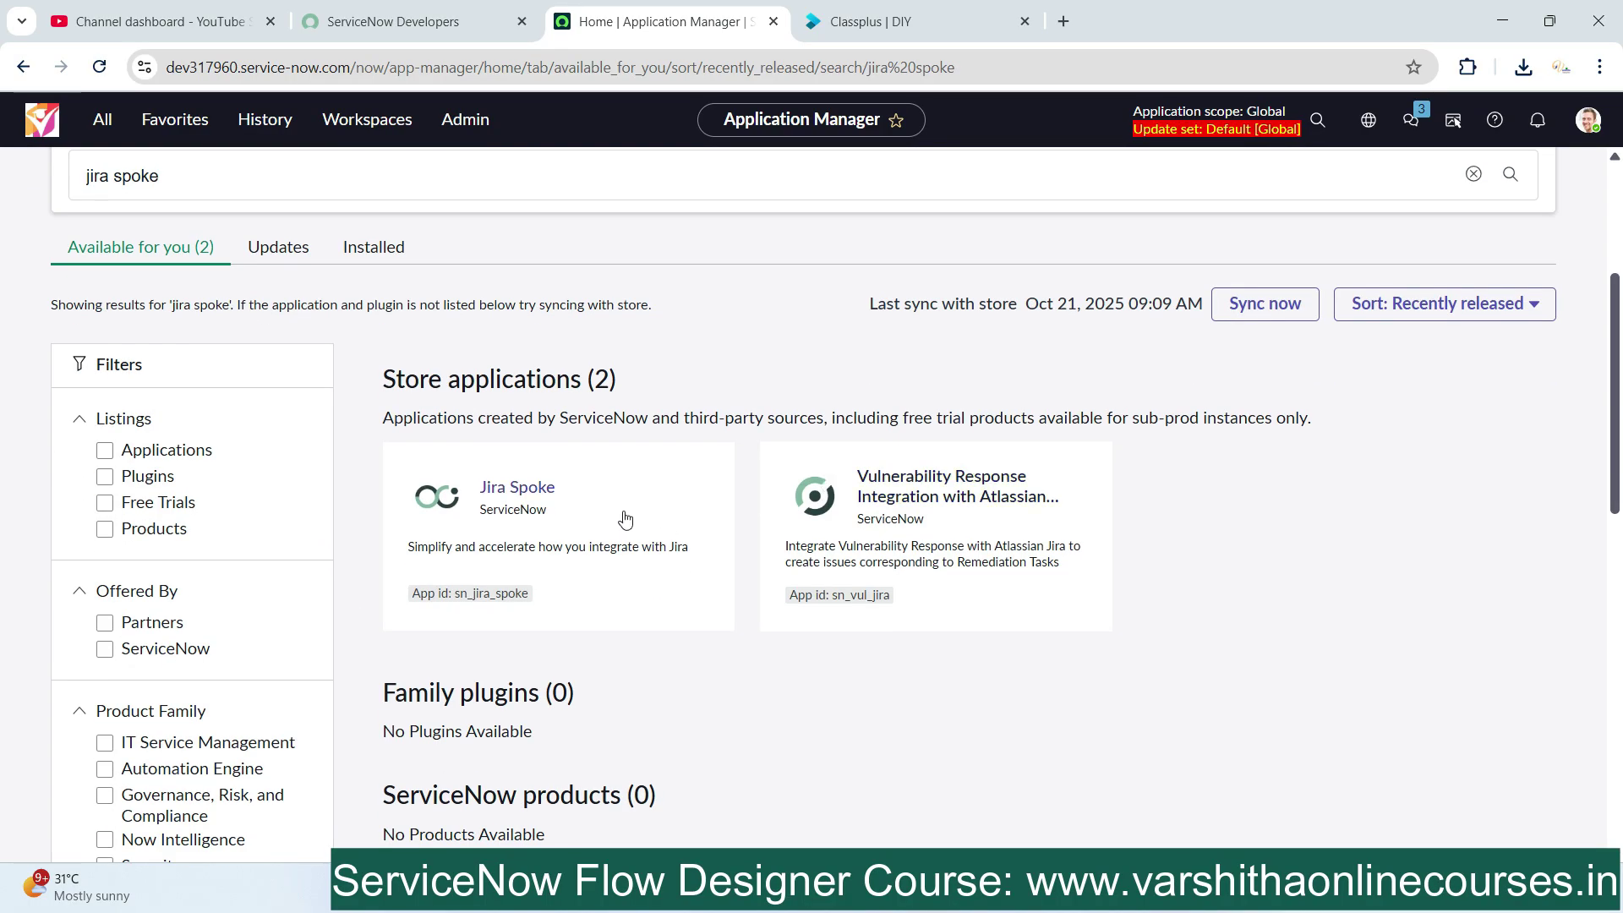
left_click(594, 520)
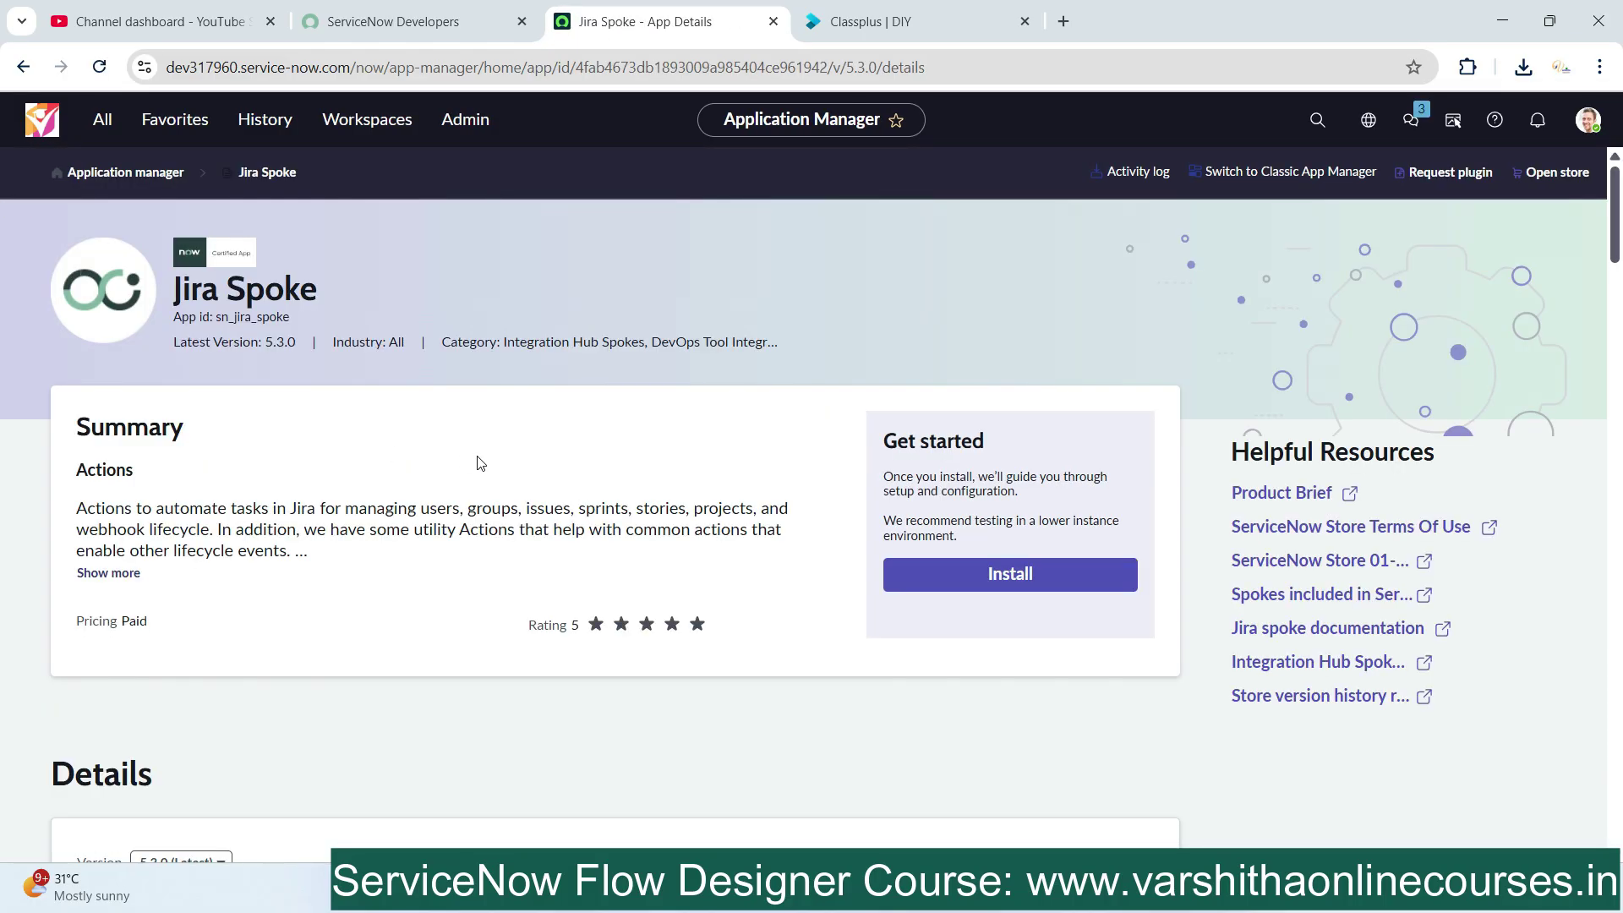
Install Jira Spoke version 5.3.0 right away, view its details and reload the application page
scroll(474, 461, "down", 3)
scroll(482, 461, "up", 2)
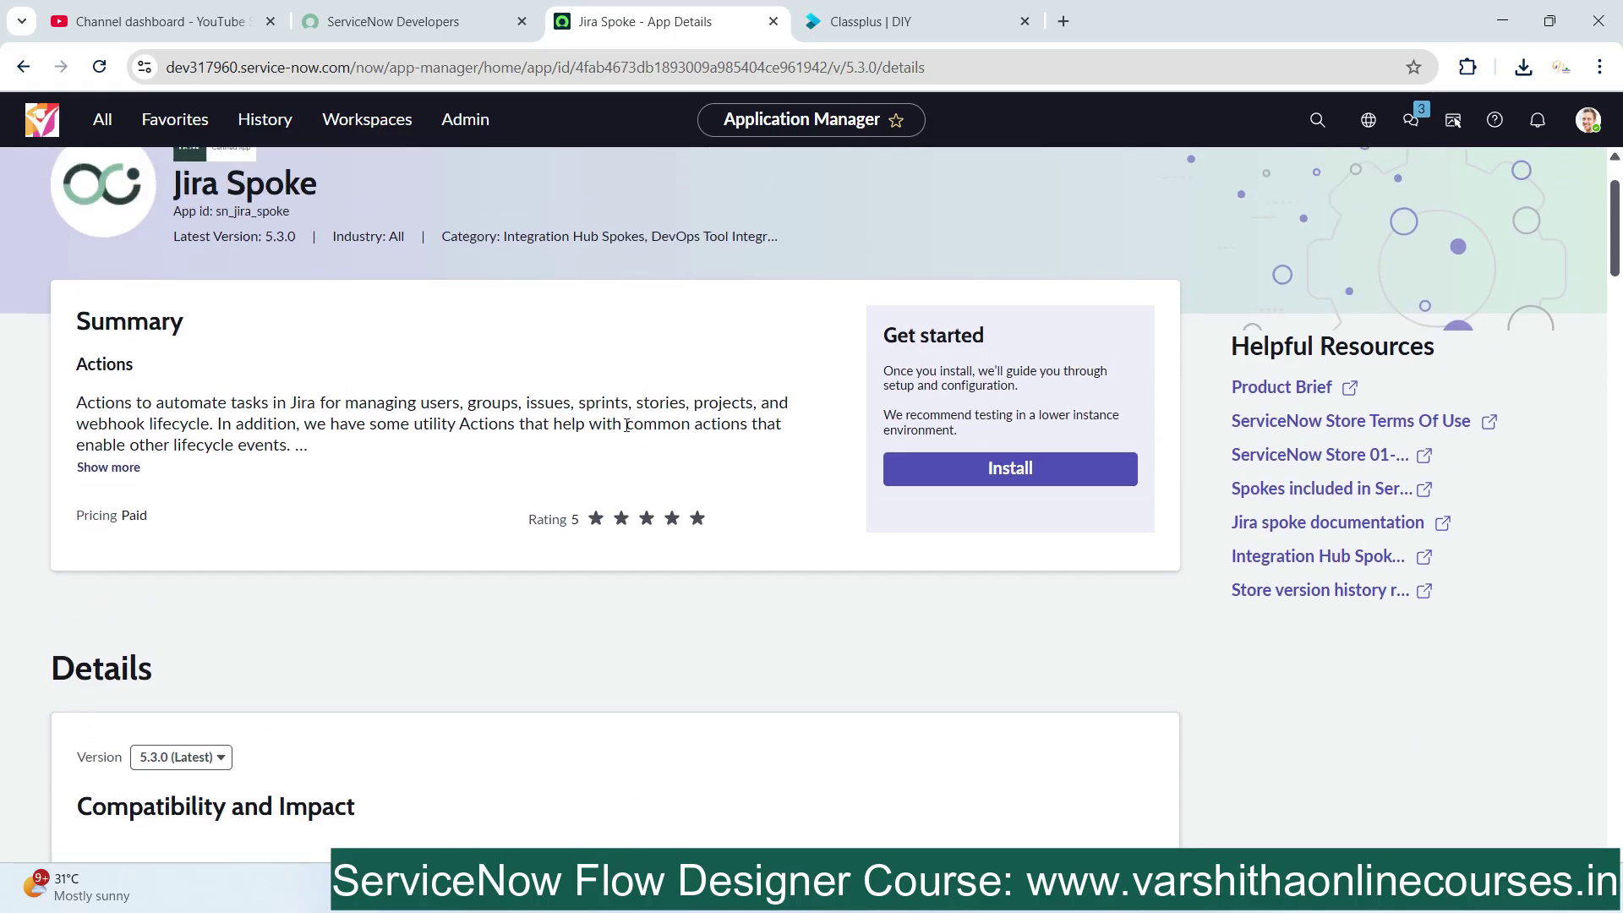
left_click(972, 467)
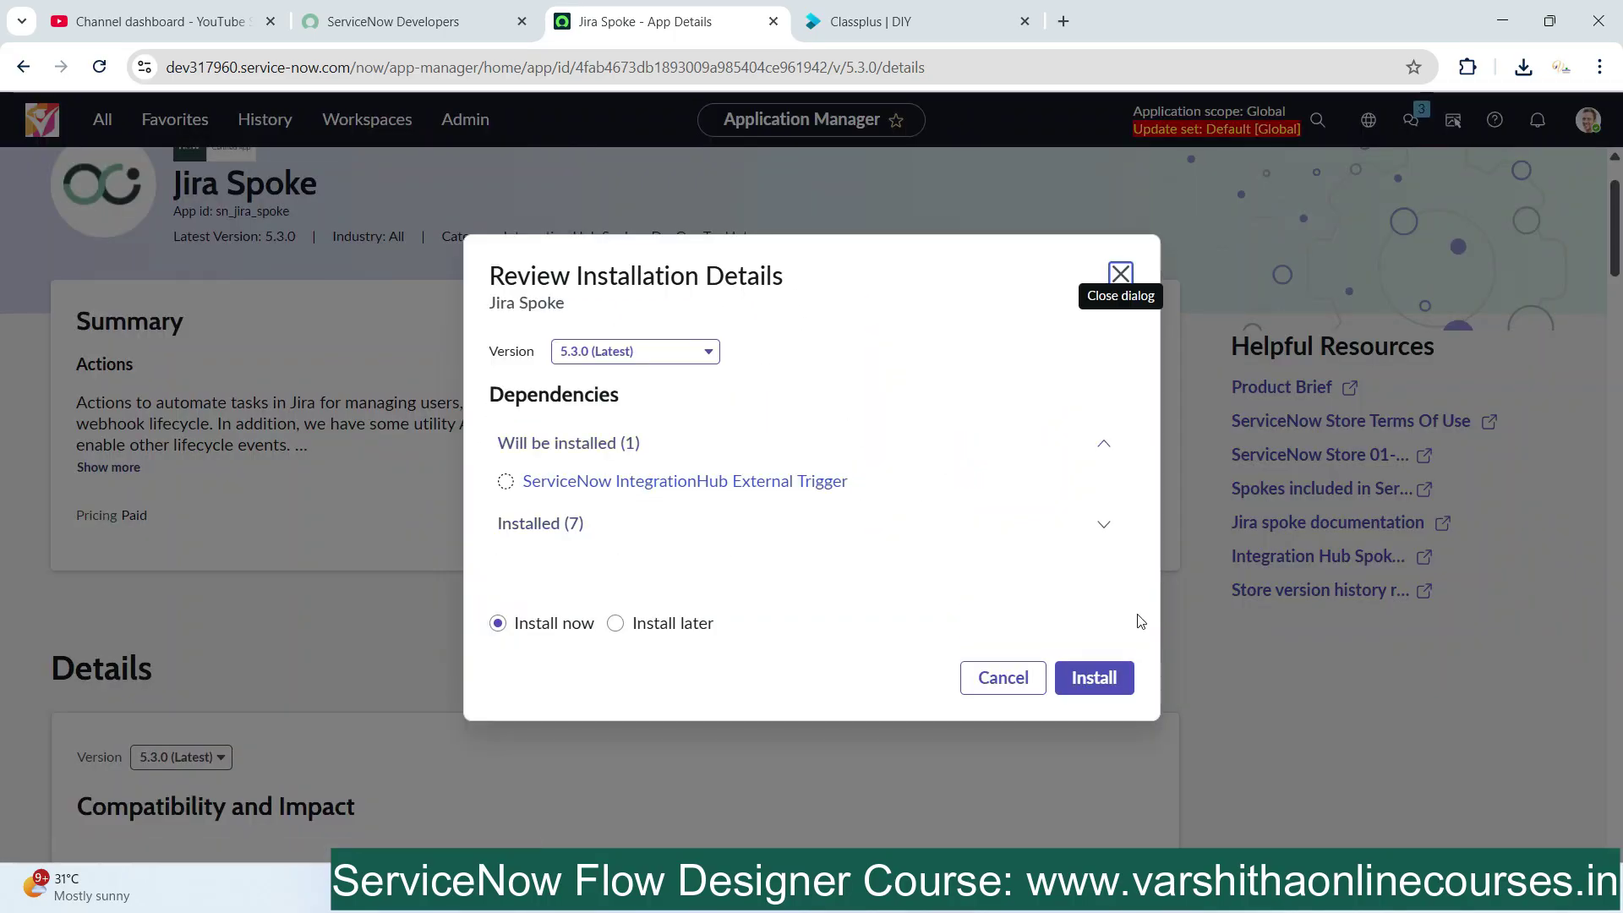
left_click(1103, 679)
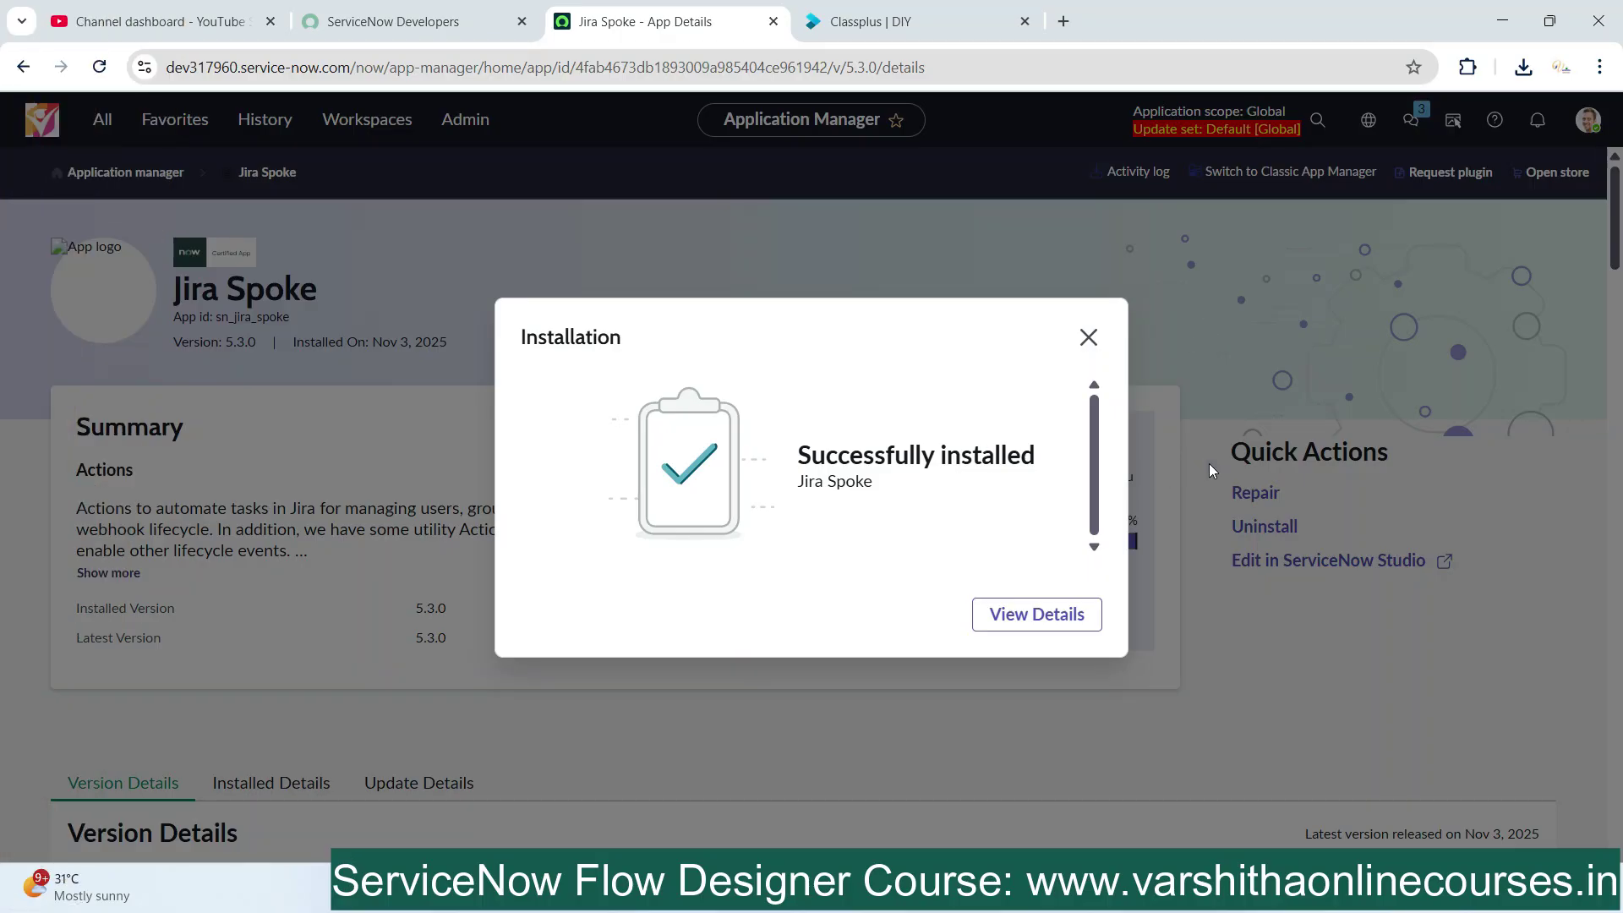
left_click(1072, 616)
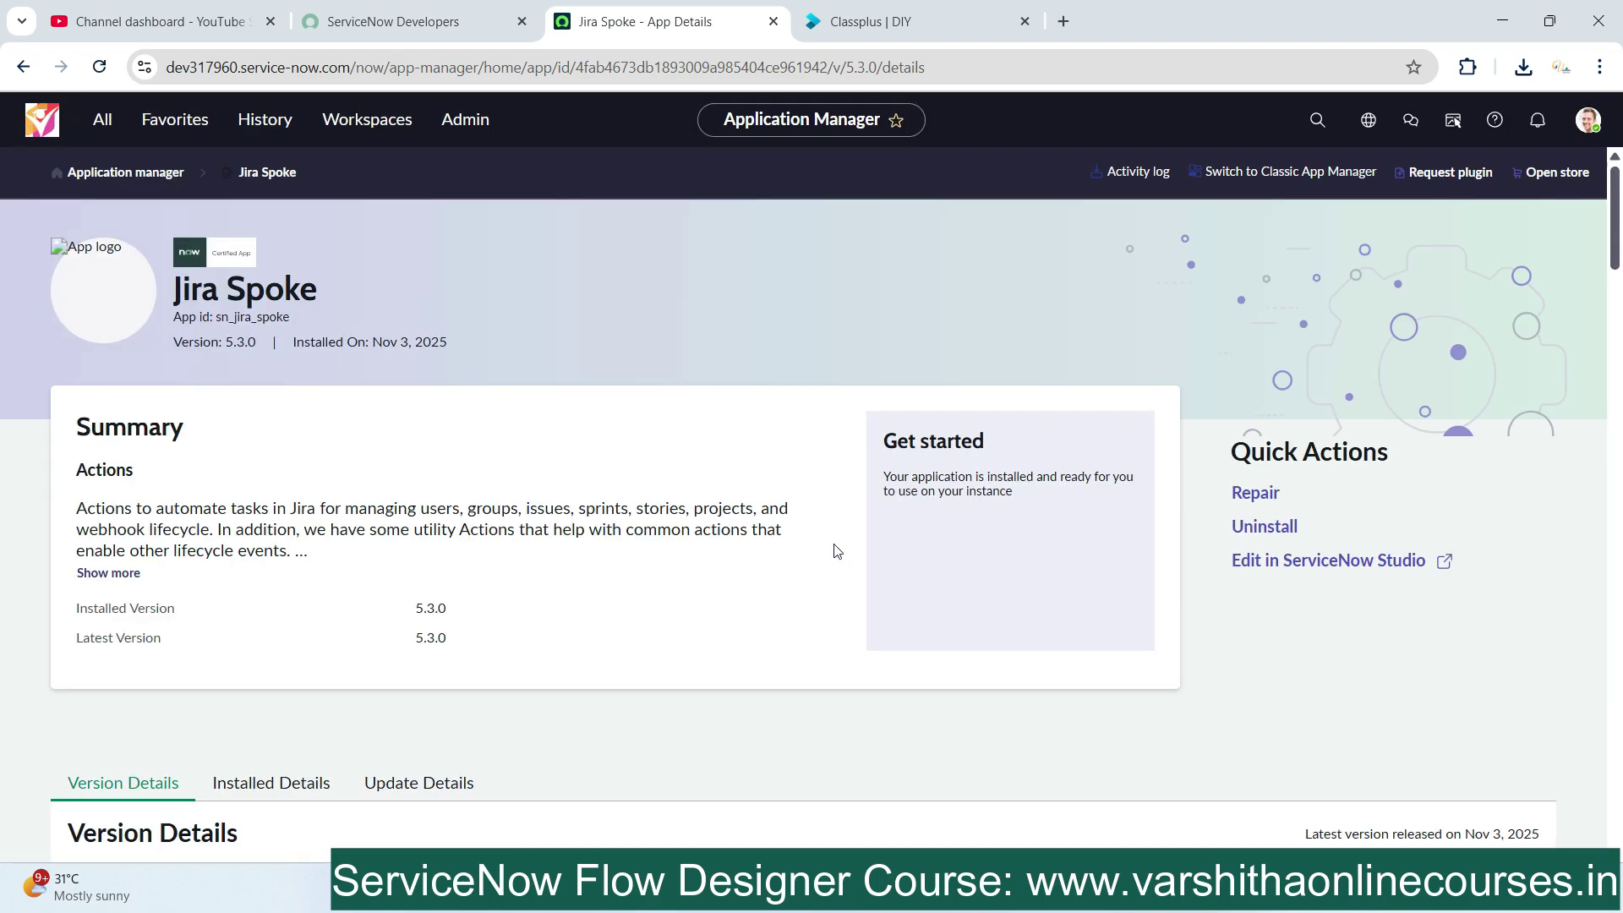
scroll(809, 541, "down", 1)
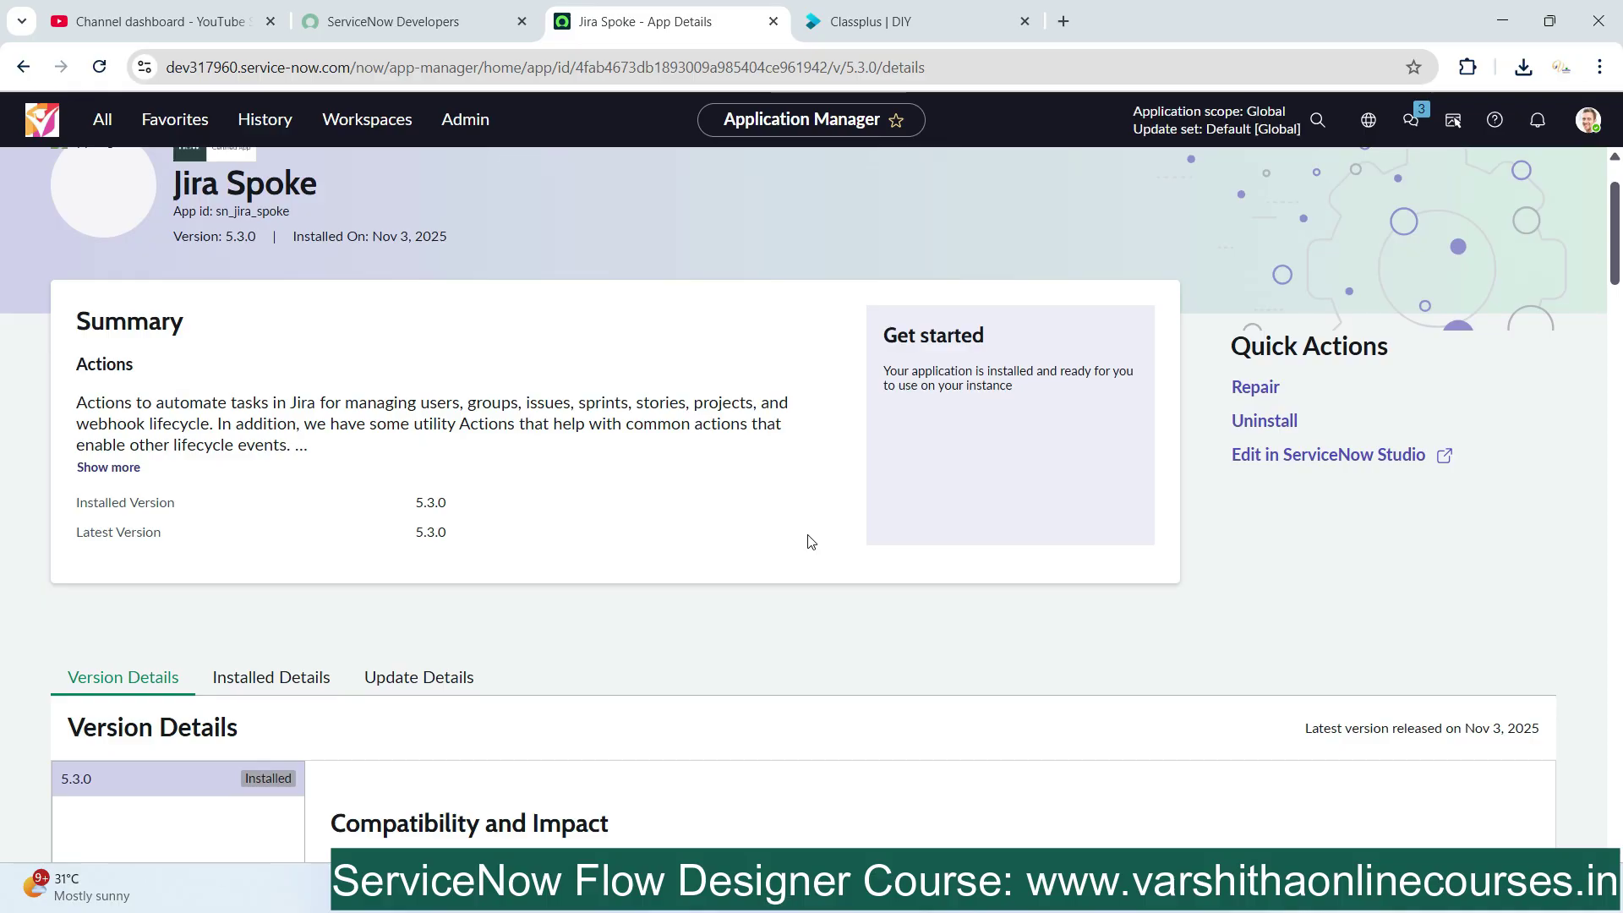
scroll(802, 539, "up", 1)
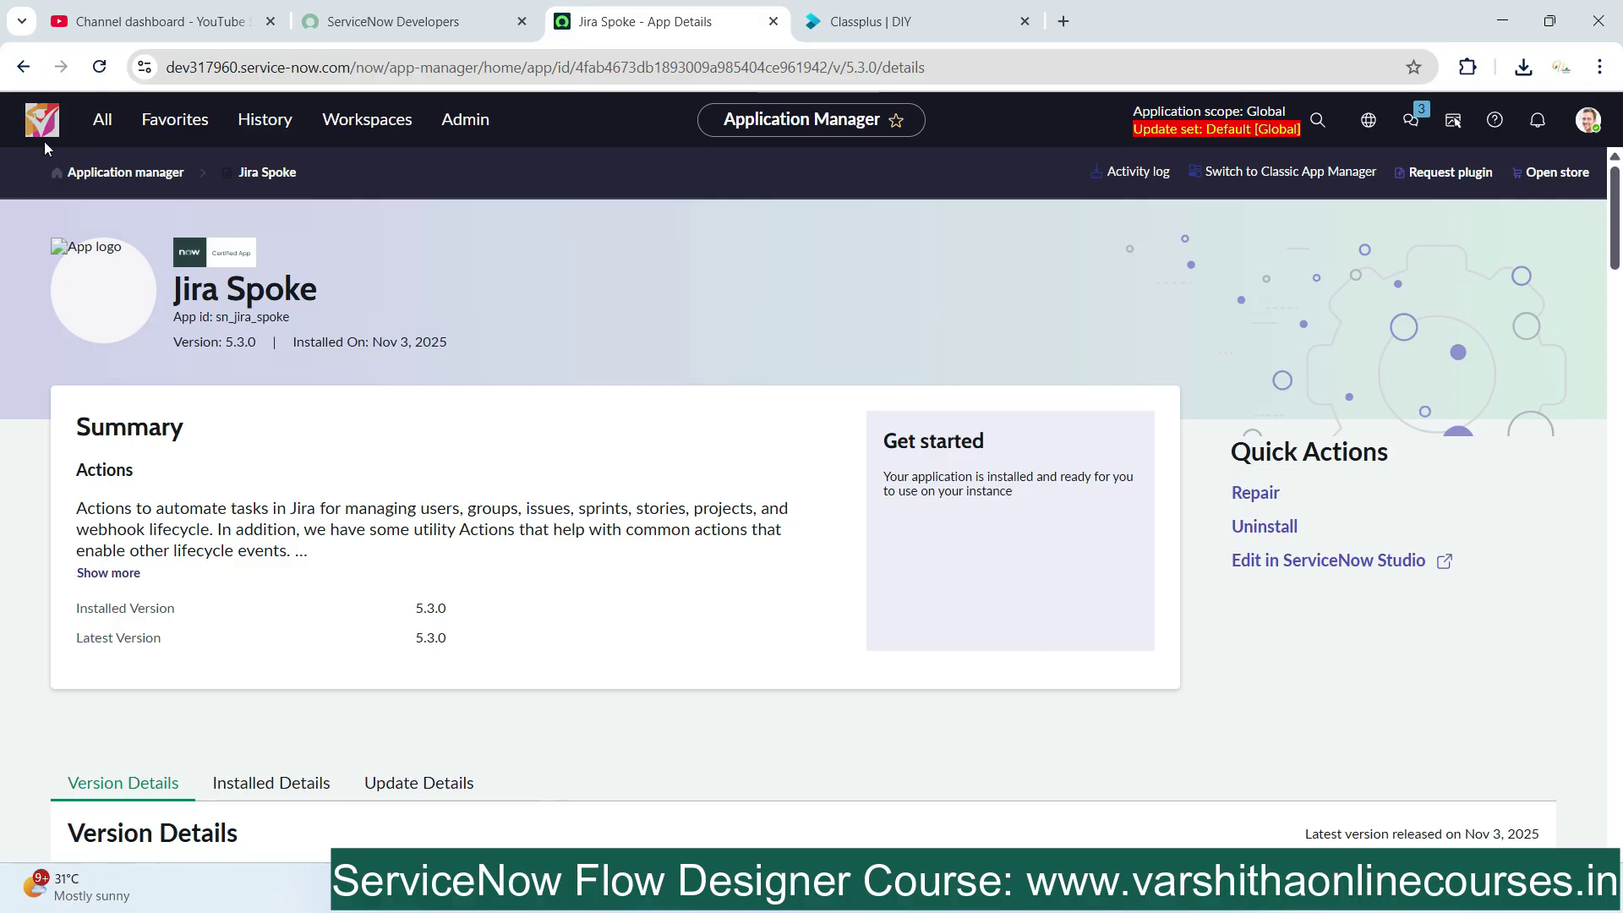
left_click(99, 66)
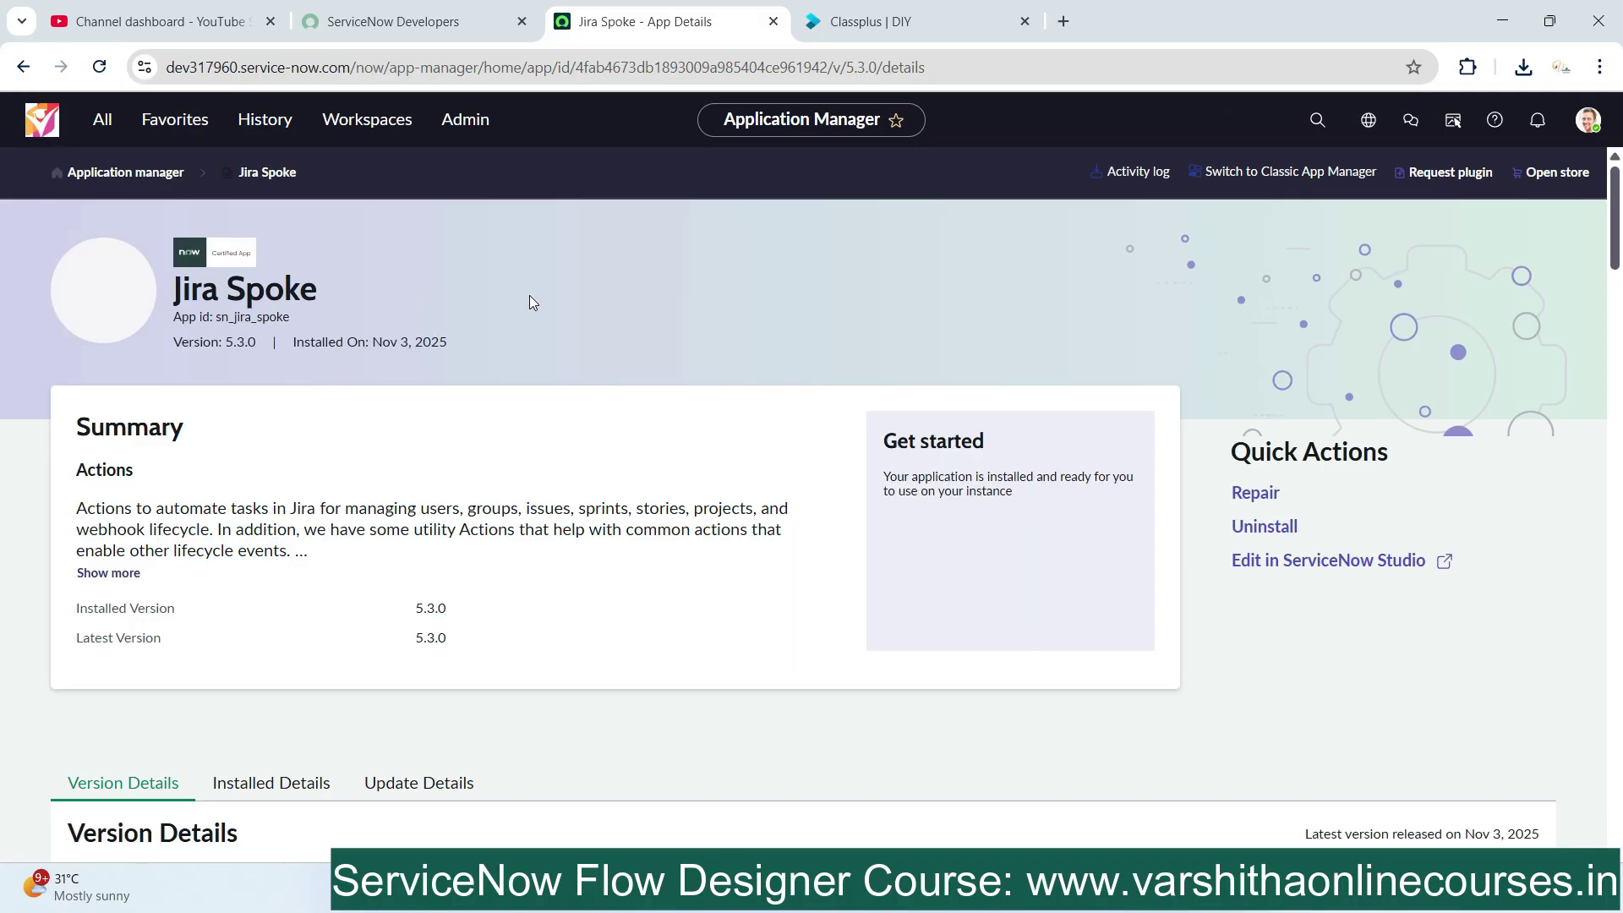
Find Flow Designer in the ServiceNow navigator, open it and dismiss the new version notice
left_click(102, 119)
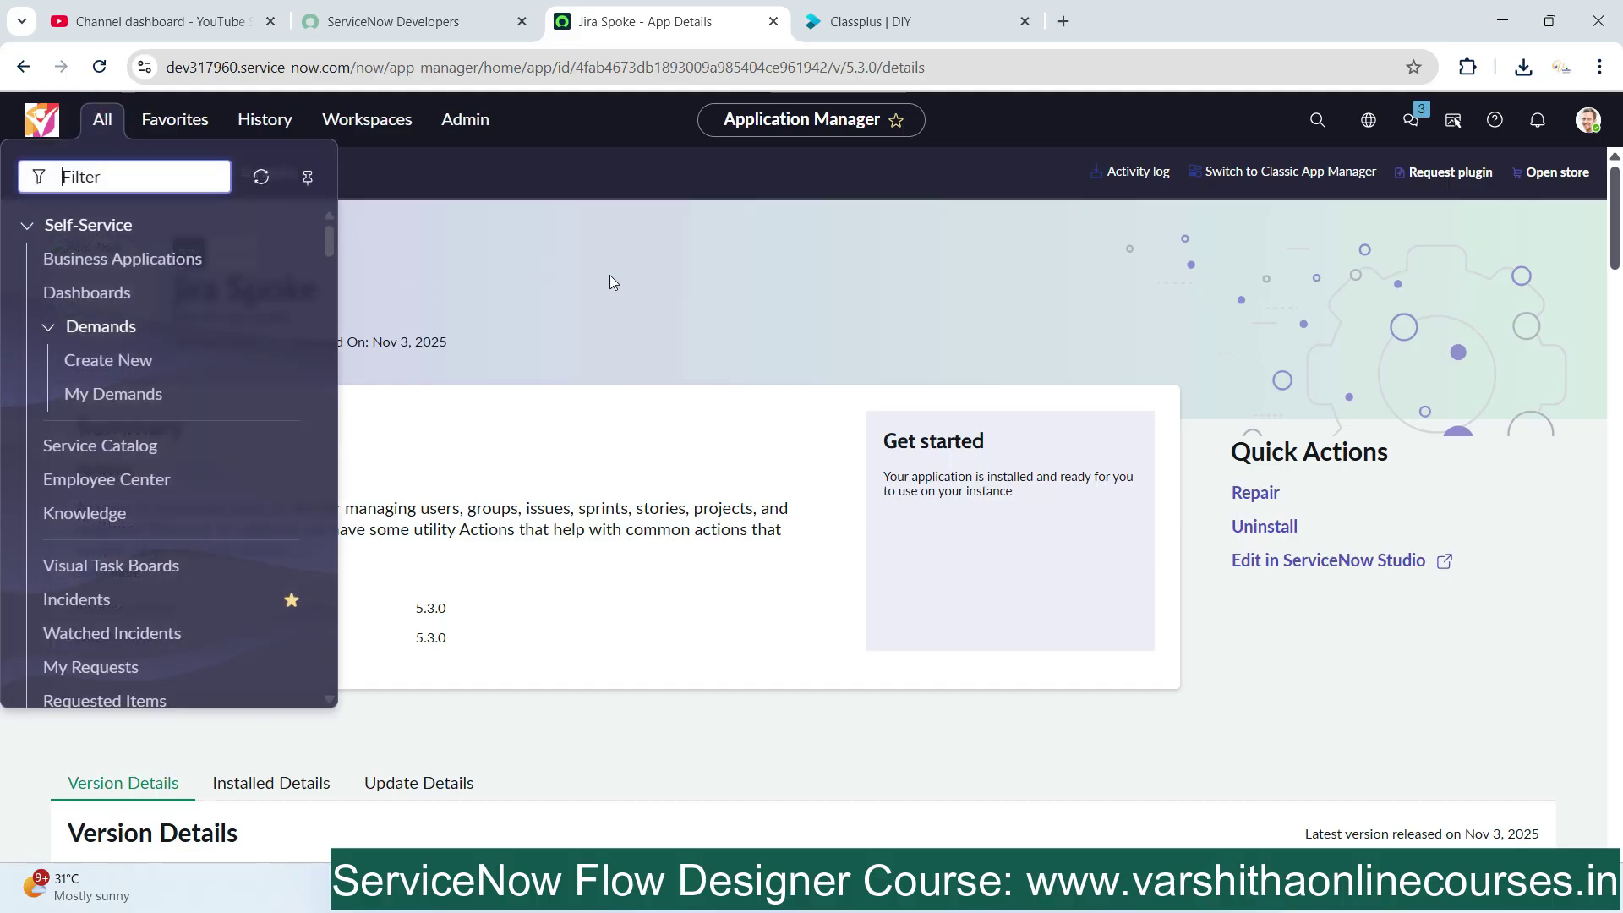
type("flow des")
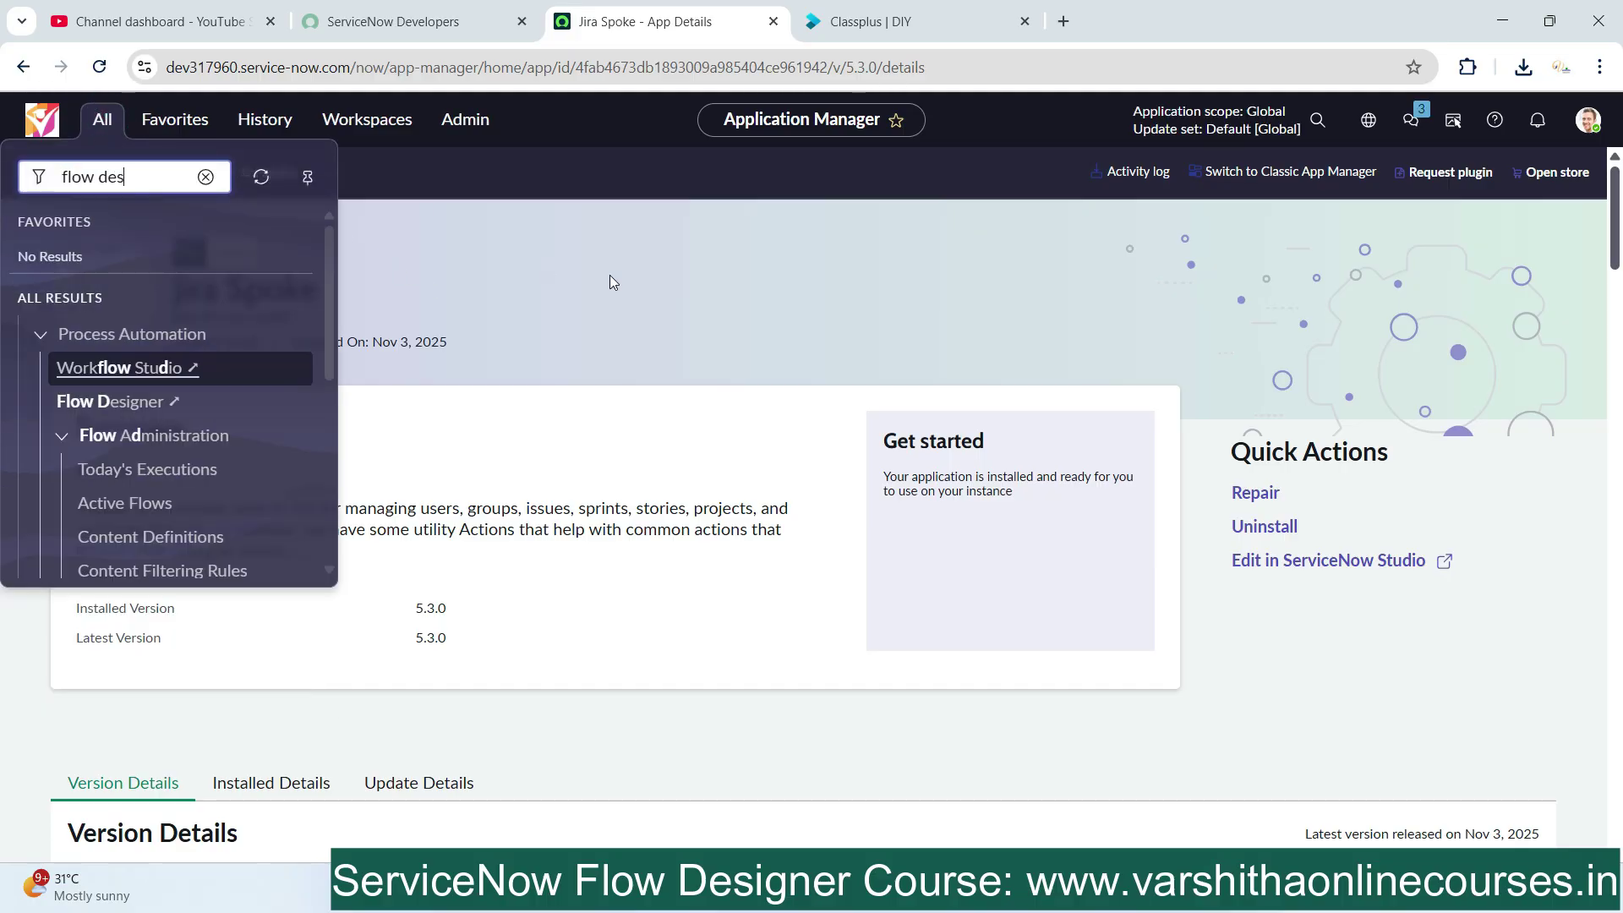
type("g")
type("igner")
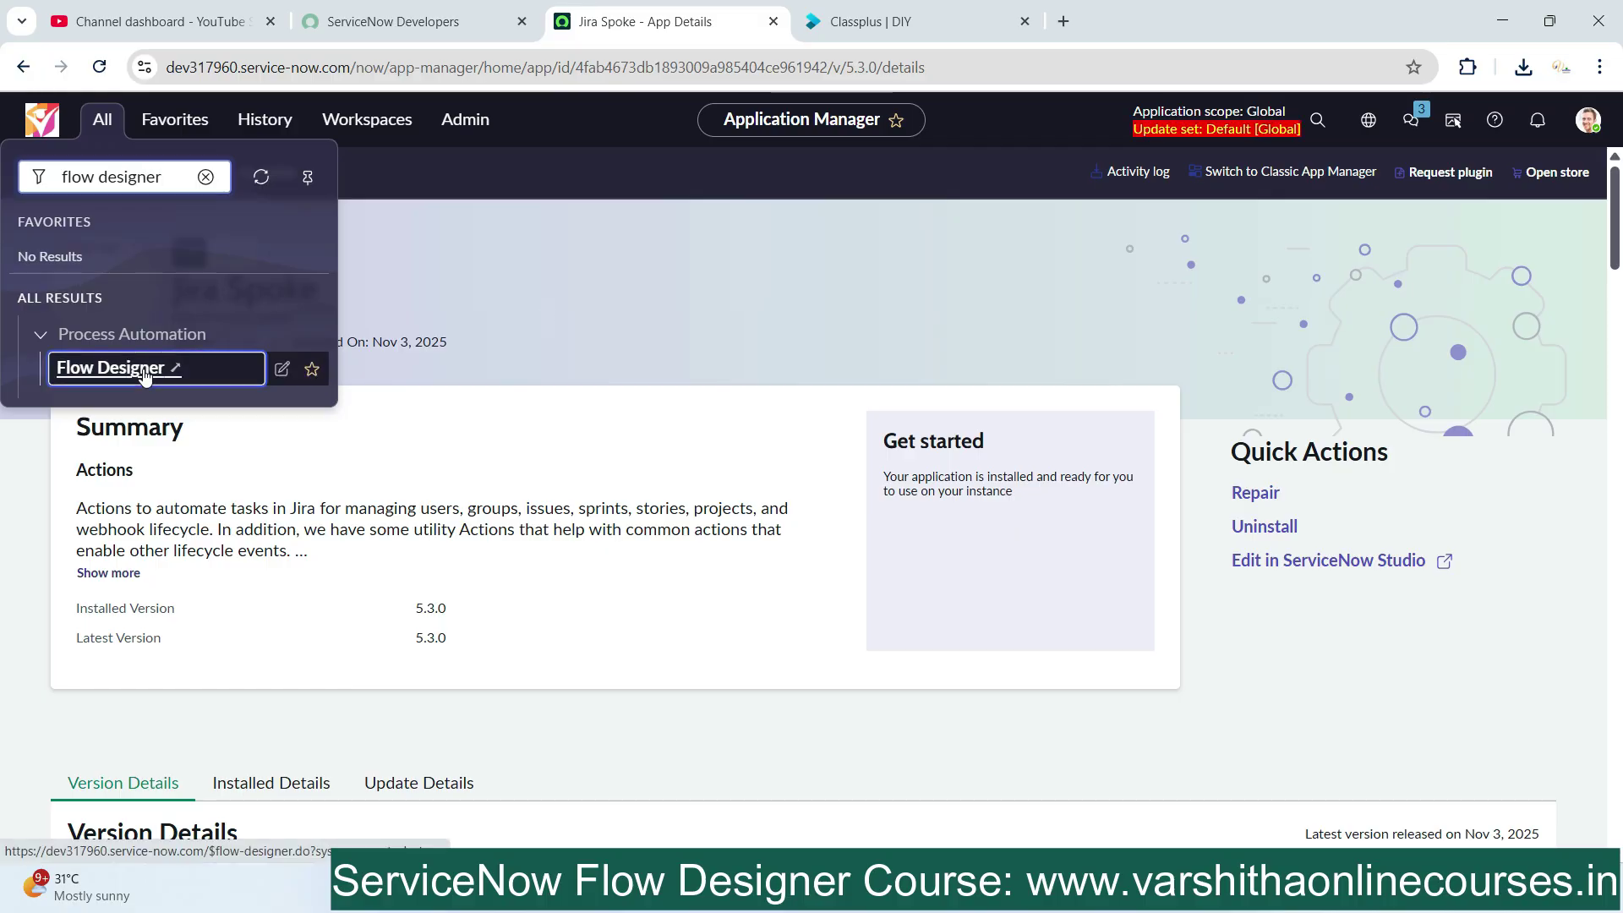
left_click(161, 369)
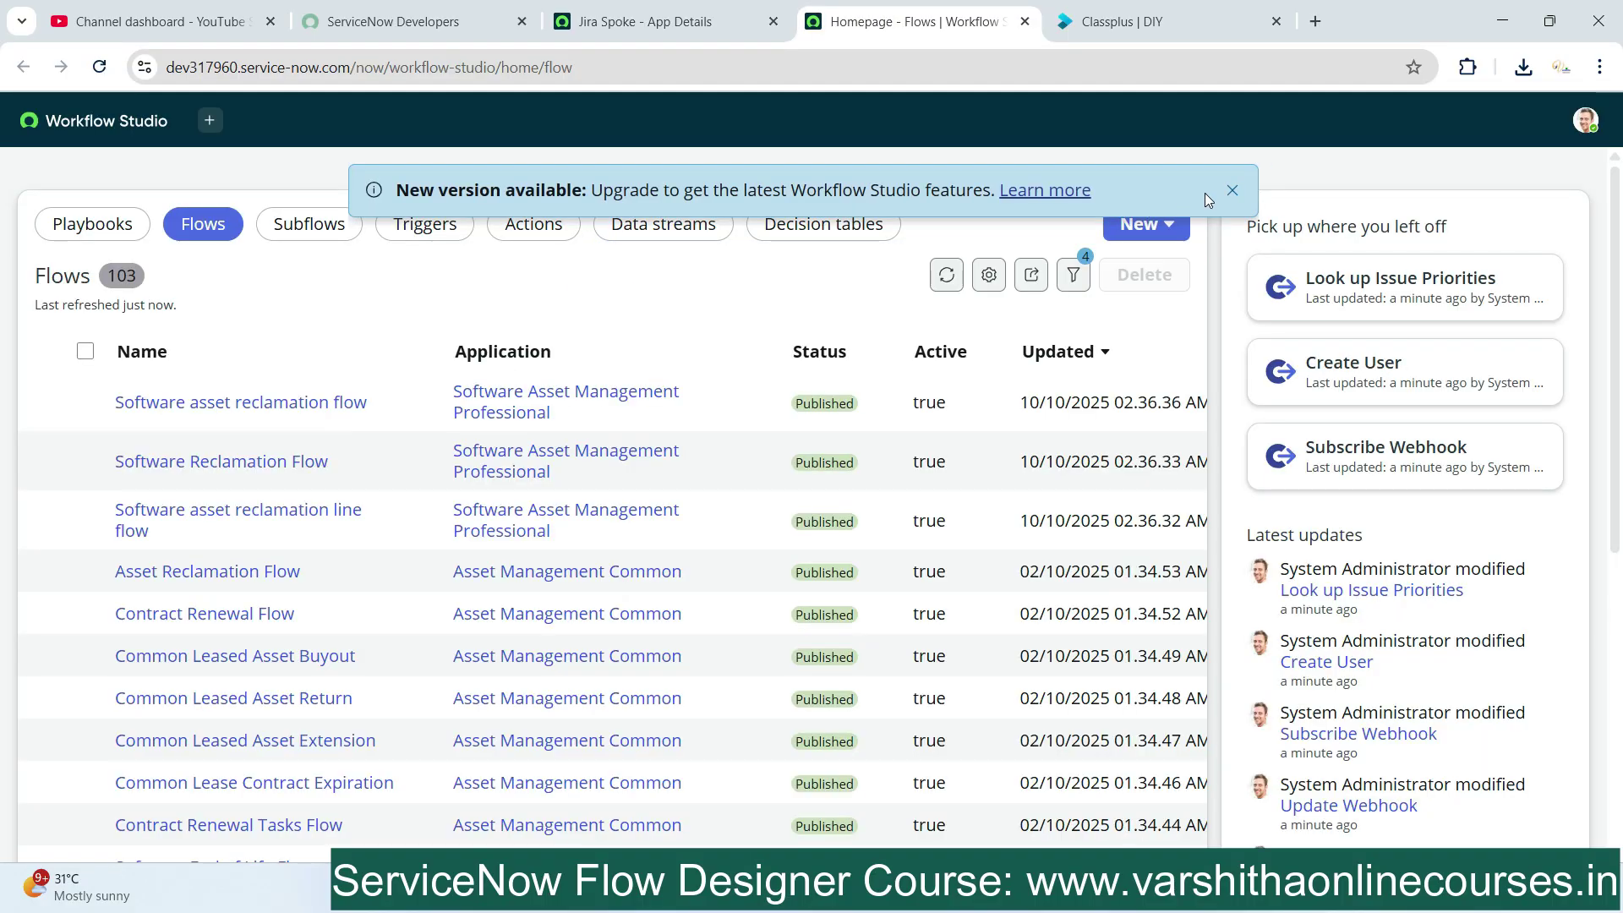
left_click(1231, 194)
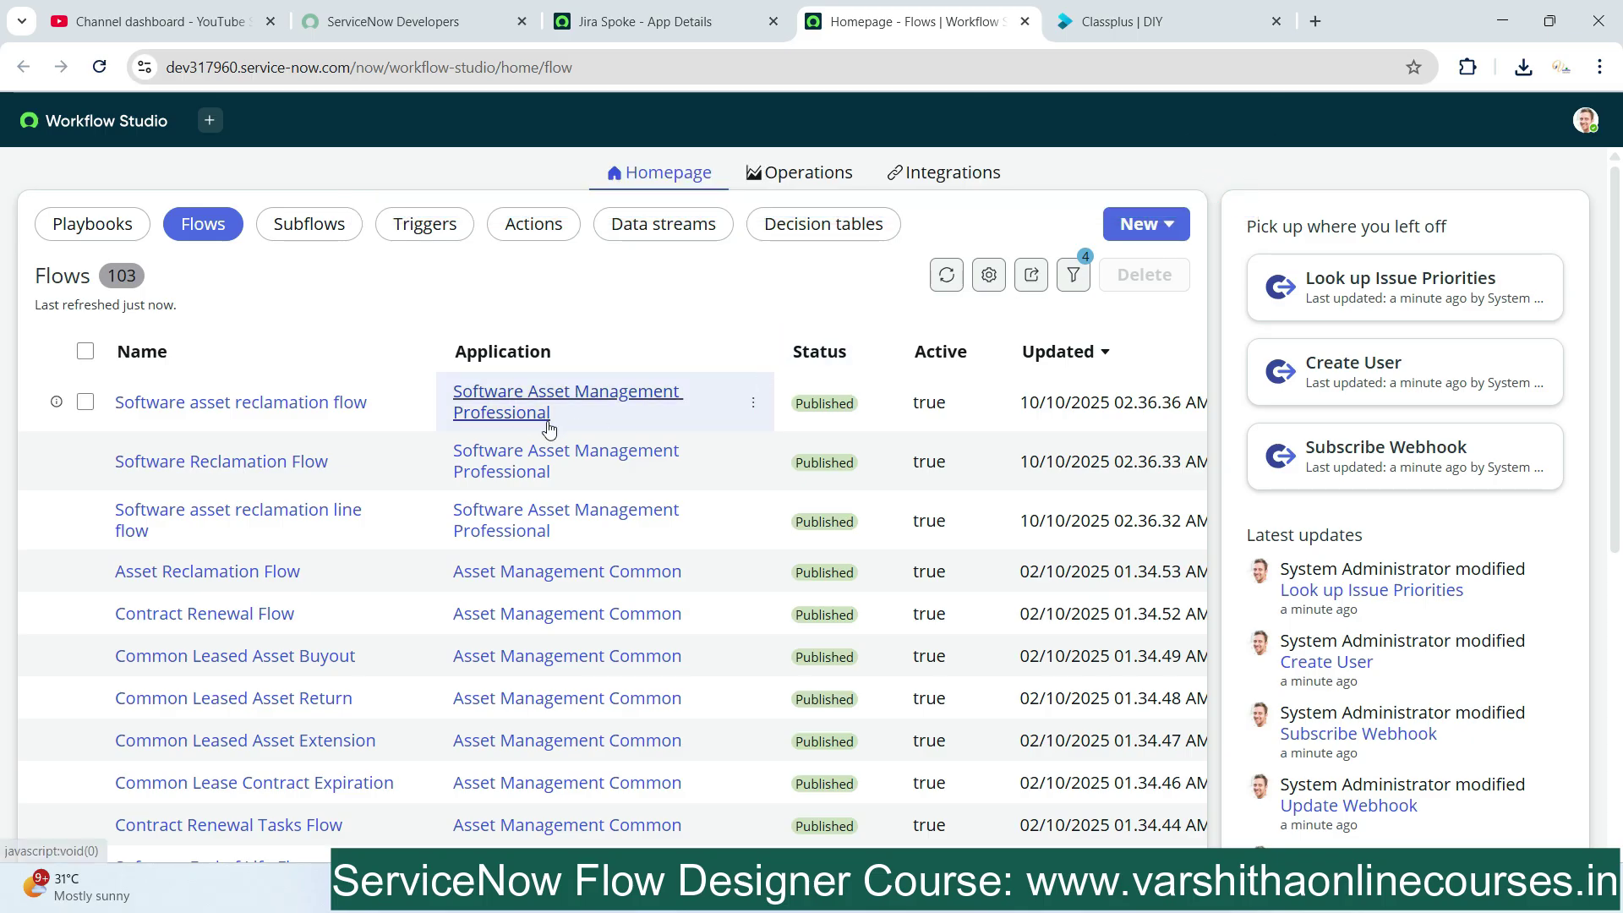
Find the outbound Jira connection among the integrations and open the form for adding a connection to it
left_click(939, 177)
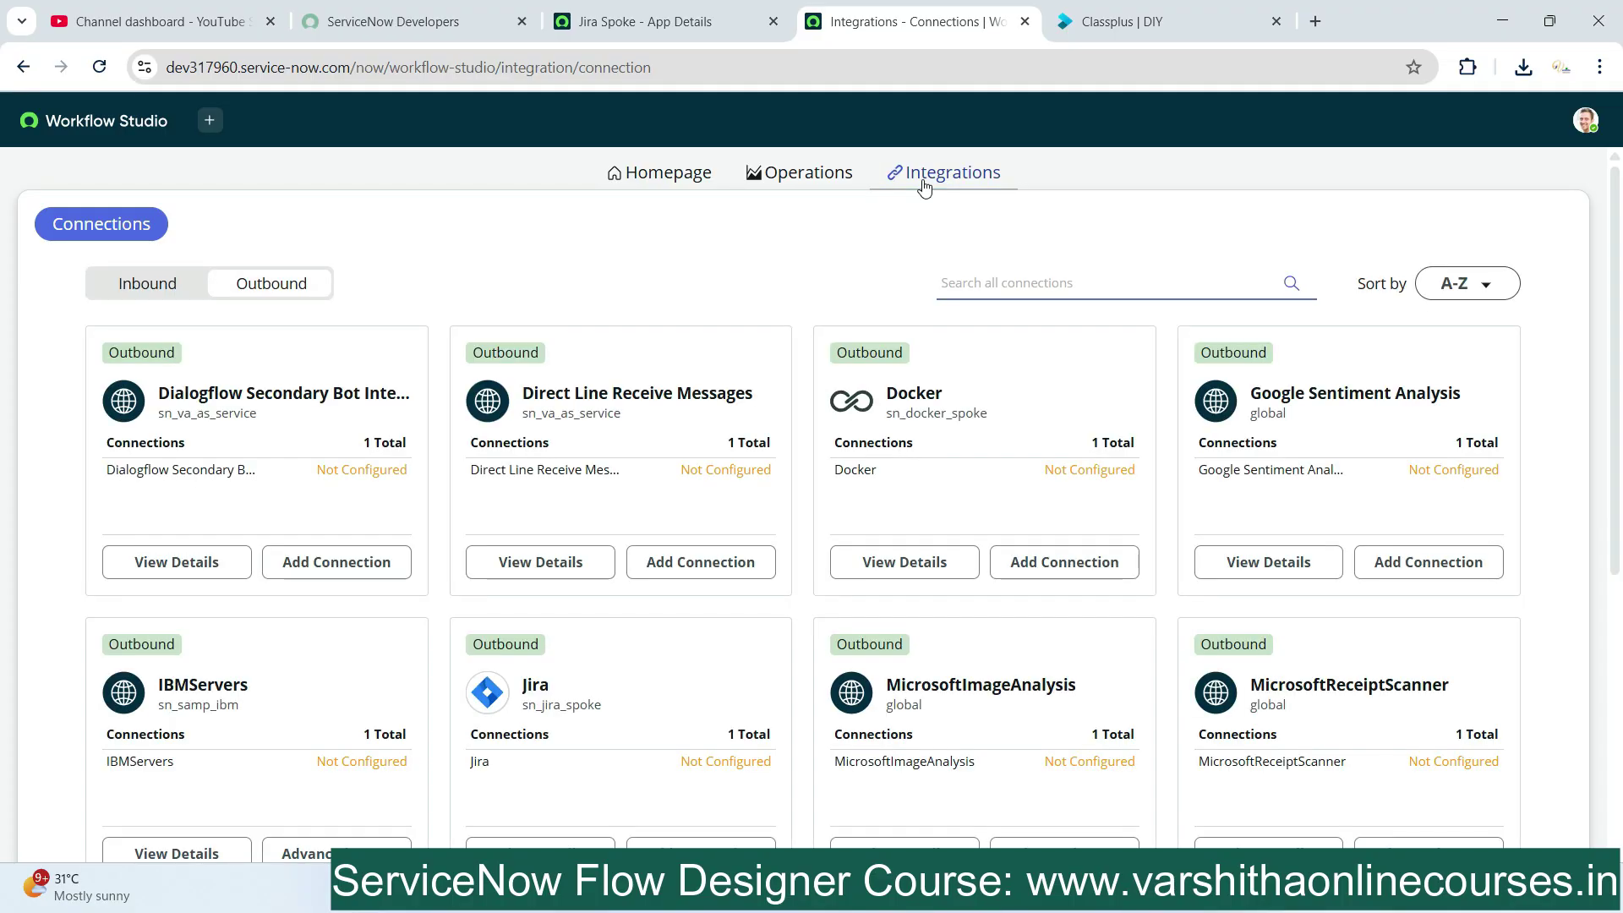
left_click(1006, 283)
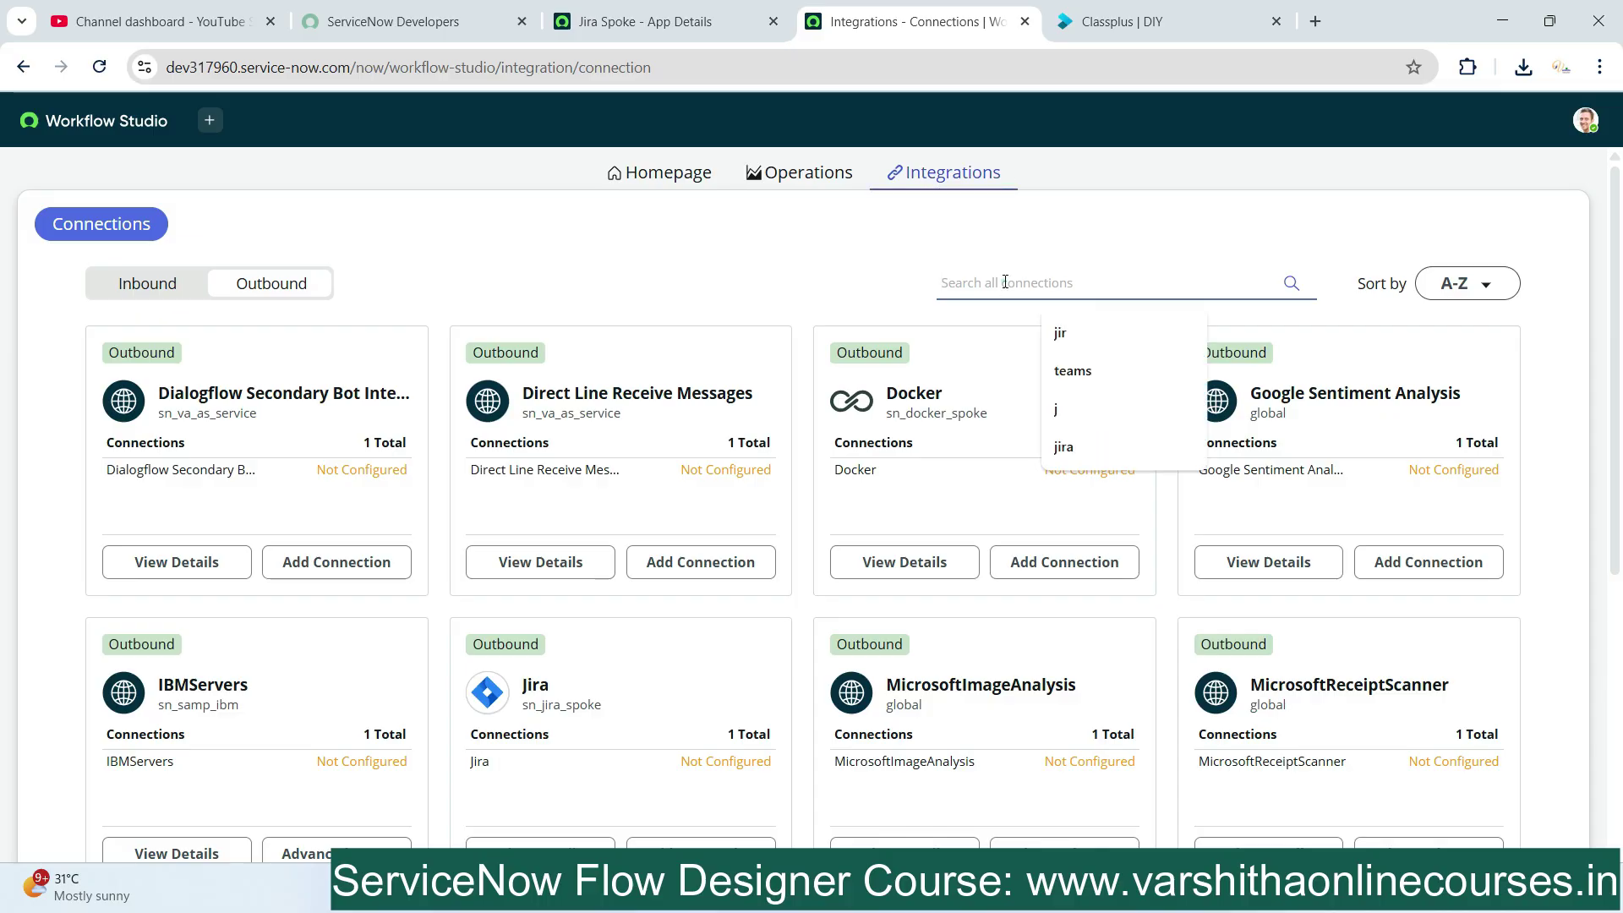
type("jira")
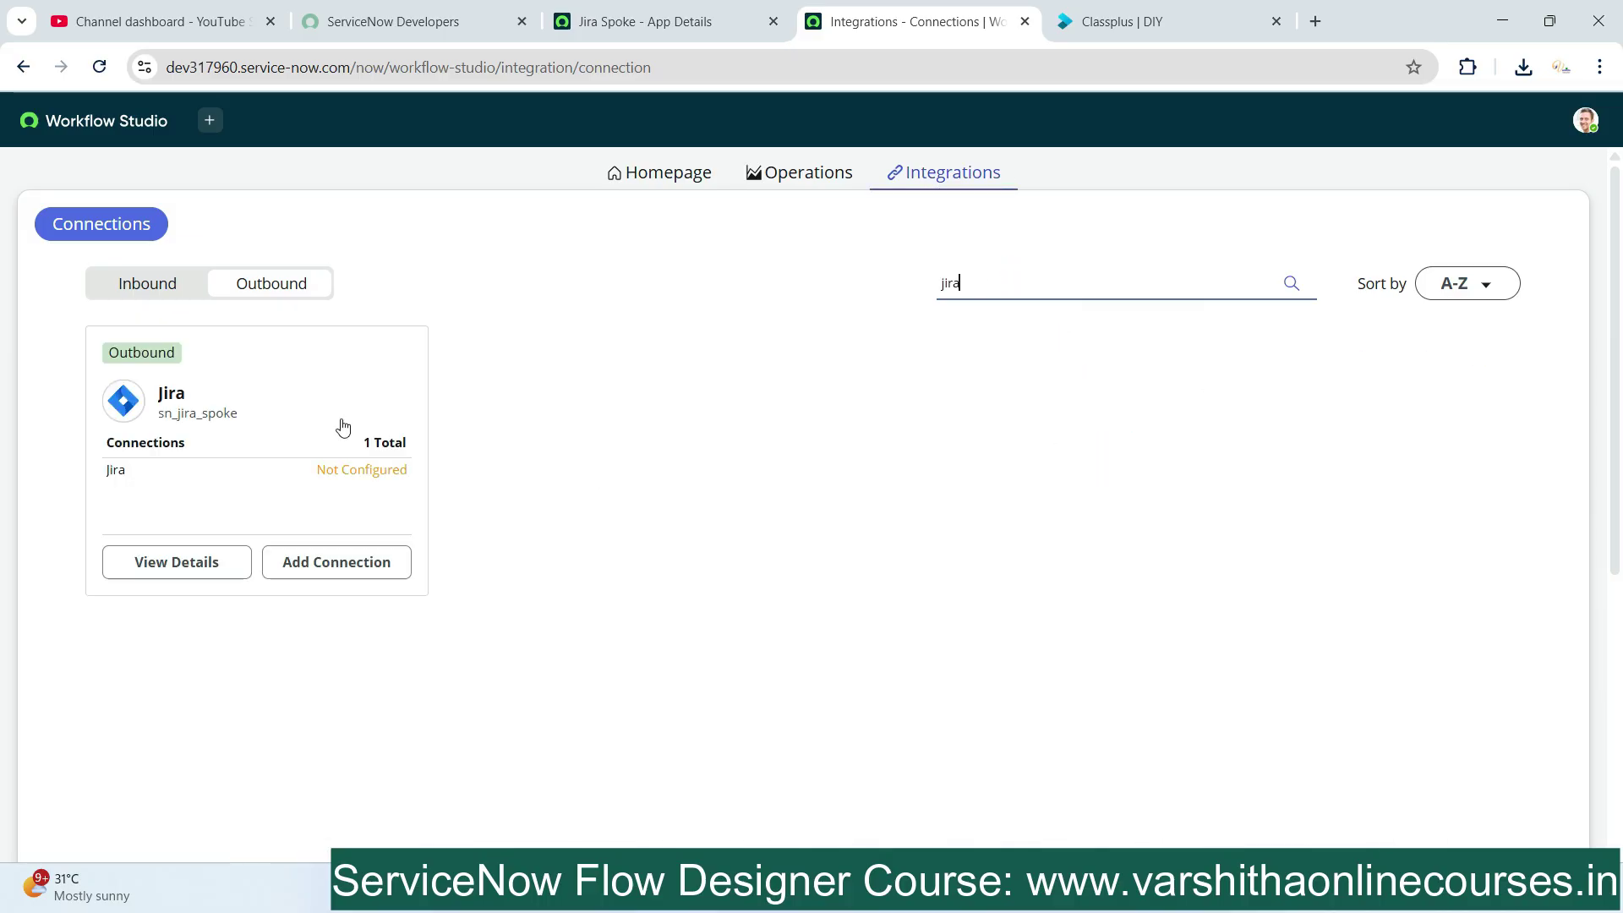
left_click(324, 559)
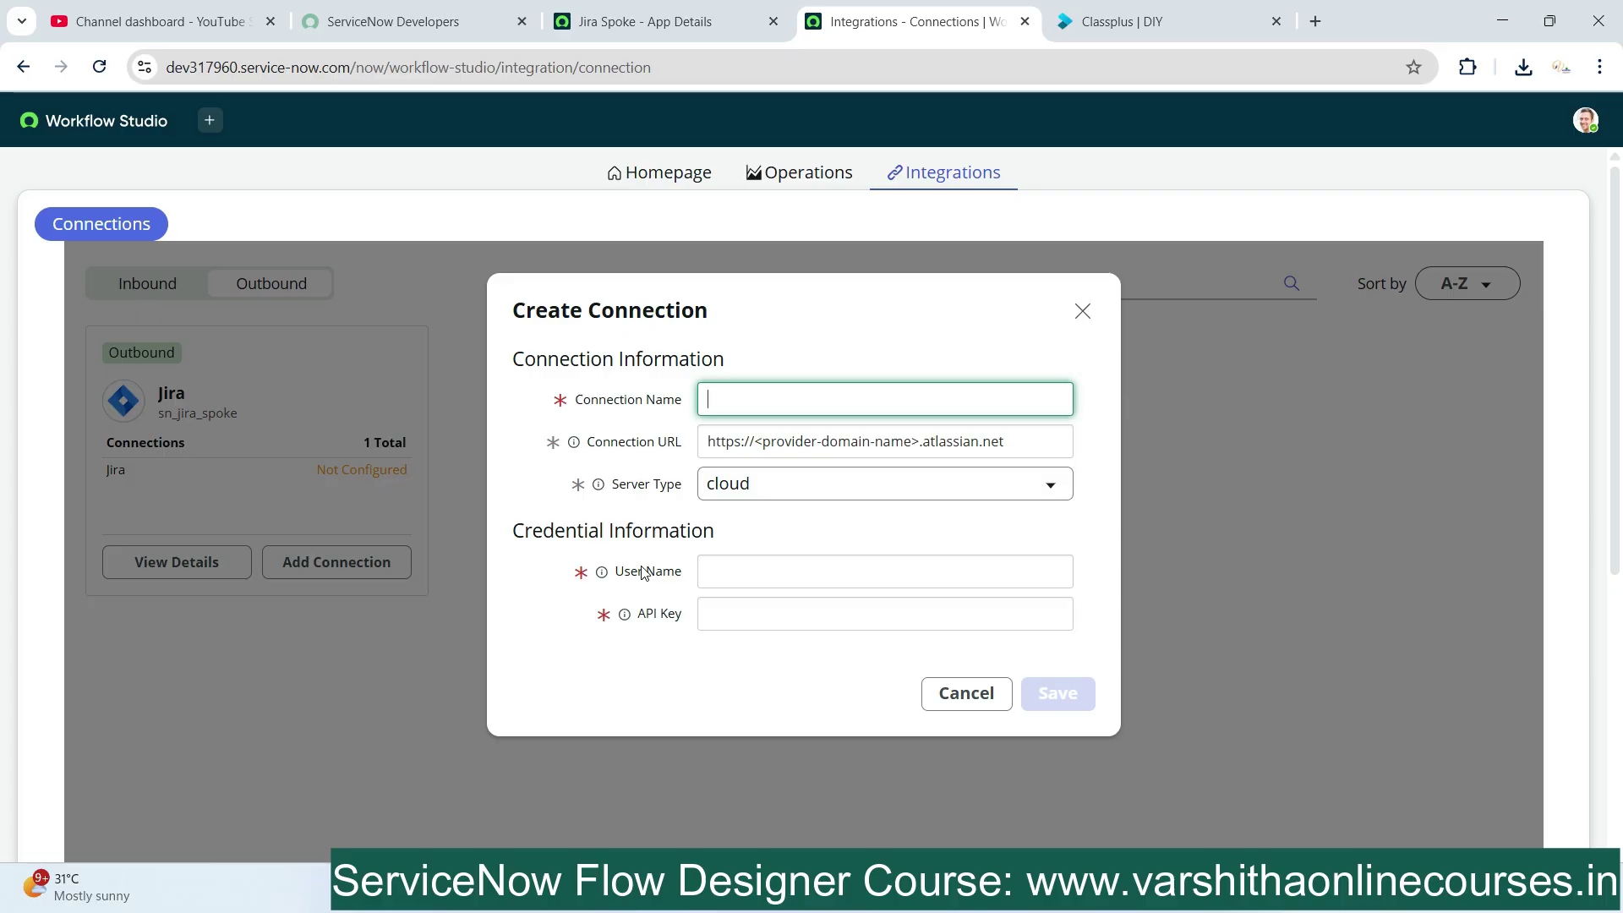
Search the web for "jira login" in a new browser tab and open Atlassian's Jira product page
left_click(1316, 23)
type("jira")
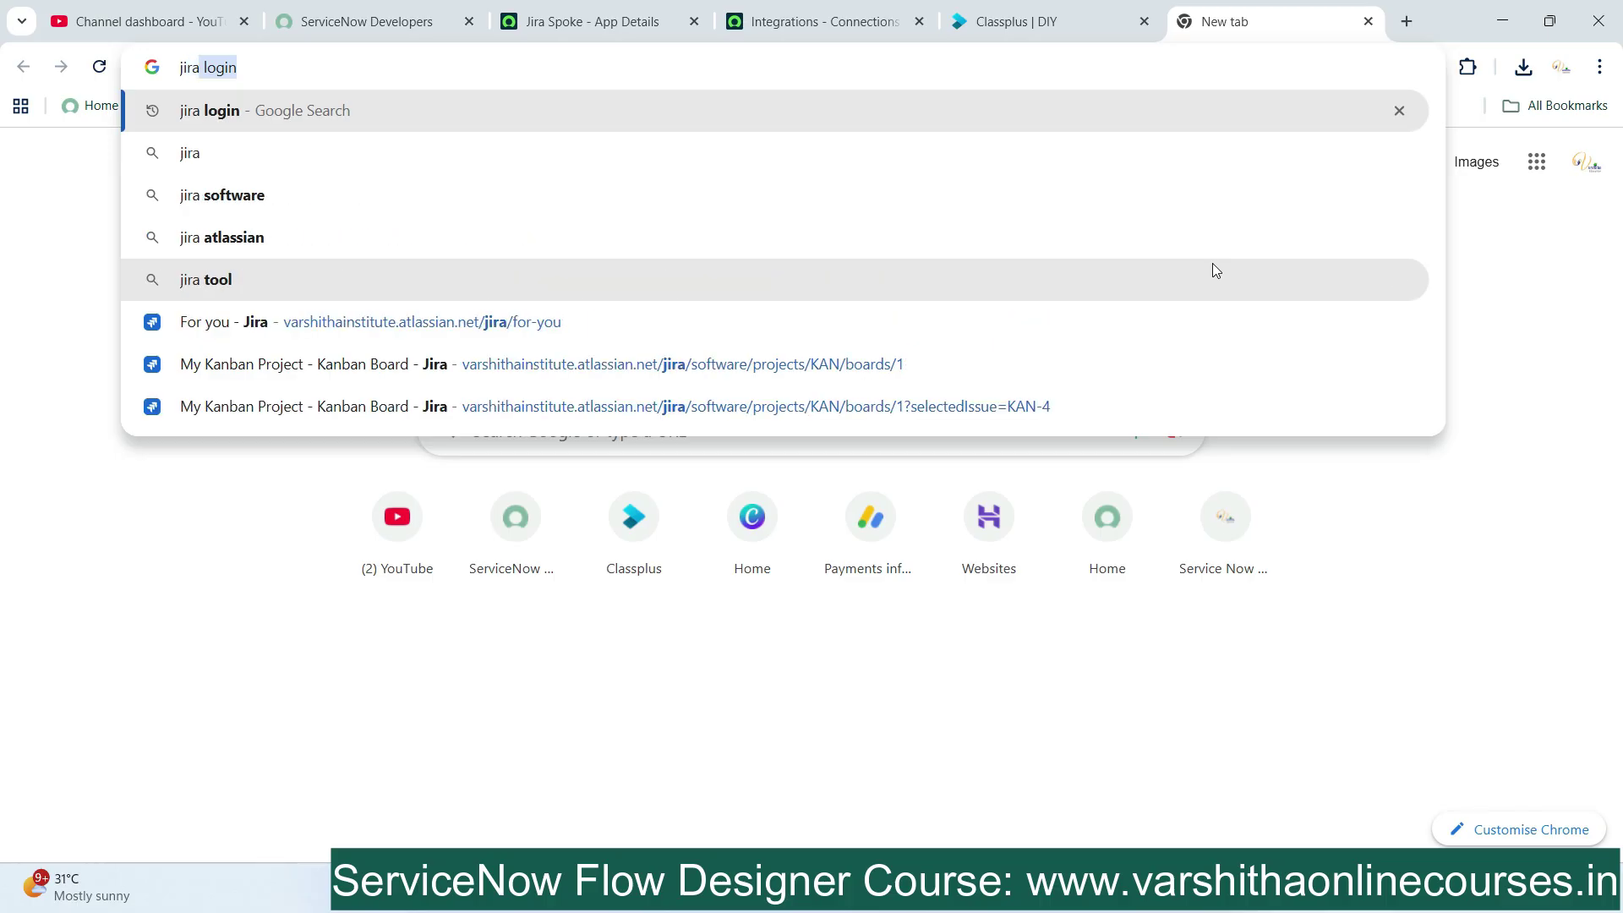
key("Return")
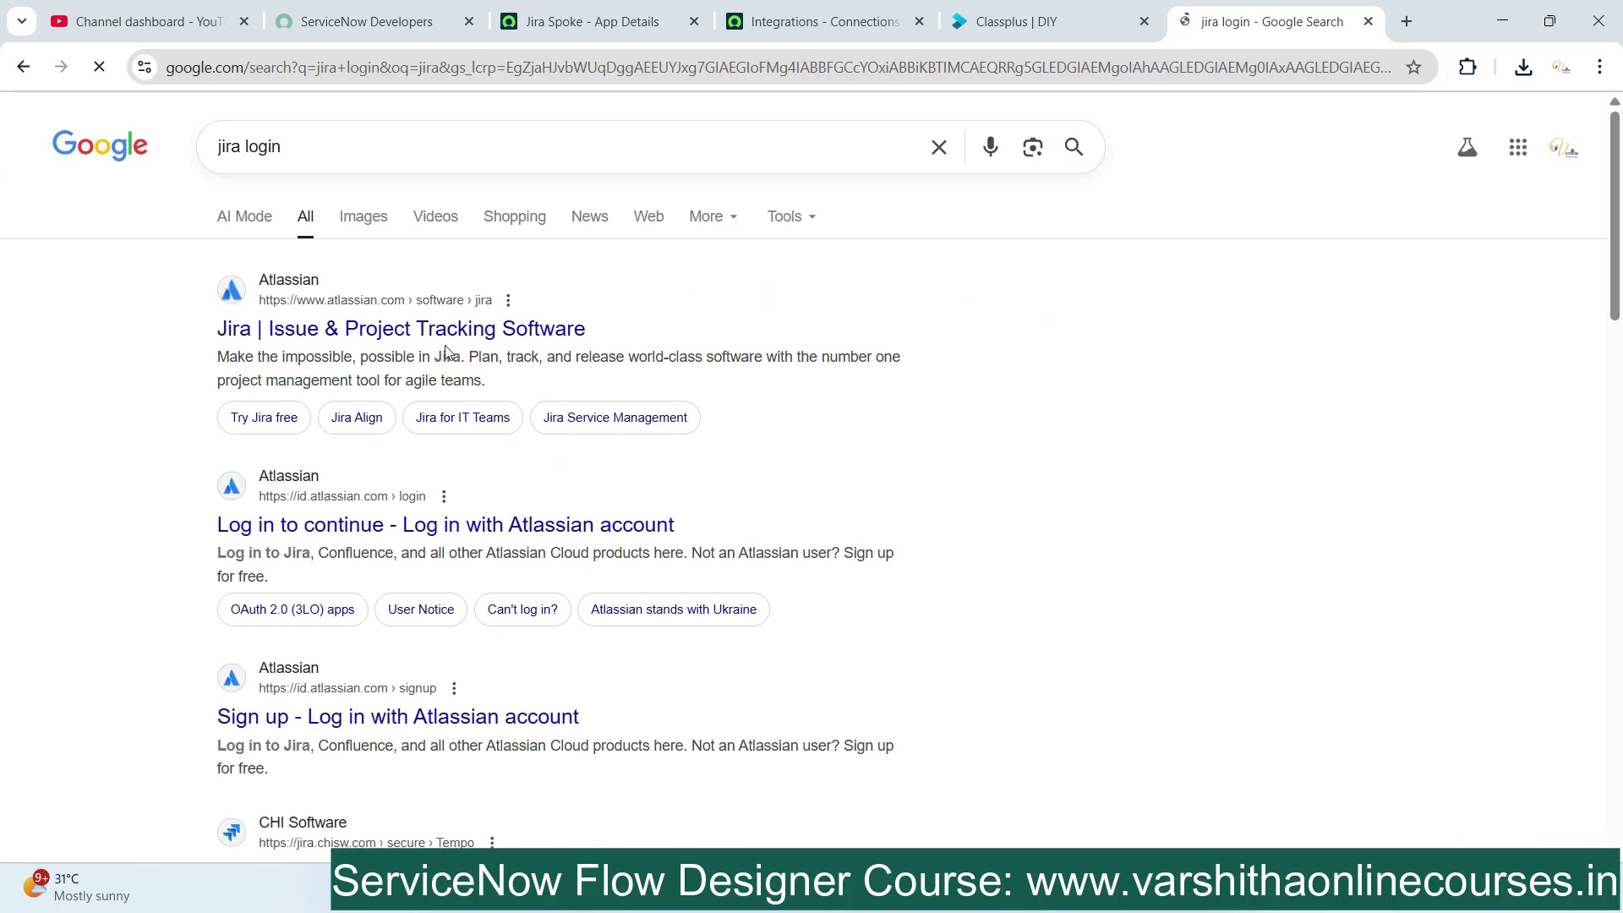
left_click(250, 330)
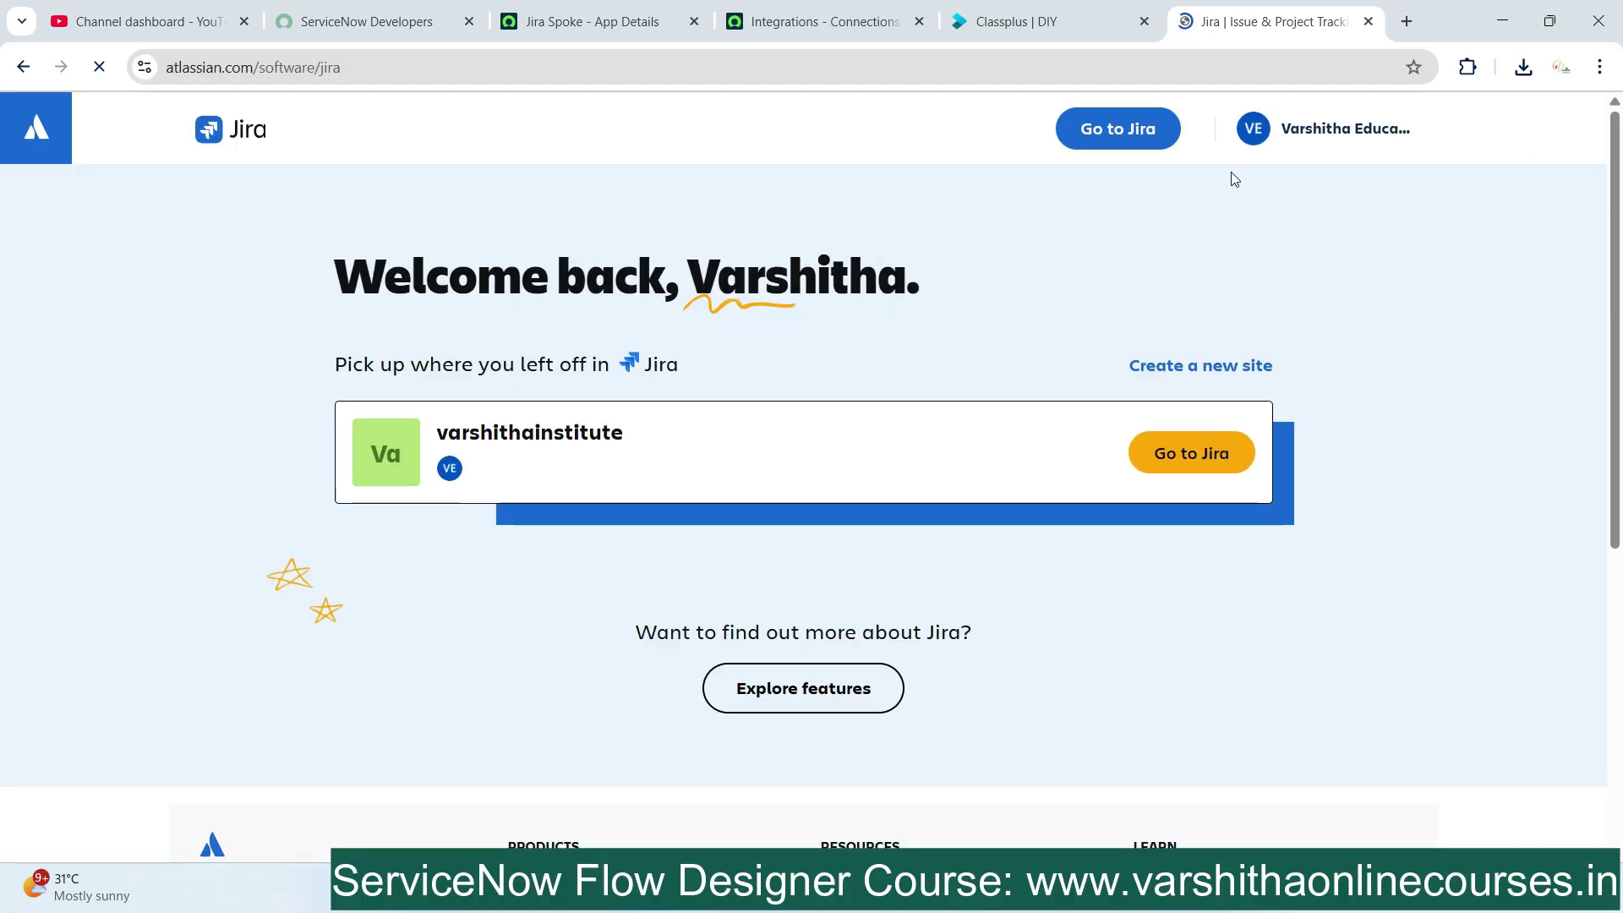
Go from the Jira product page through Atlassian's Jira offering to the account's existing Jira site
left_click(1146, 132)
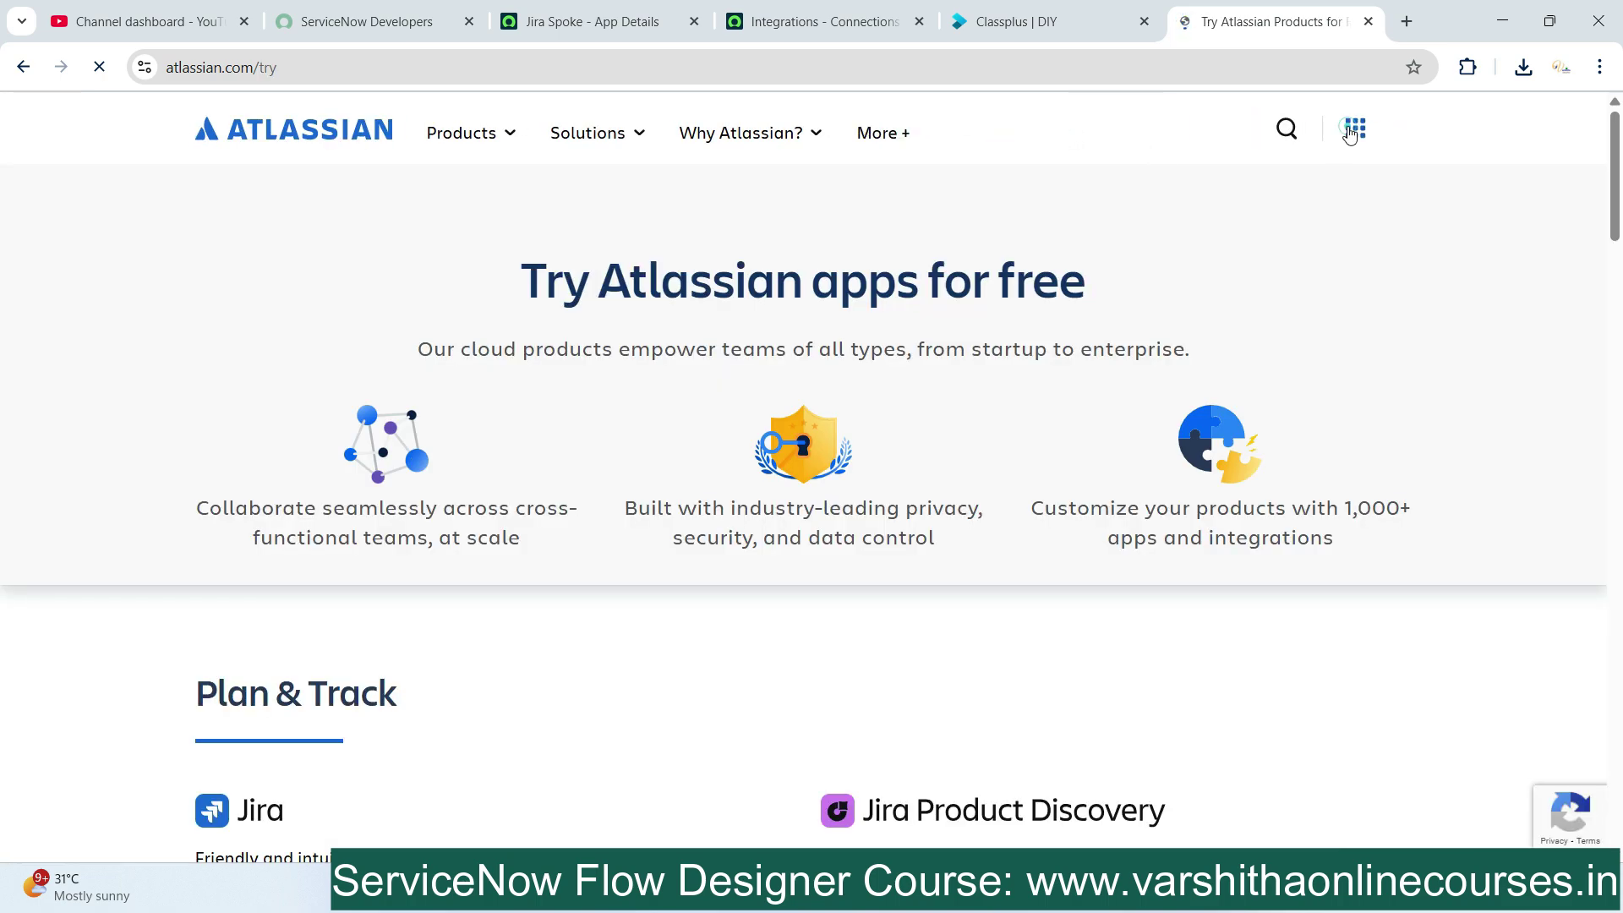
left_click(1348, 133)
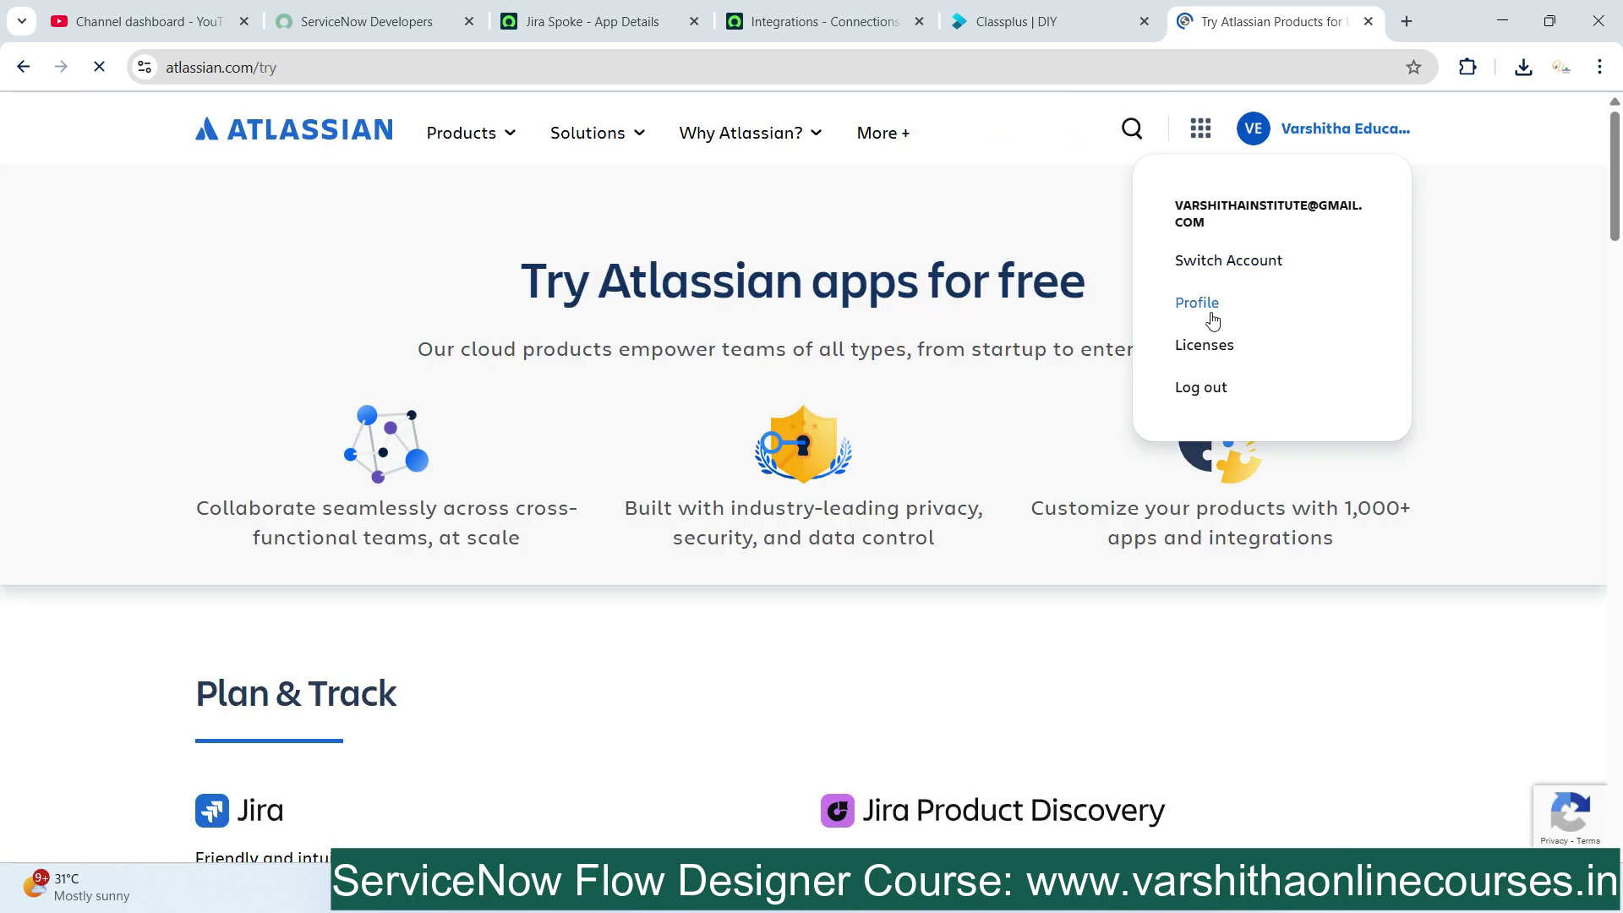
mouse_move(491, 157)
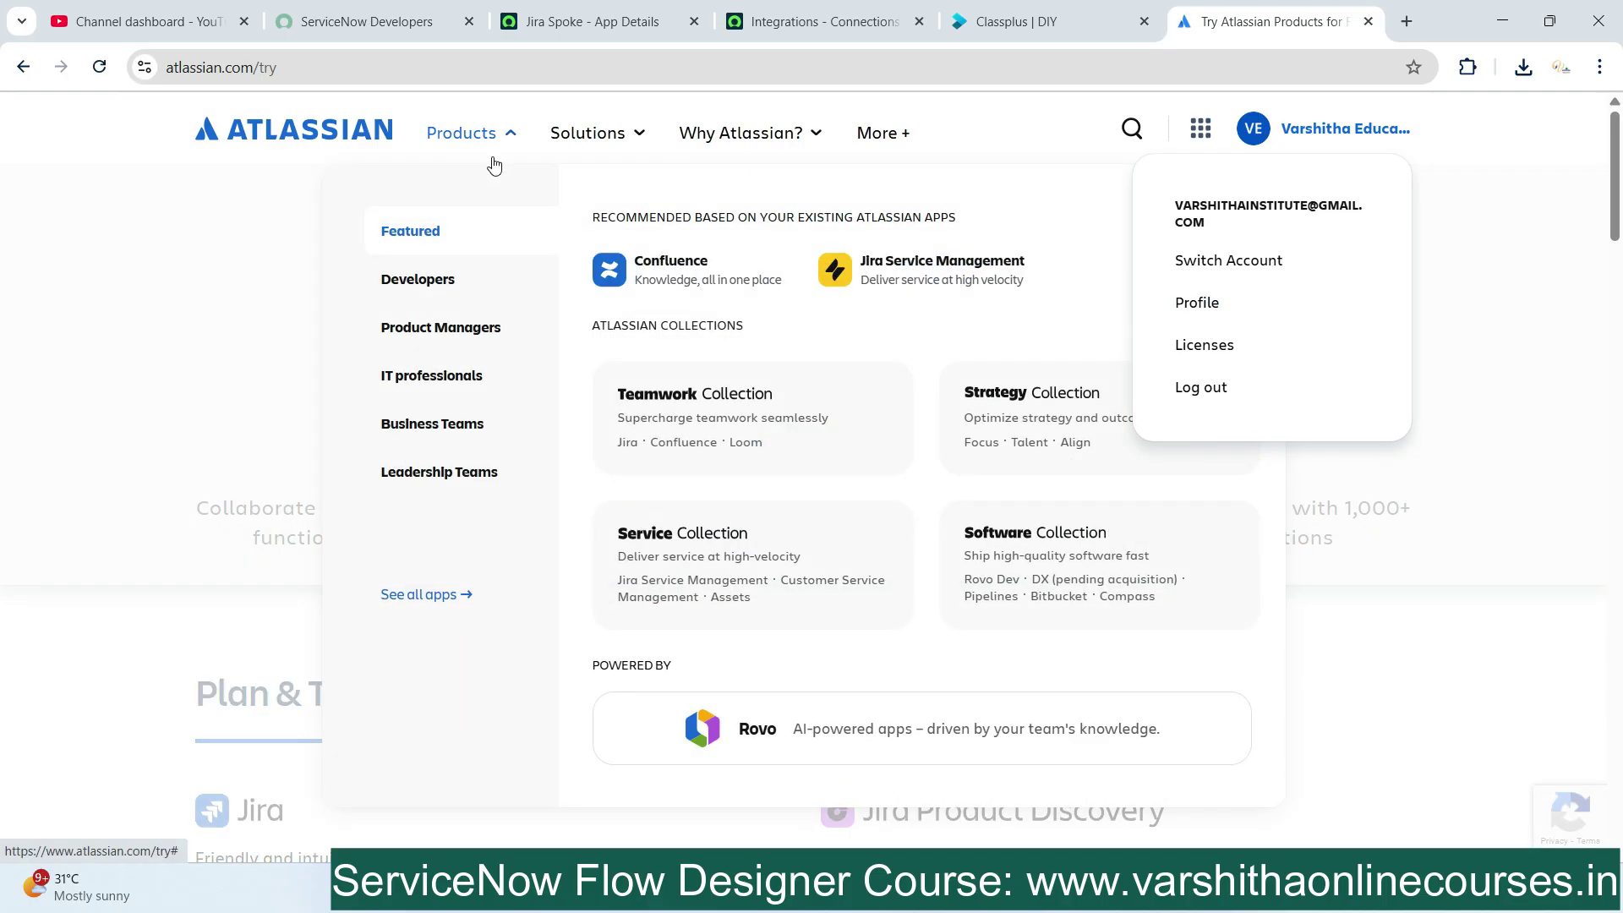
scroll(236, 282, "down", 4)
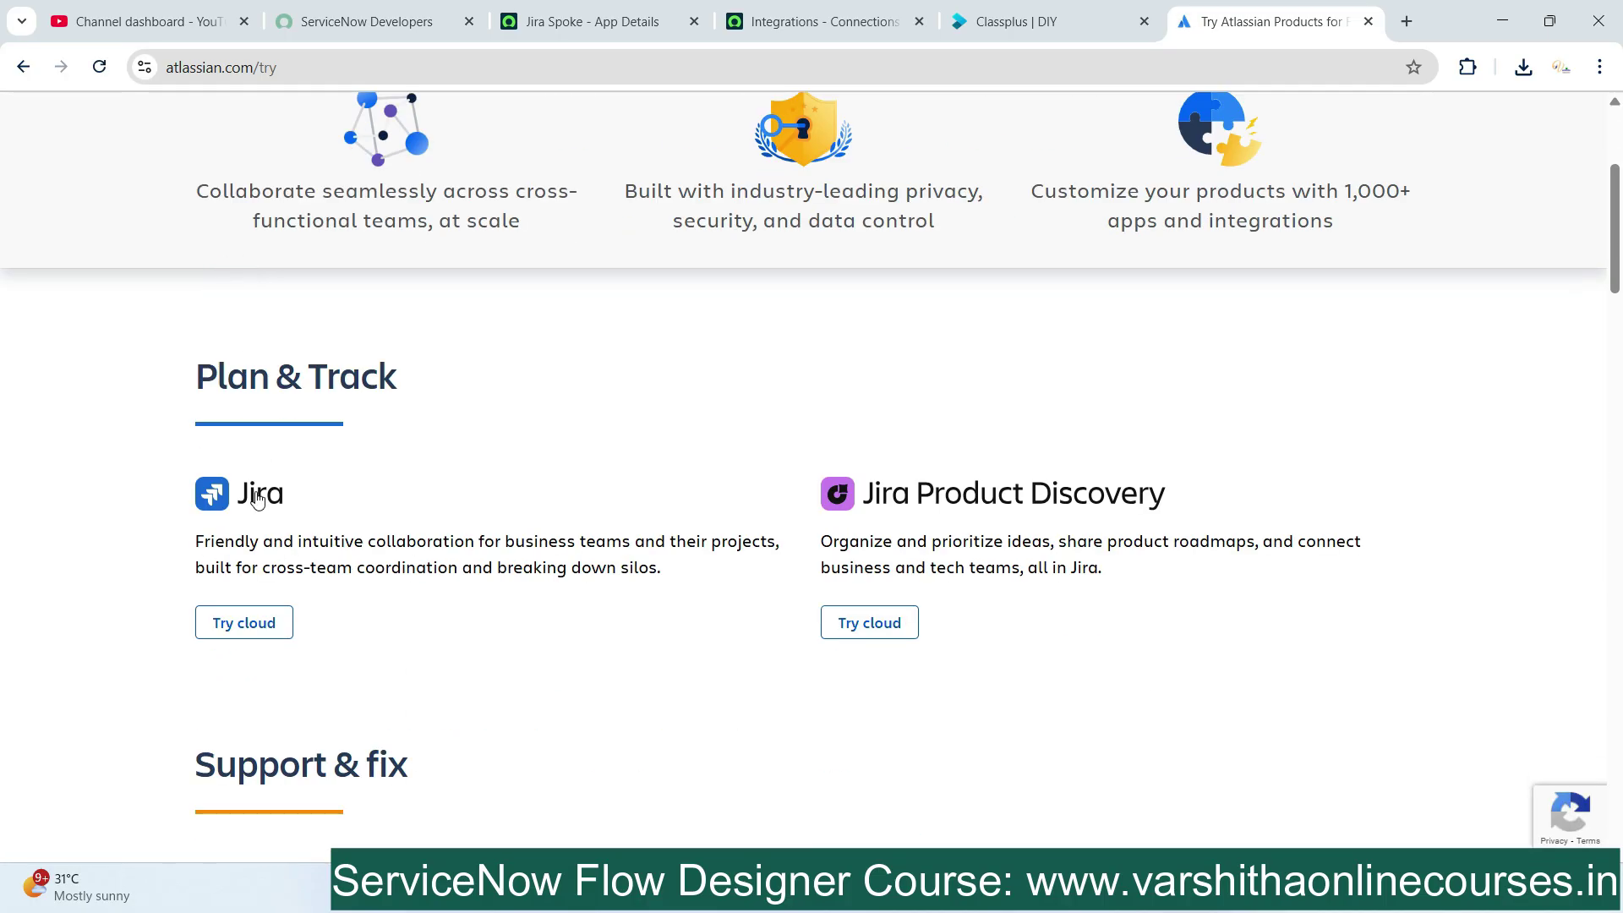
left_click(259, 497)
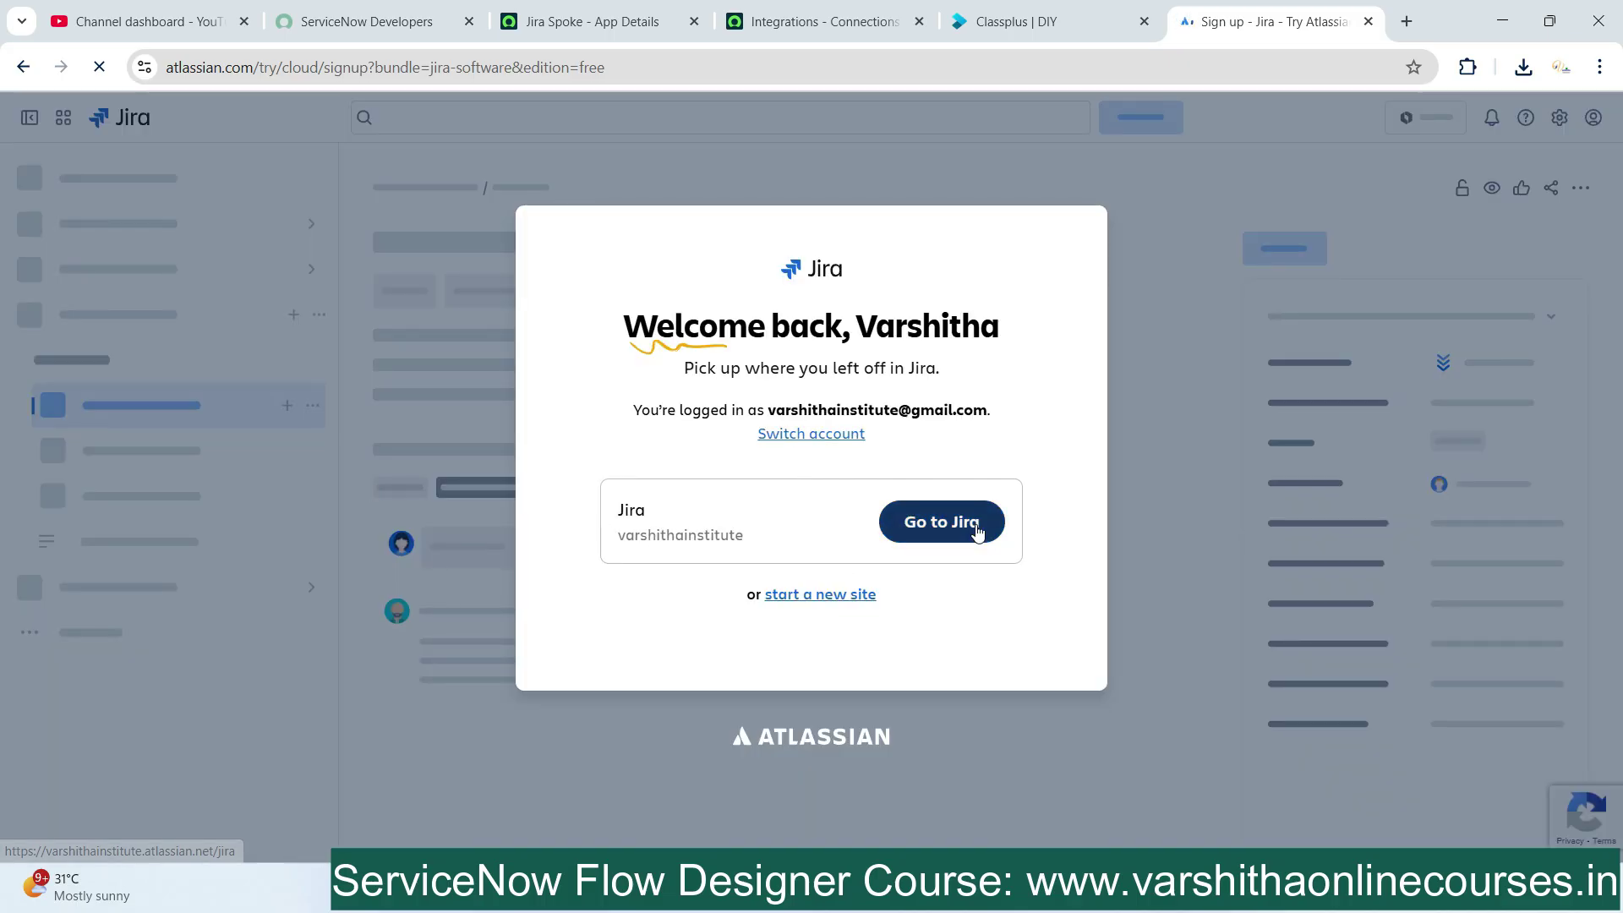
left_click(977, 521)
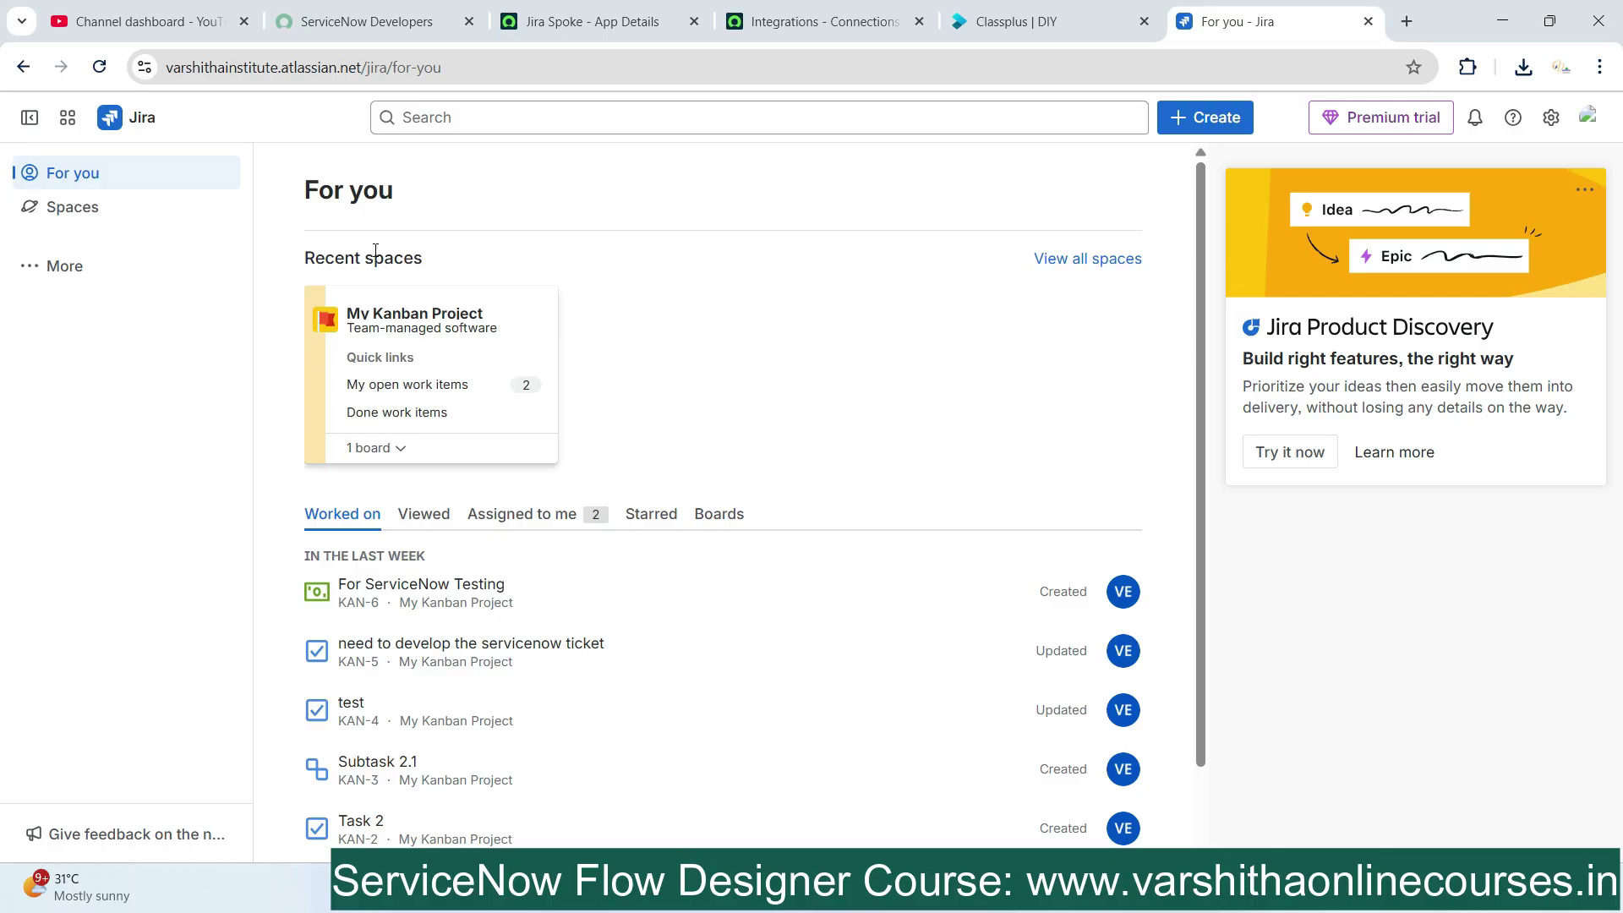
Go to the Atlassian account's security settings and open the page for creating and managing API tokens
left_click(1586, 118)
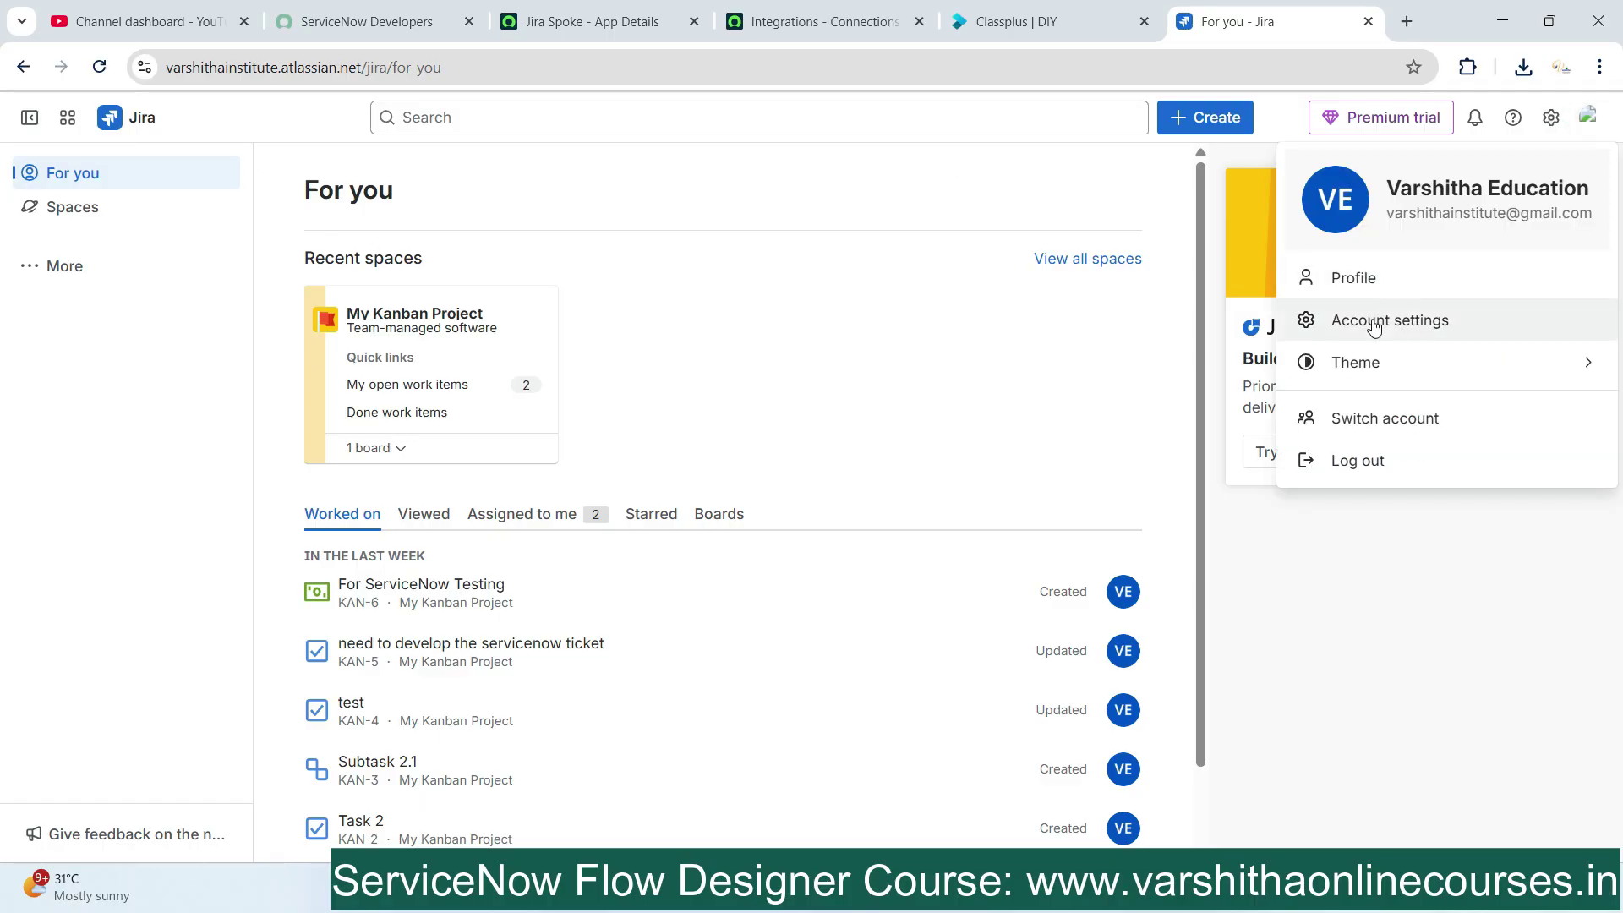
left_click(1350, 327)
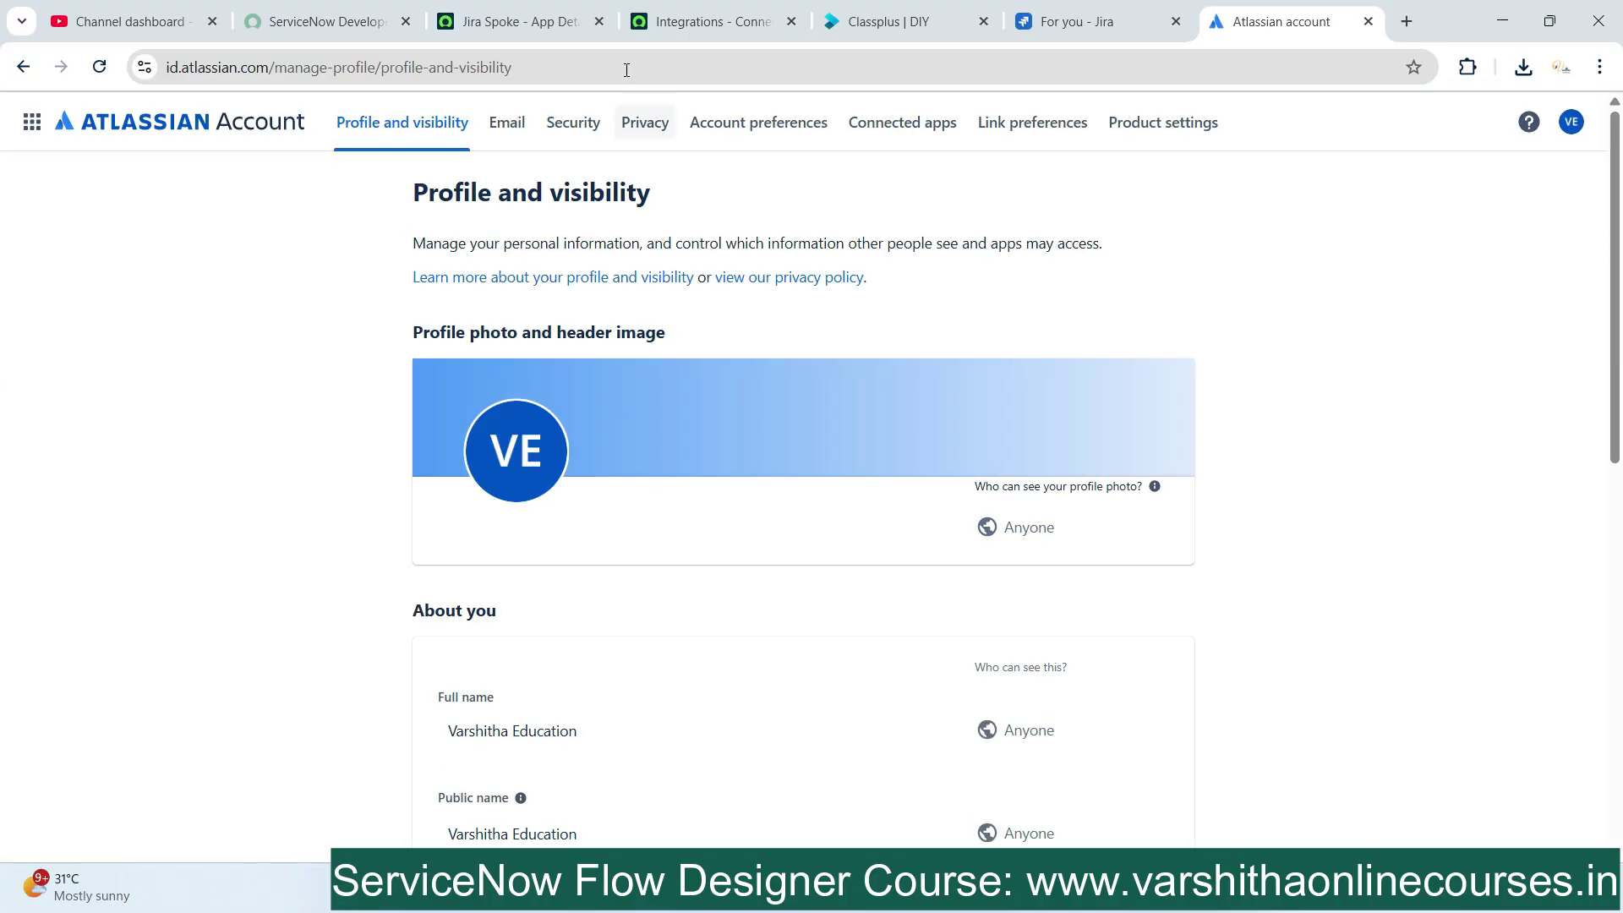
left_click(573, 124)
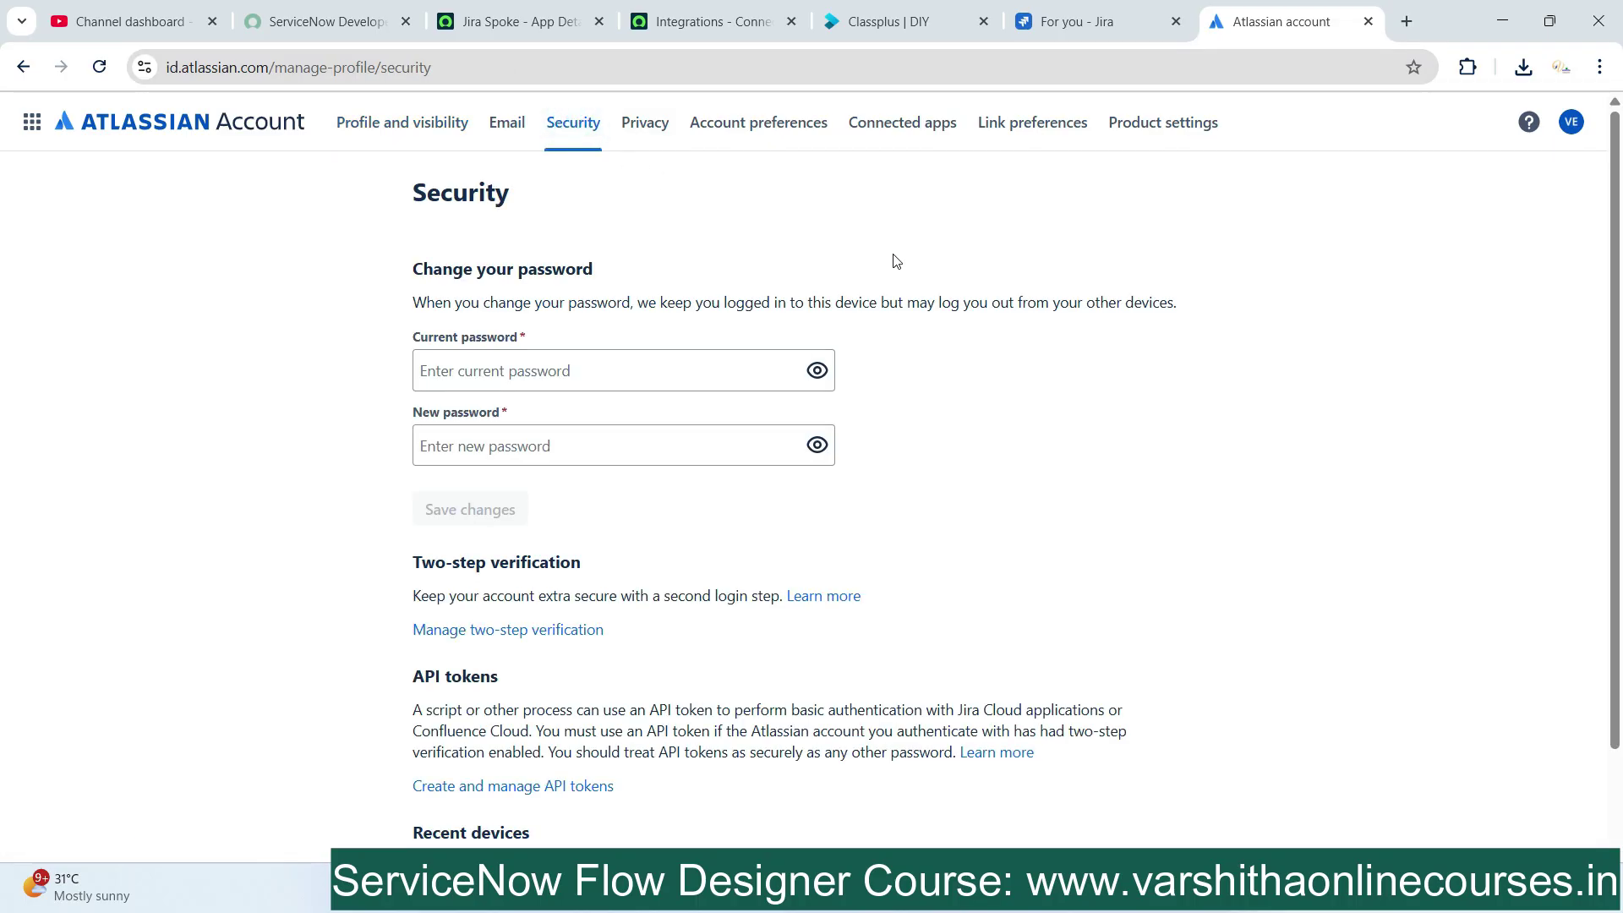
scroll(855, 363, "down", 1)
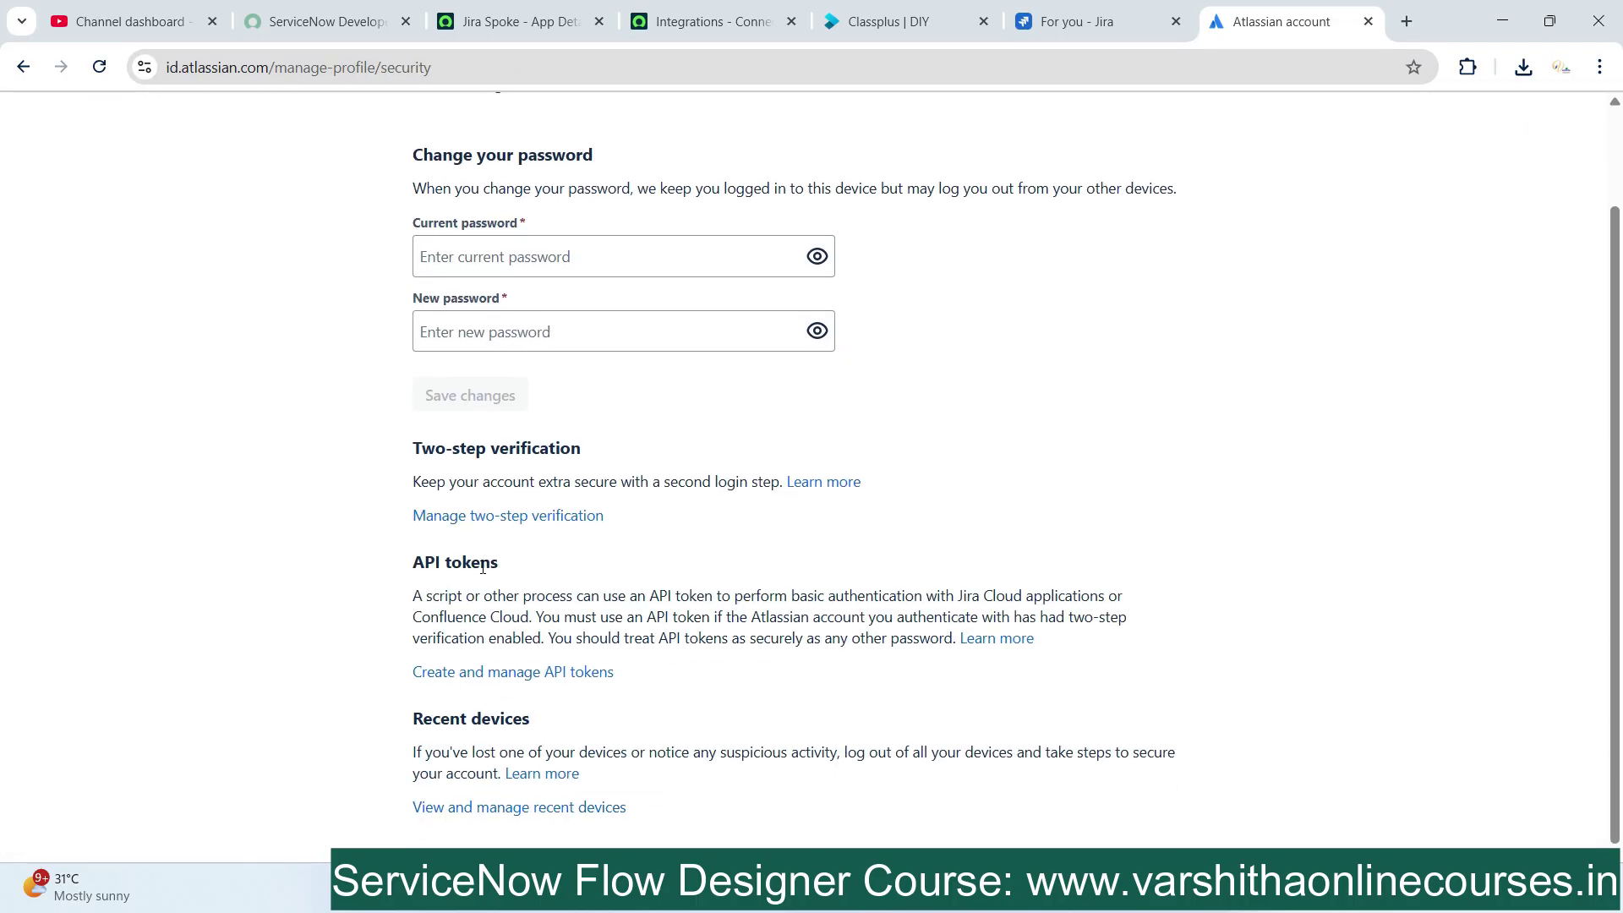
left_click(460, 674)
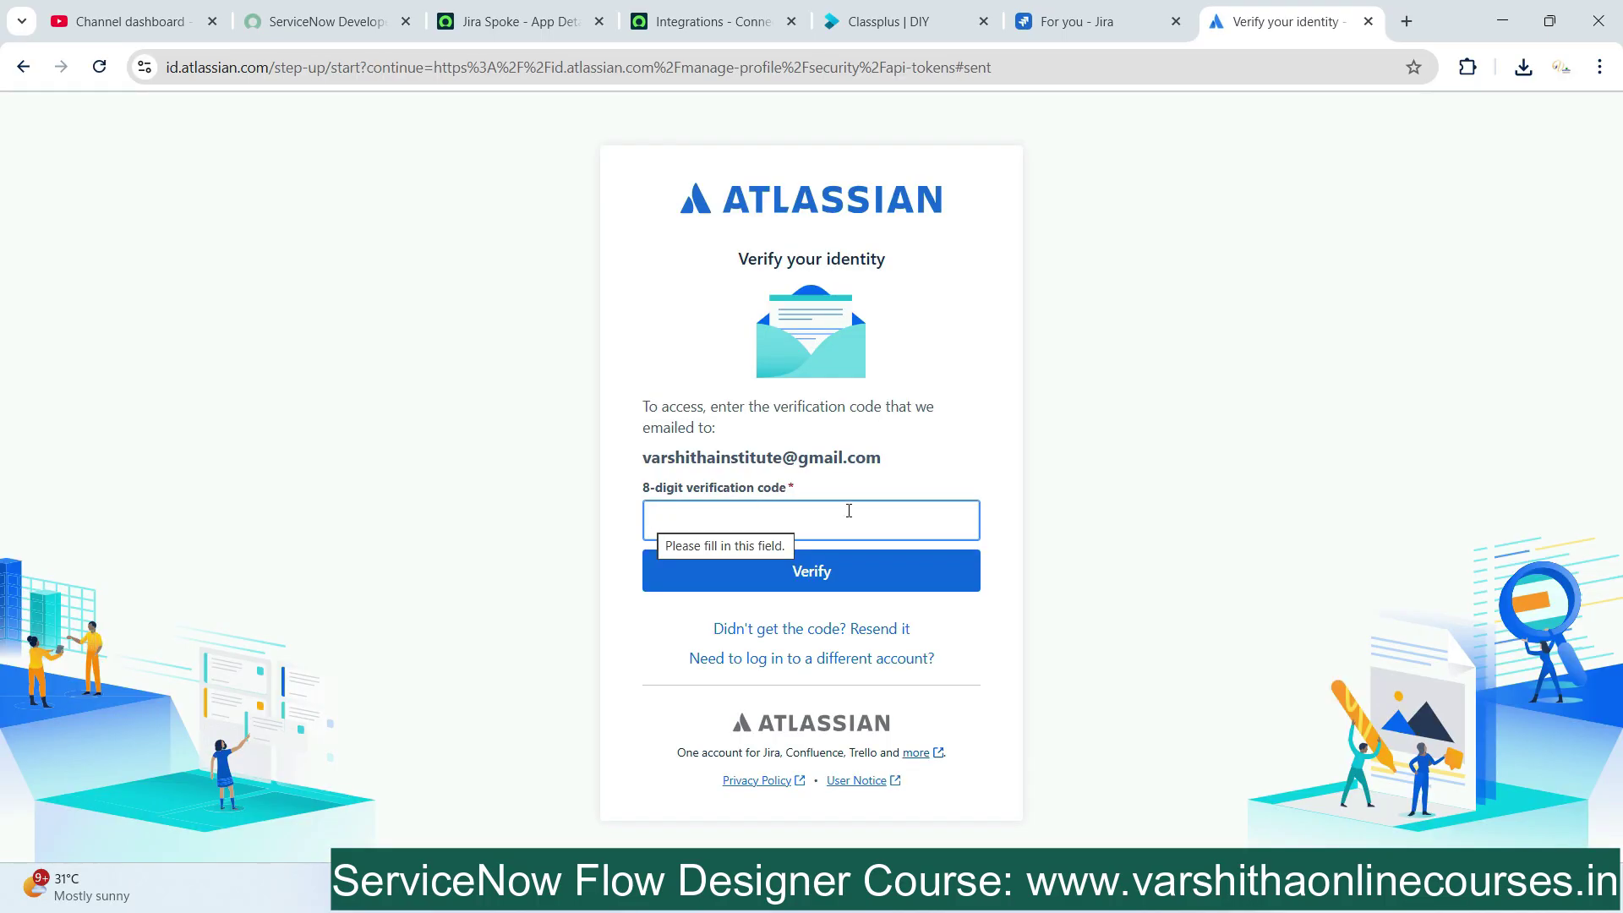
Copy the verification code from Atlassian's latest e-mail in Gmail and enter it on the Atlassian identity check
left_click(1409, 21)
left_click(1423, 163)
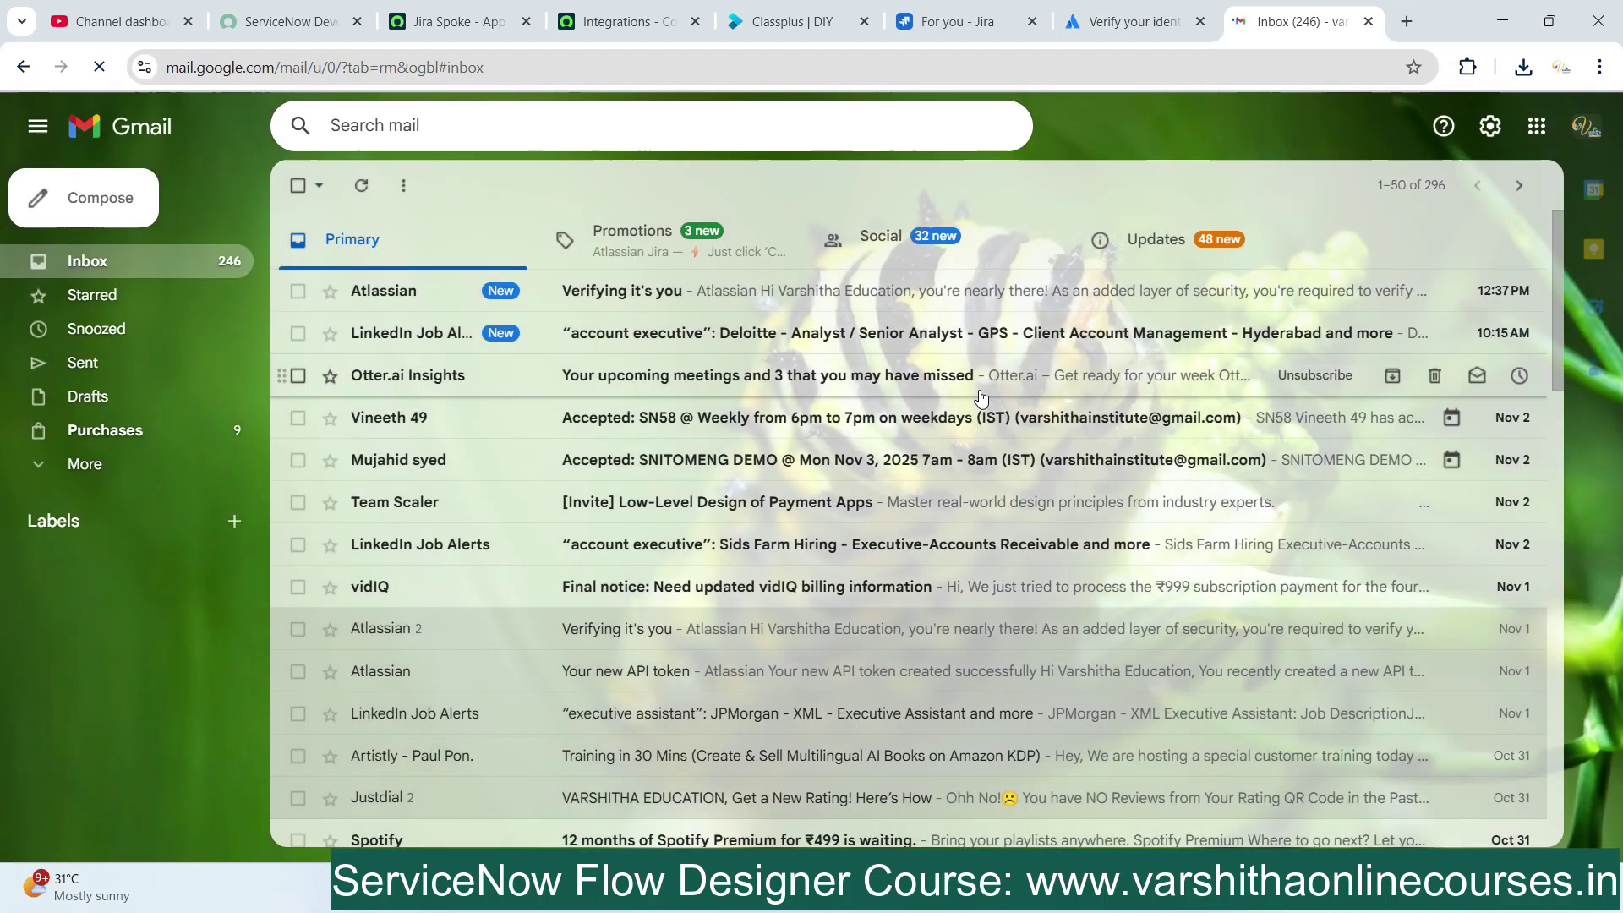
left_click(665, 294)
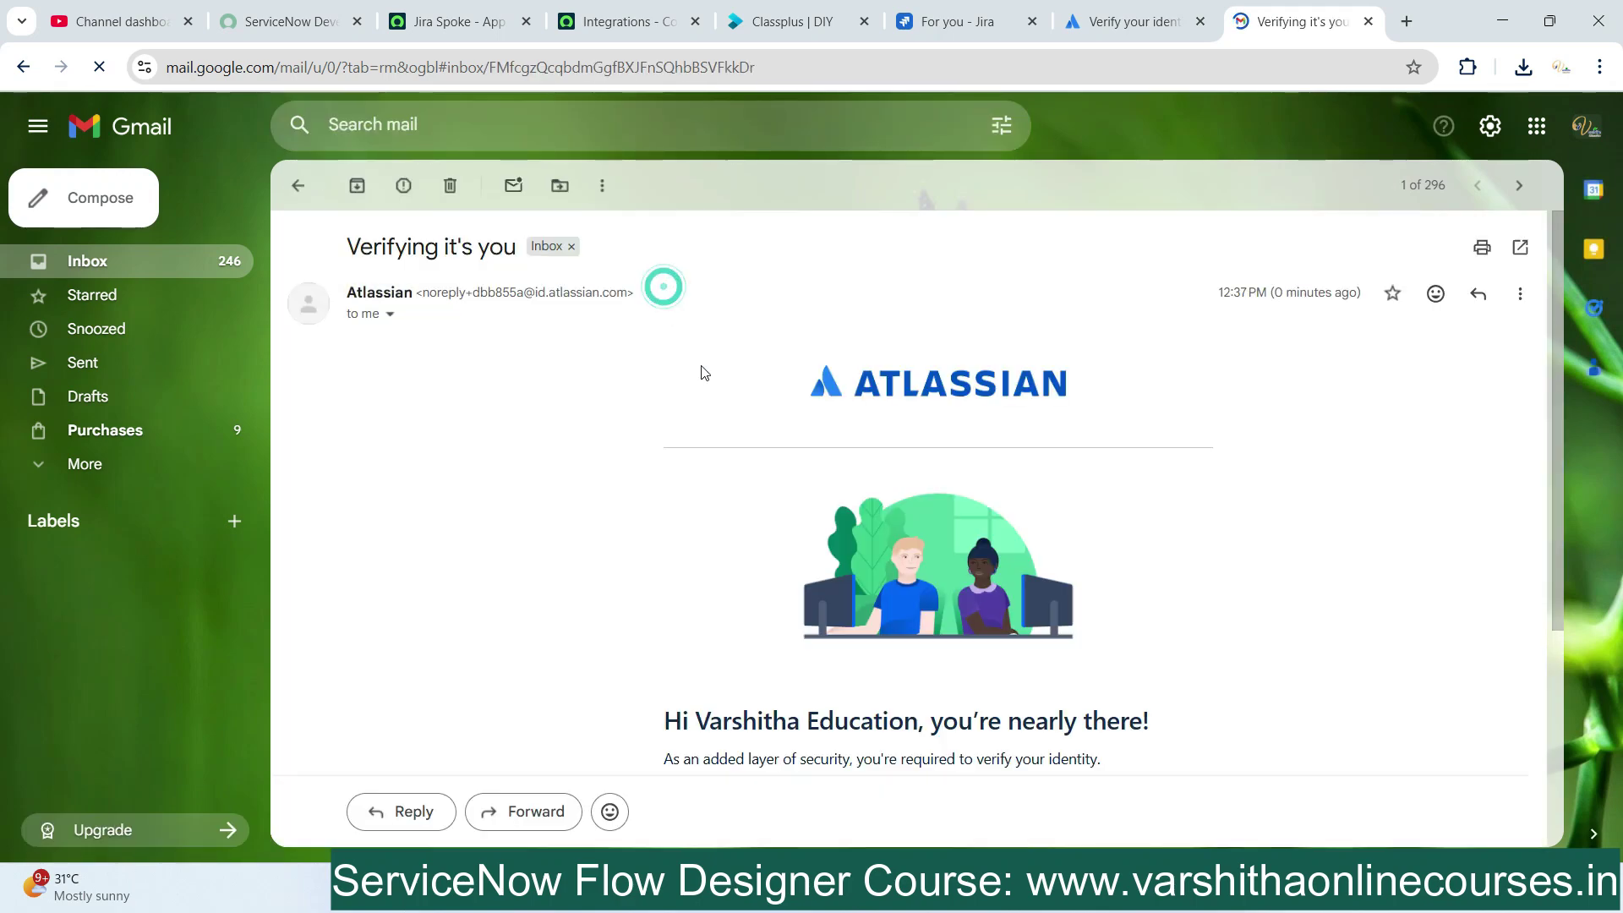
scroll(761, 431, "down", 4)
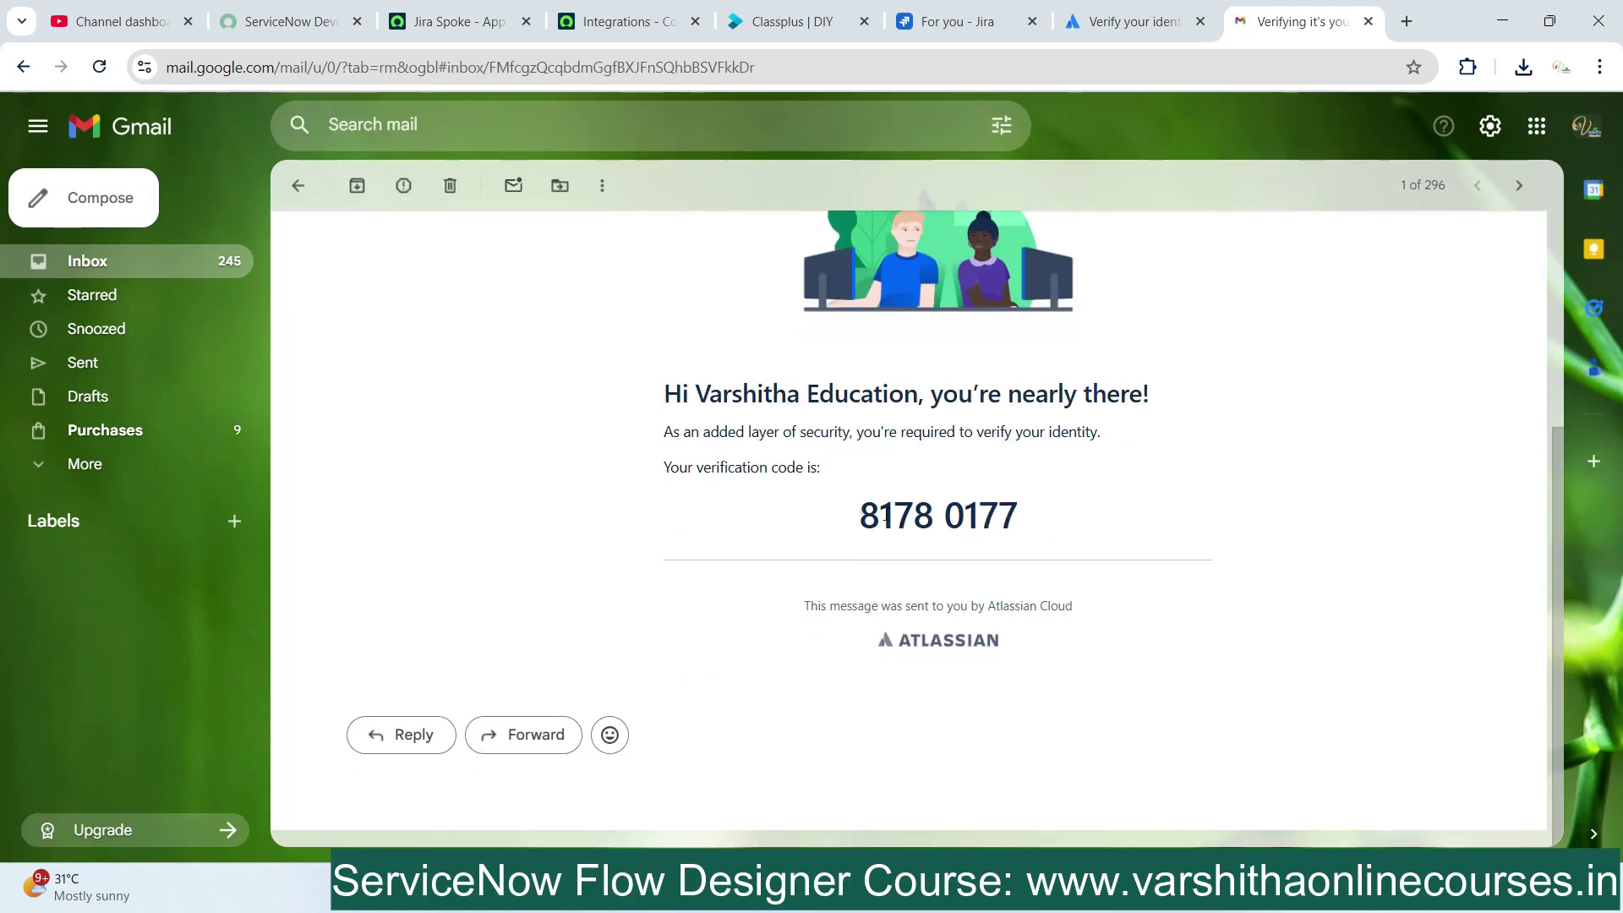
left_click_drag(860, 505, 1032, 518)
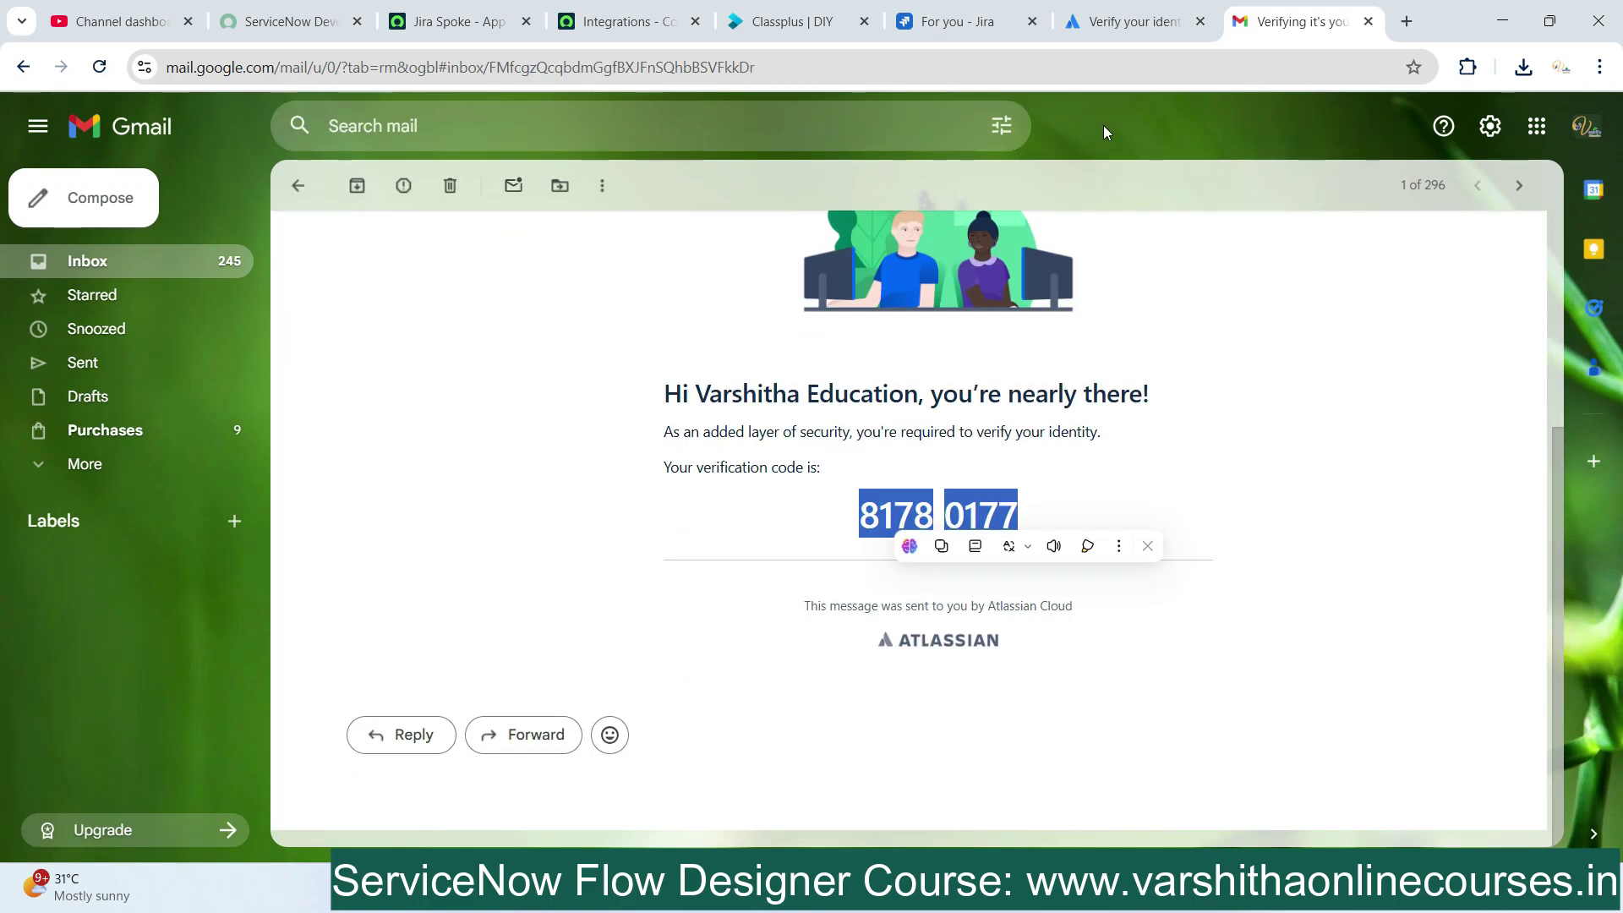
left_click(1124, 23)
key("ctrl+v")
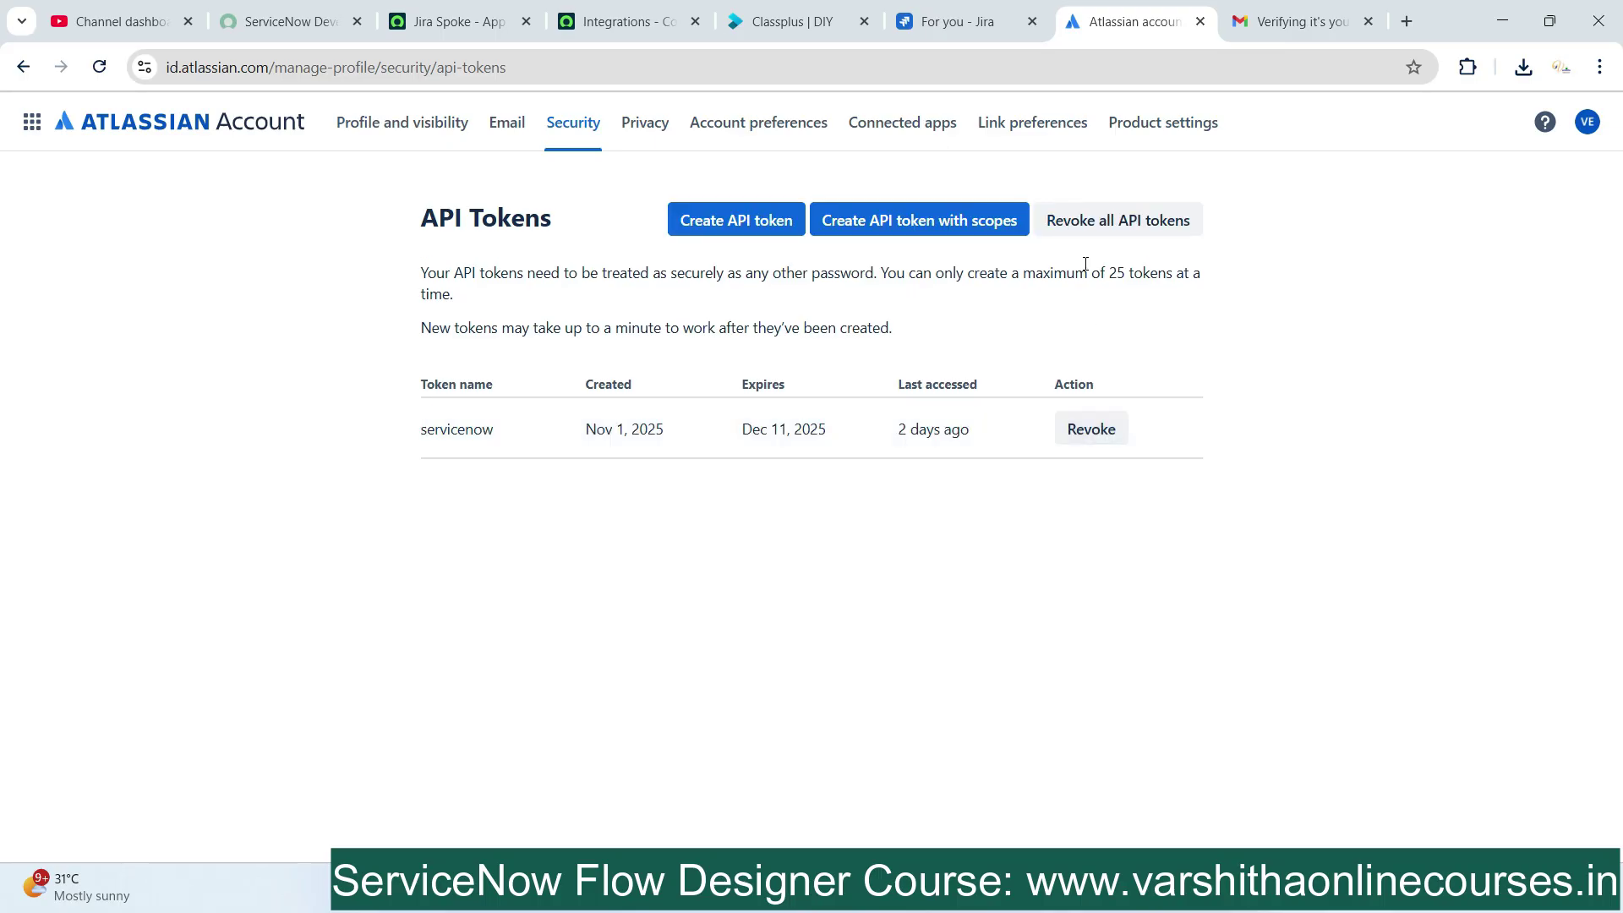
Revoke the existing servicenow API token and start a new API token named servicenowJira
left_click(1085, 439)
left_click(960, 319)
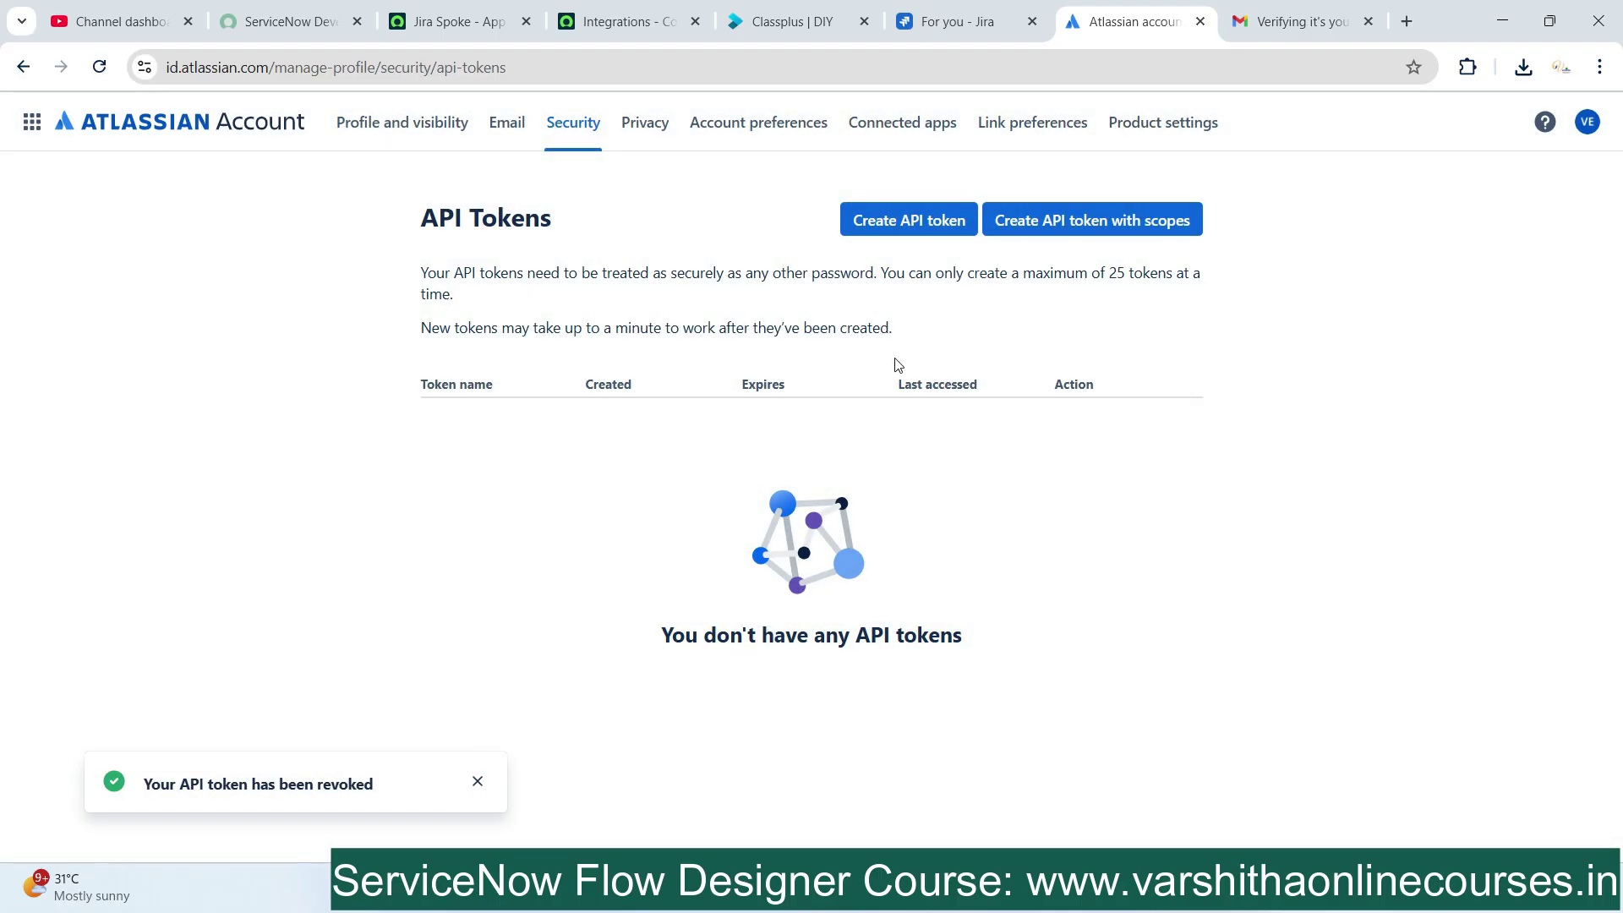
left_click(879, 225)
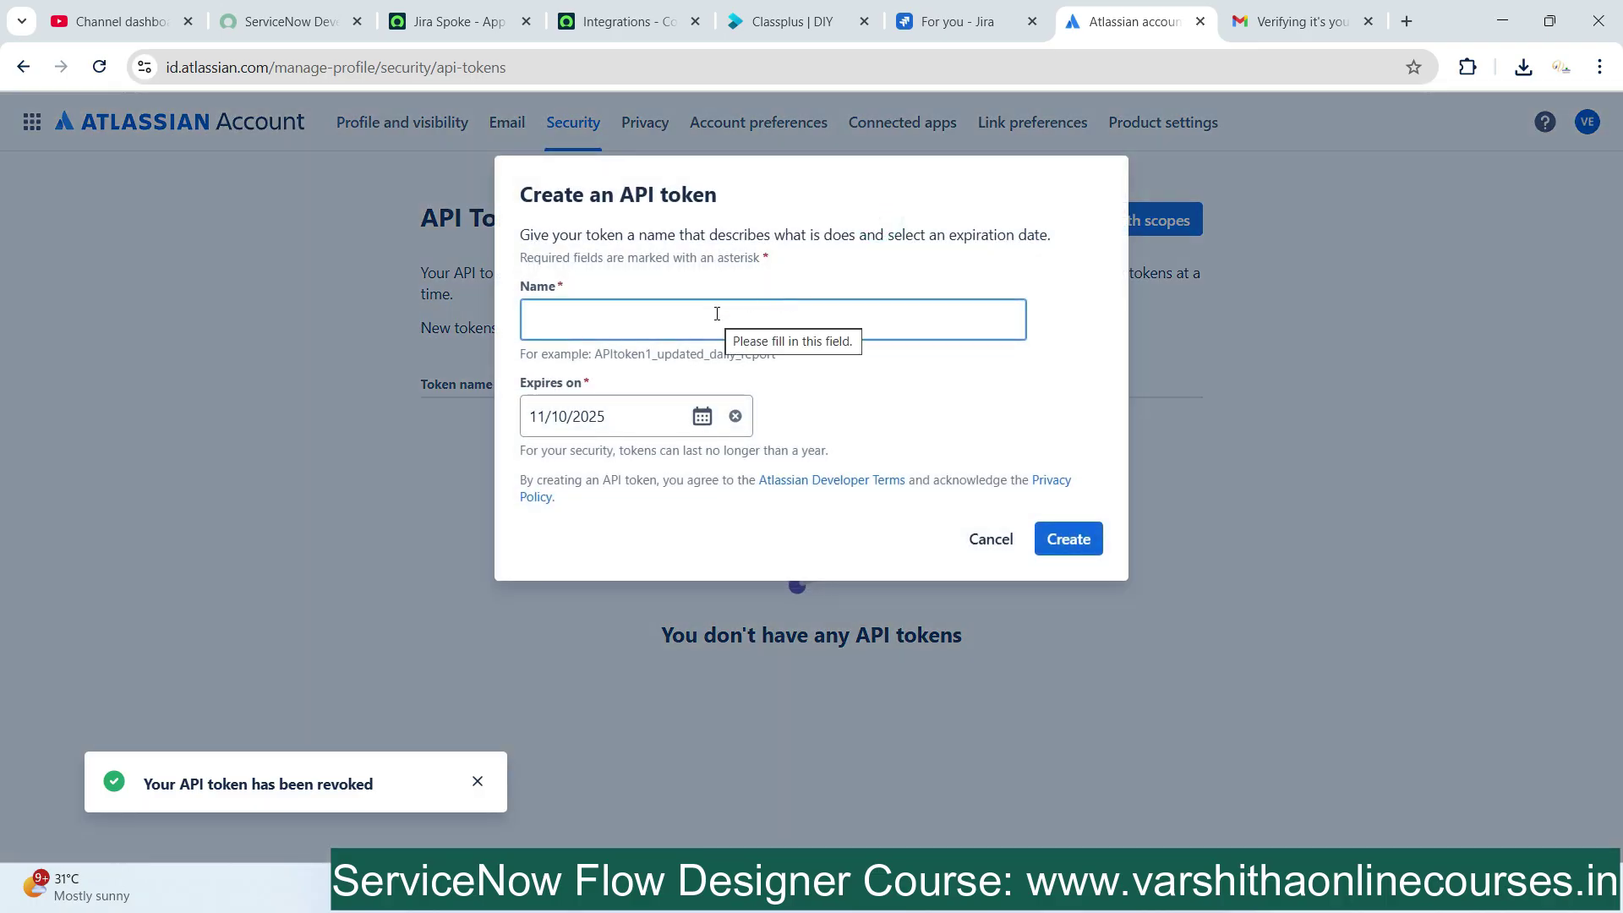
type("Ser")
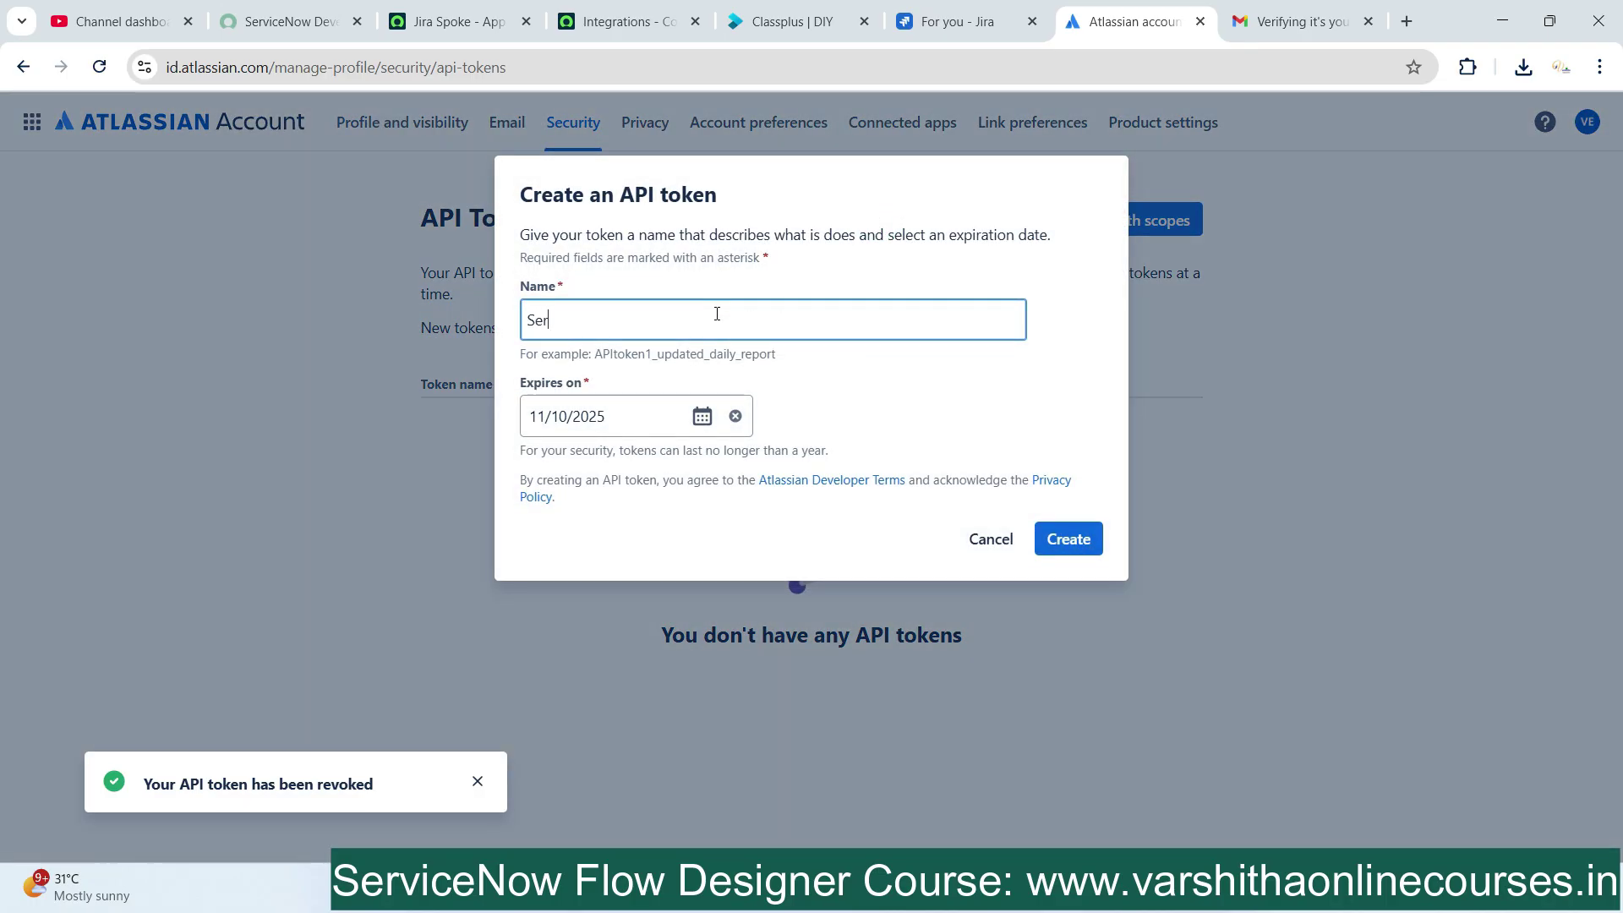
key("BackSpace")
key("BackSpace")
key("BackSpace")
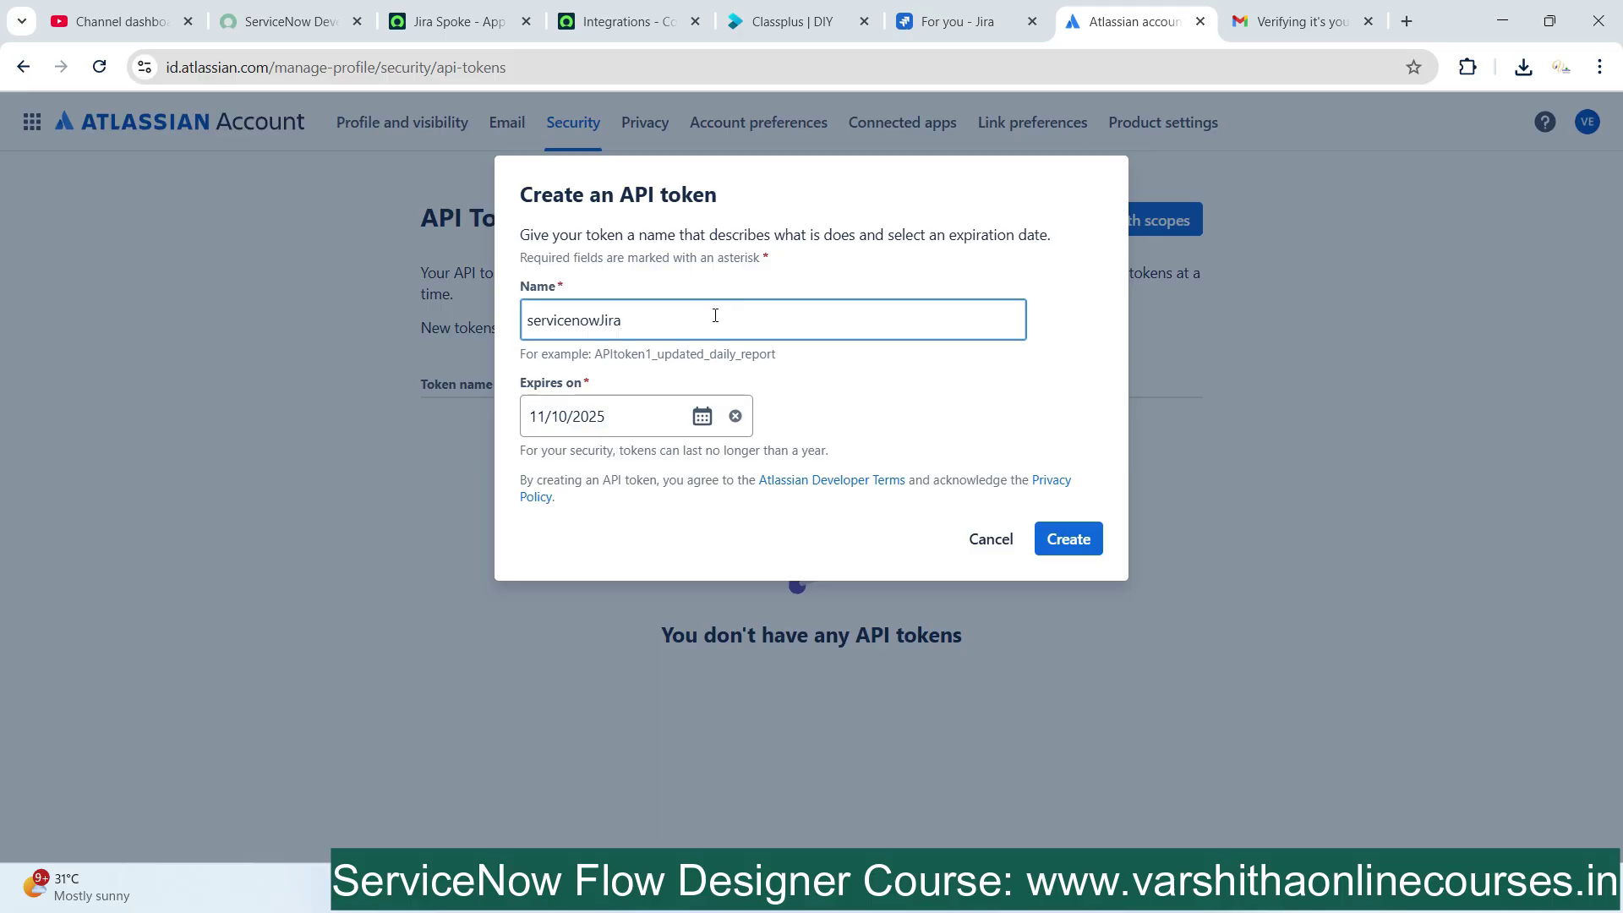
Create the token with expiry date 12/25/2025 and copy its value to the clipboard
left_click(702, 418)
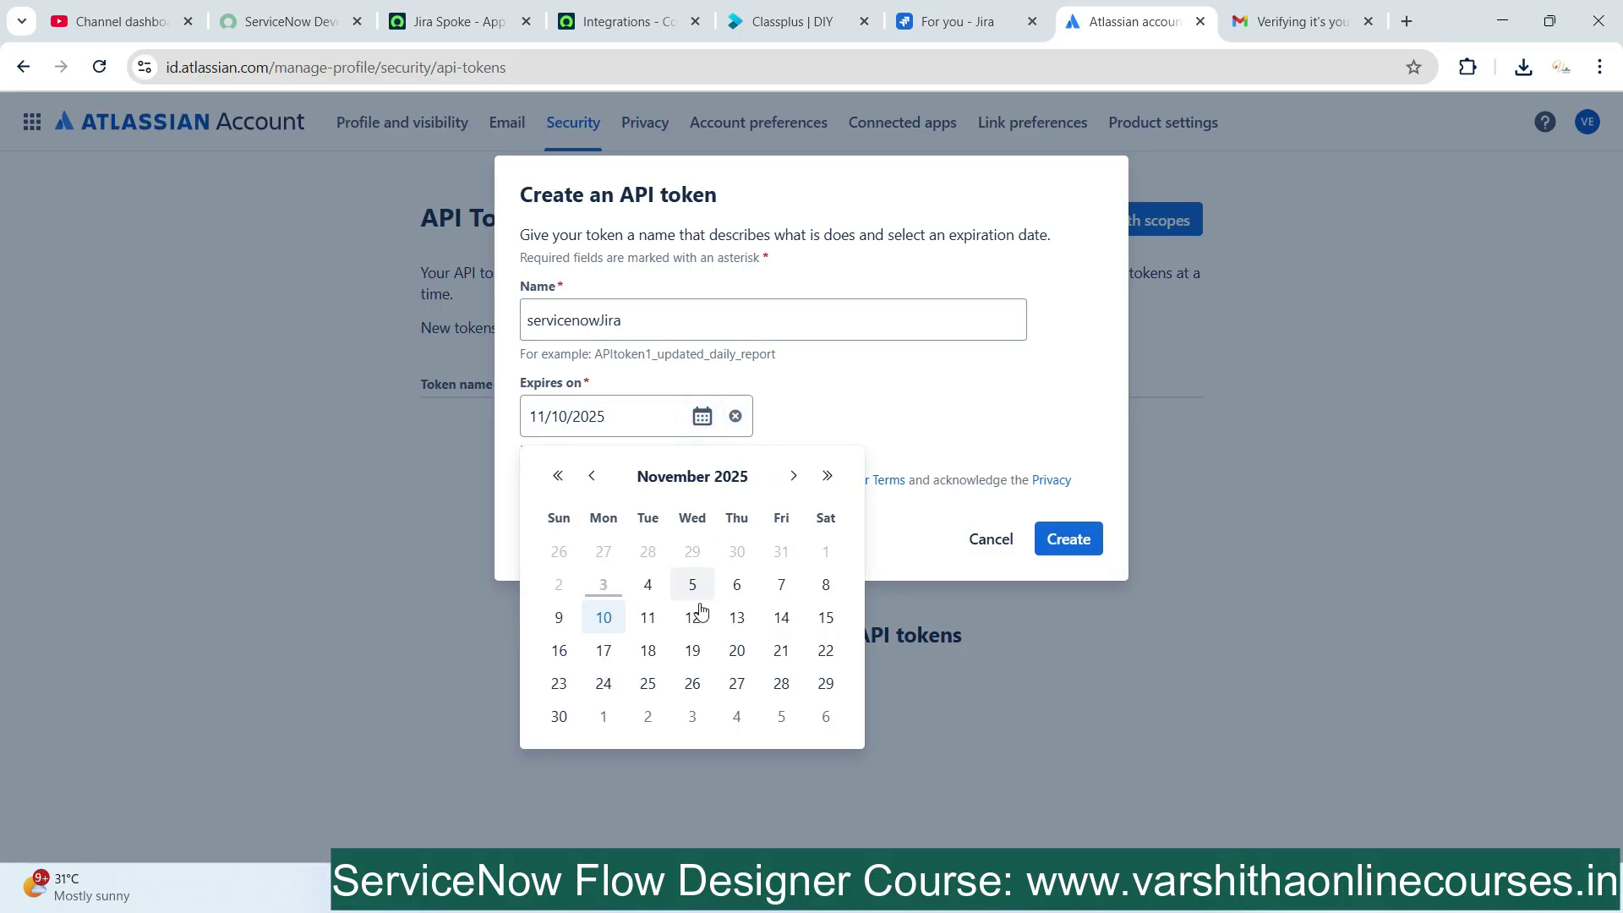
left_click(792, 475)
left_click(726, 651)
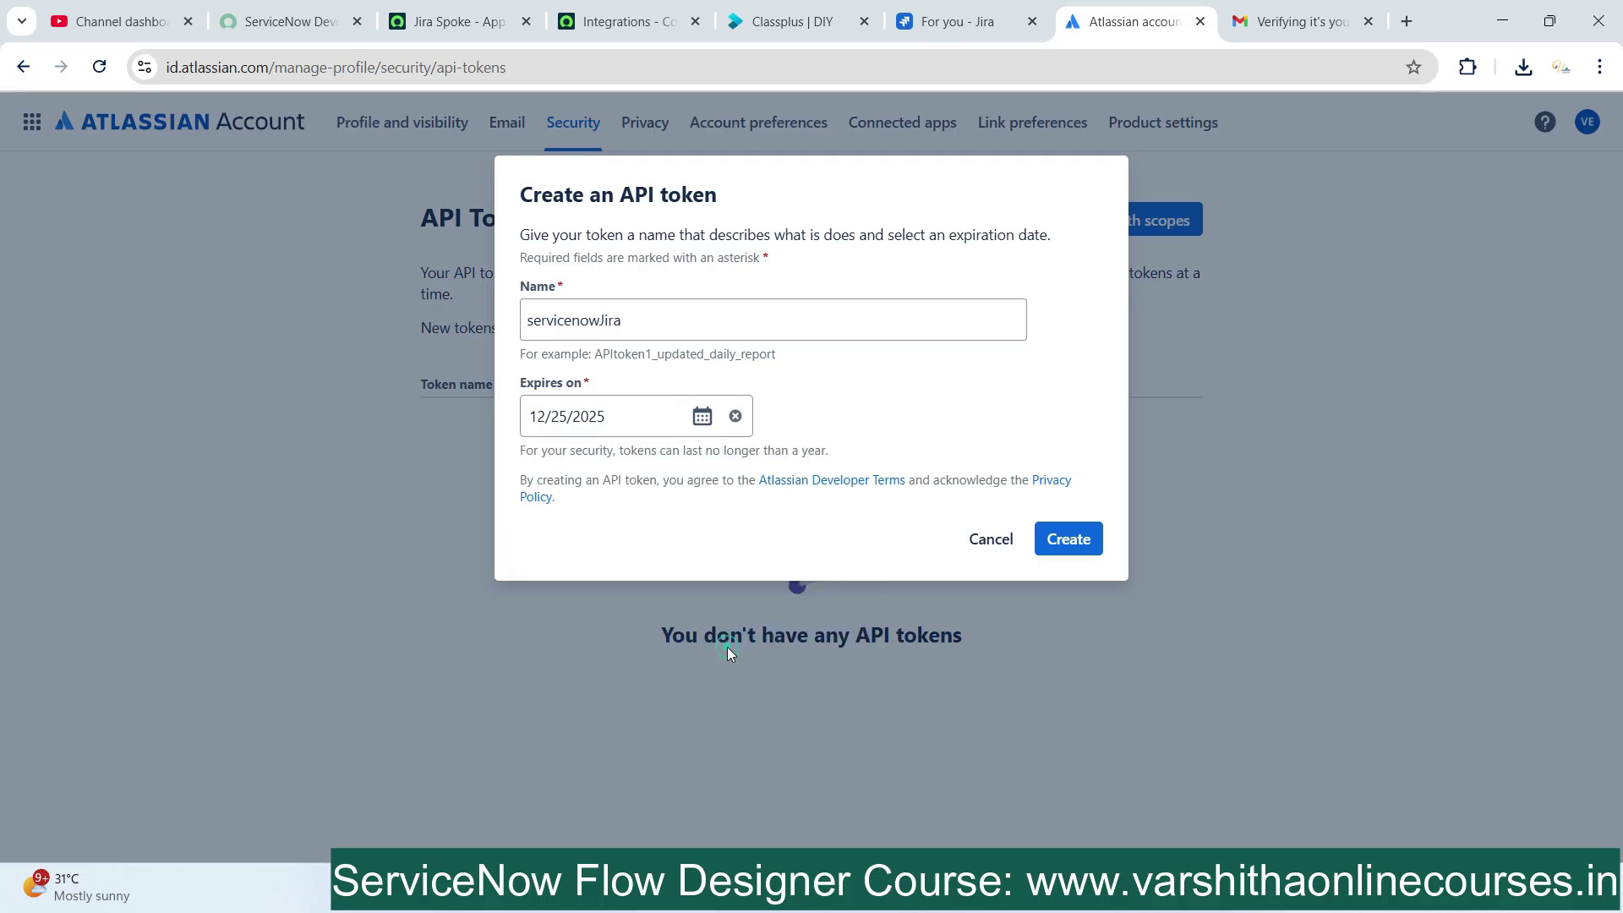
left_click(1055, 551)
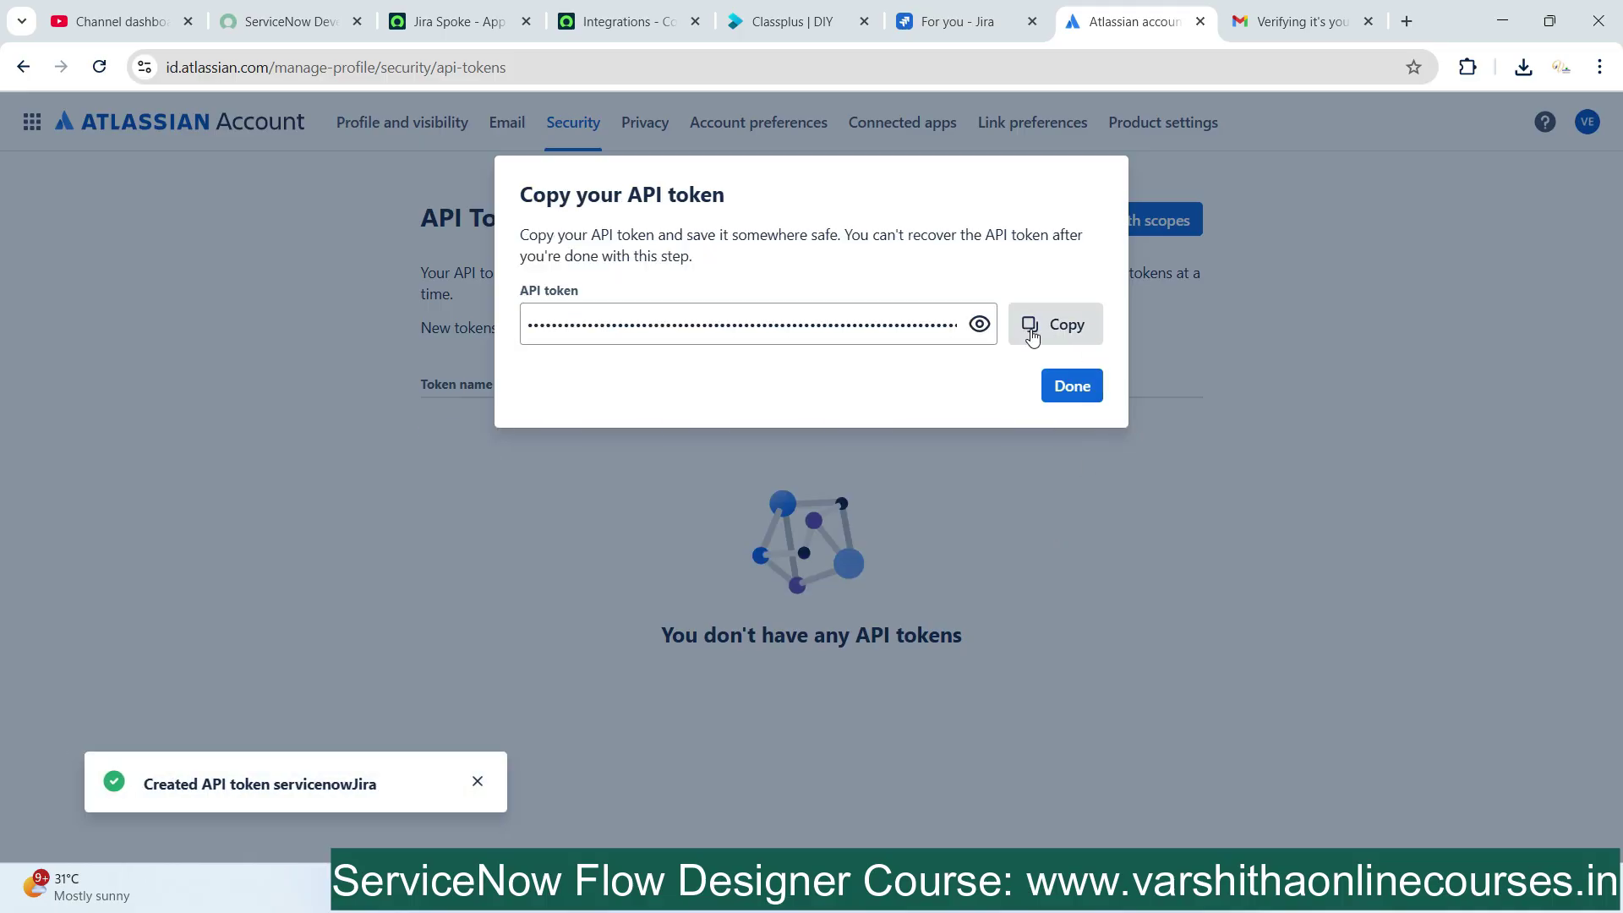
left_click(1029, 329)
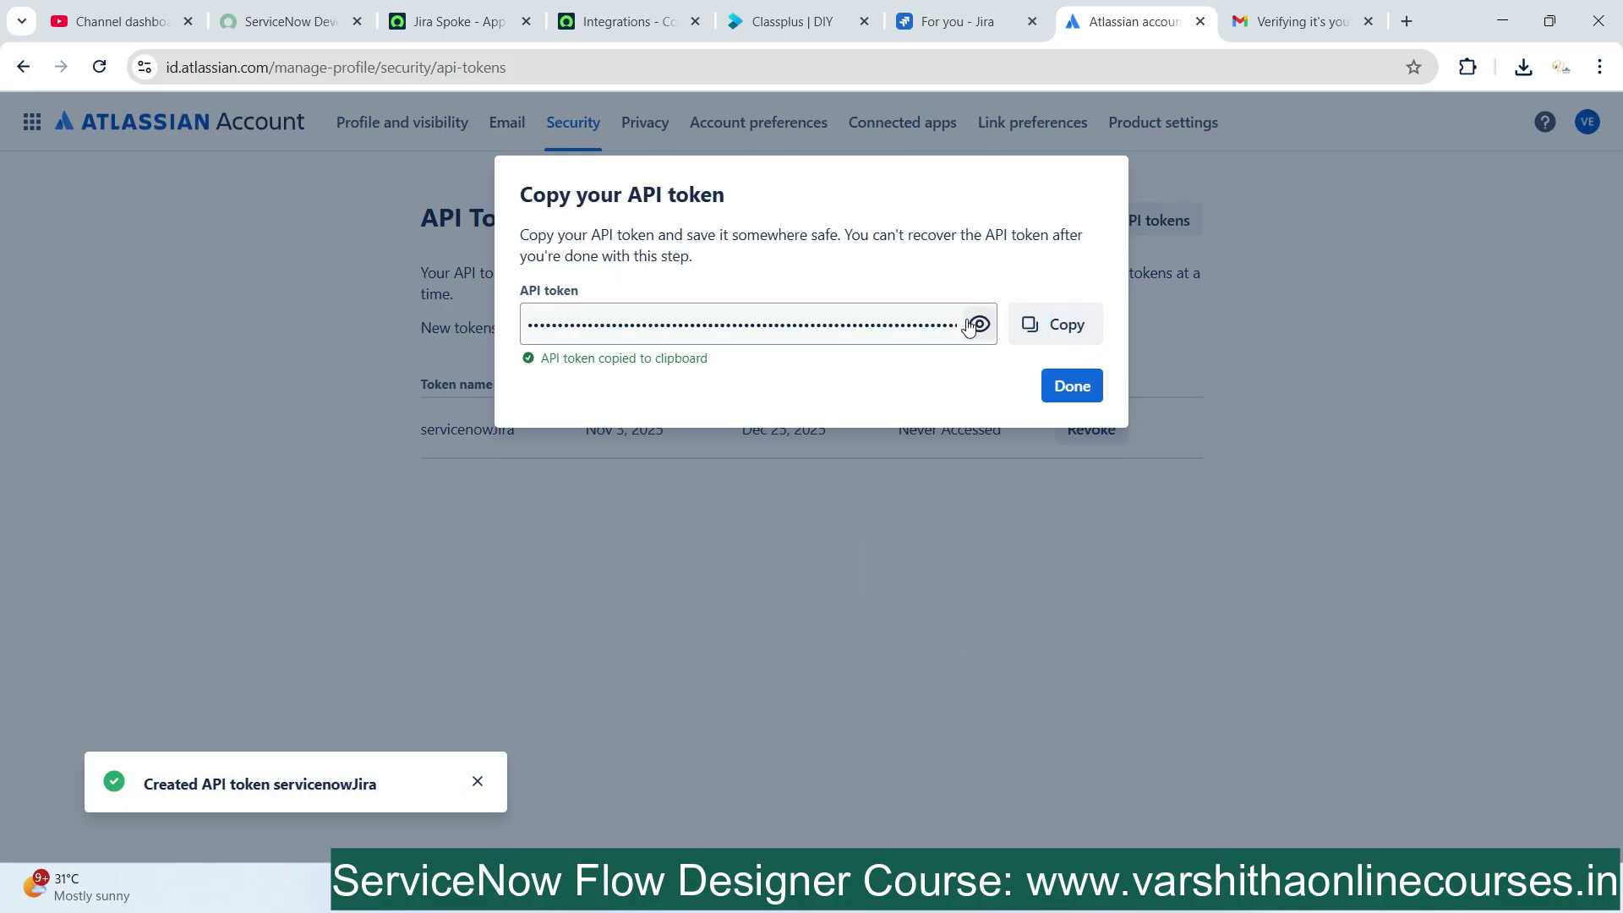
left_click(1071, 387)
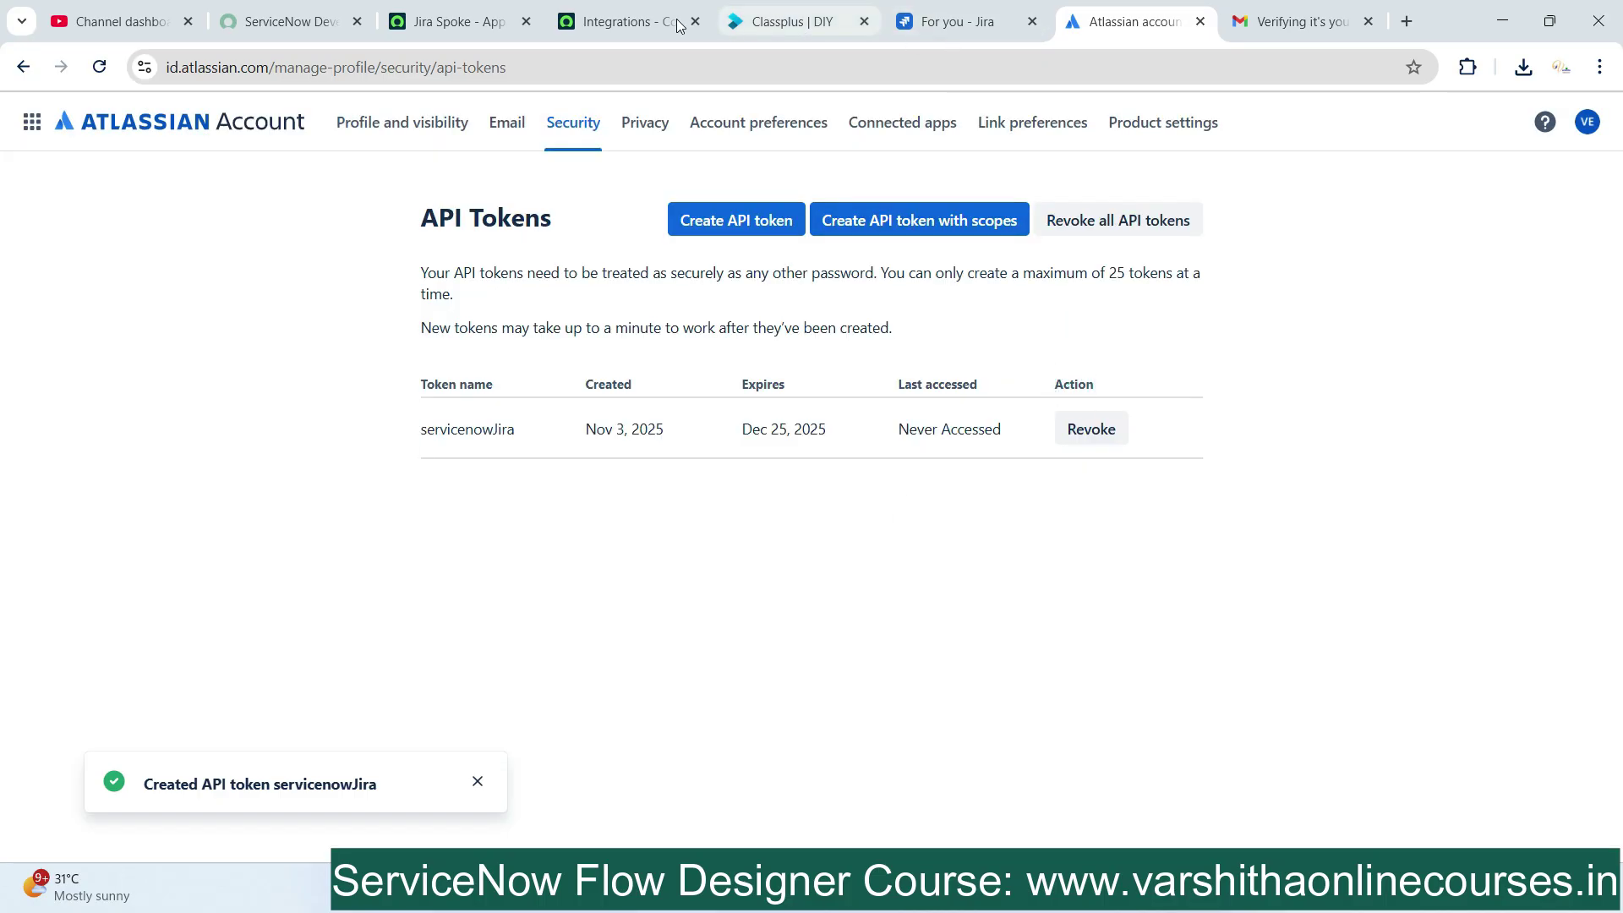
Return to the Create Connection form in Workflow Studio and paste the copied token as the API key
left_click(616, 25)
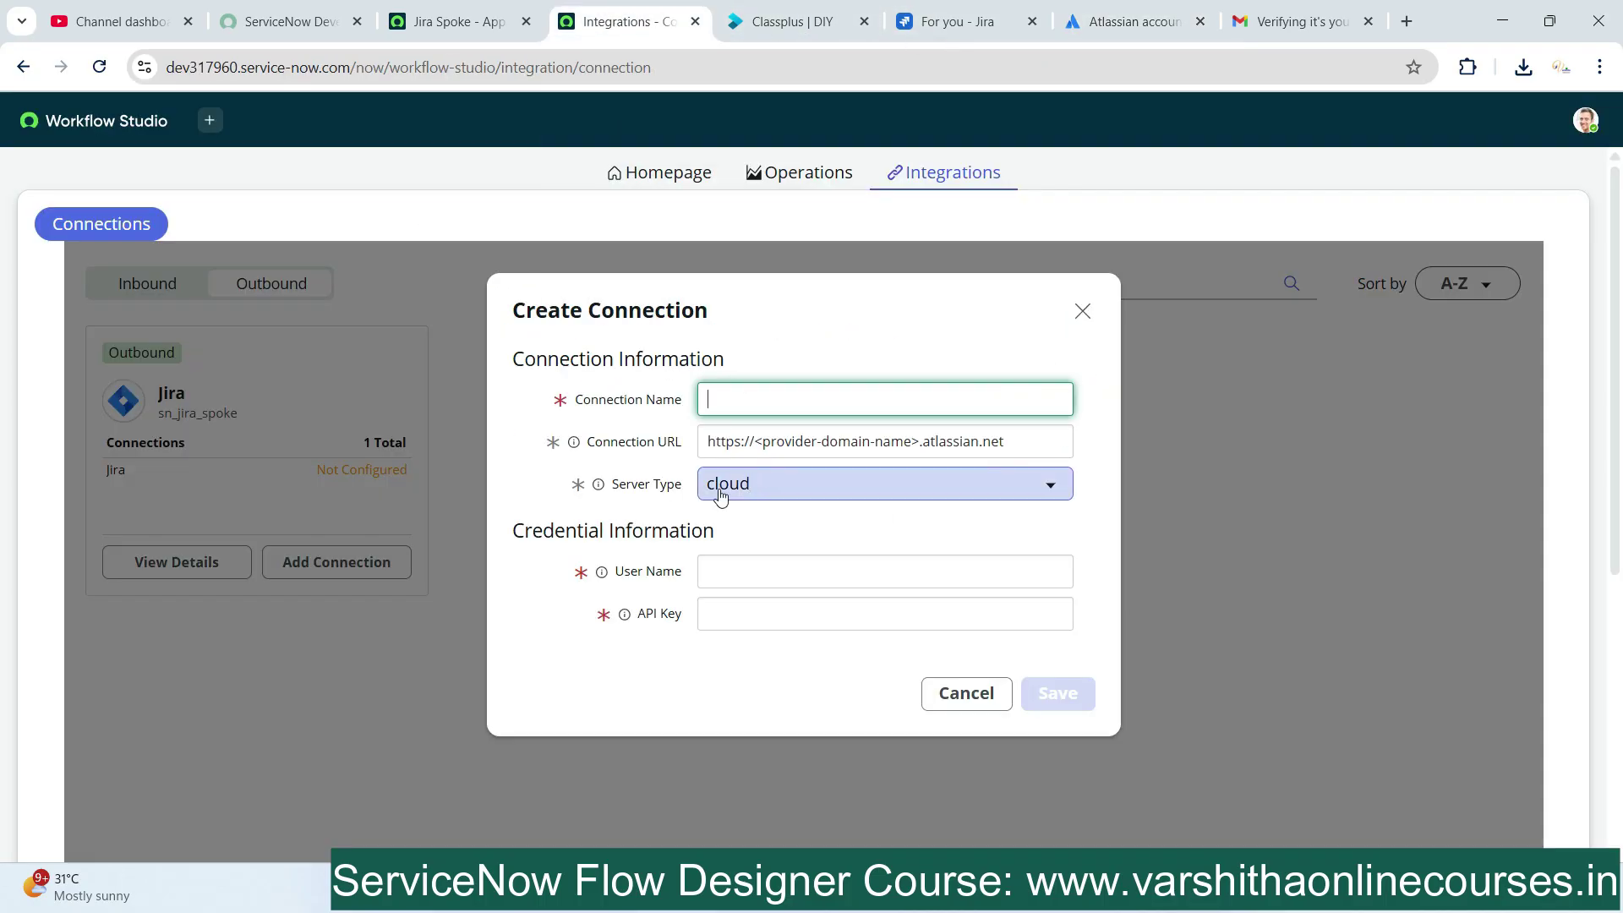
left_click(734, 615)
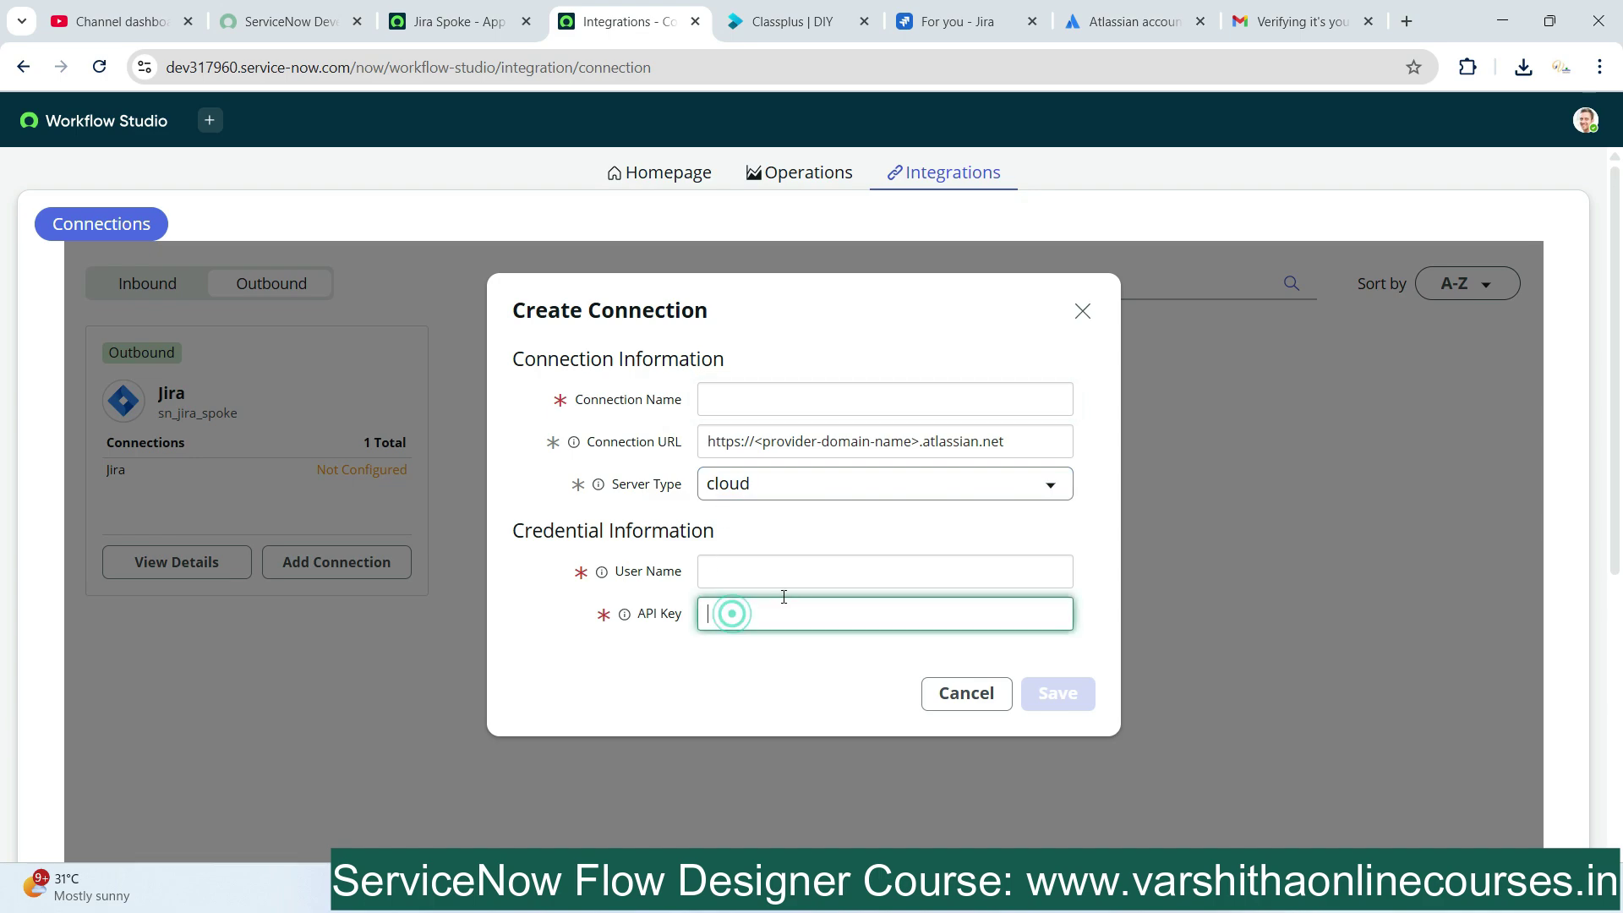
key("ctrl+v")
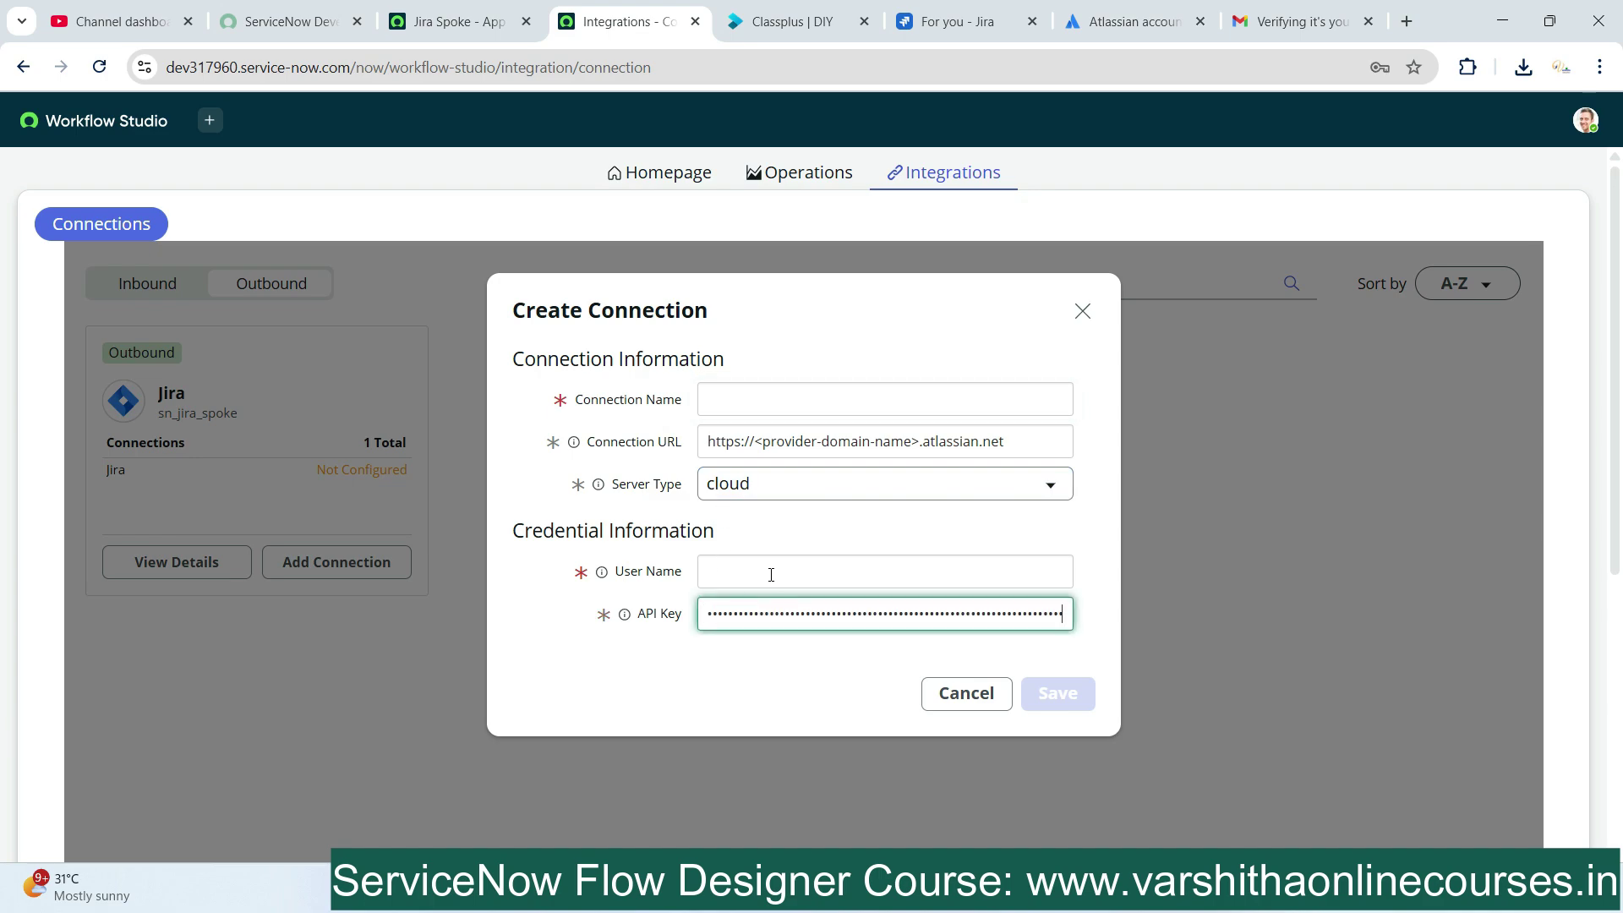
Copy the token name servicenowJira from the Atlassian API token list for the connection's user name
left_click(771, 575)
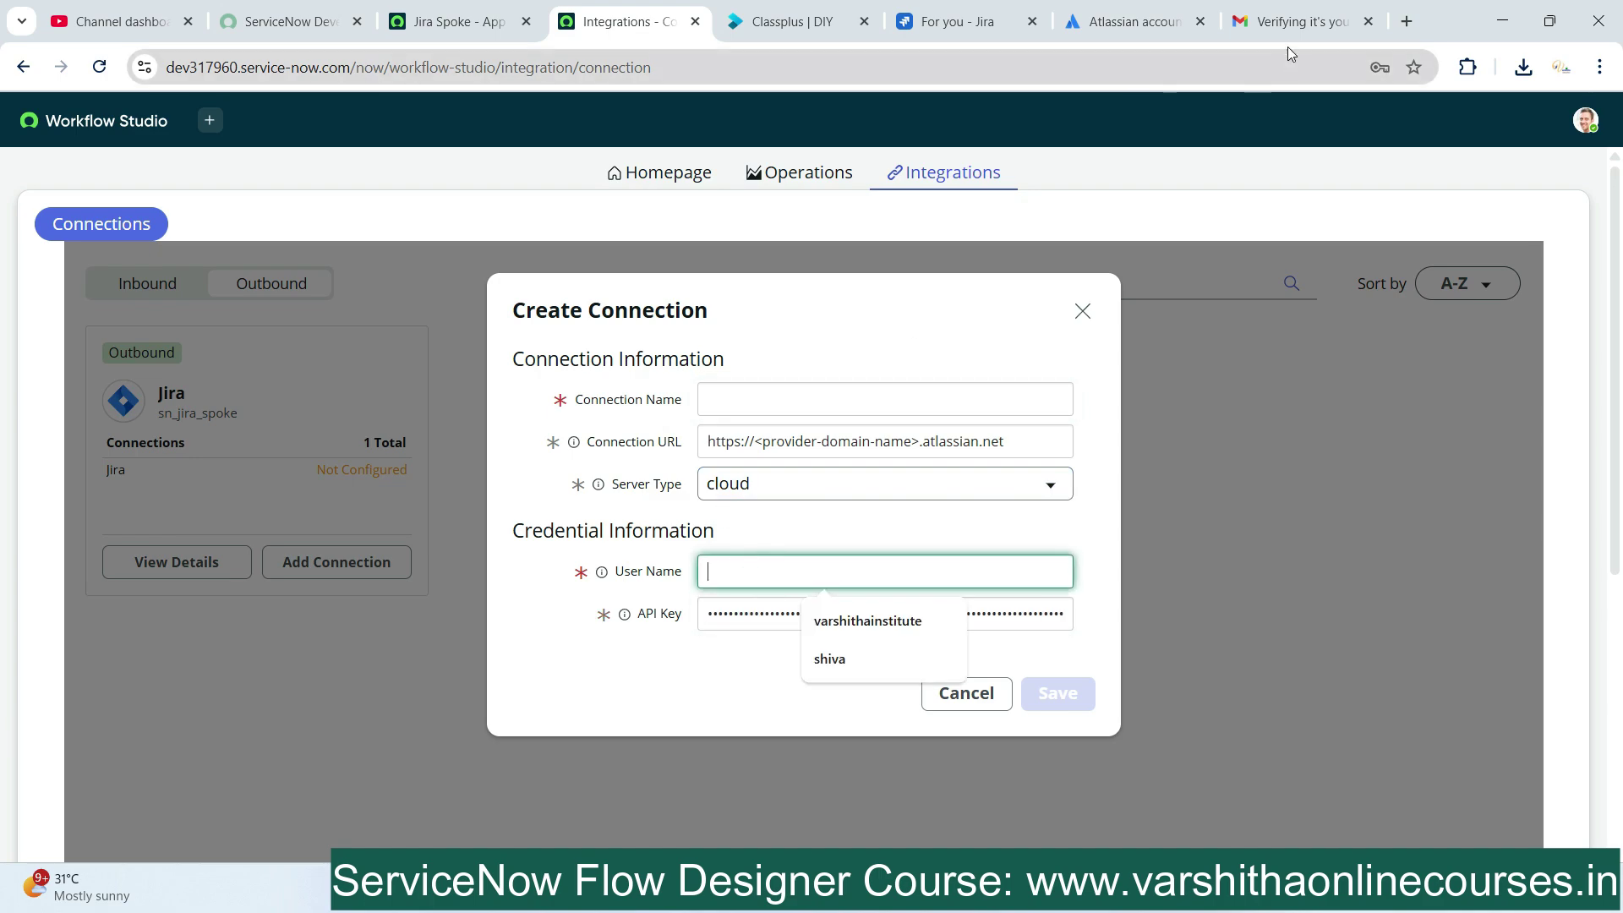
left_click(1157, 31)
left_click_drag(519, 439, 420, 437)
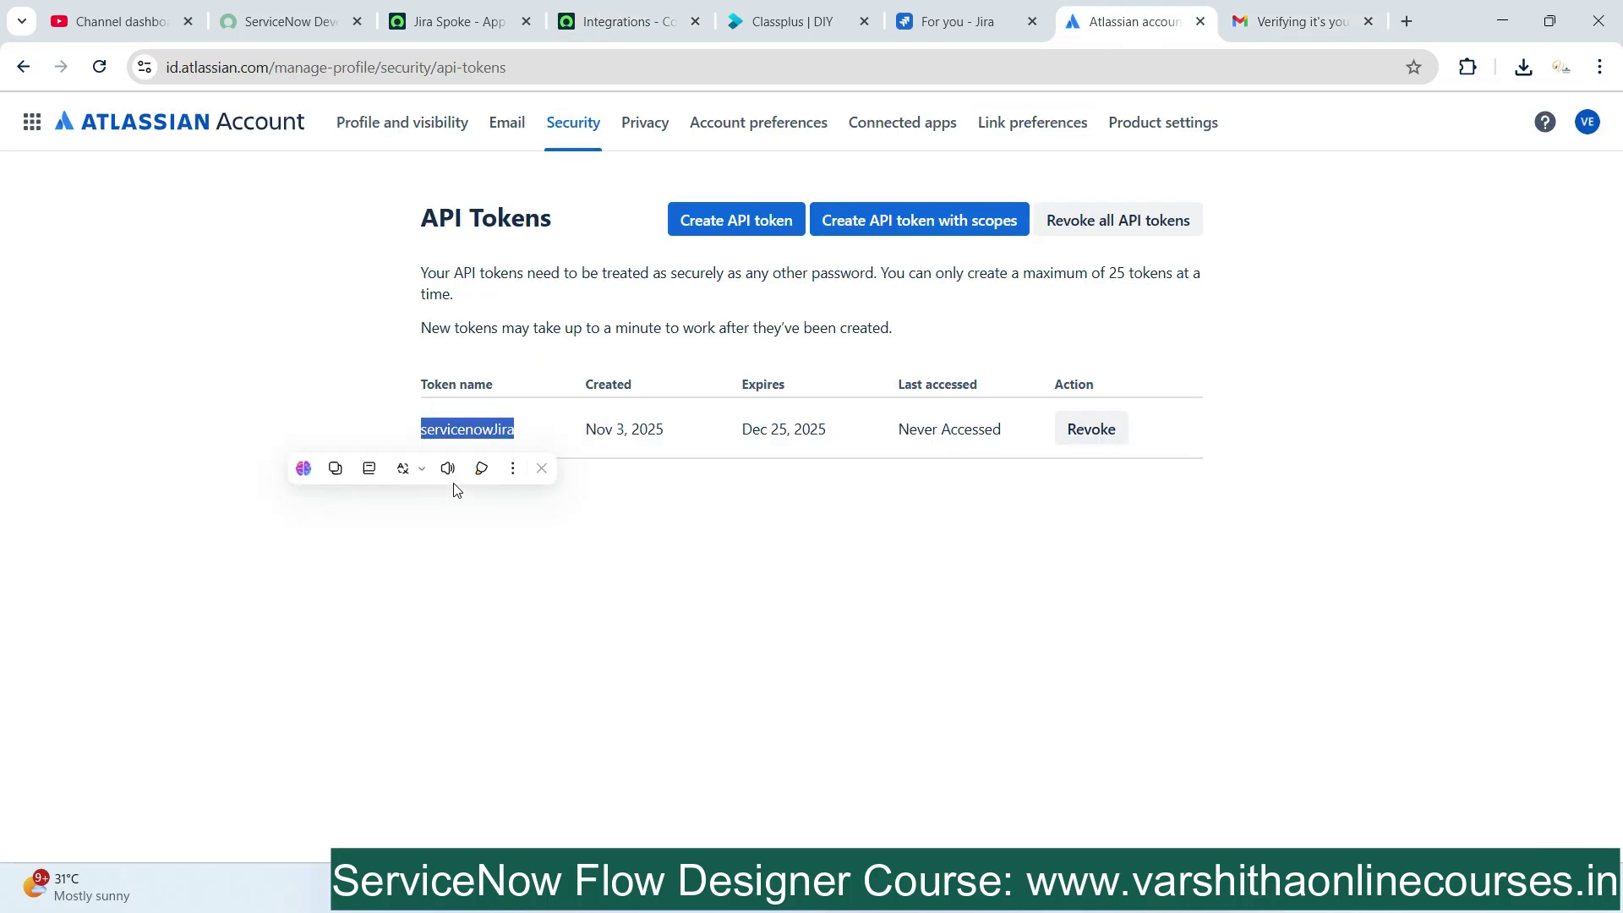
left_click(662, 34)
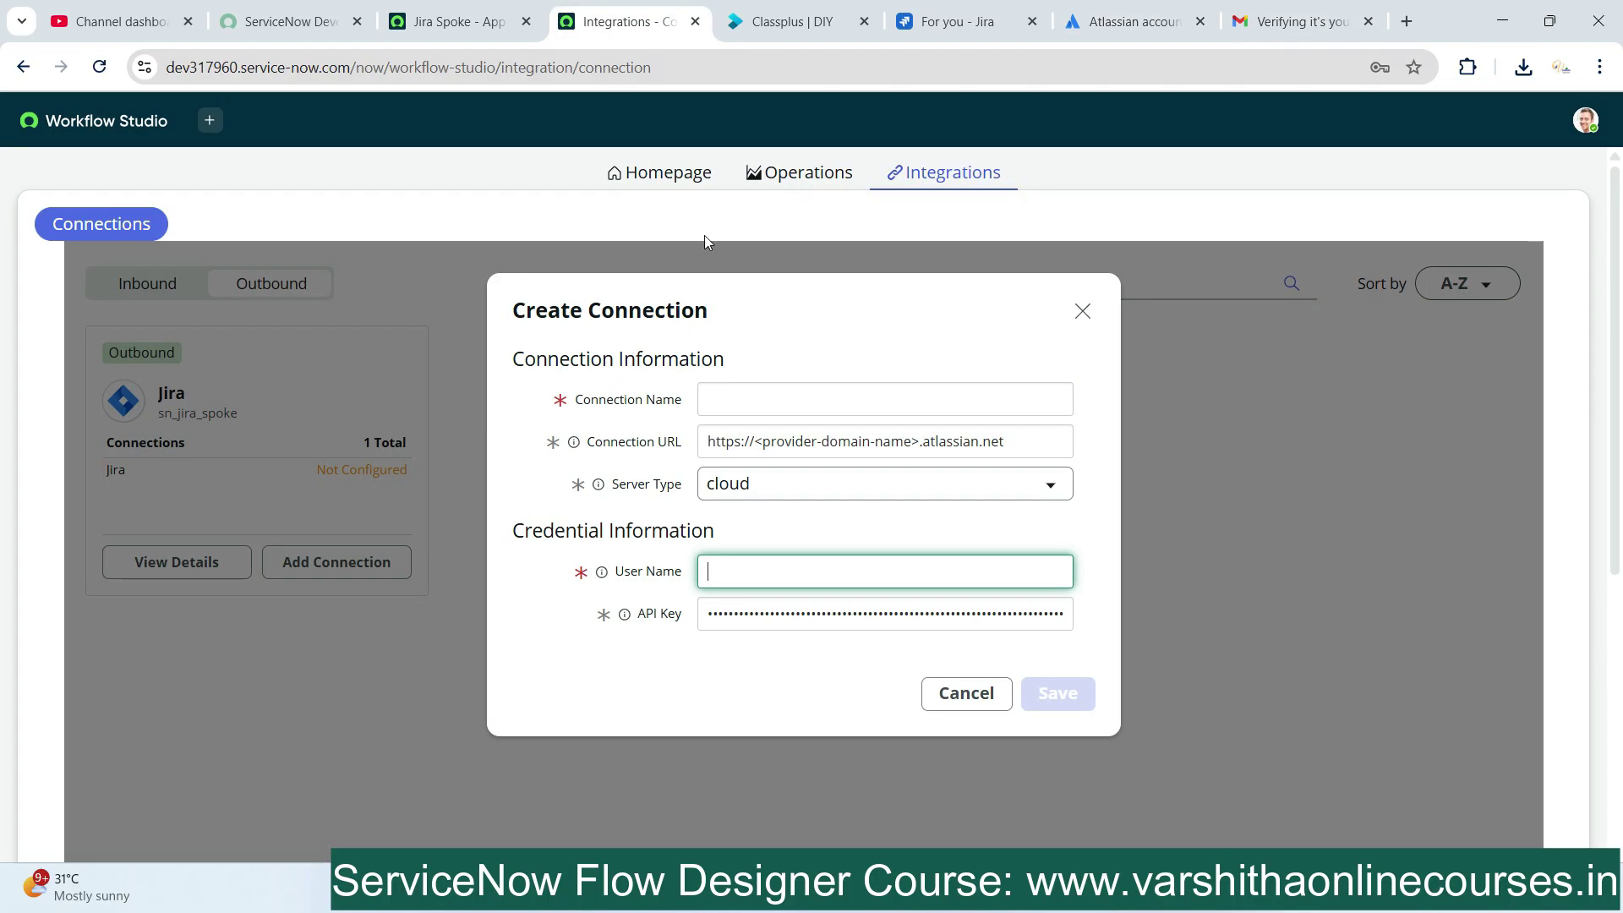
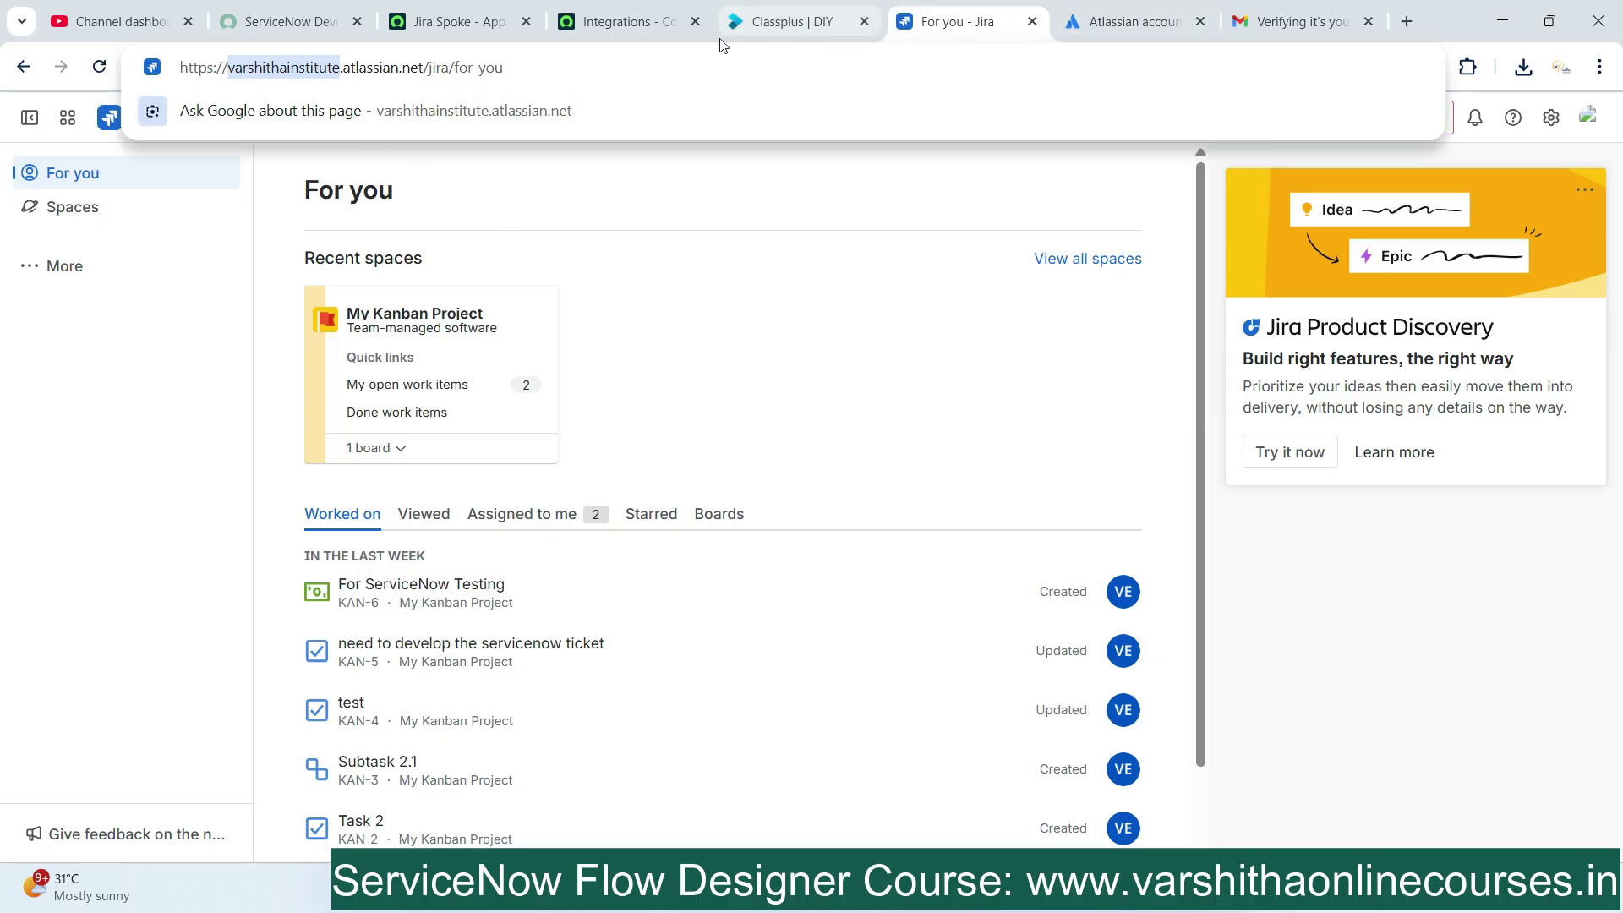
left_click(599, 26)
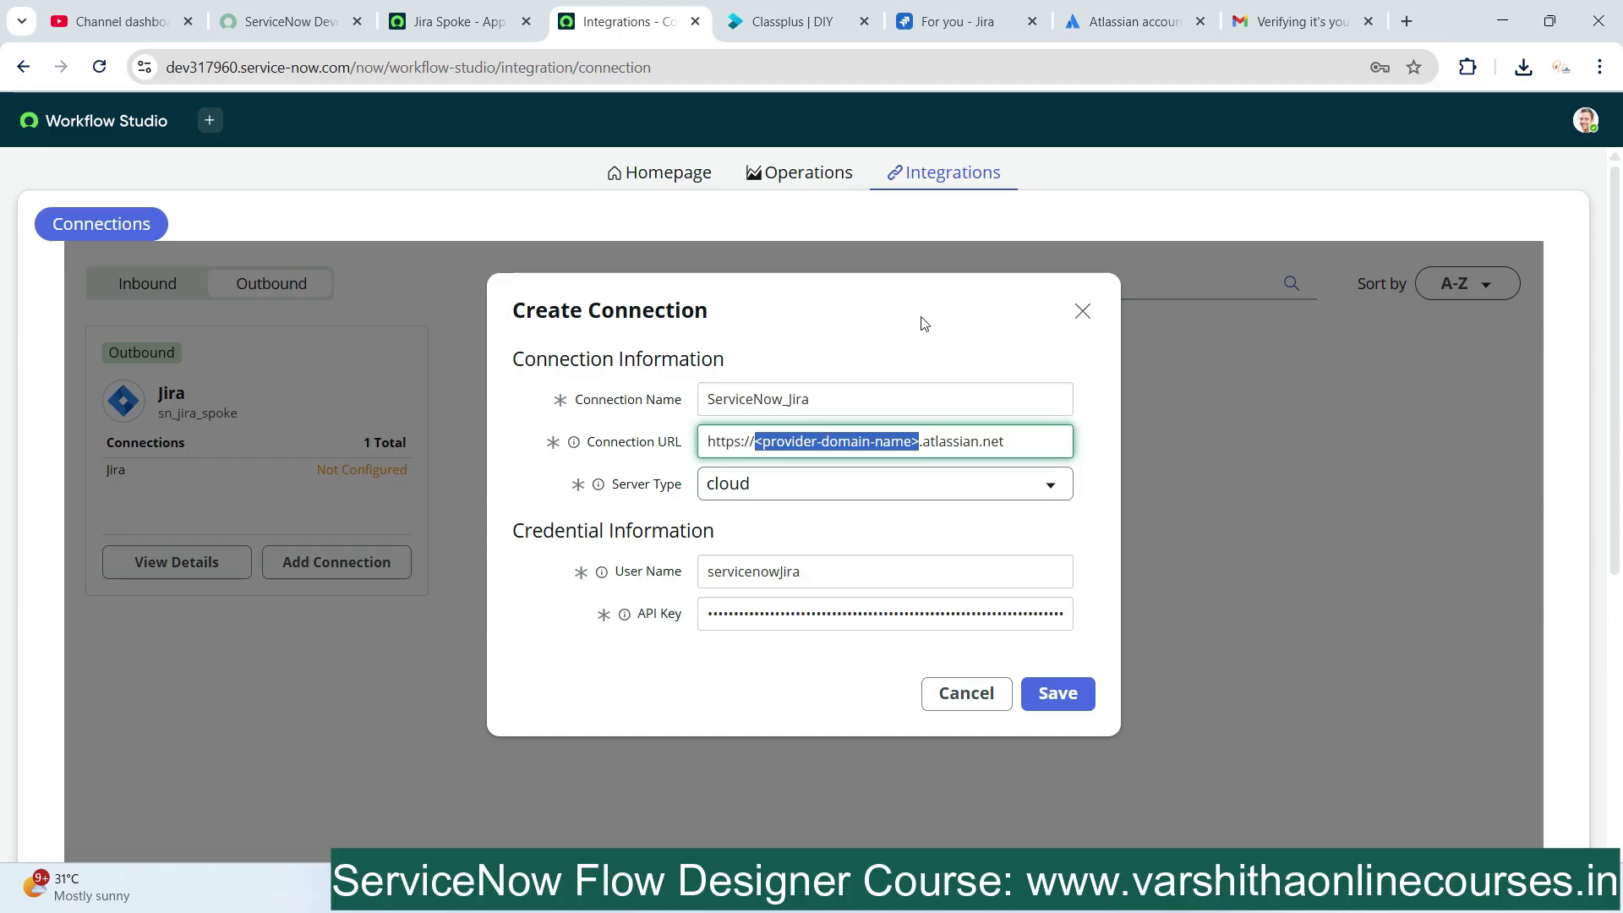
type("varshithainstitute")
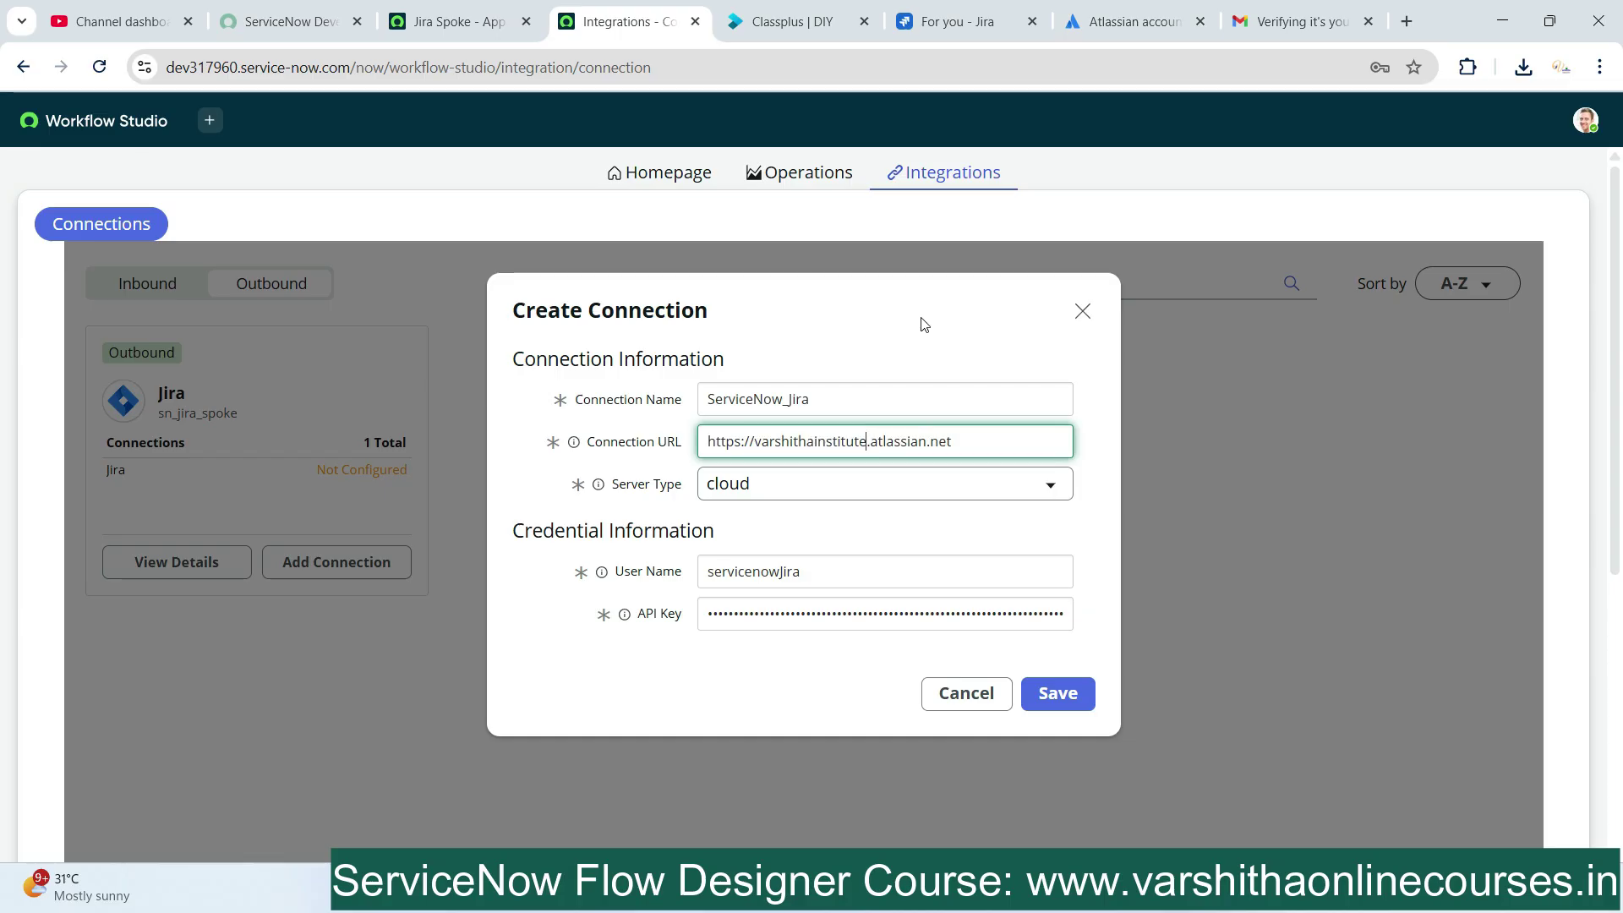
left_click(803, 483)
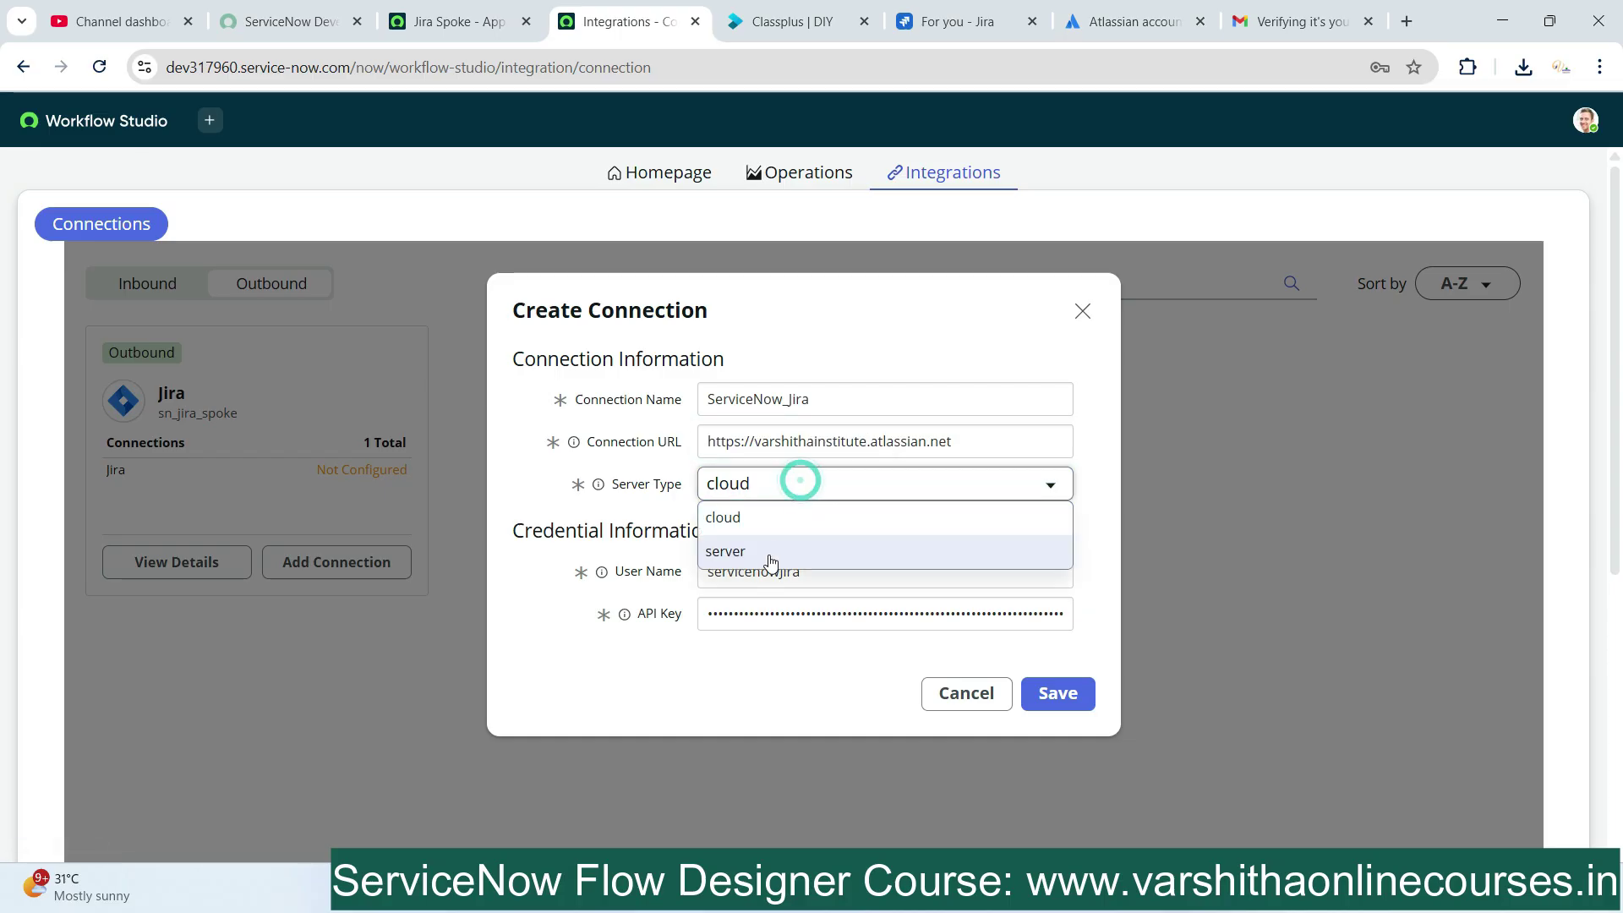
left_click(763, 525)
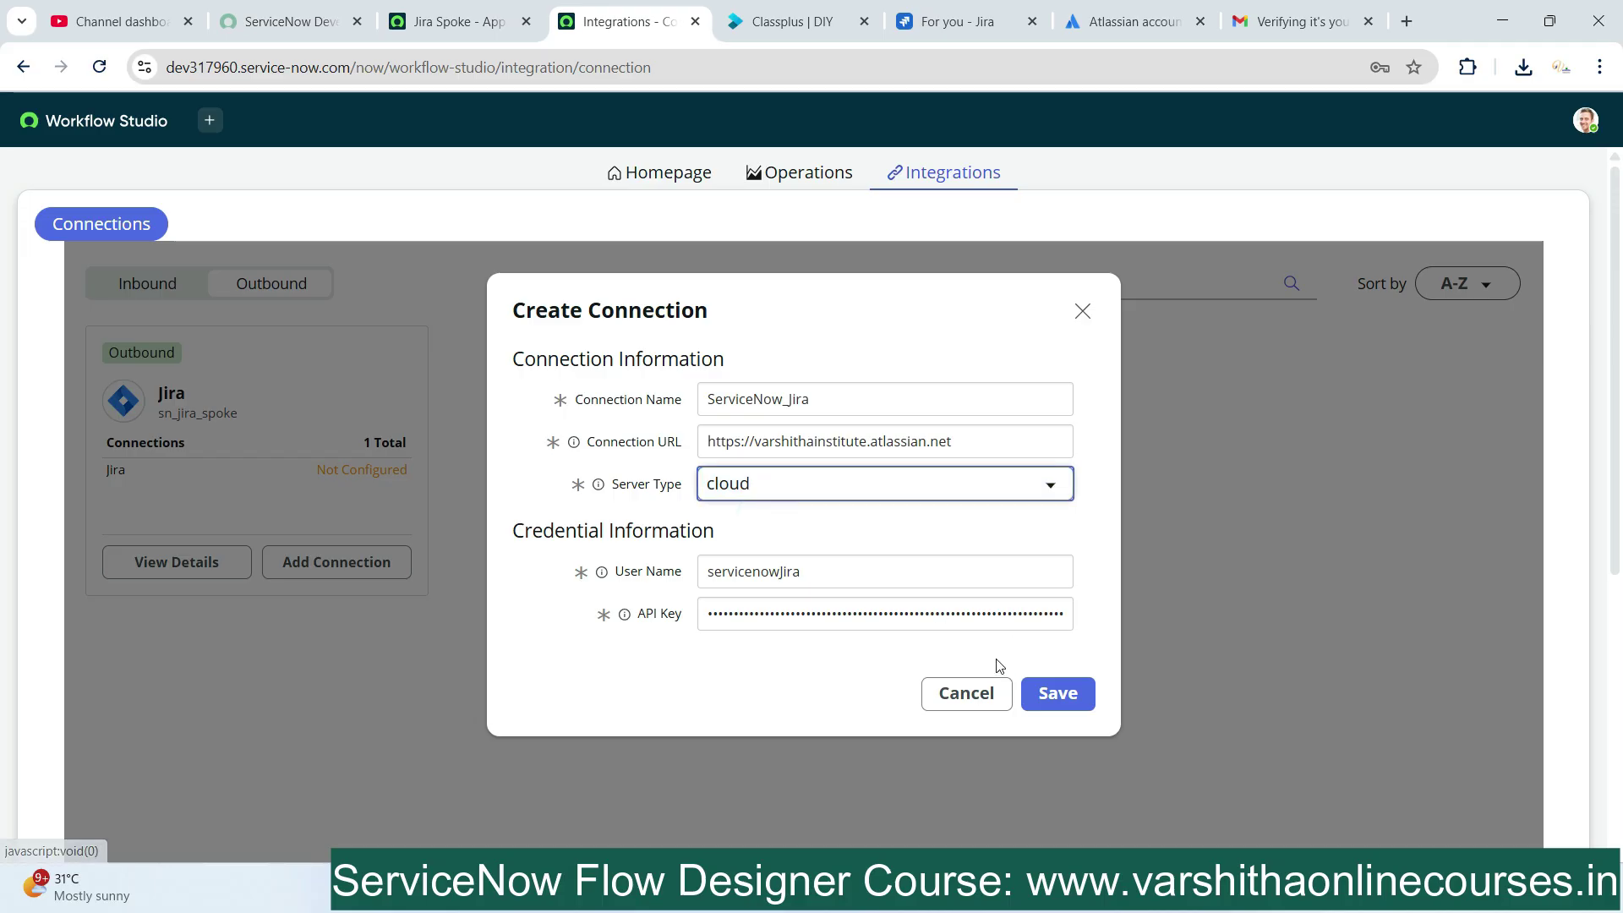
left_click(1047, 691)
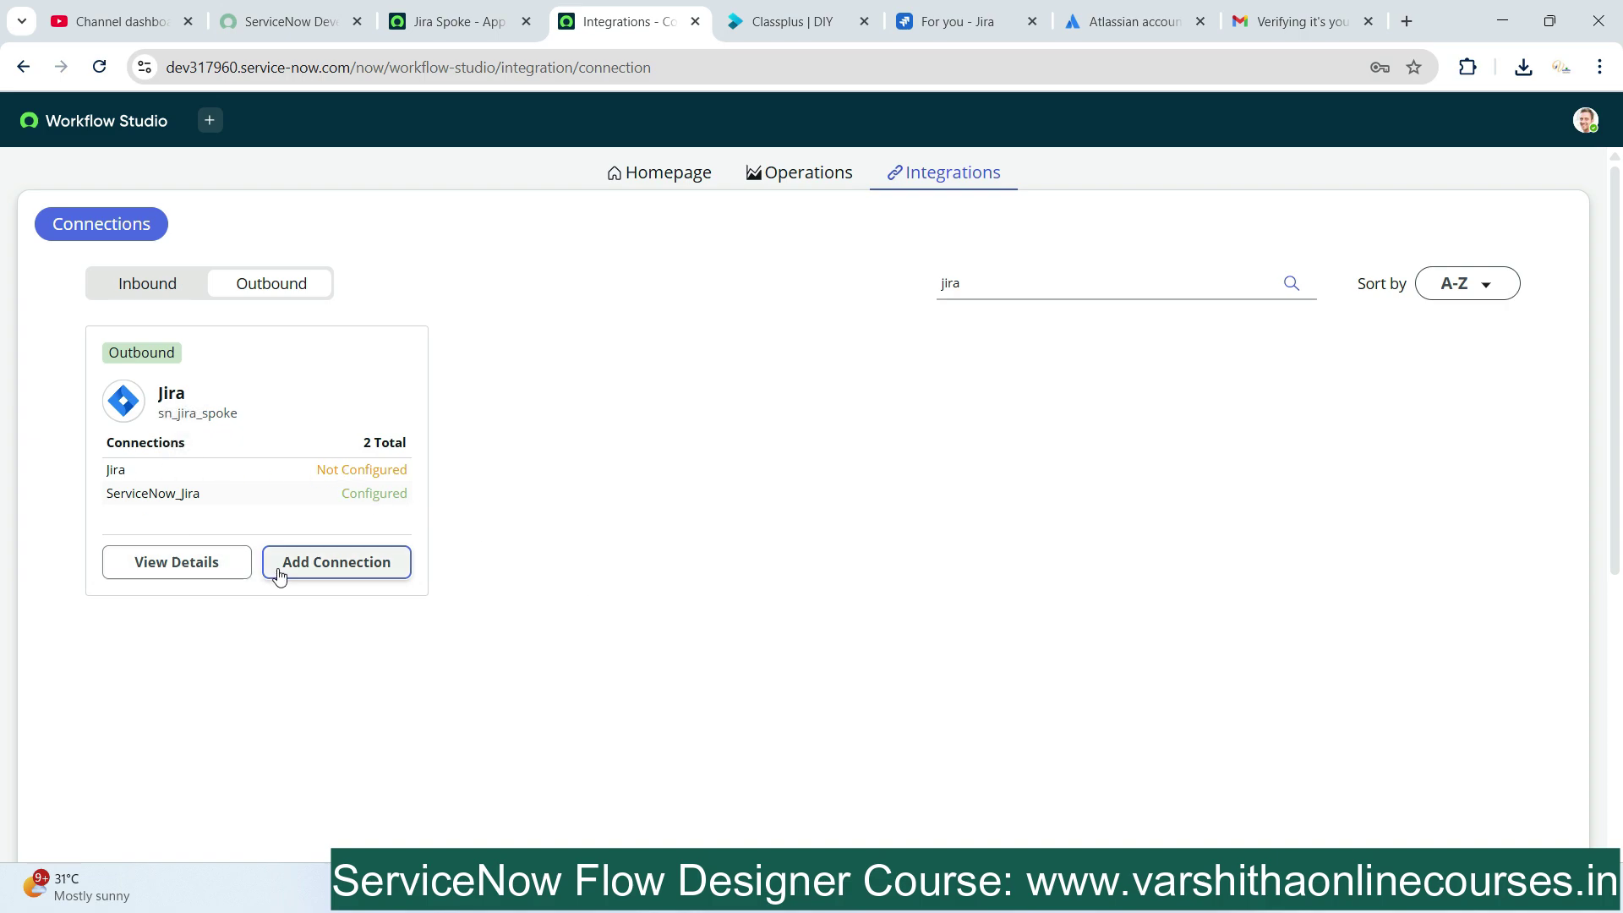
Review the Jira connection details and the default connection's configuration form, leaving them unchanged, and return to the outbound connections
left_click(206, 566)
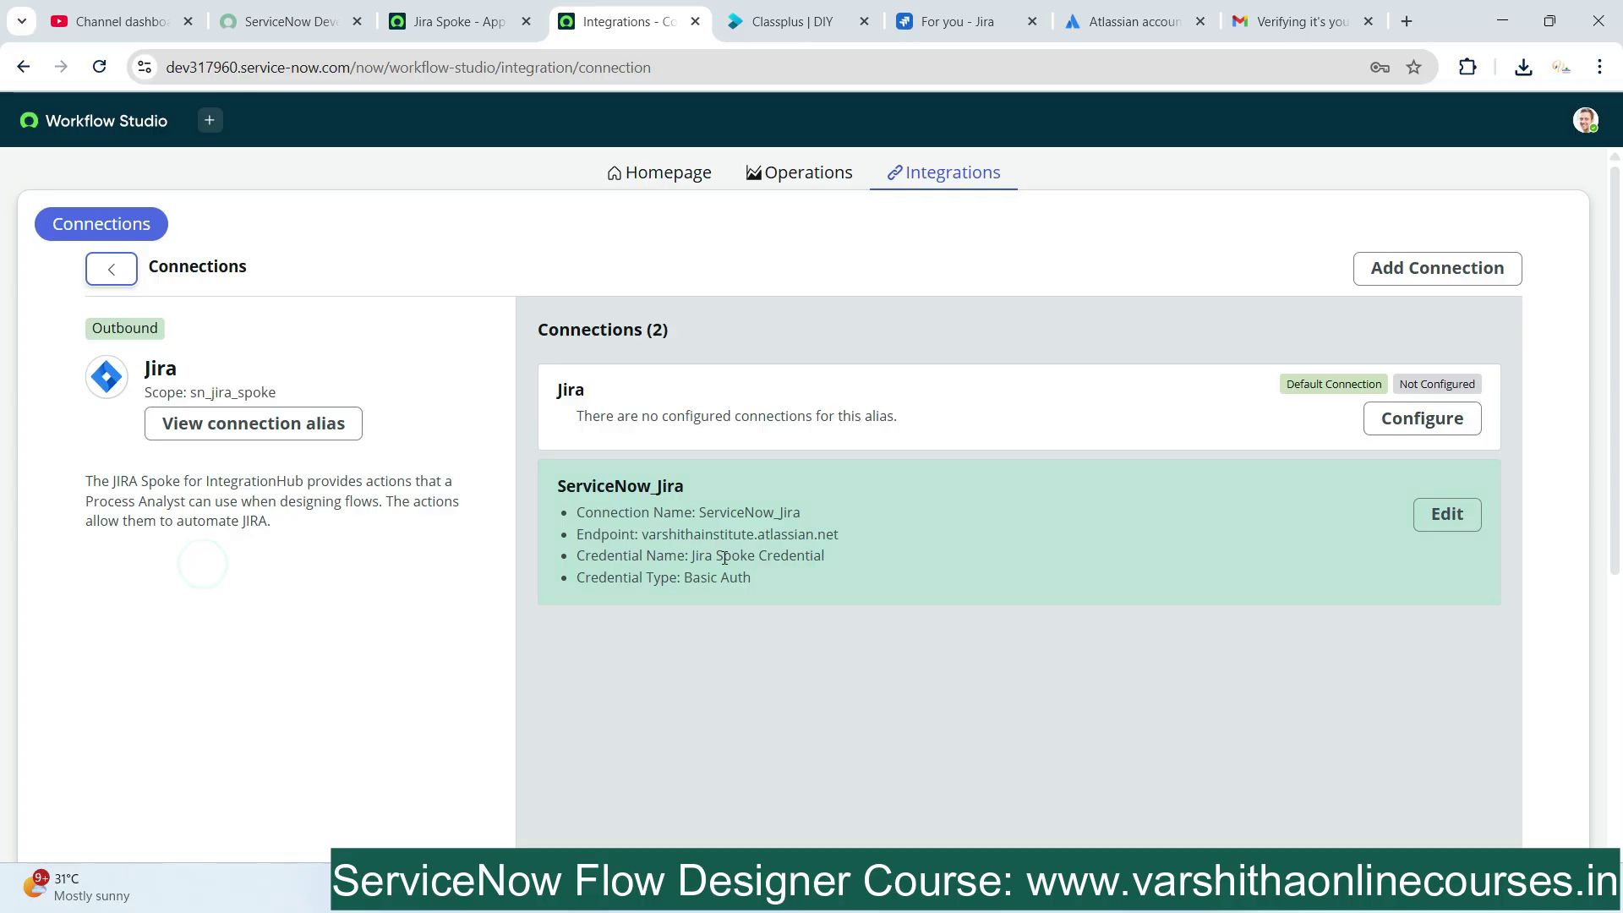
left_click(1393, 428)
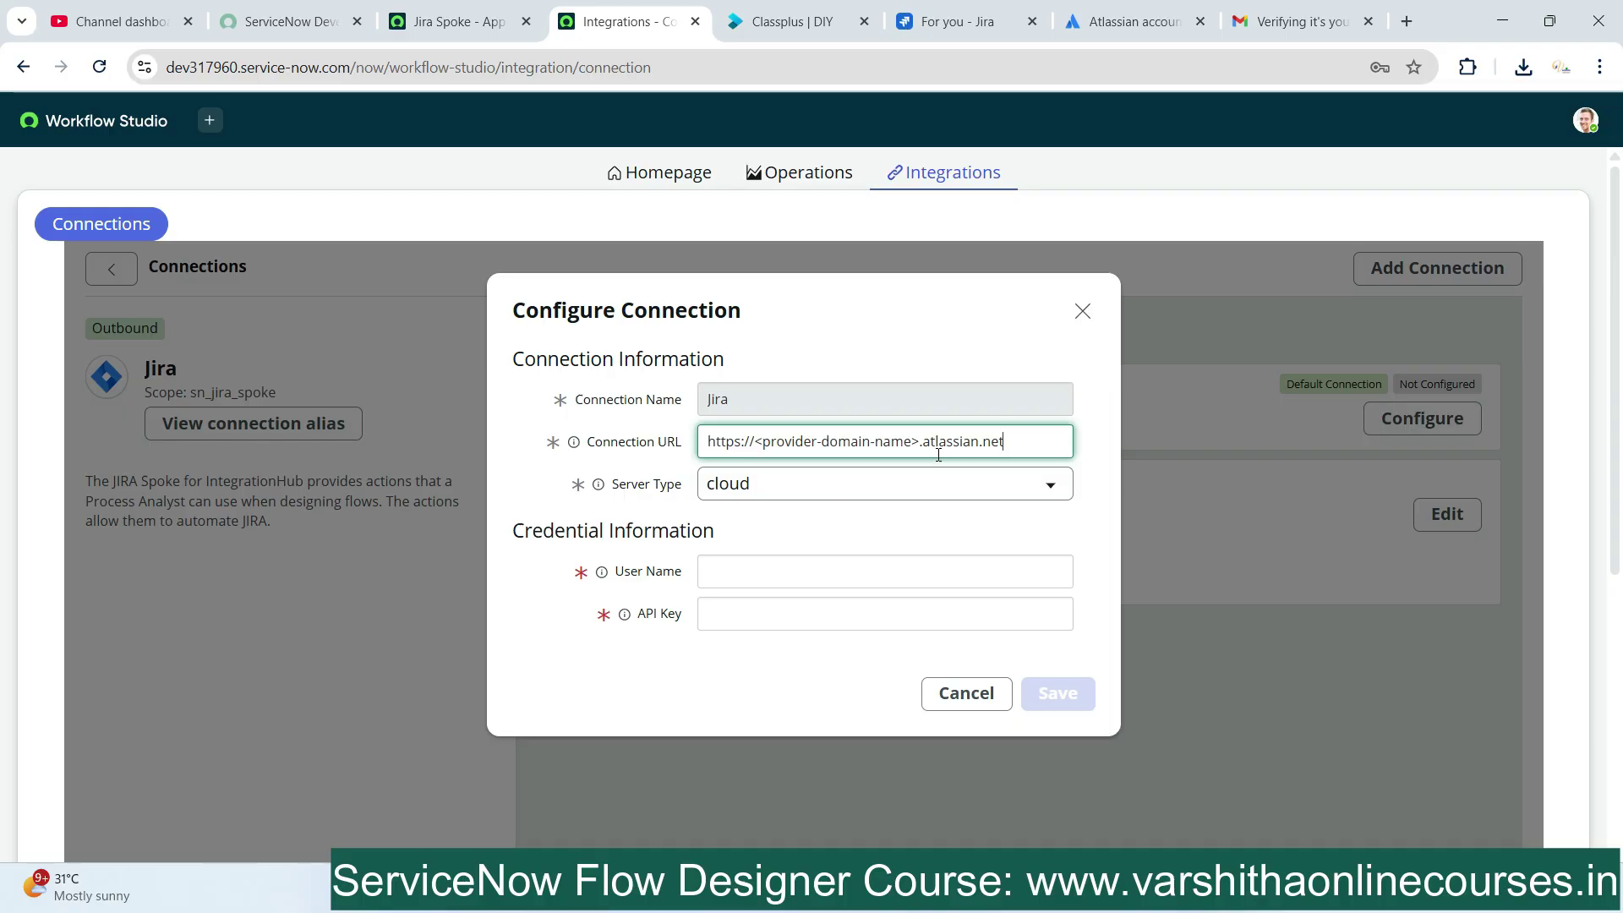
left_click(966, 693)
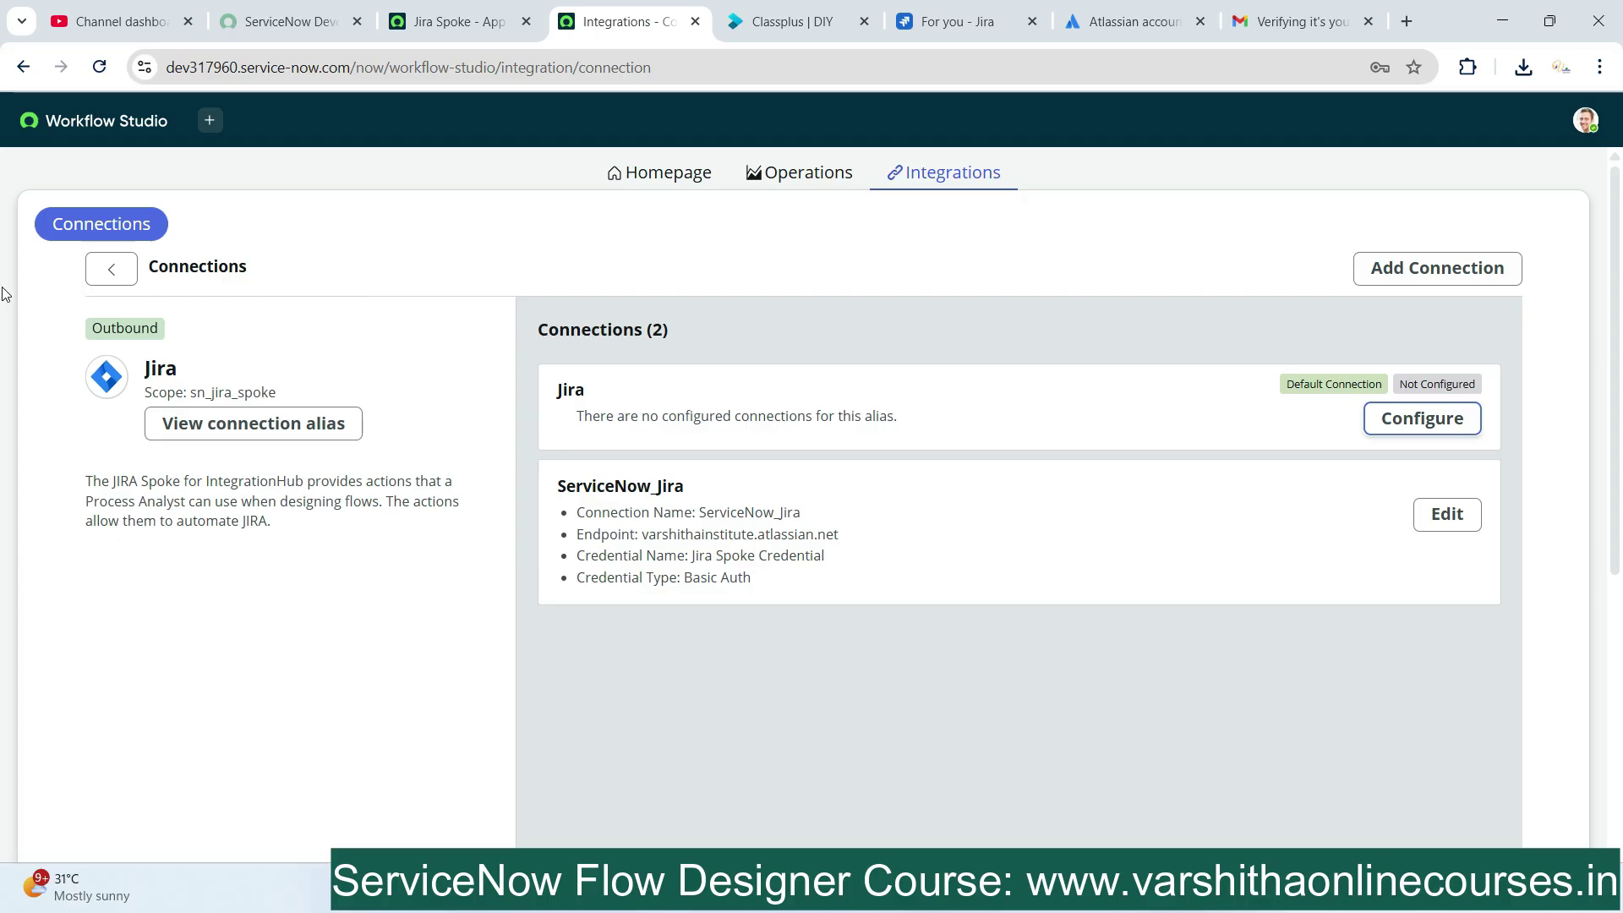
left_click(109, 279)
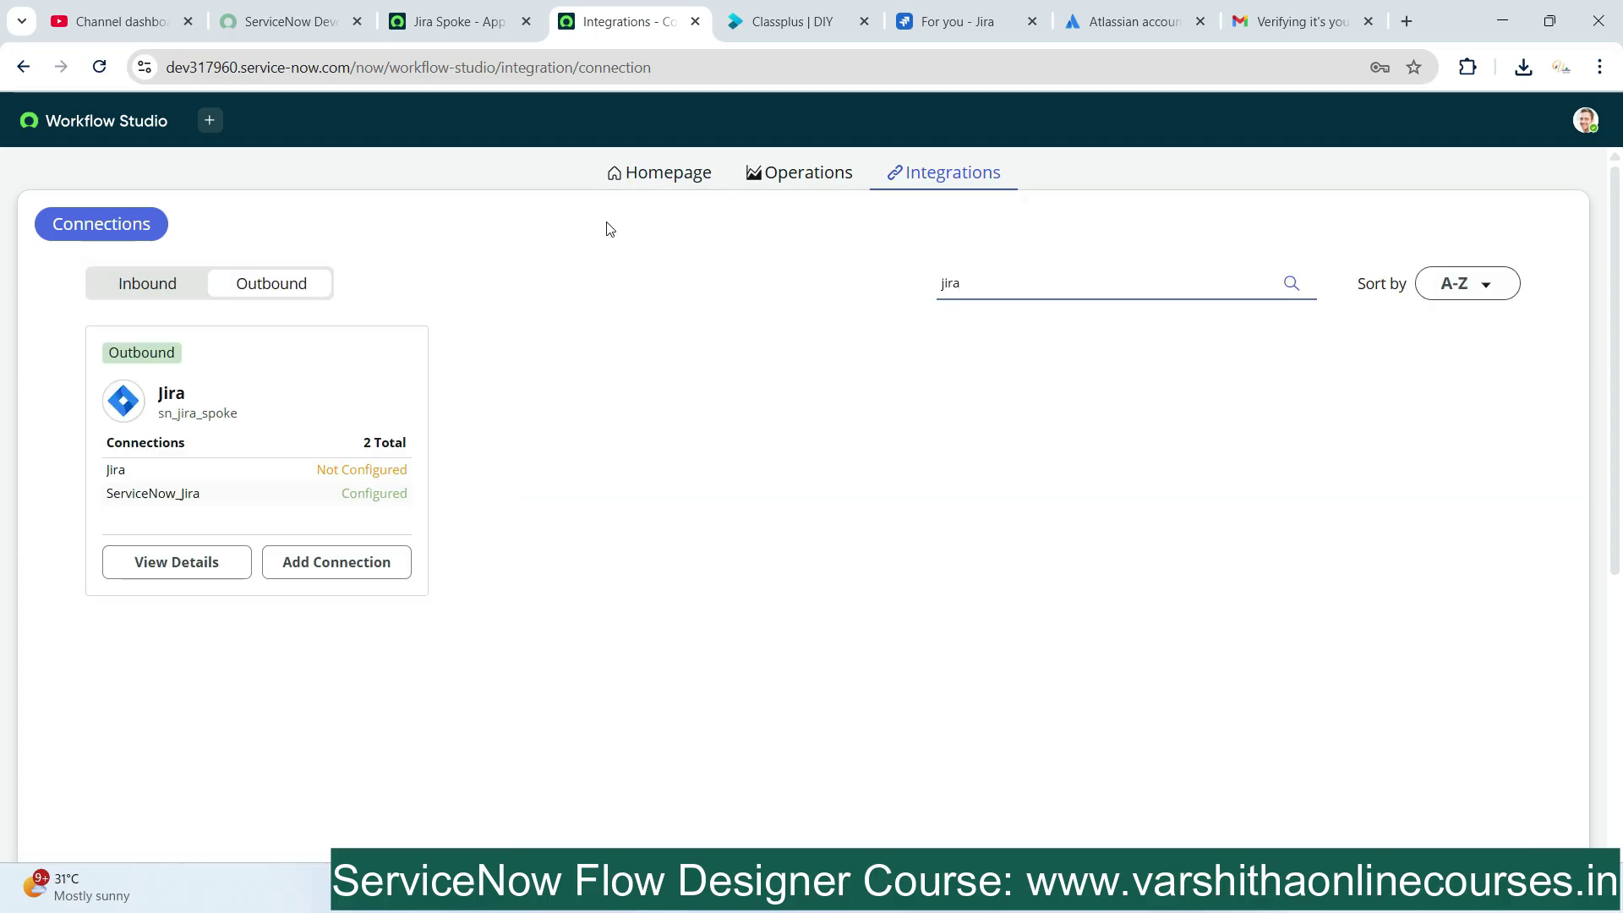
Start creating a new flow from the Workflow Studio homepage
left_click(628, 179)
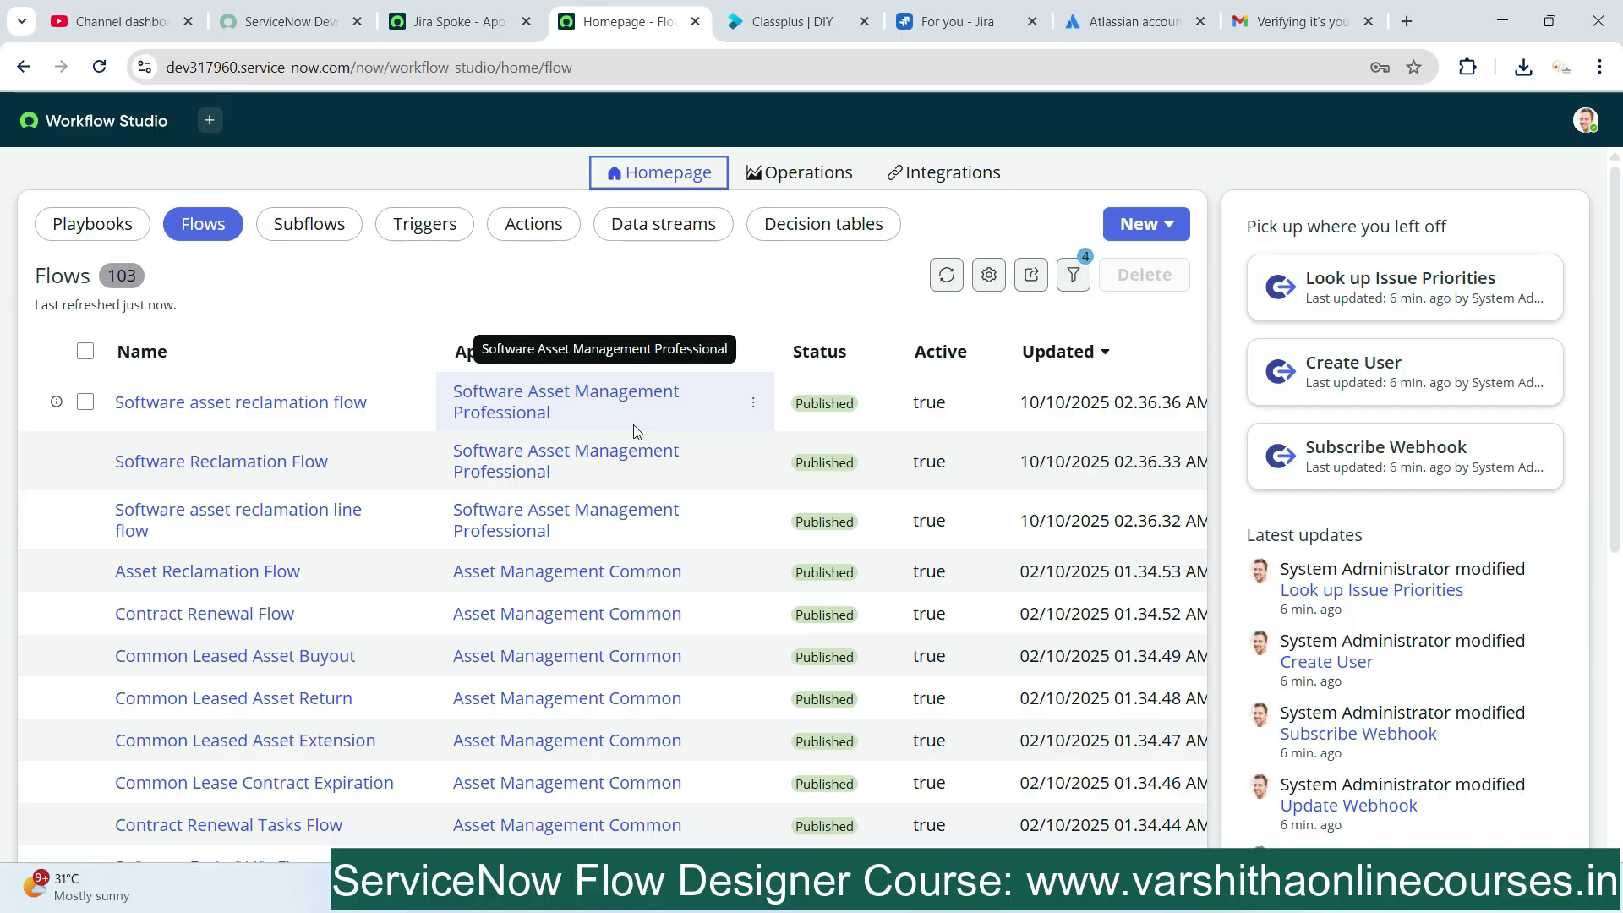
left_click(1123, 236)
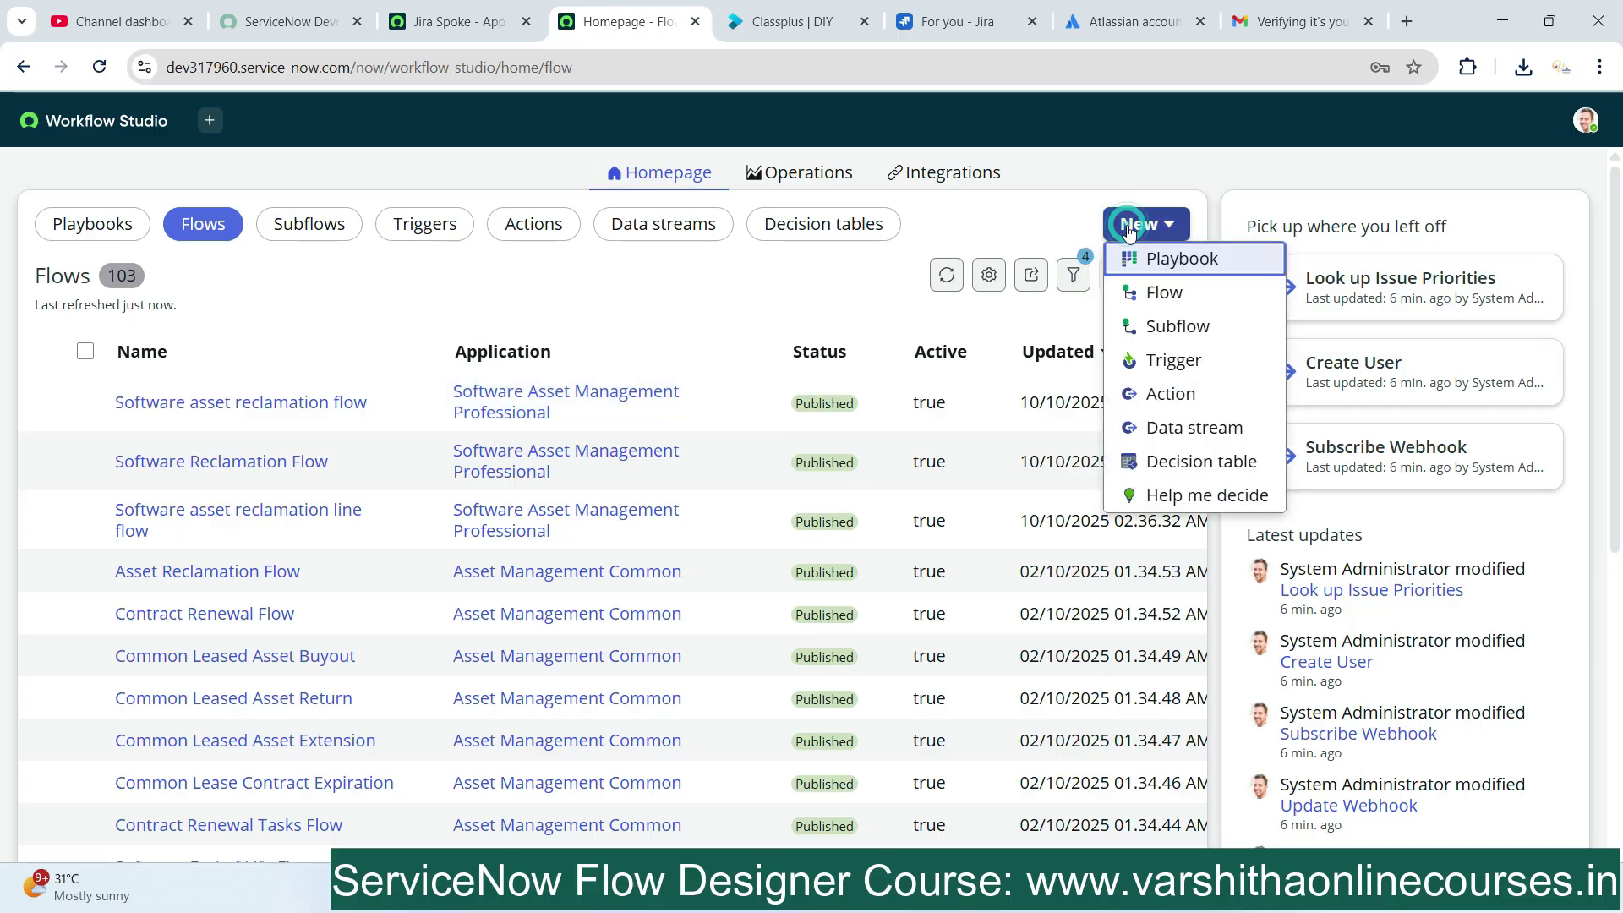
left_click(1153, 292)
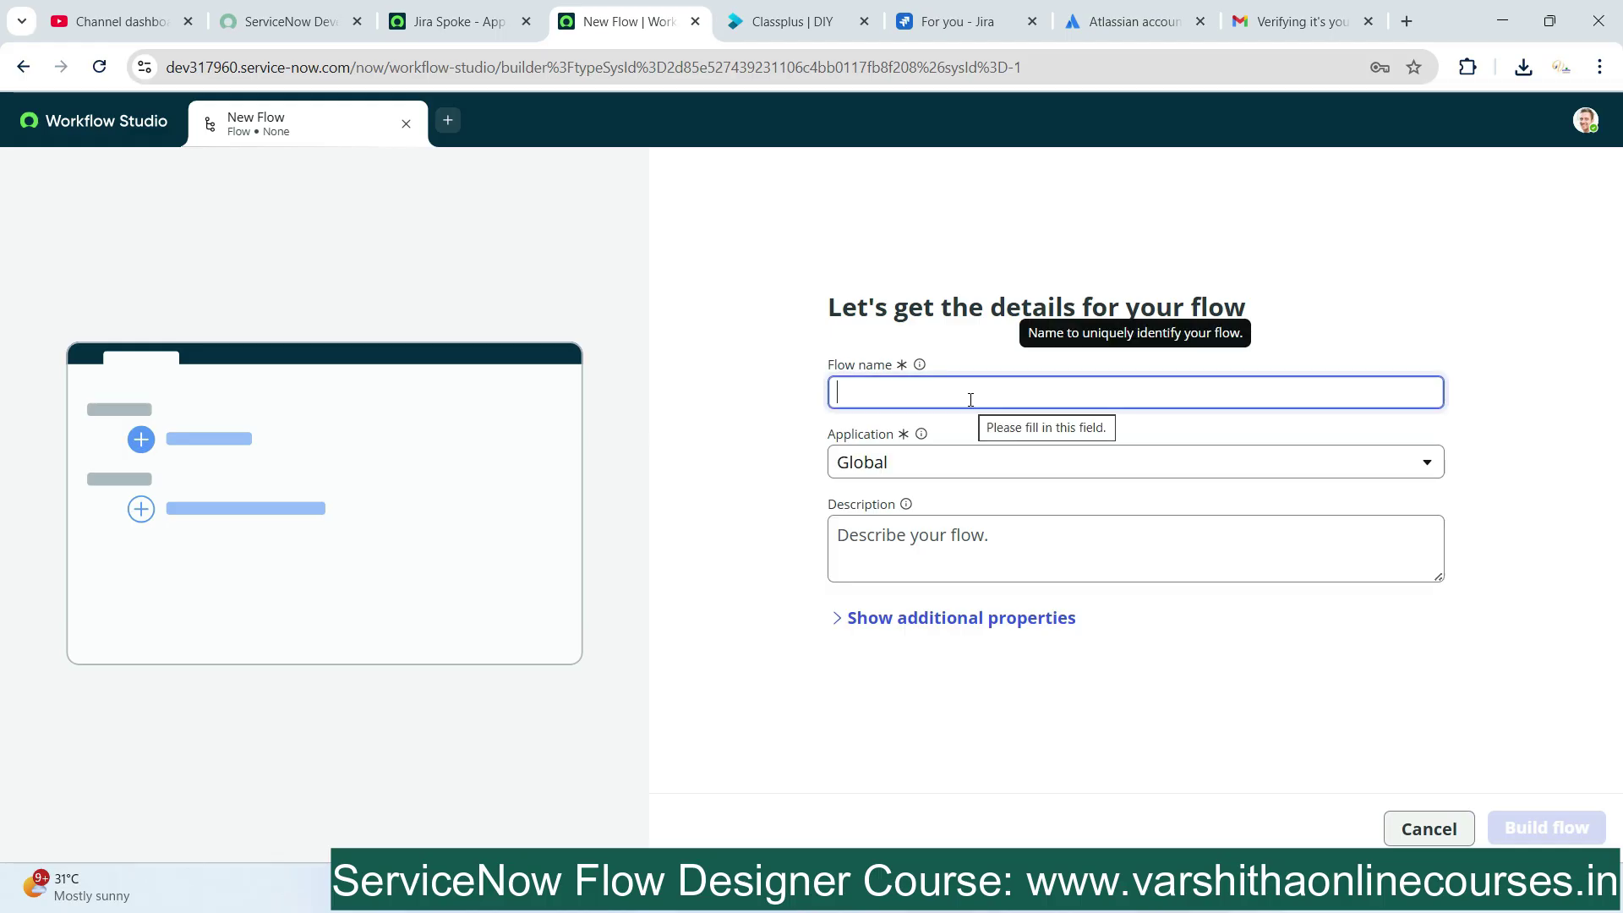
type("Jira")
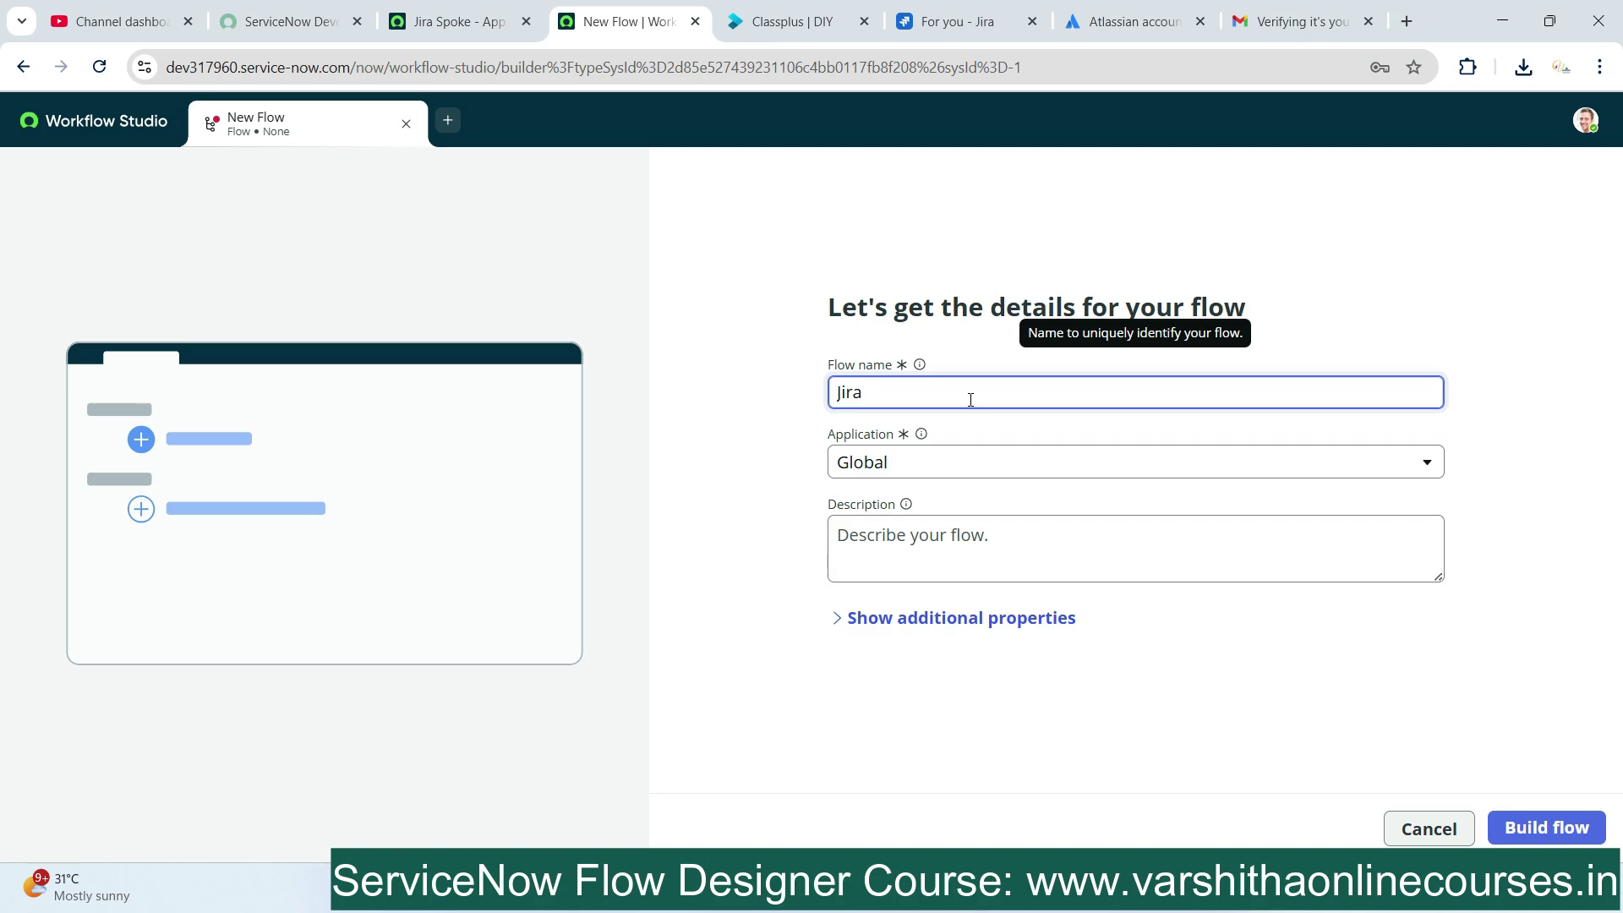
type("record")
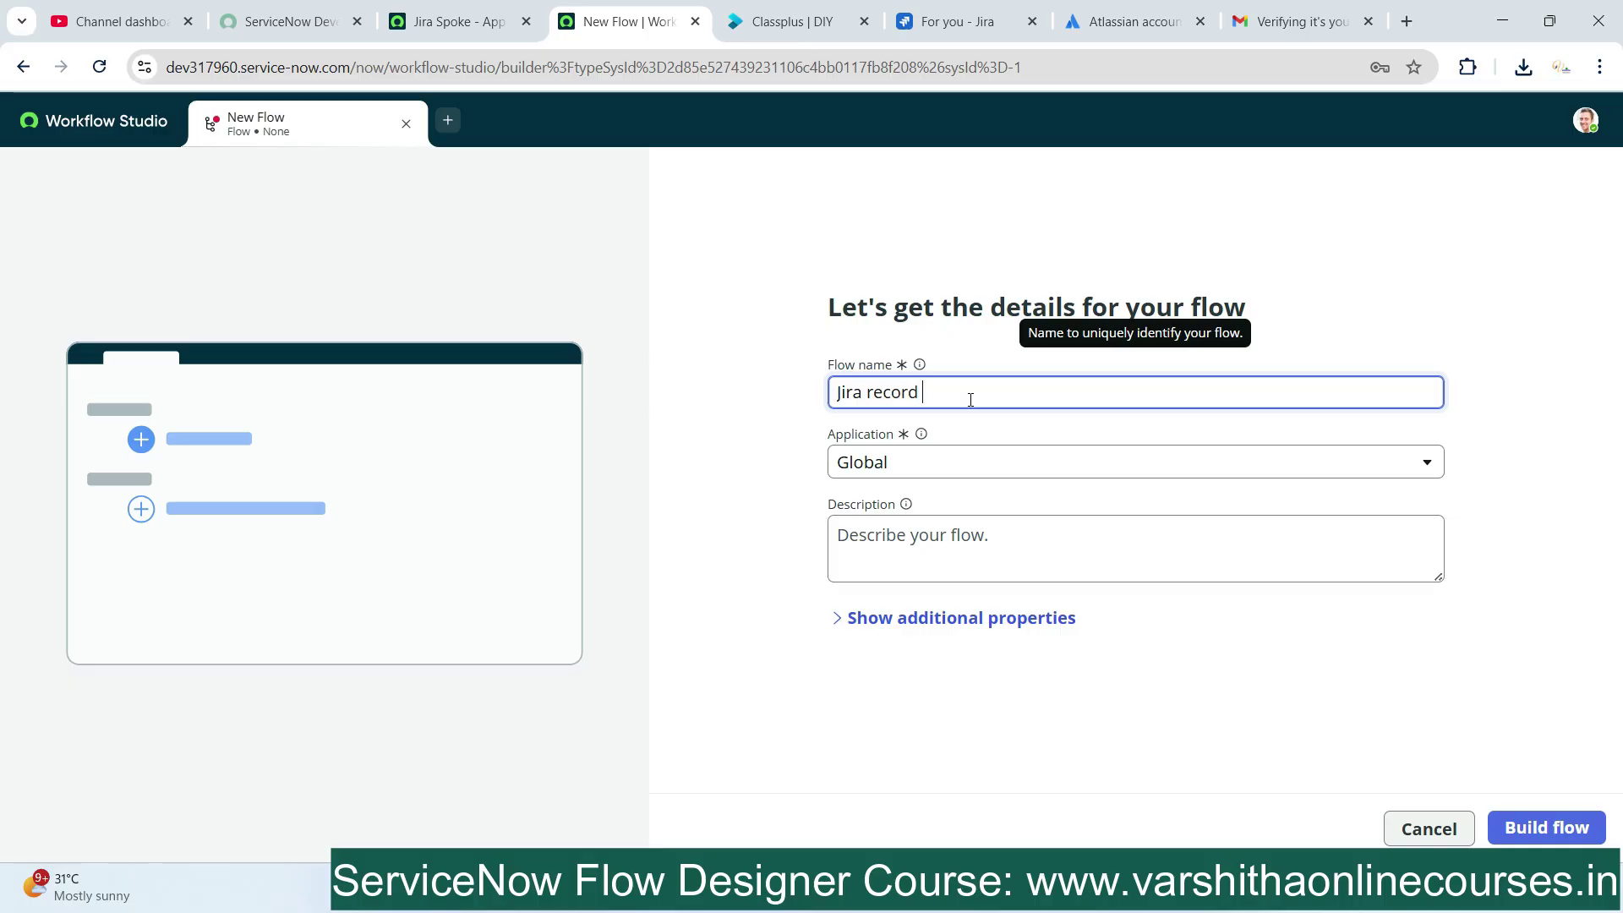
key("BackSpace")
key("BackSpace")
key("BackSpace")
key("BackSpace")
key("BackSpace")
key("BackSpace")
key("BackSpace")
key("BackSpace")
key("BackSpace")
key("BackSpace")
key("BackSpace")
key("BackSpace")
Name the flow Incident Record Creation with Jira, keep the Global application, and build it
type("Incident Record Creation")
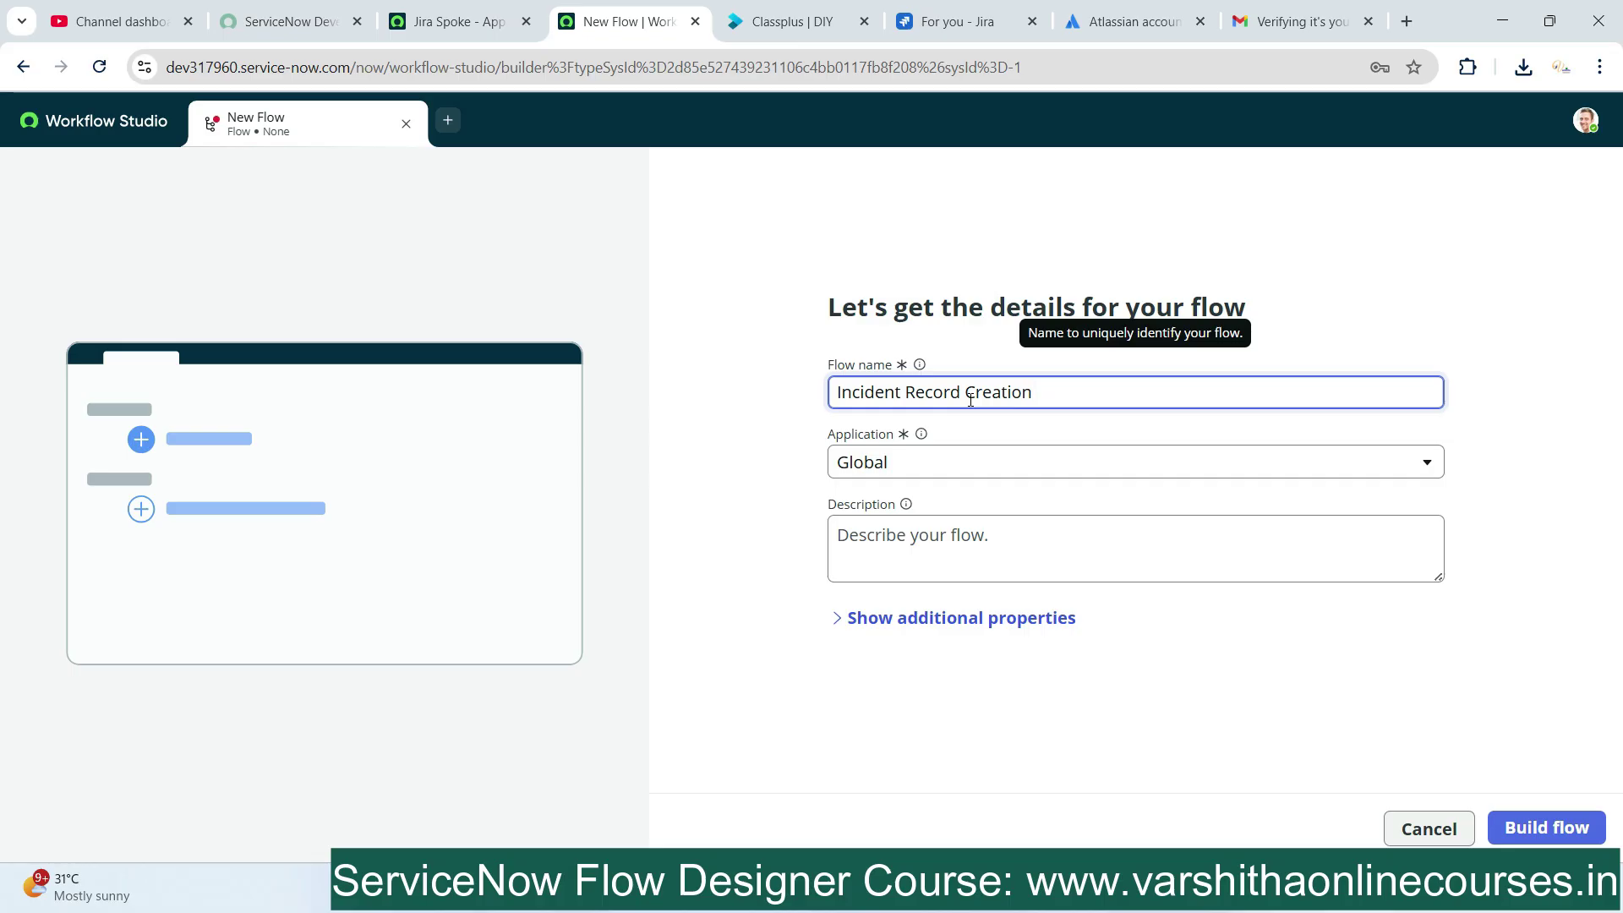
type(" with Jira")
left_click(1527, 825)
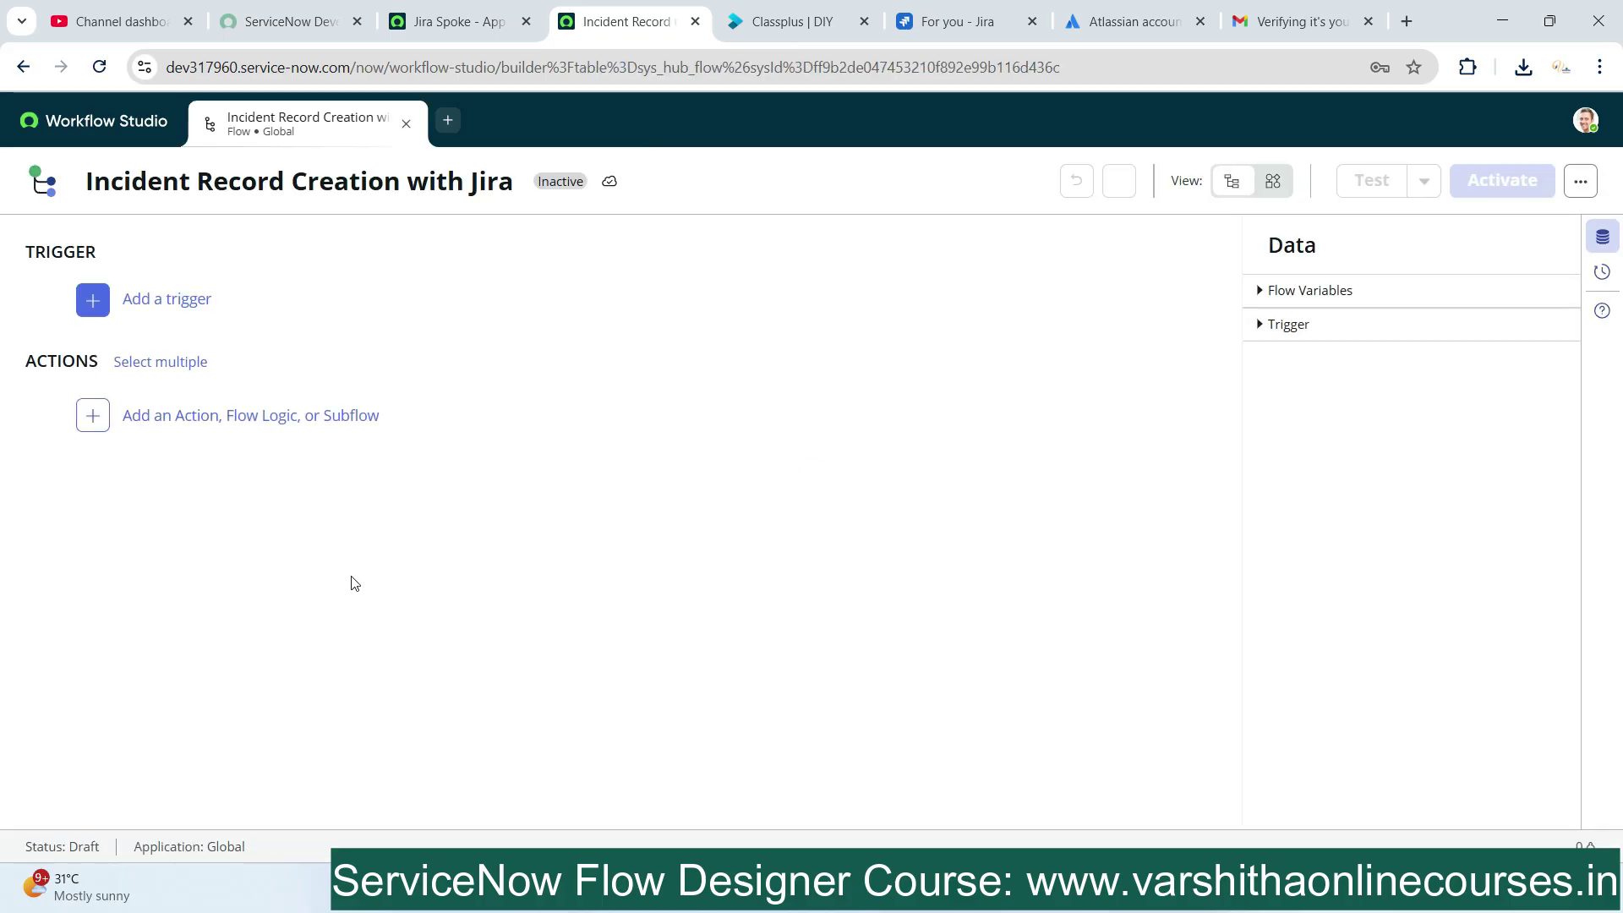
Add the Jira Spoke's Issue Created trigger to the flow
left_click(167, 302)
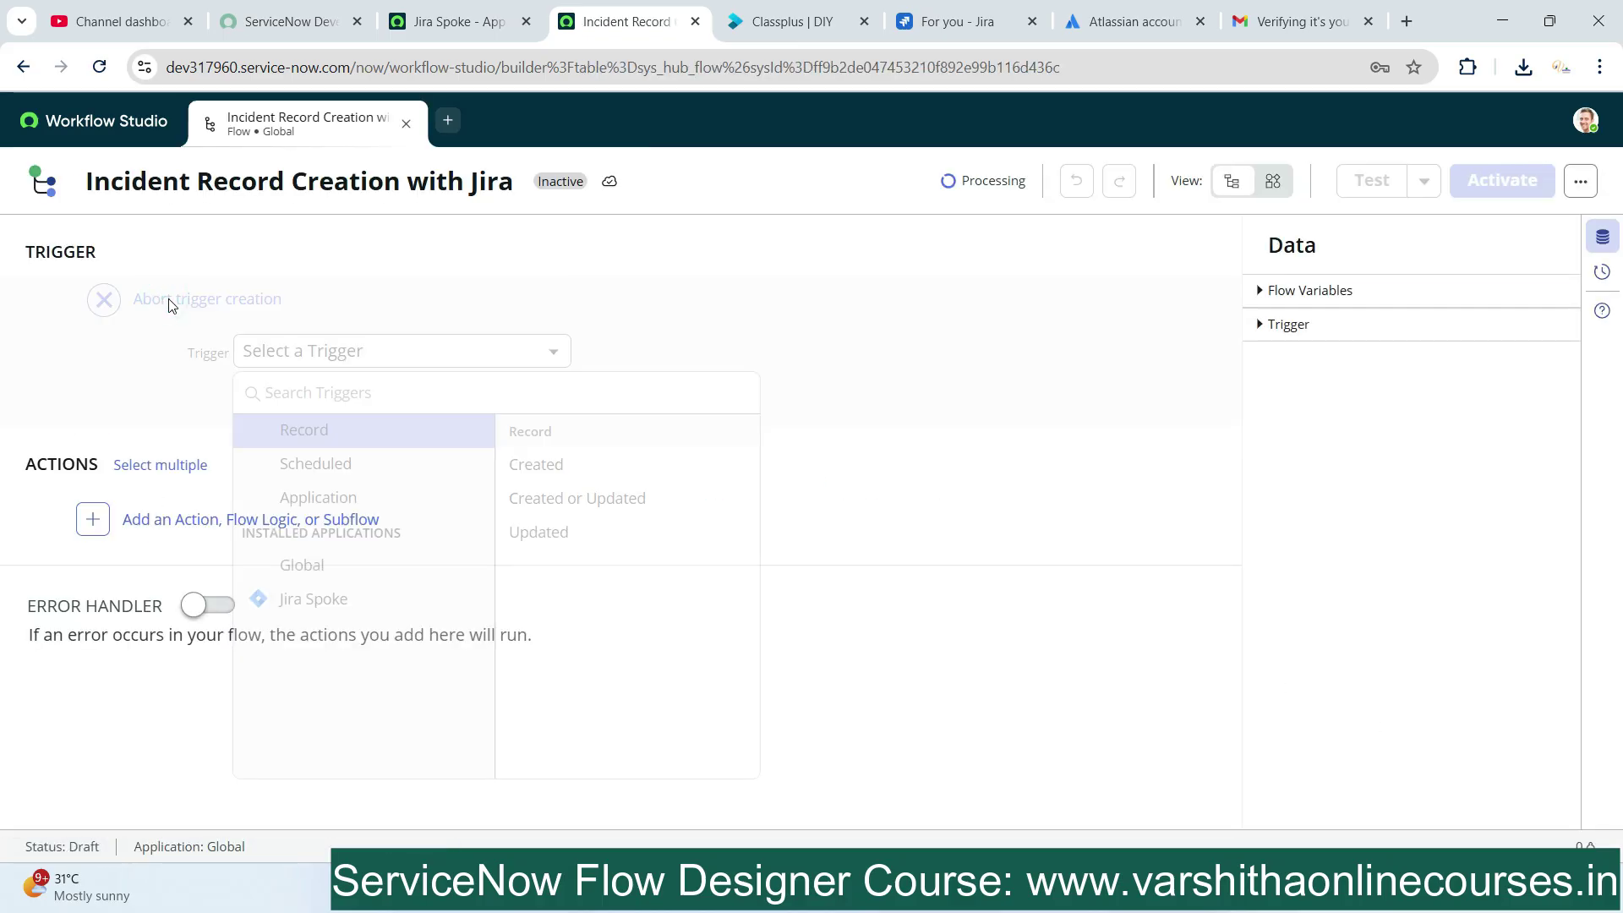
left_click(336, 602)
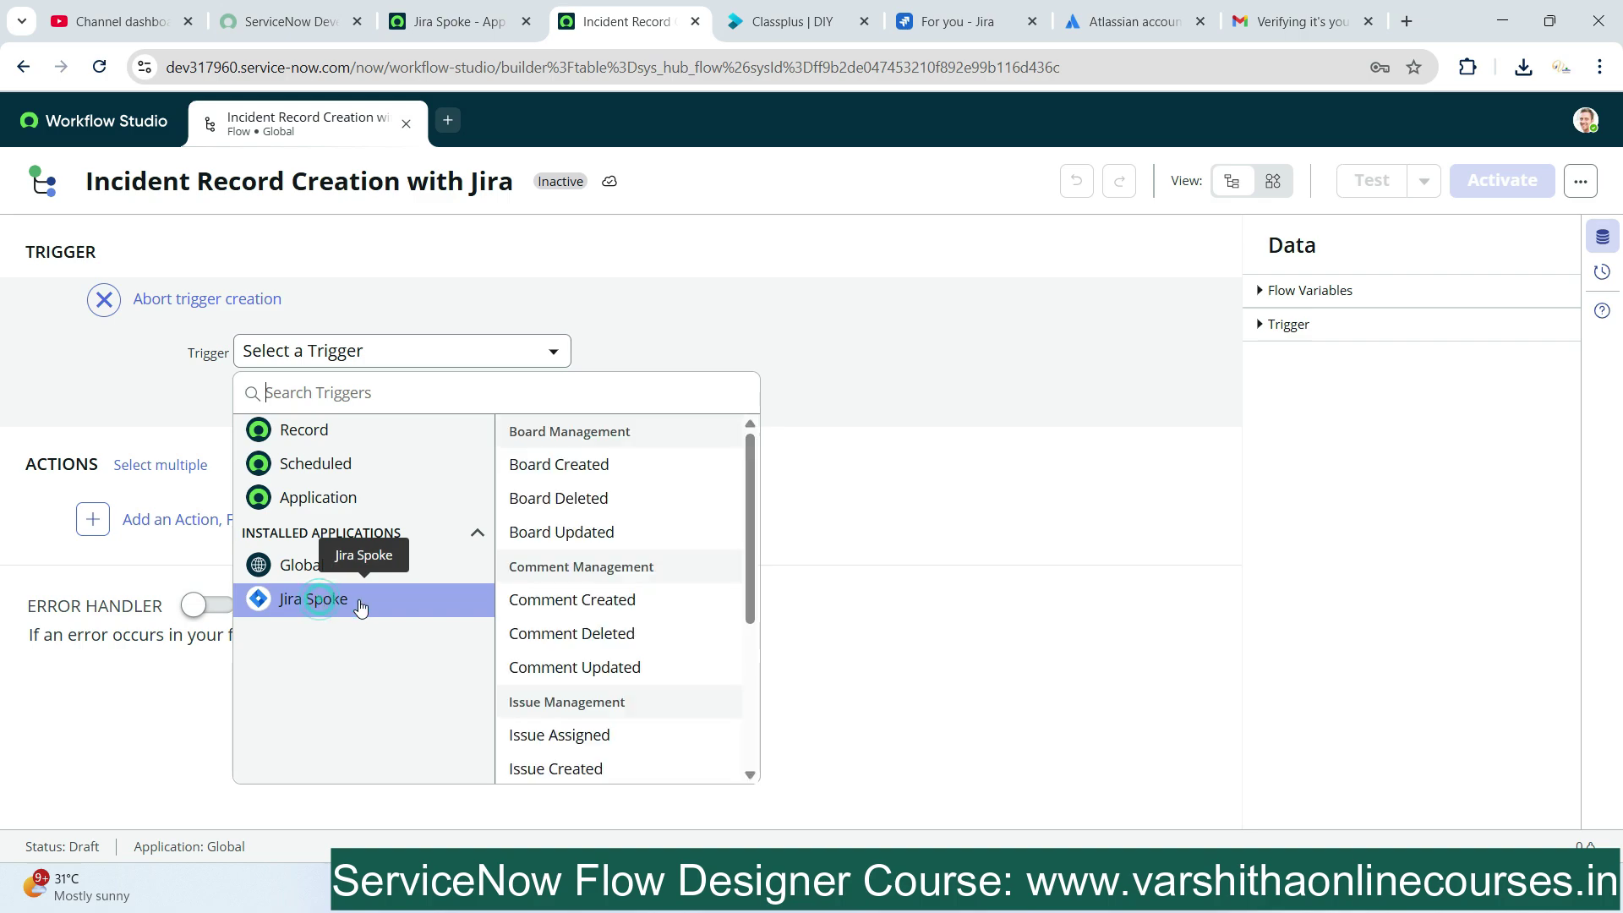
scroll(609, 624, "down", 1)
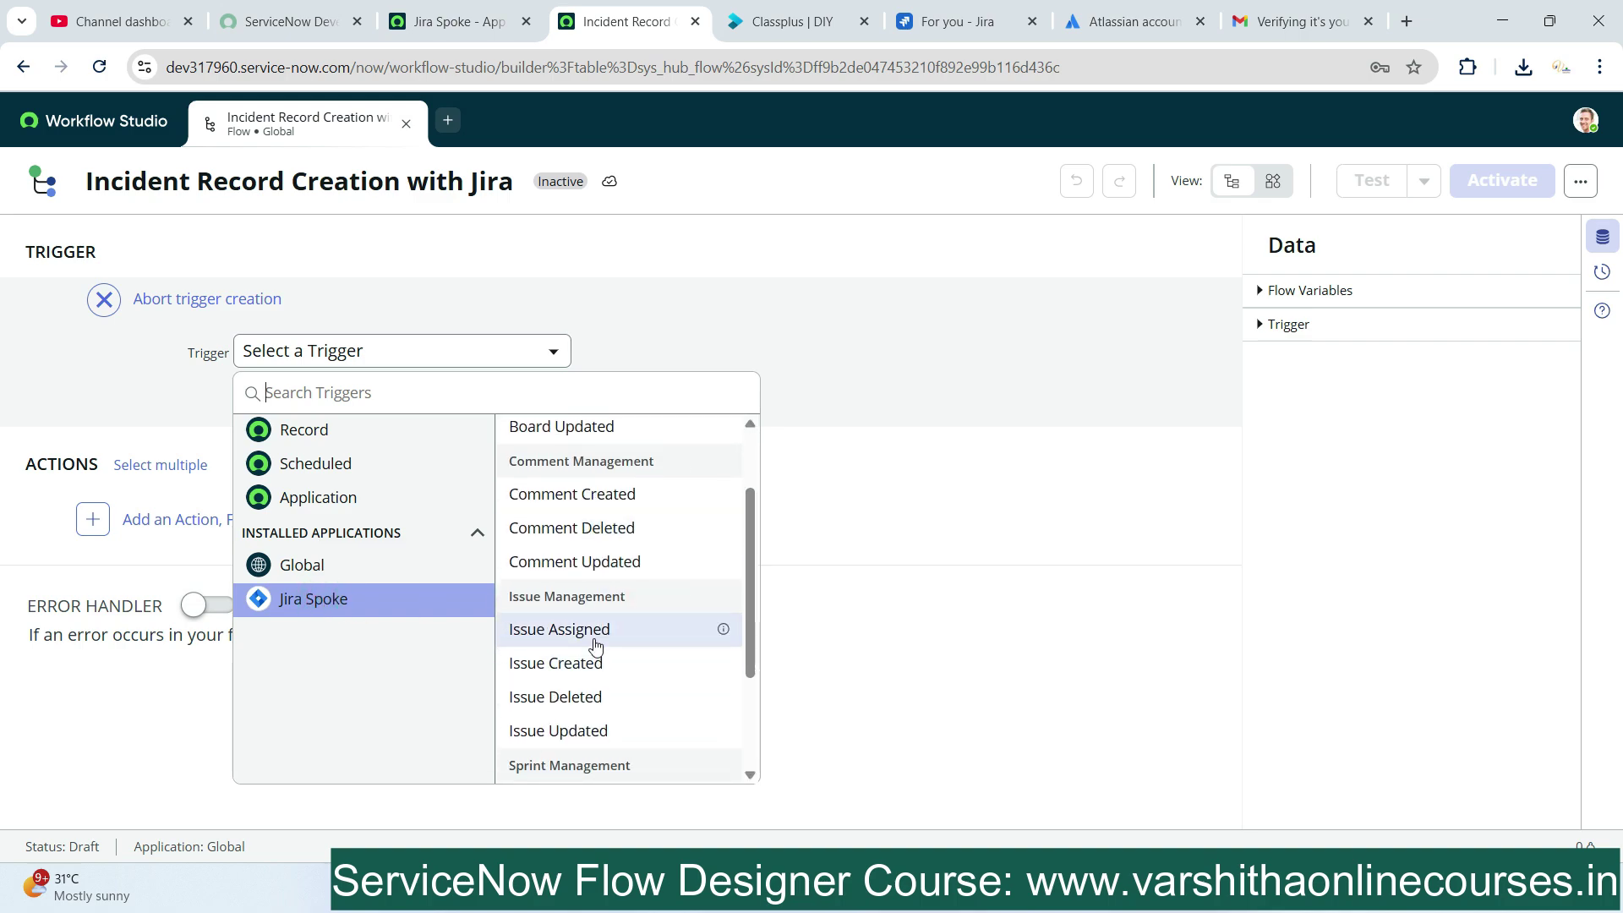
left_click(577, 664)
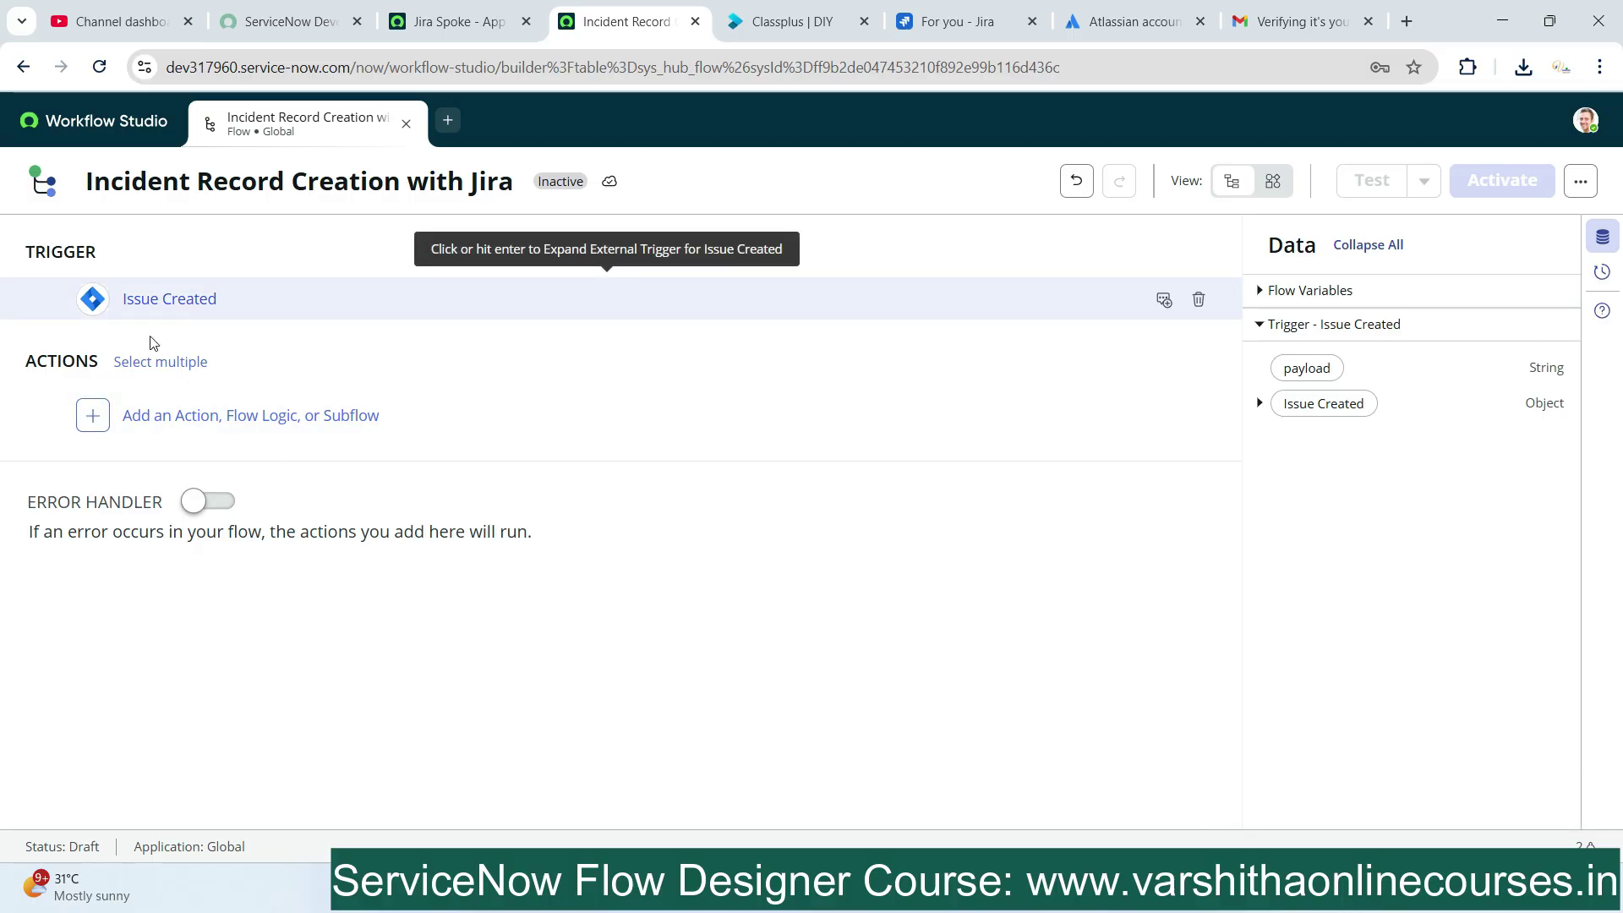
Confirm the Issue Created trigger without any condition and bring up the available actions for the flow's first action
left_click(142, 415)
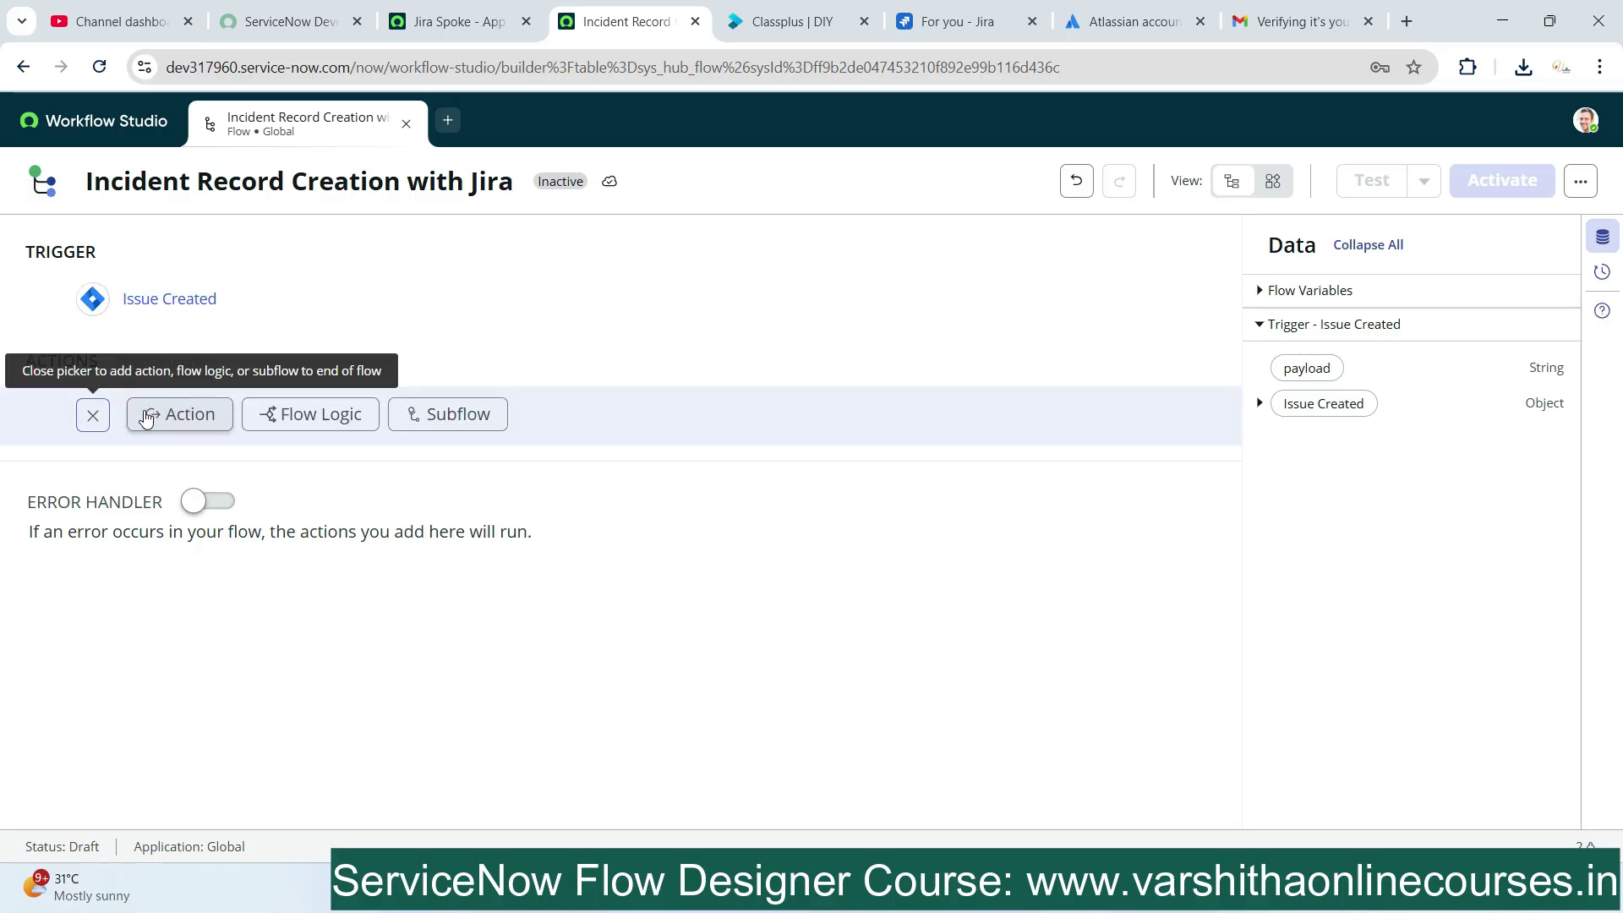
left_click(161, 303)
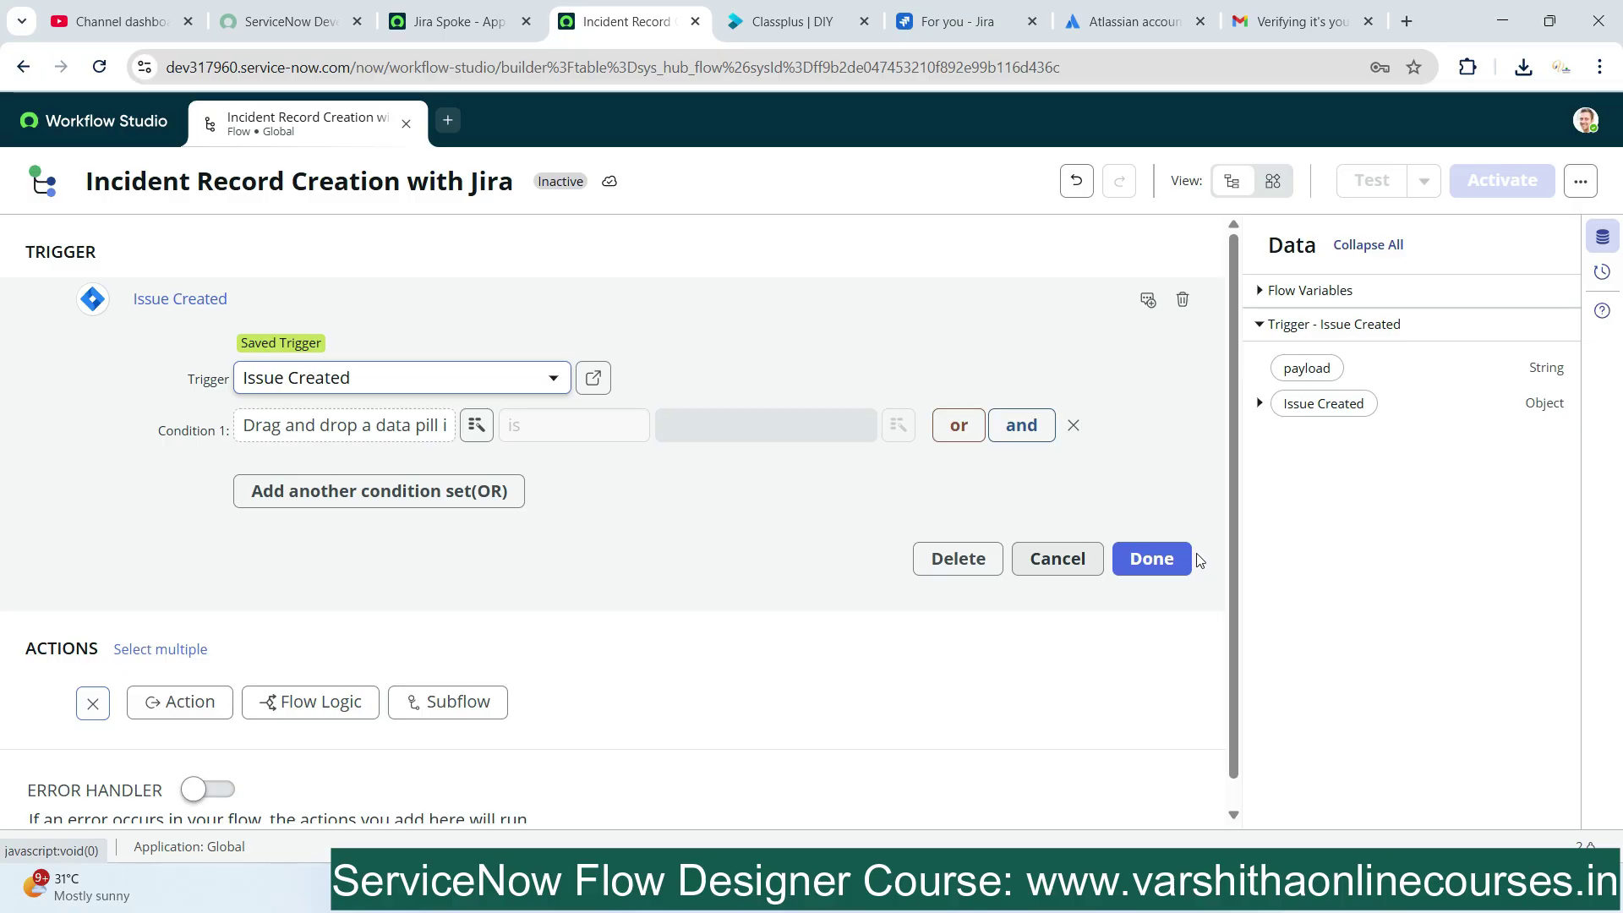
left_click(1162, 562)
left_click(194, 420)
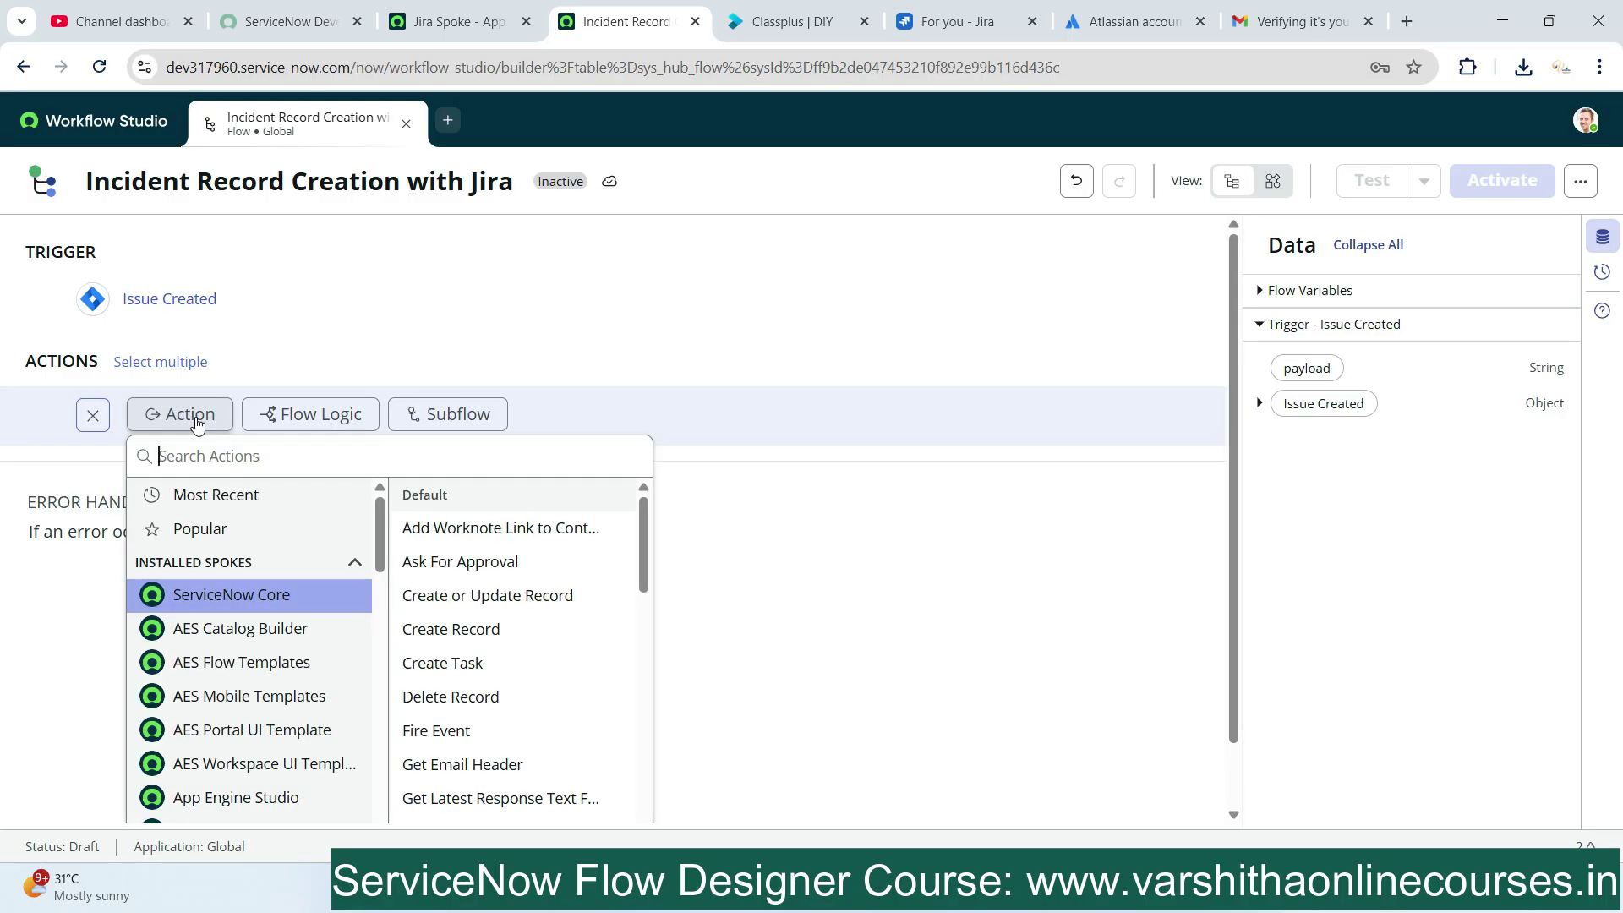
type("create")
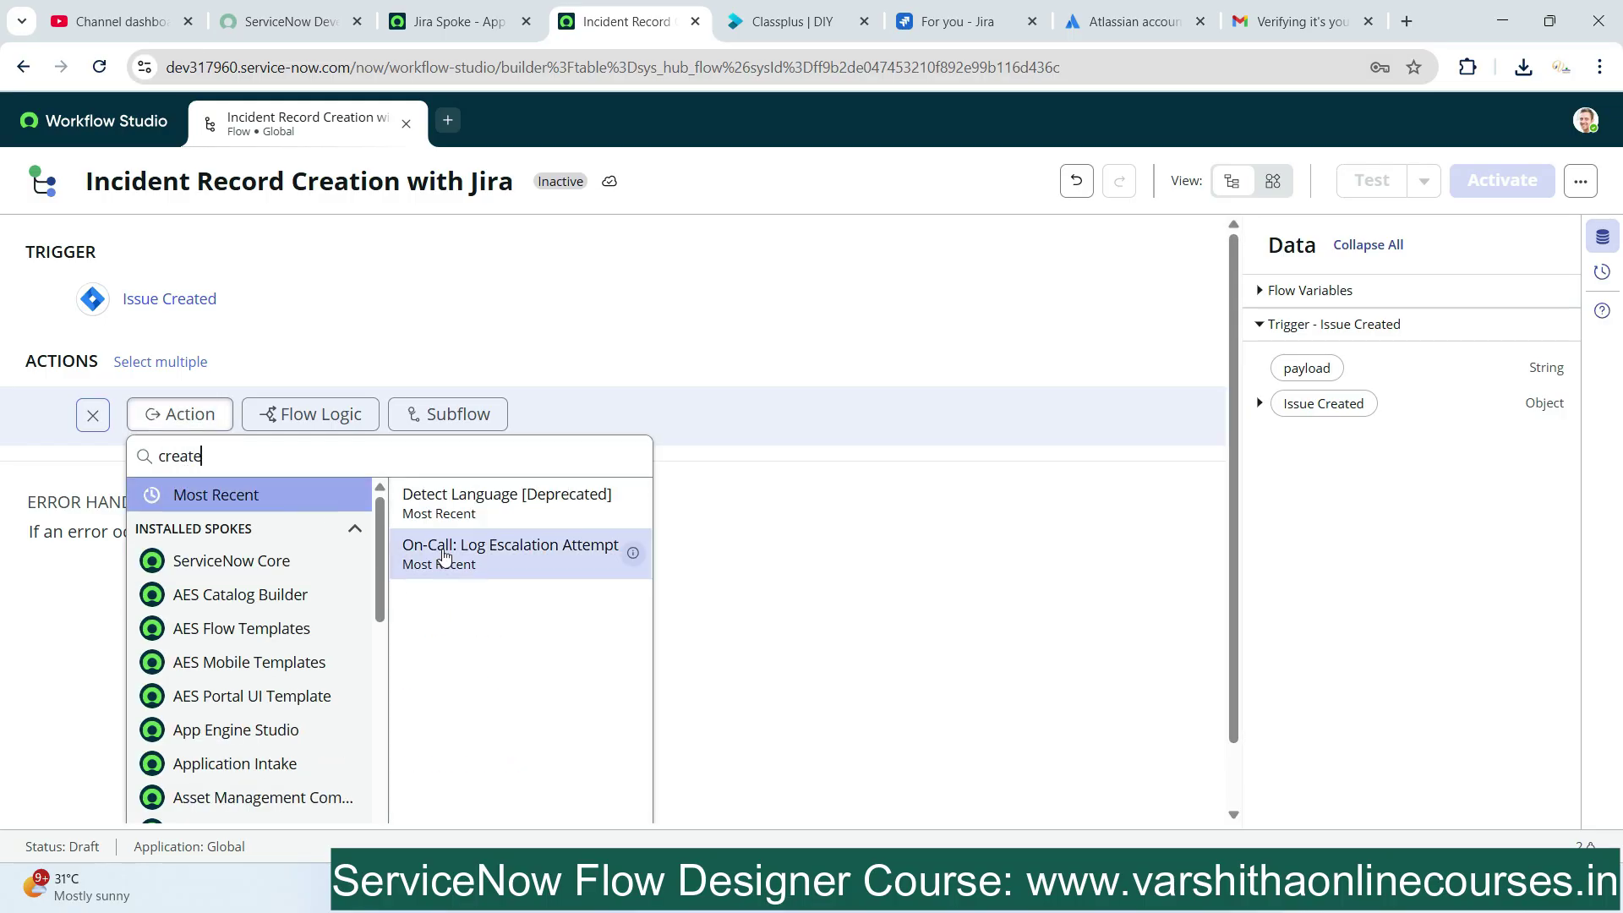
key("BackSpace")
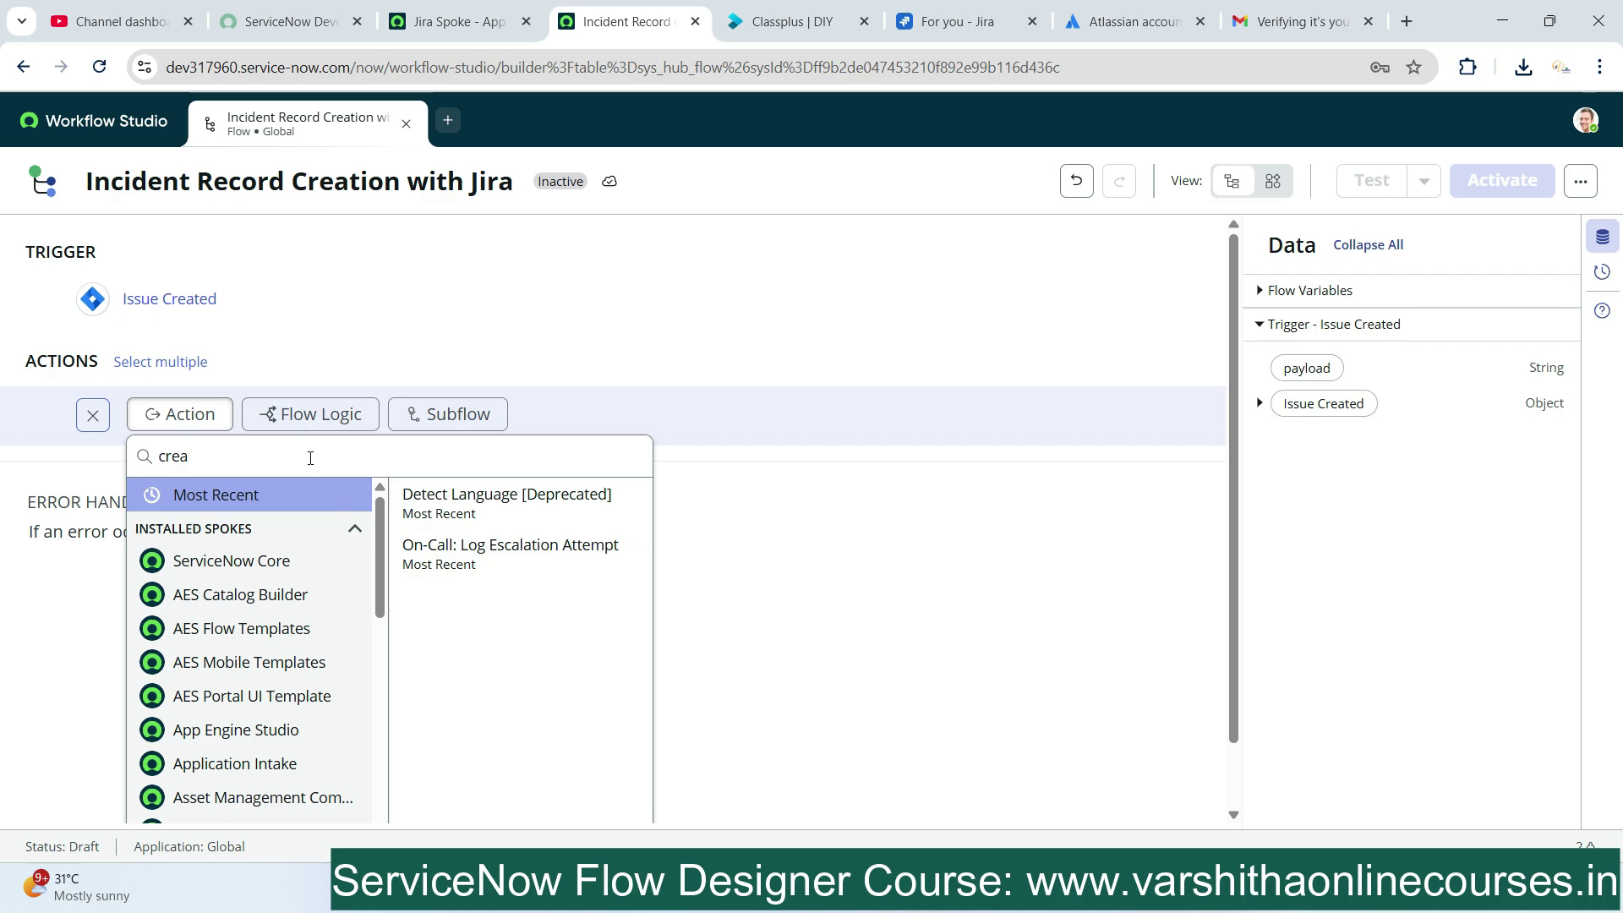
key("BackSpace")
key("BackSpace")
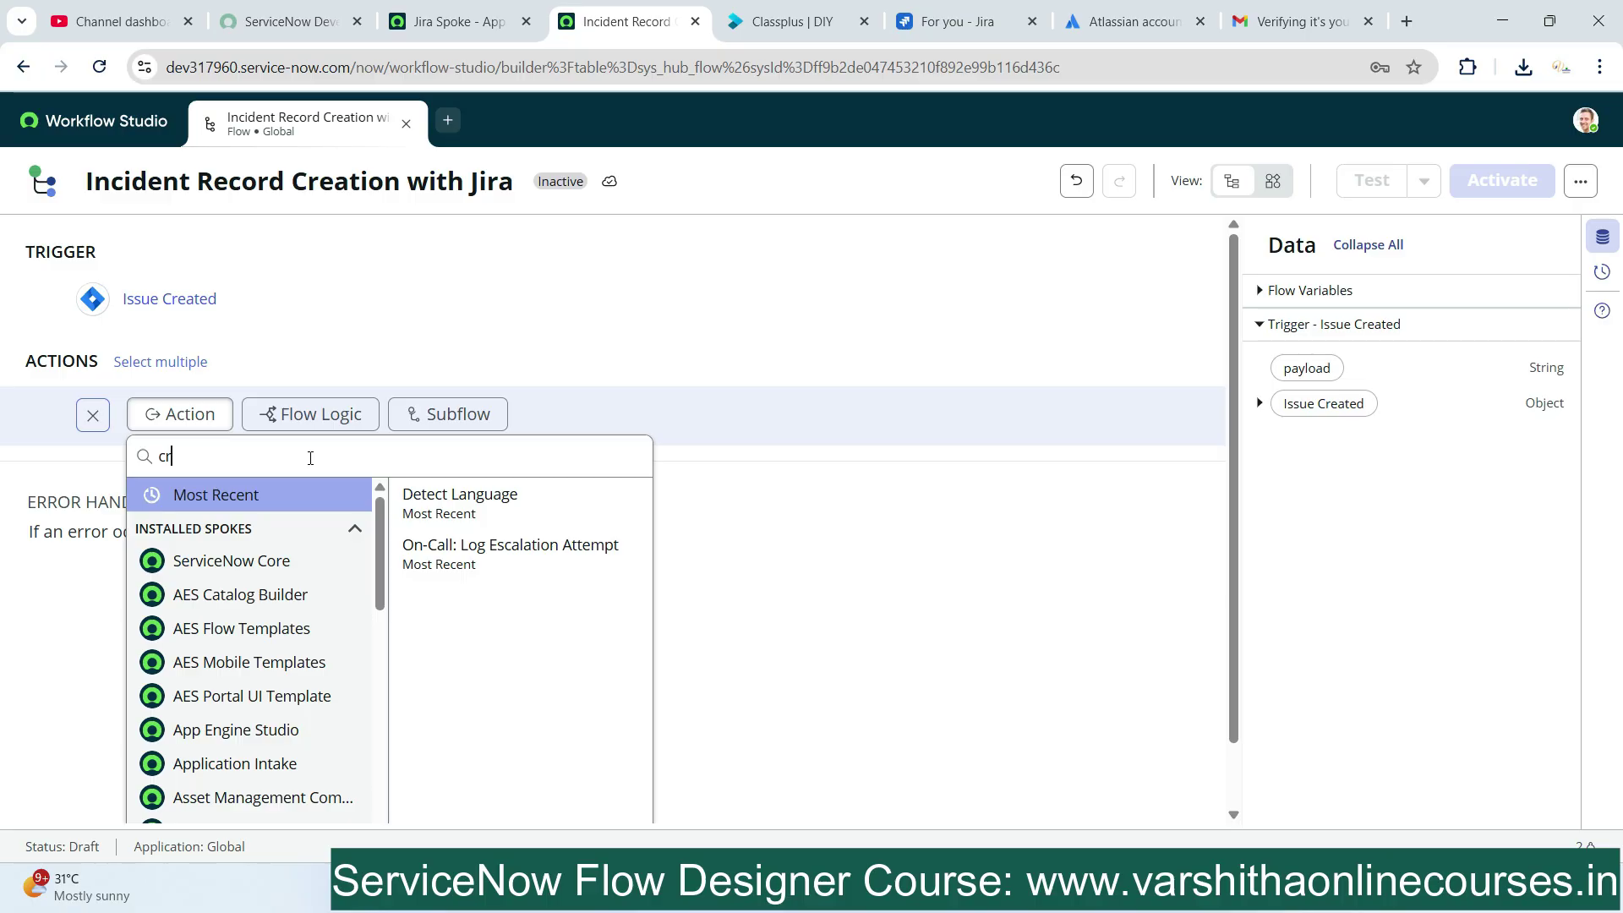
key("BackSpace")
key("BackSpace")
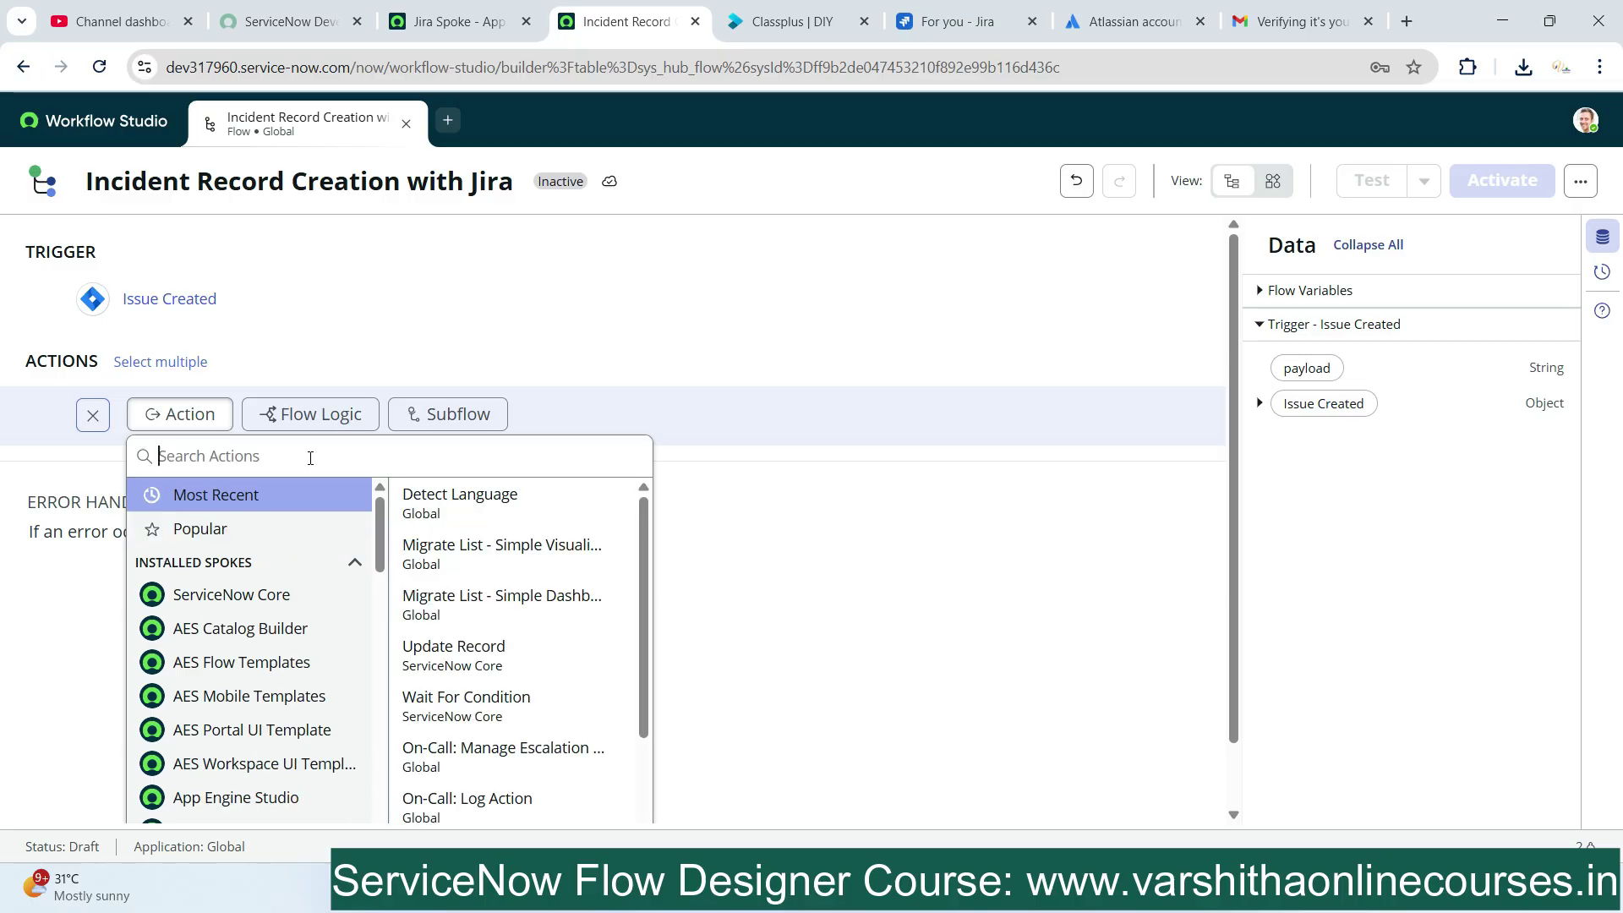
Add the ServiceNow Core action Create Record as the flow's first action
scroll(457, 608, "down", 1)
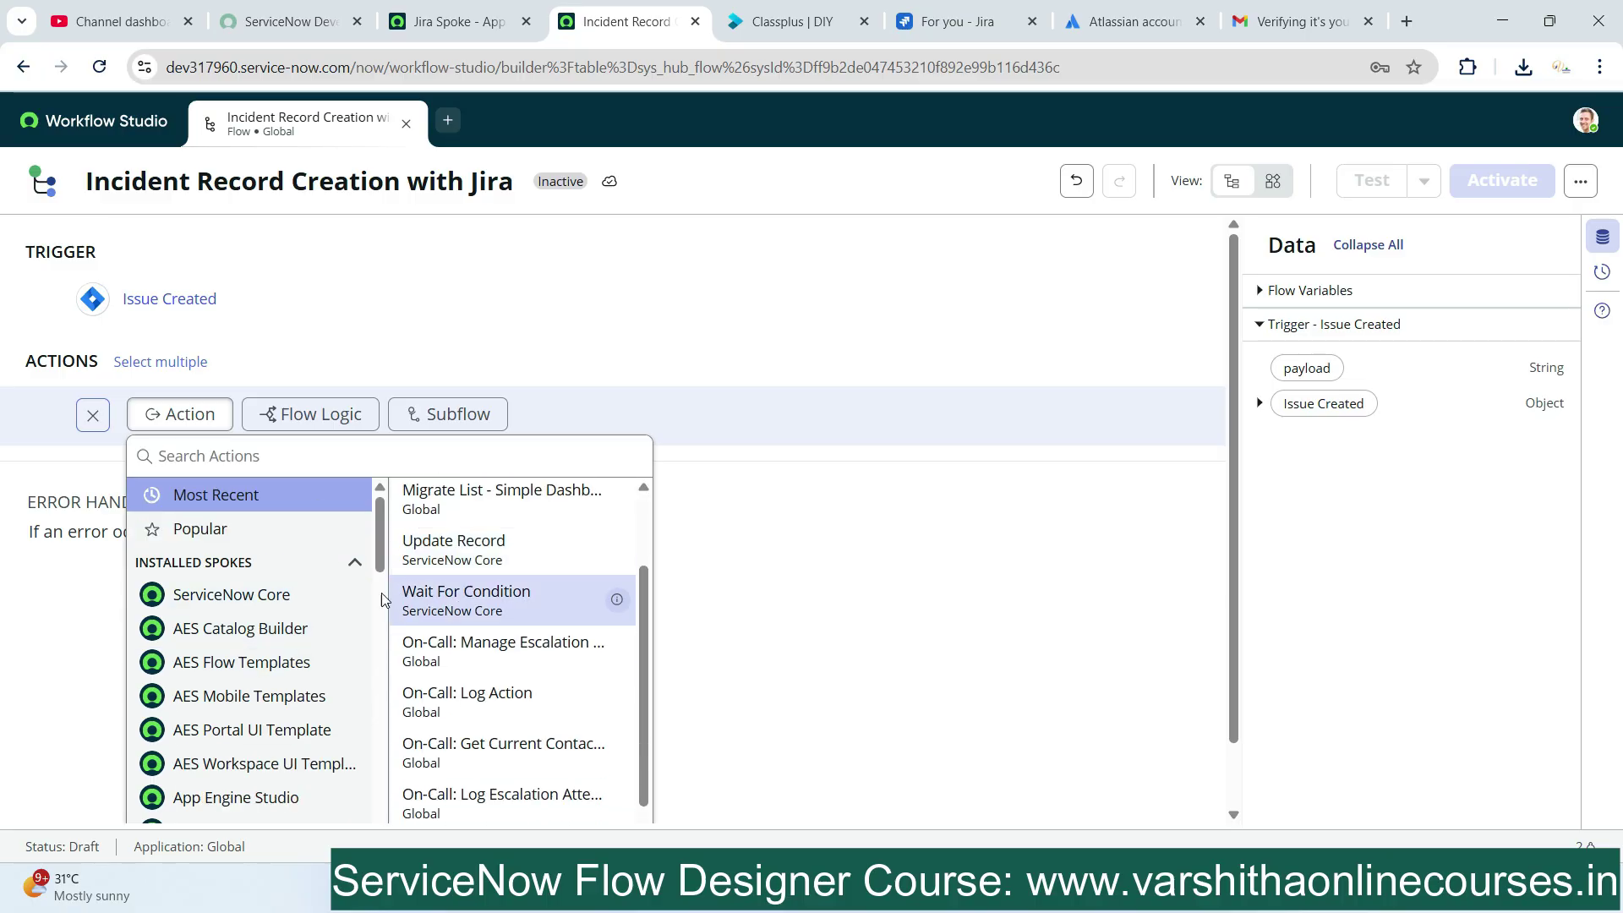
left_click(262, 596)
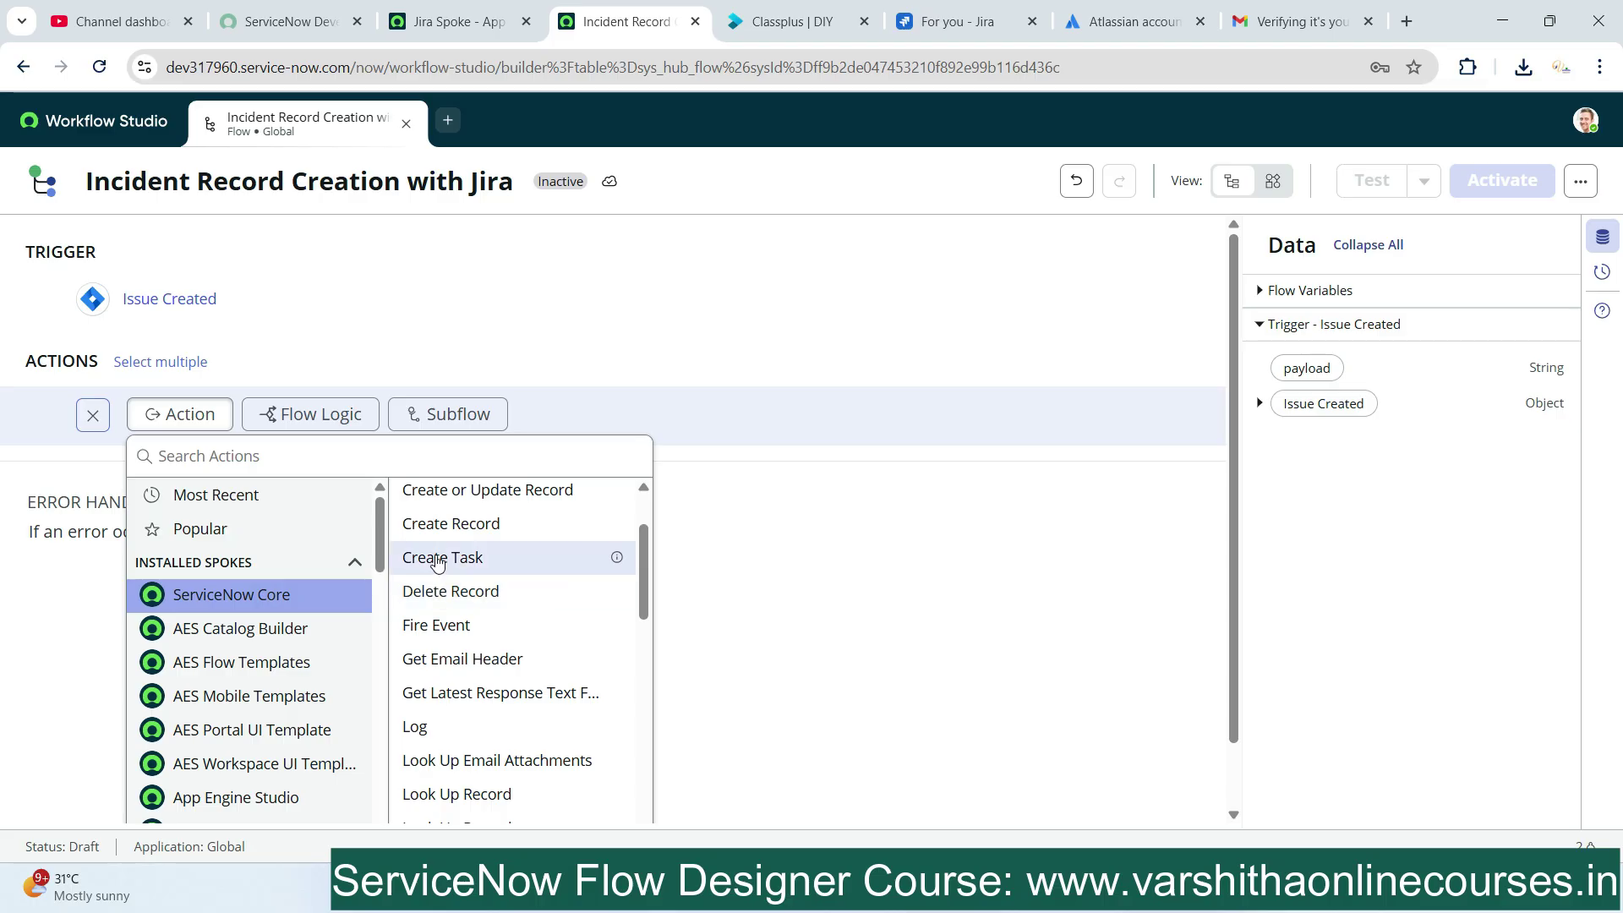
left_click(439, 524)
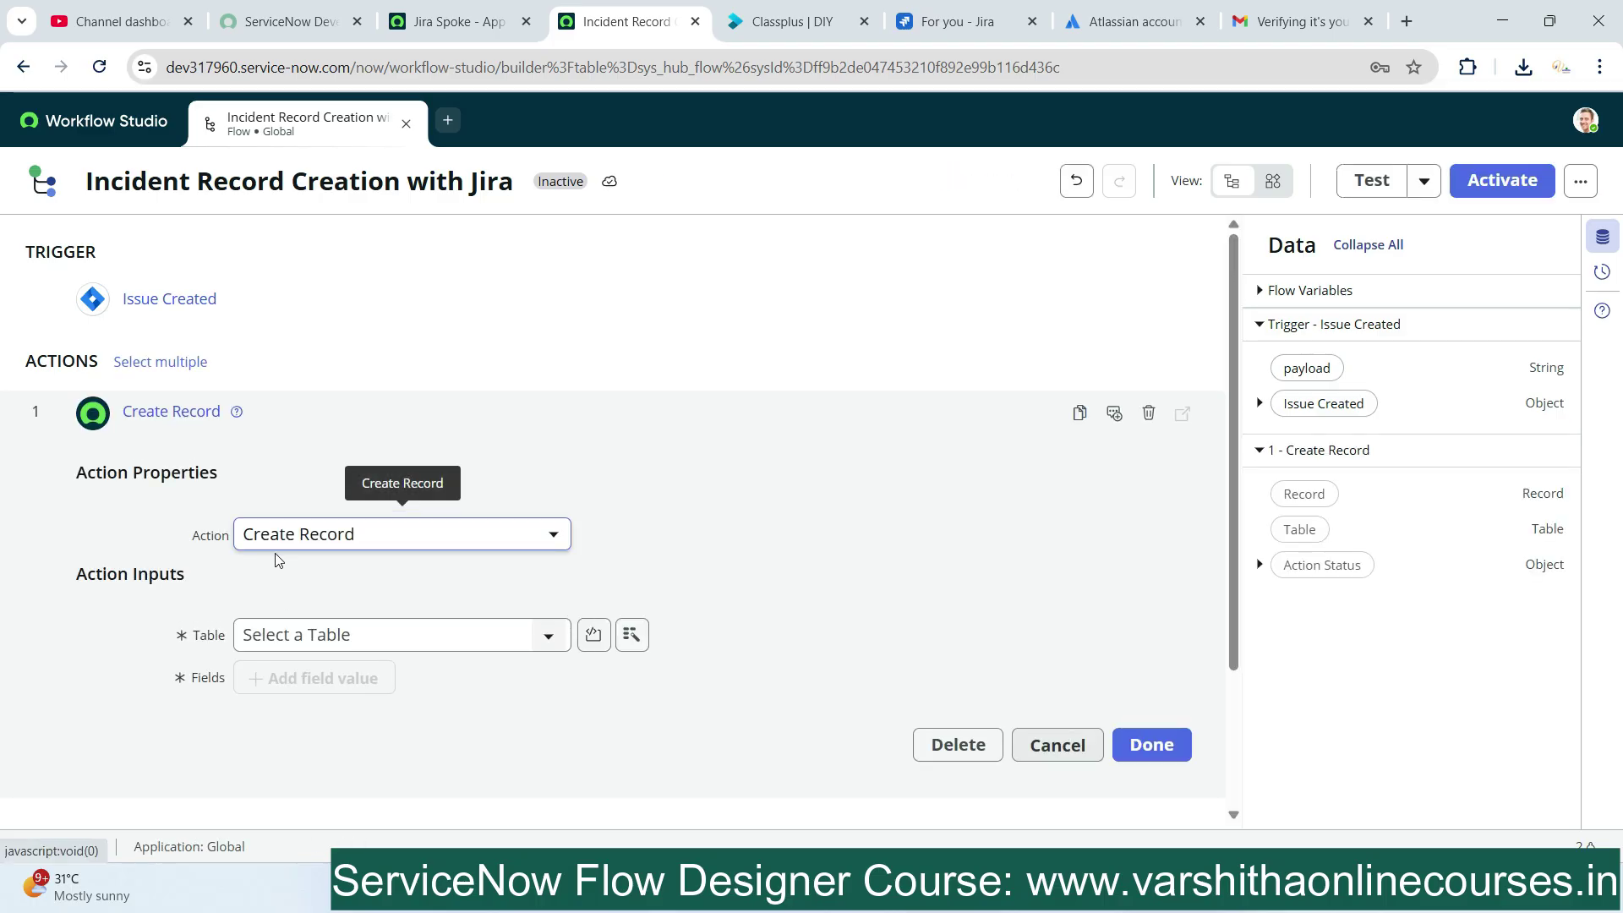
Set the Create Record action's table to Incident [incident]
left_click(388, 637)
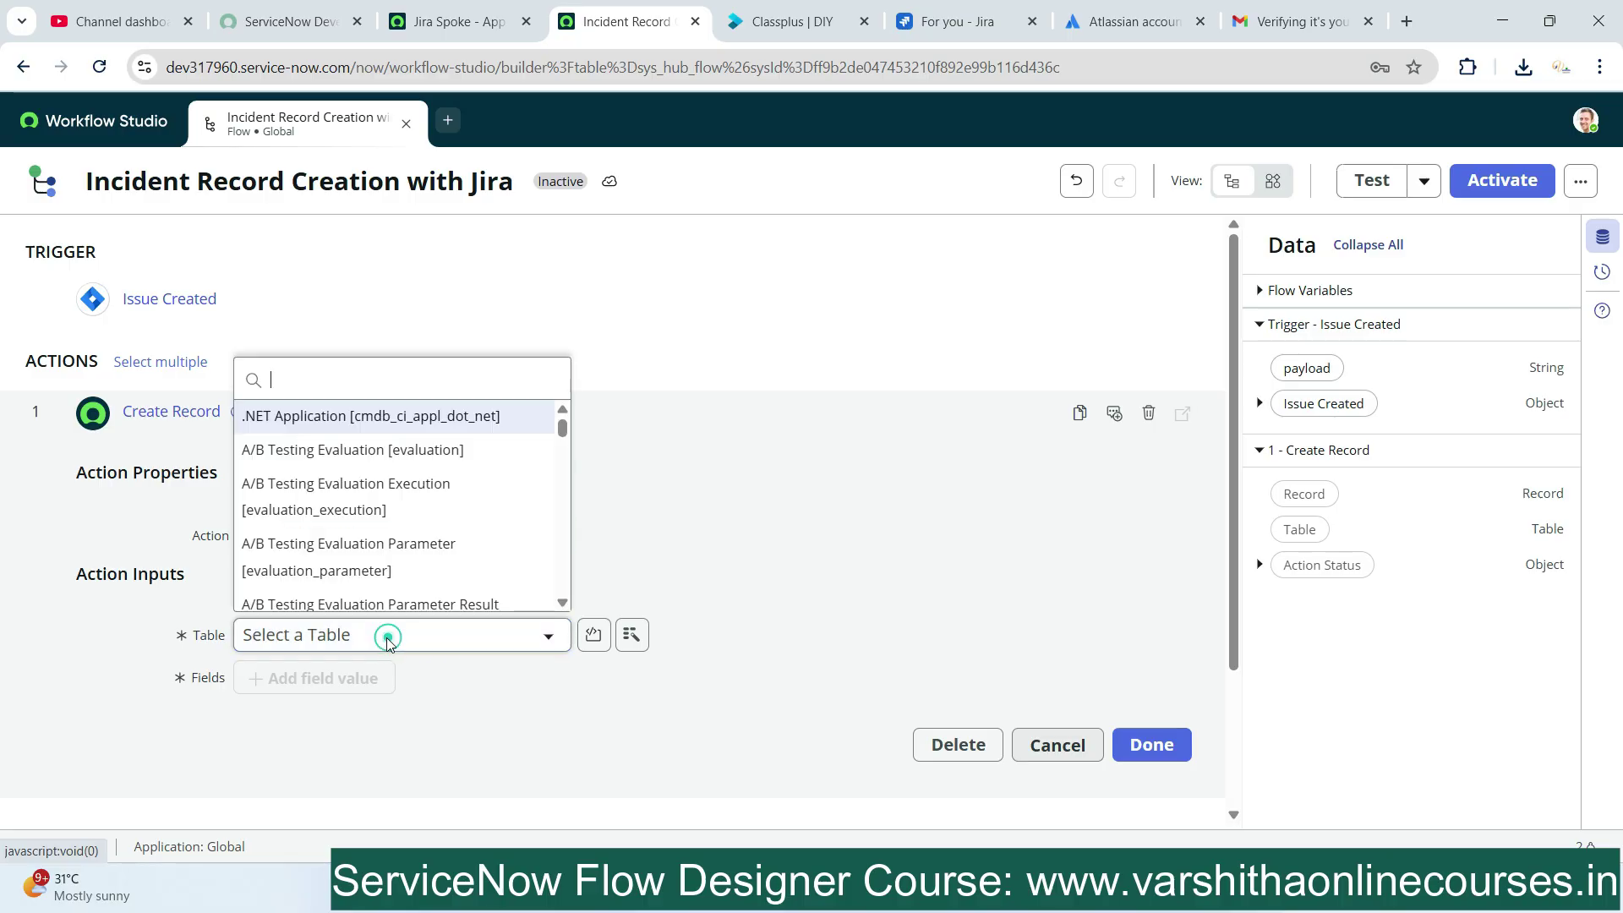
type("incie")
key("BackSpace")
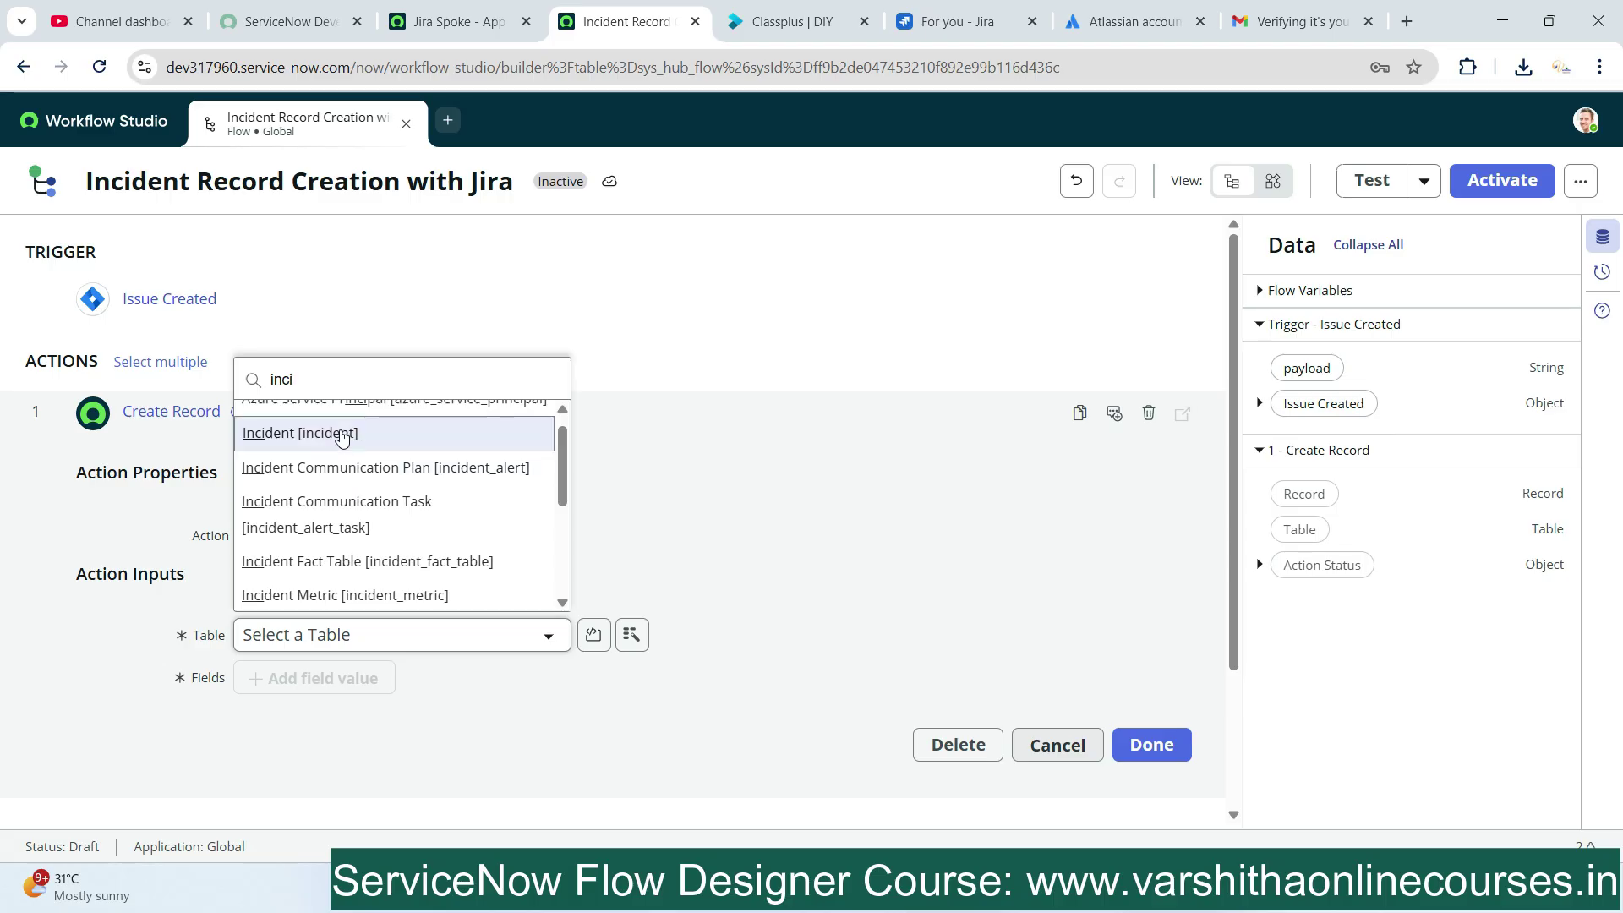
left_click(339, 431)
Add the Description field with the value "Test record creation with Jira application" and finish the Create Record action
left_click(346, 695)
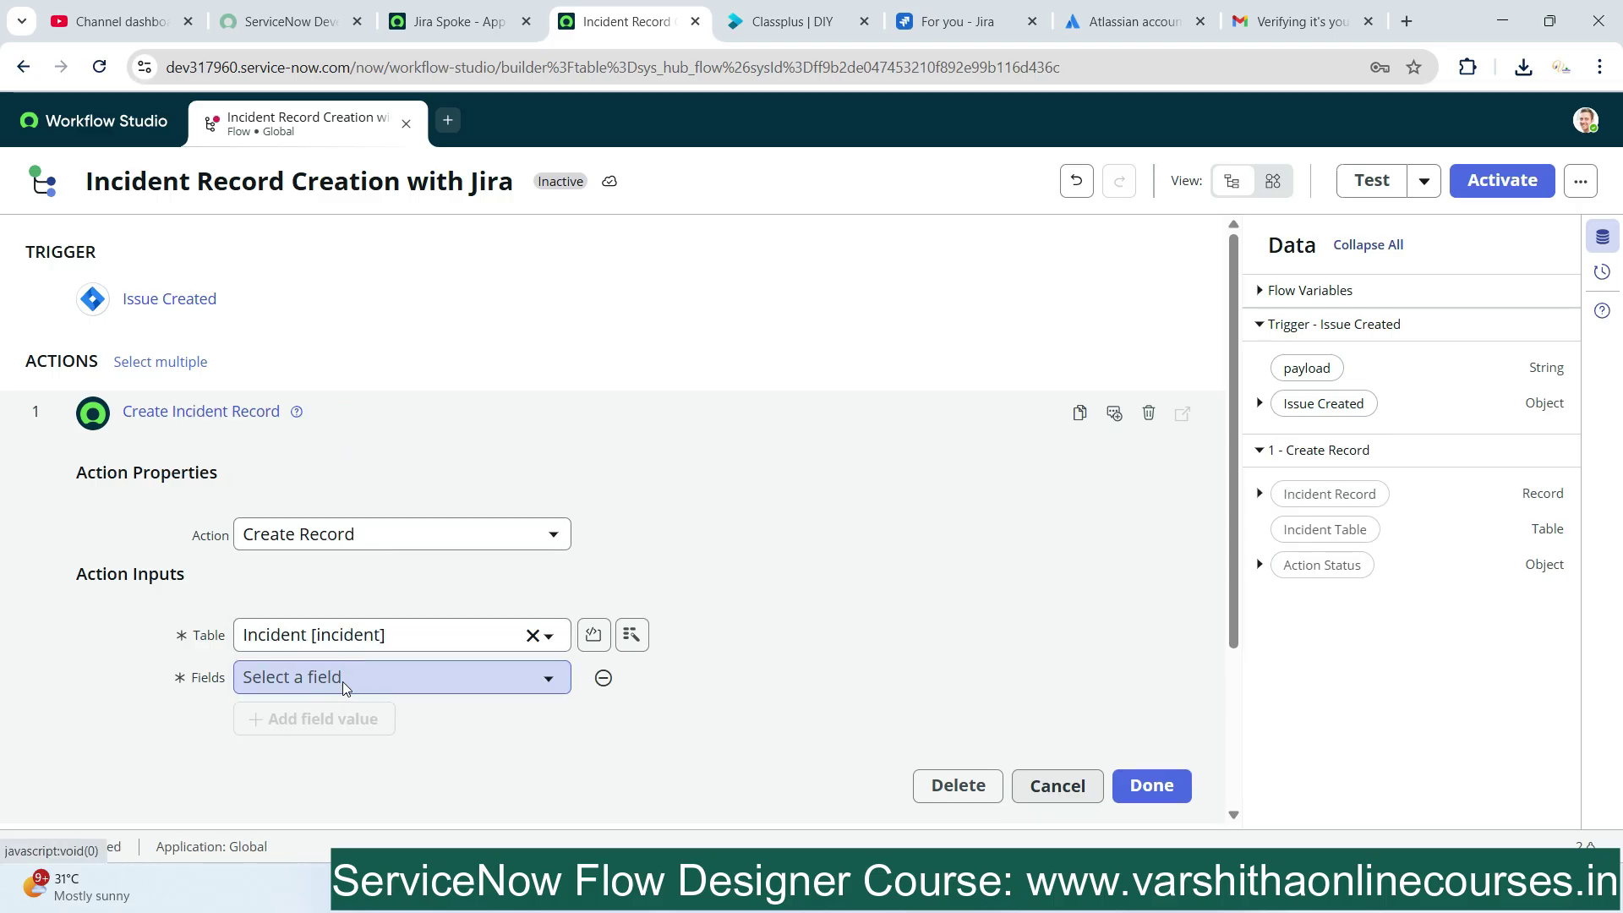
left_click(343, 681)
type("desc")
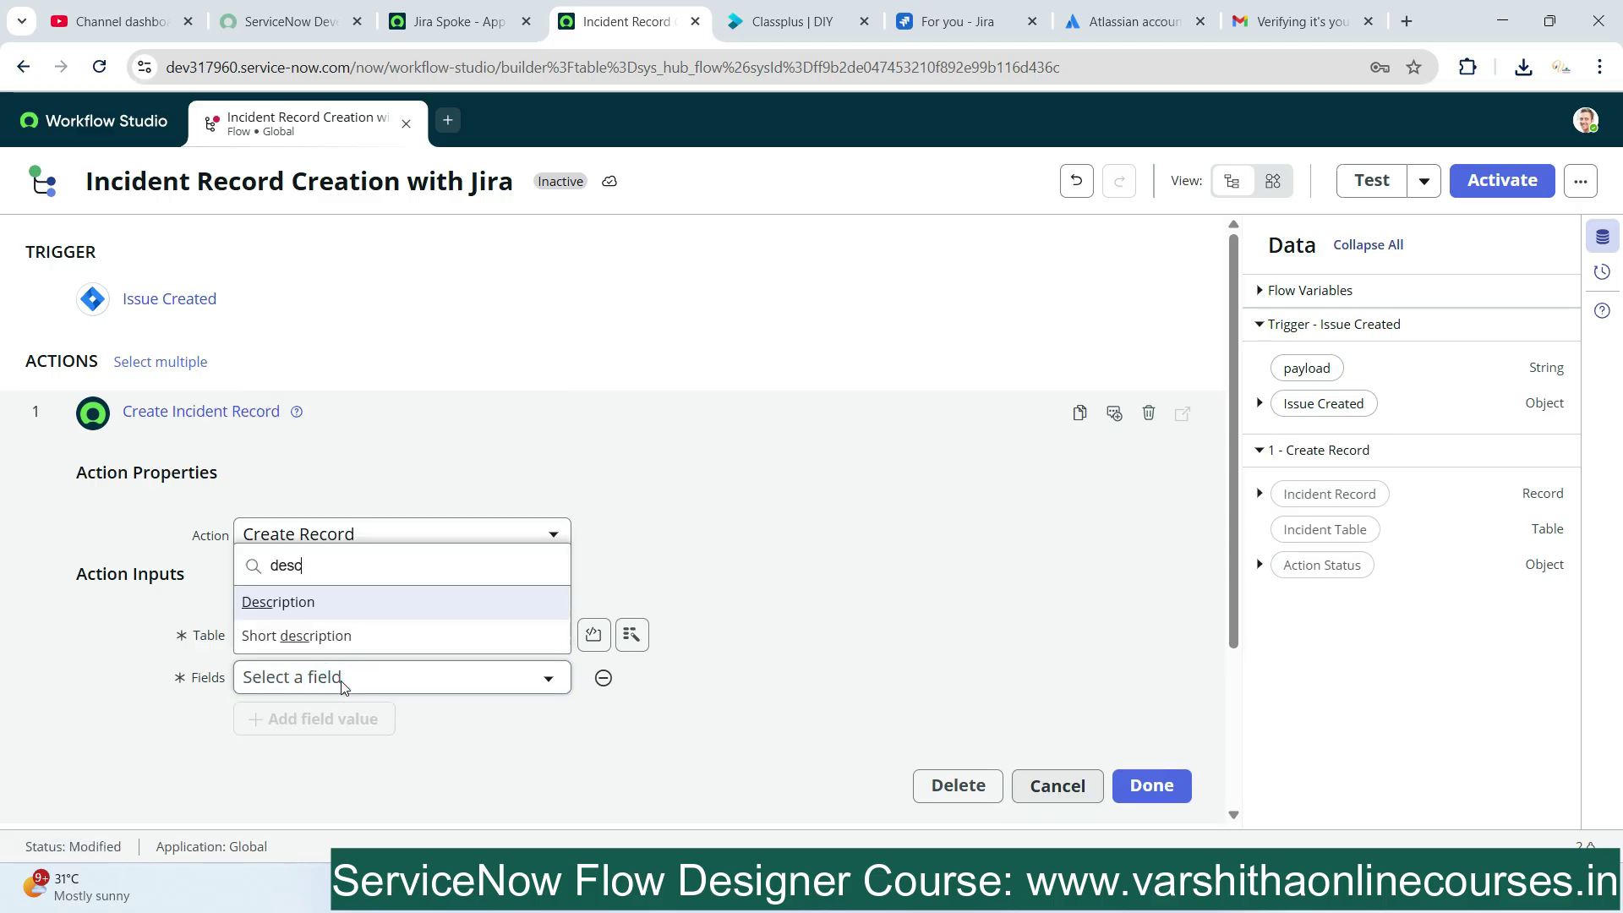
left_click(287, 605)
left_click(661, 678)
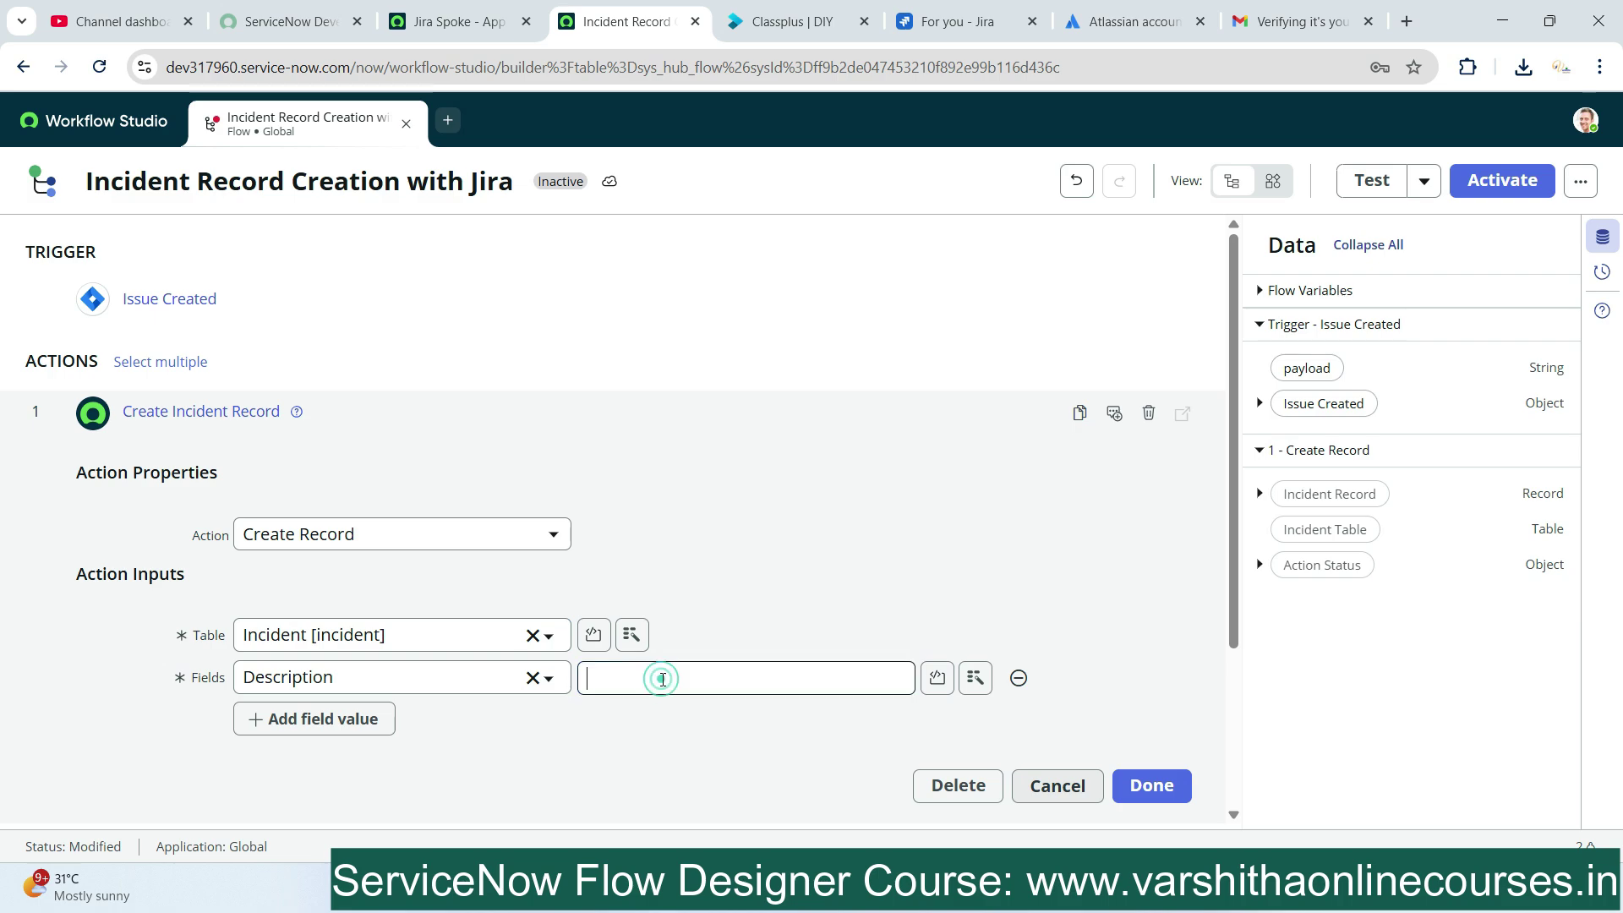
type("Test record creation ")
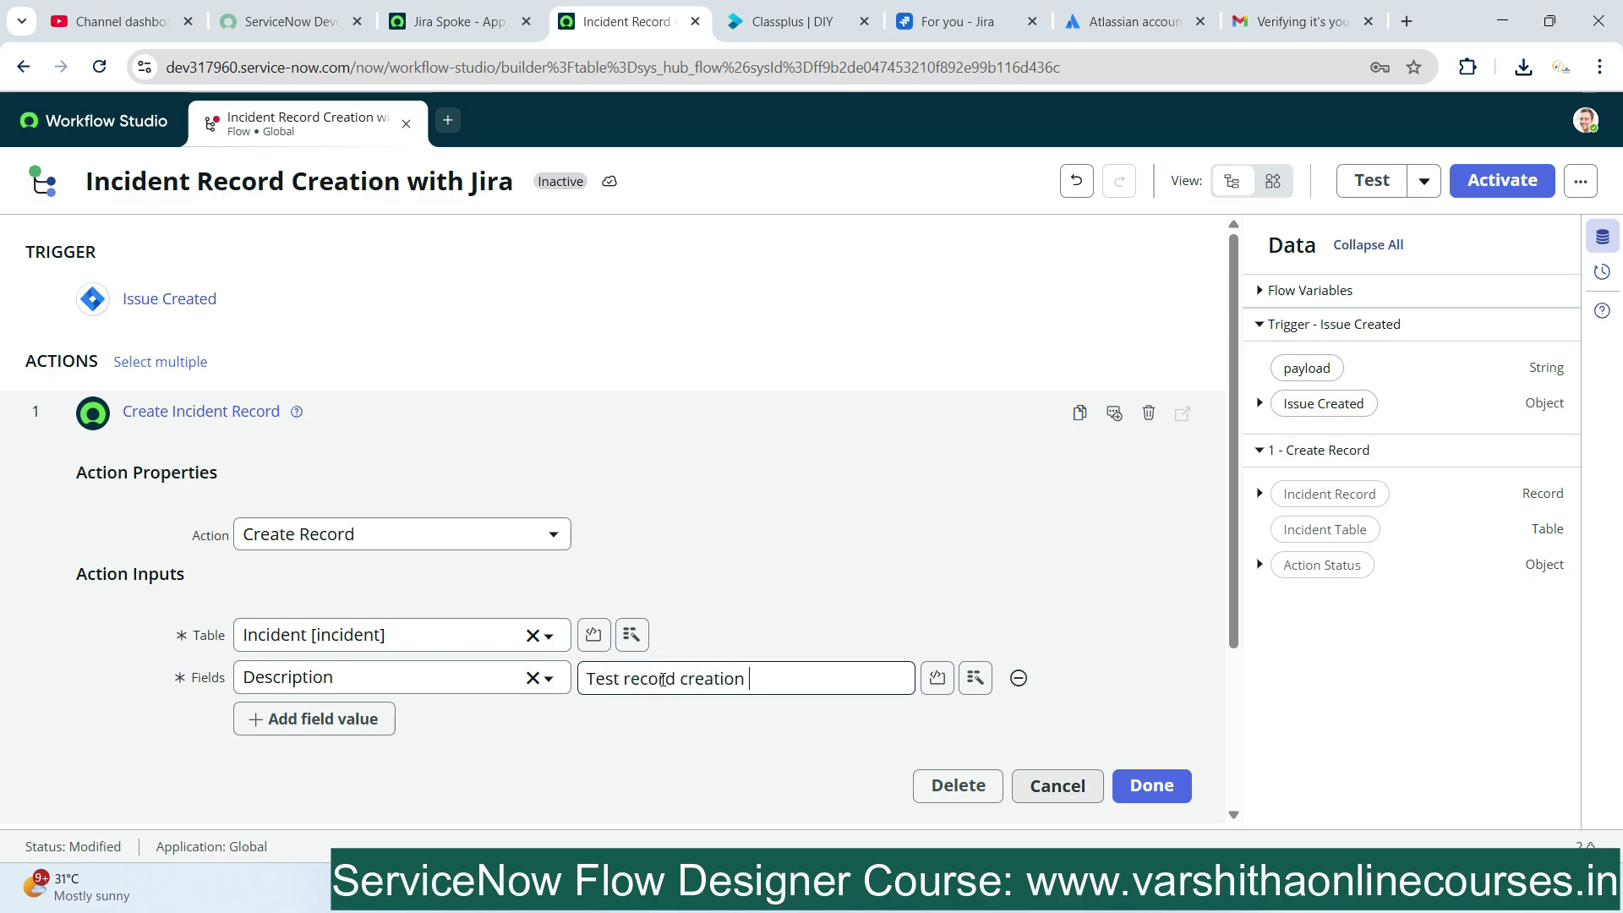
type("with Jira")
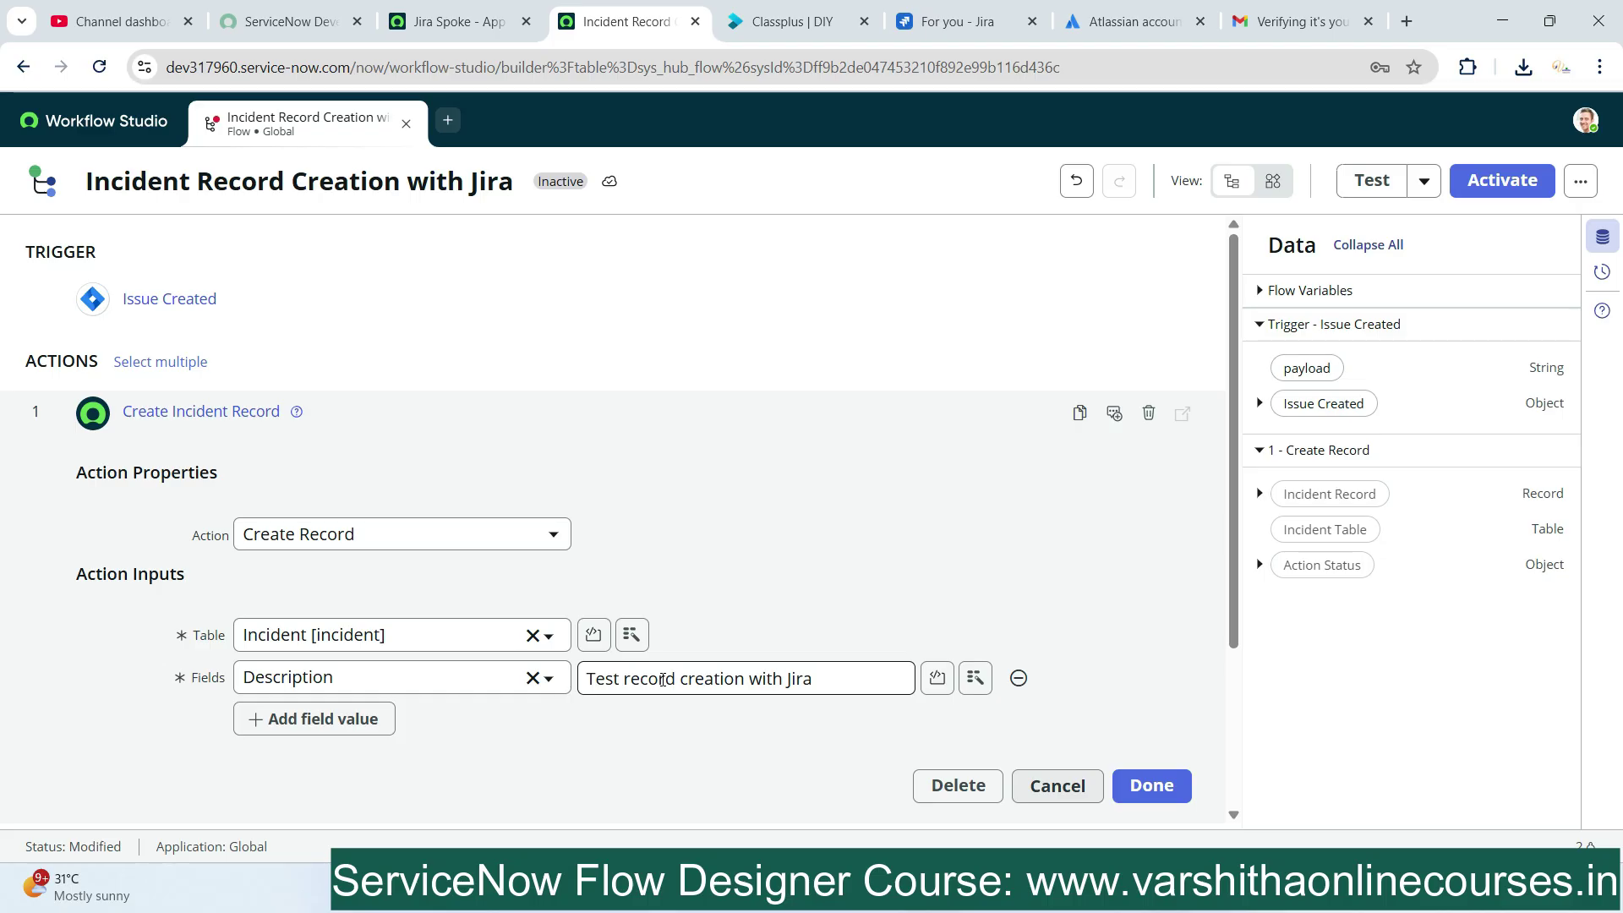
type(" application")
scroll(674, 546, "down", 2)
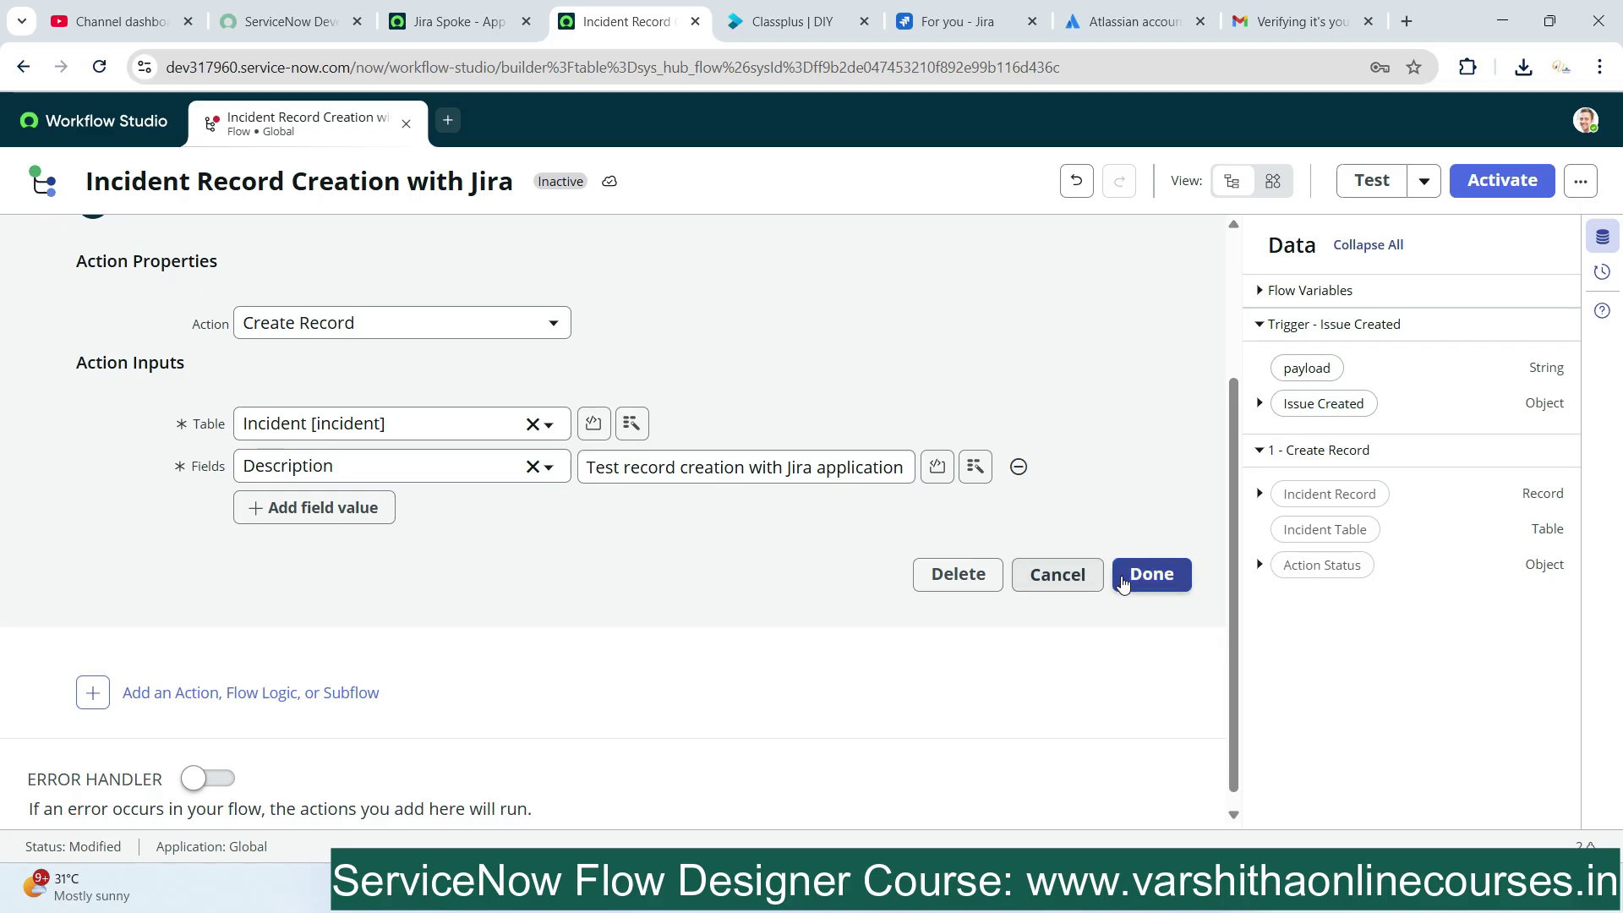
left_click(1152, 574)
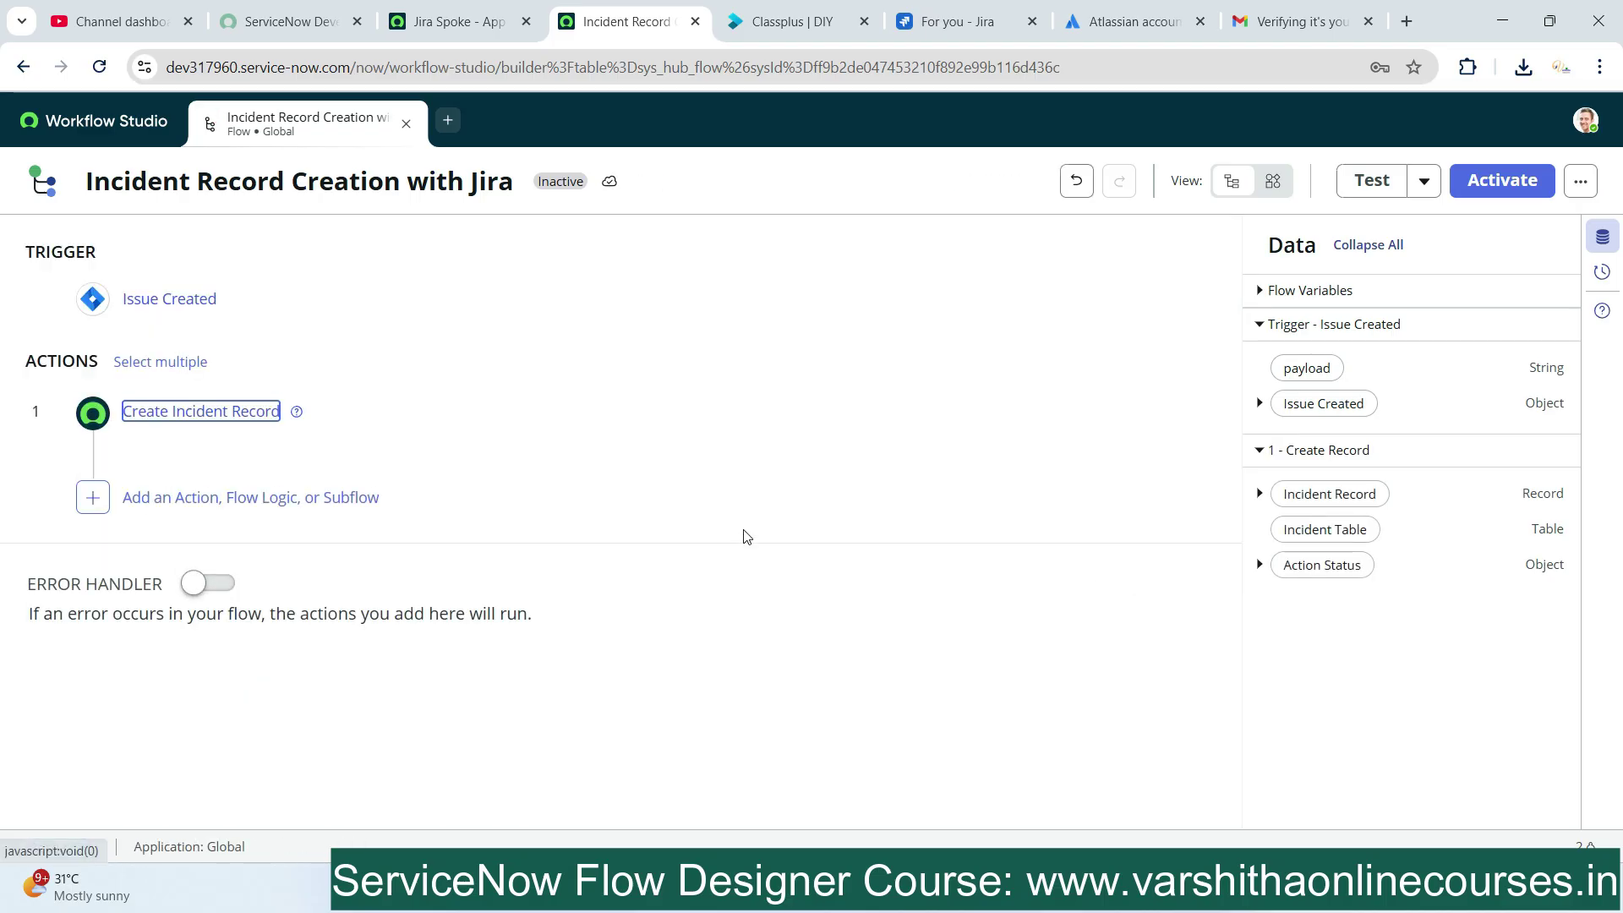
Look at the Atlassian API token list and the Jira home page, and return to the flow in Workflow Studio
left_click(1112, 18)
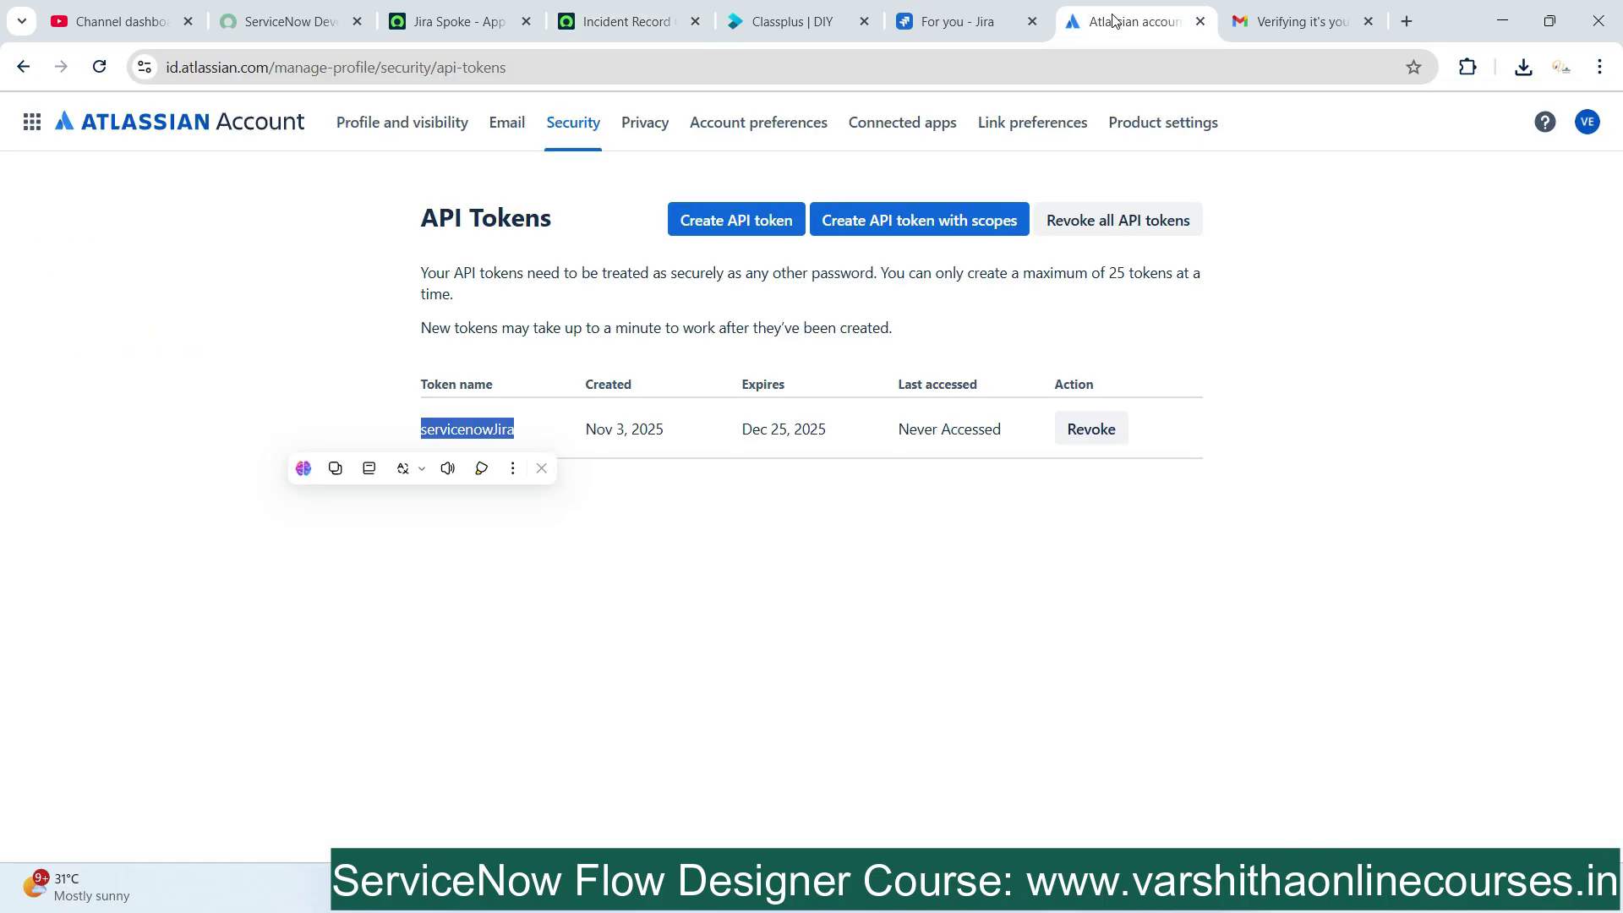
left_click(955, 21)
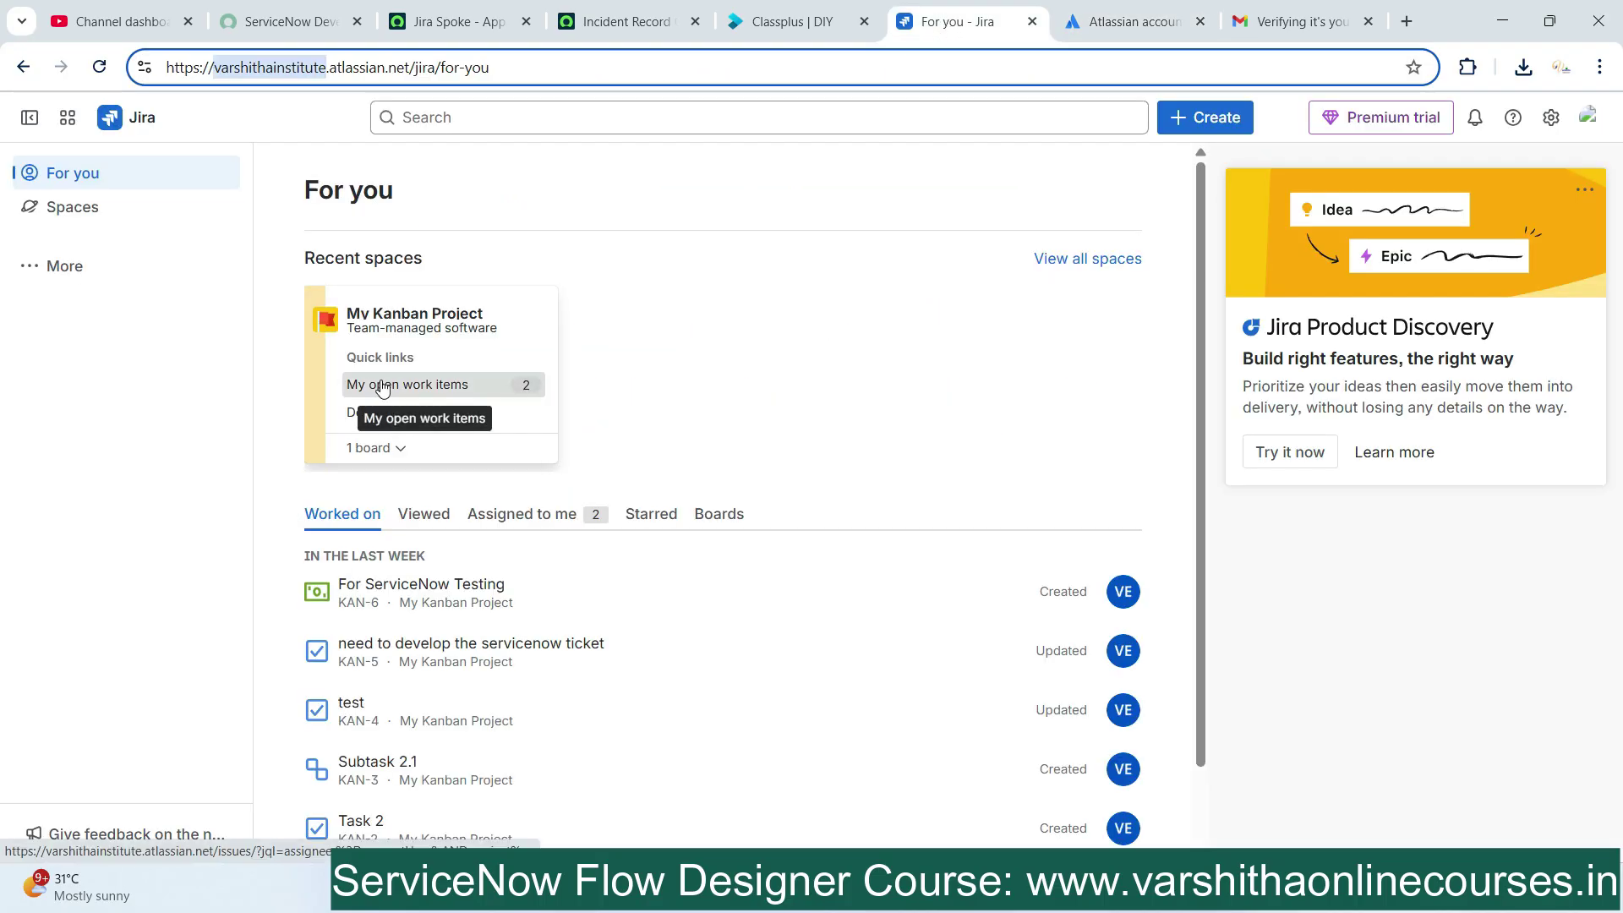
left_click(472, 25)
left_click(624, 21)
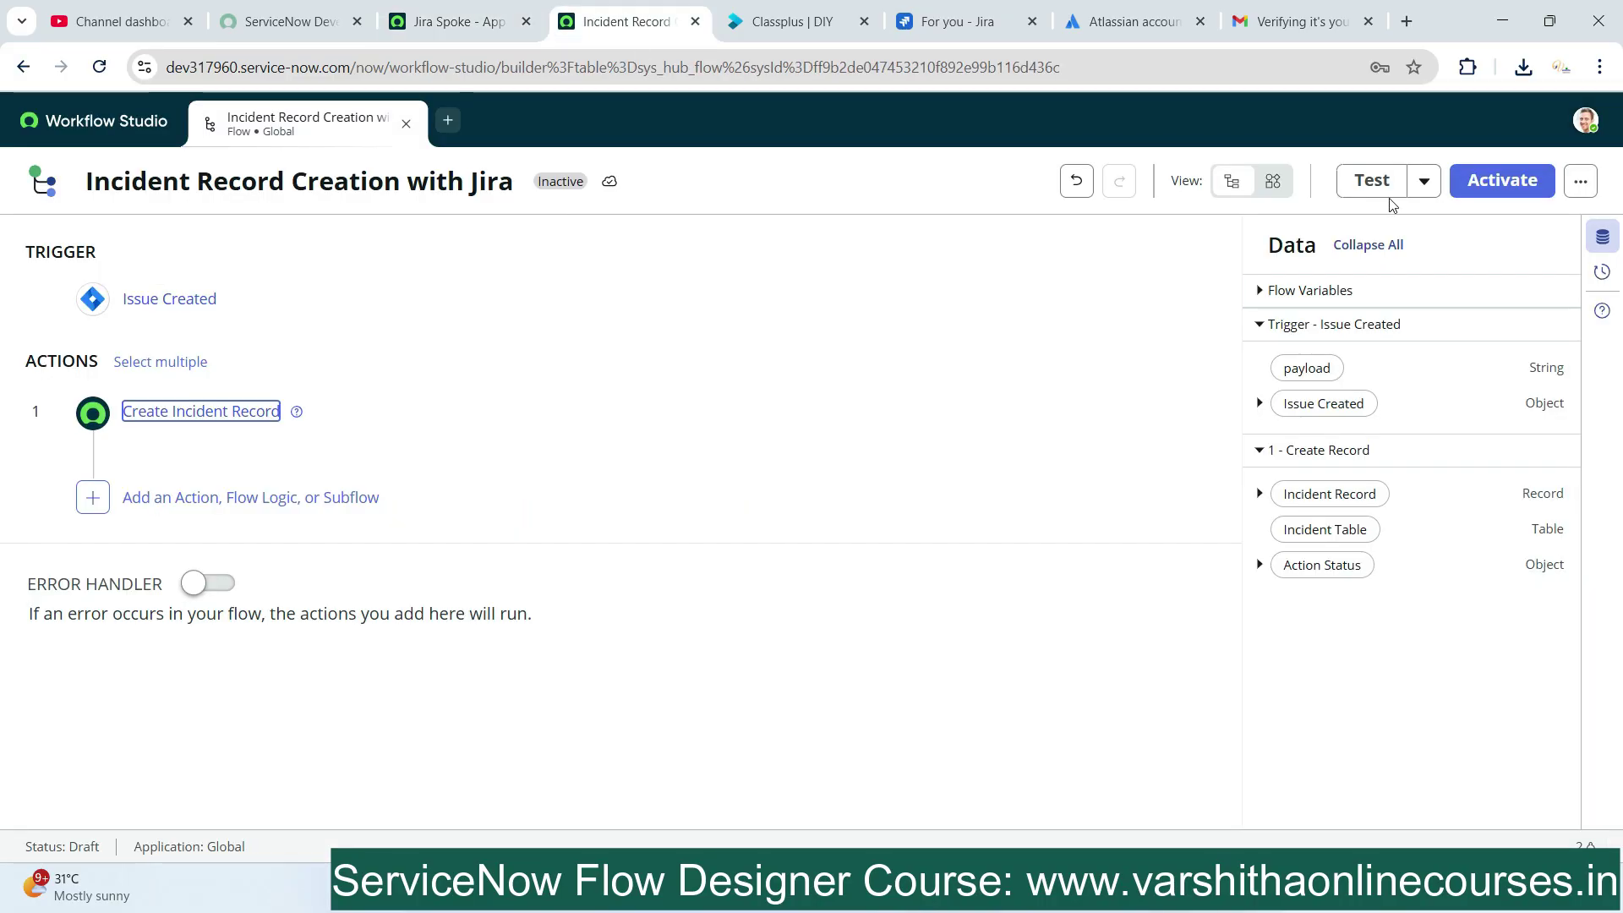
left_click(1422, 182)
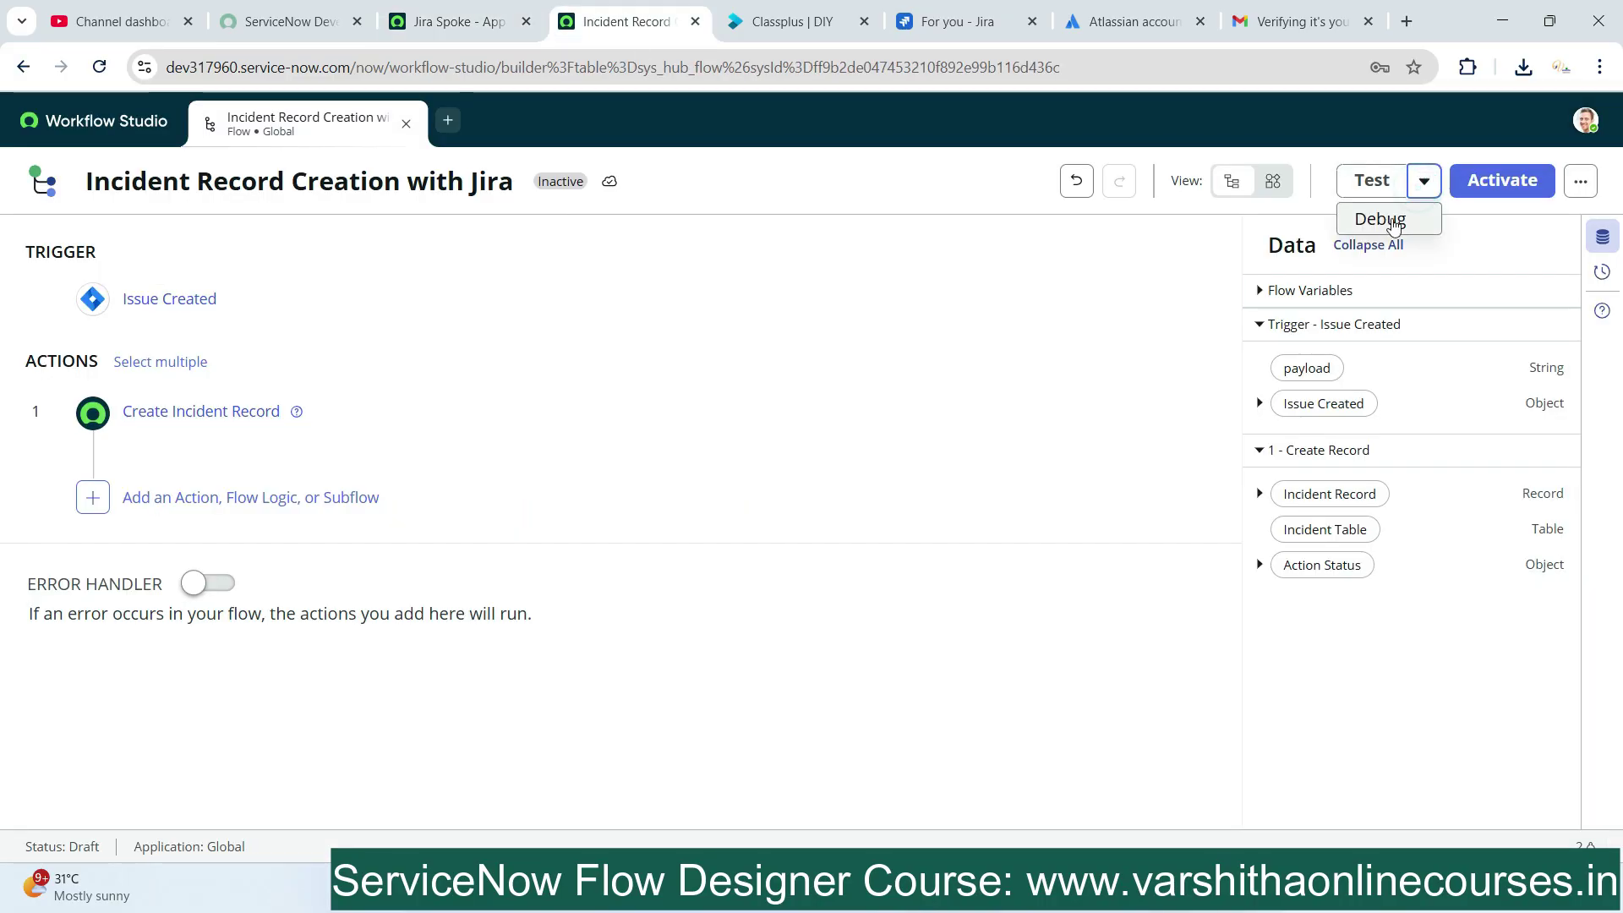
left_click(1178, 280)
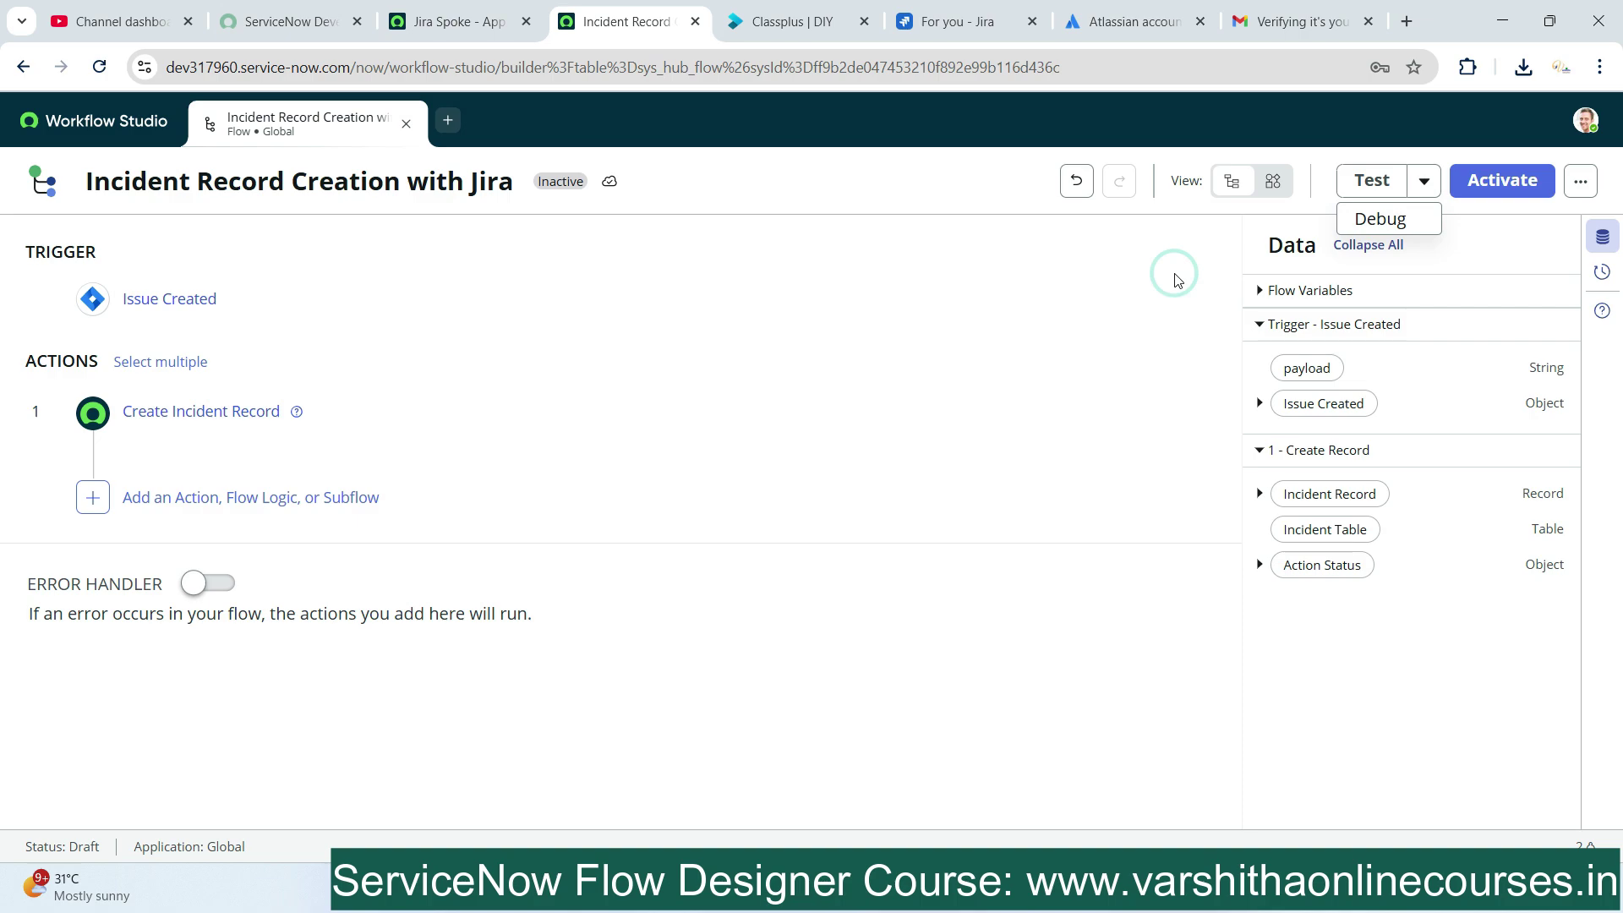
Start a new Jira feature in My Kanban Project with the summary "test record creation for the ServiceNow" and copy the summary text
left_click(1130, 30)
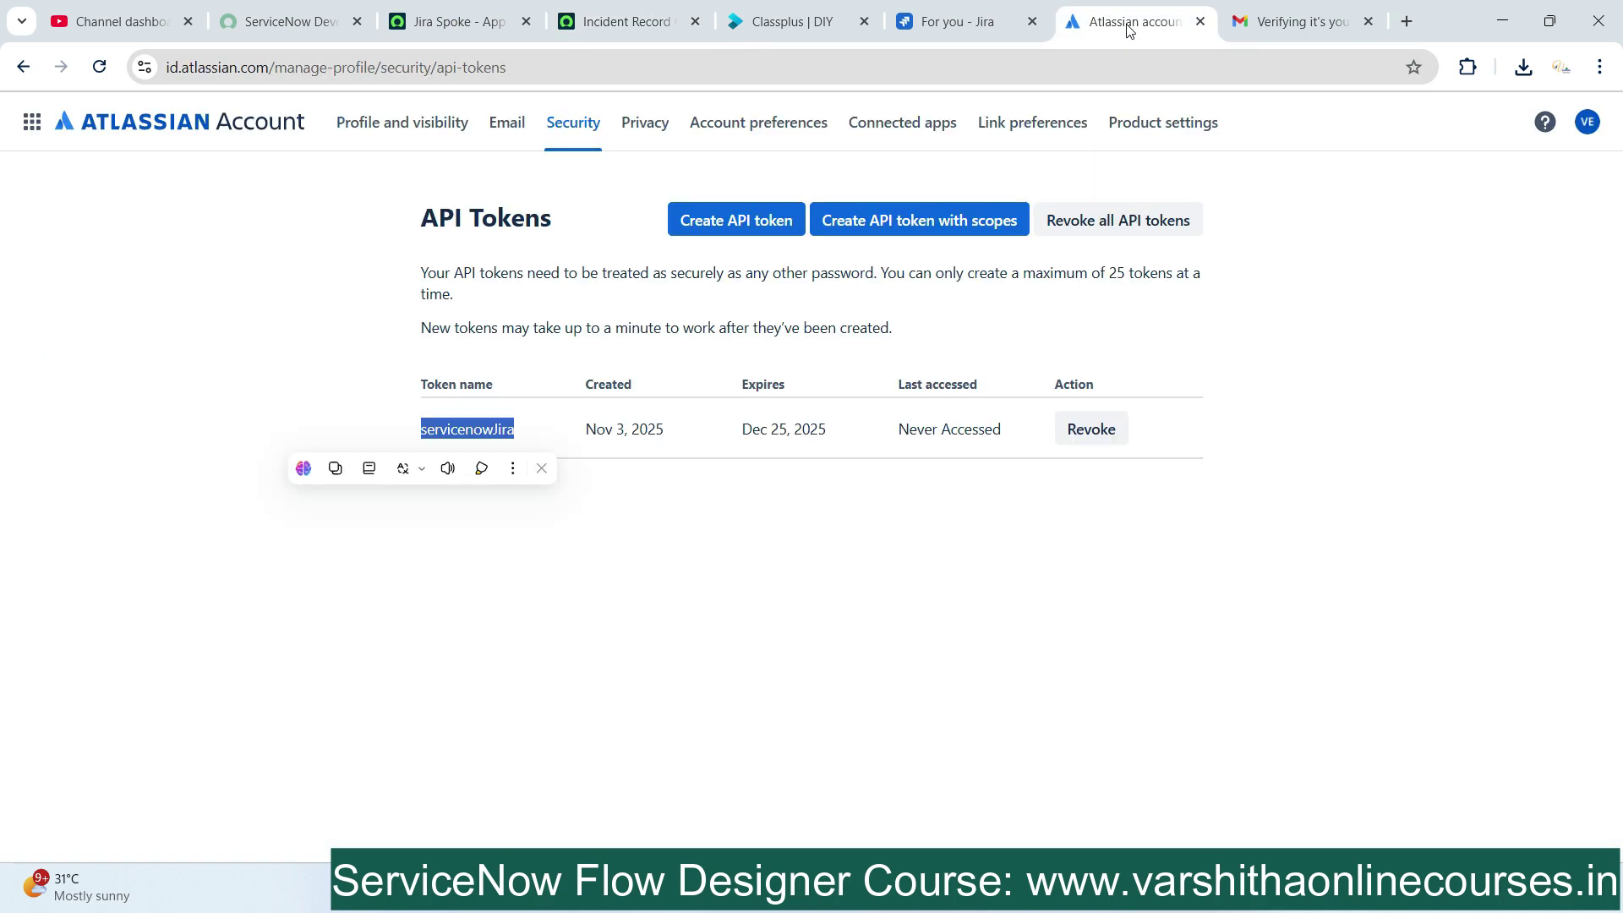
left_click(962, 32)
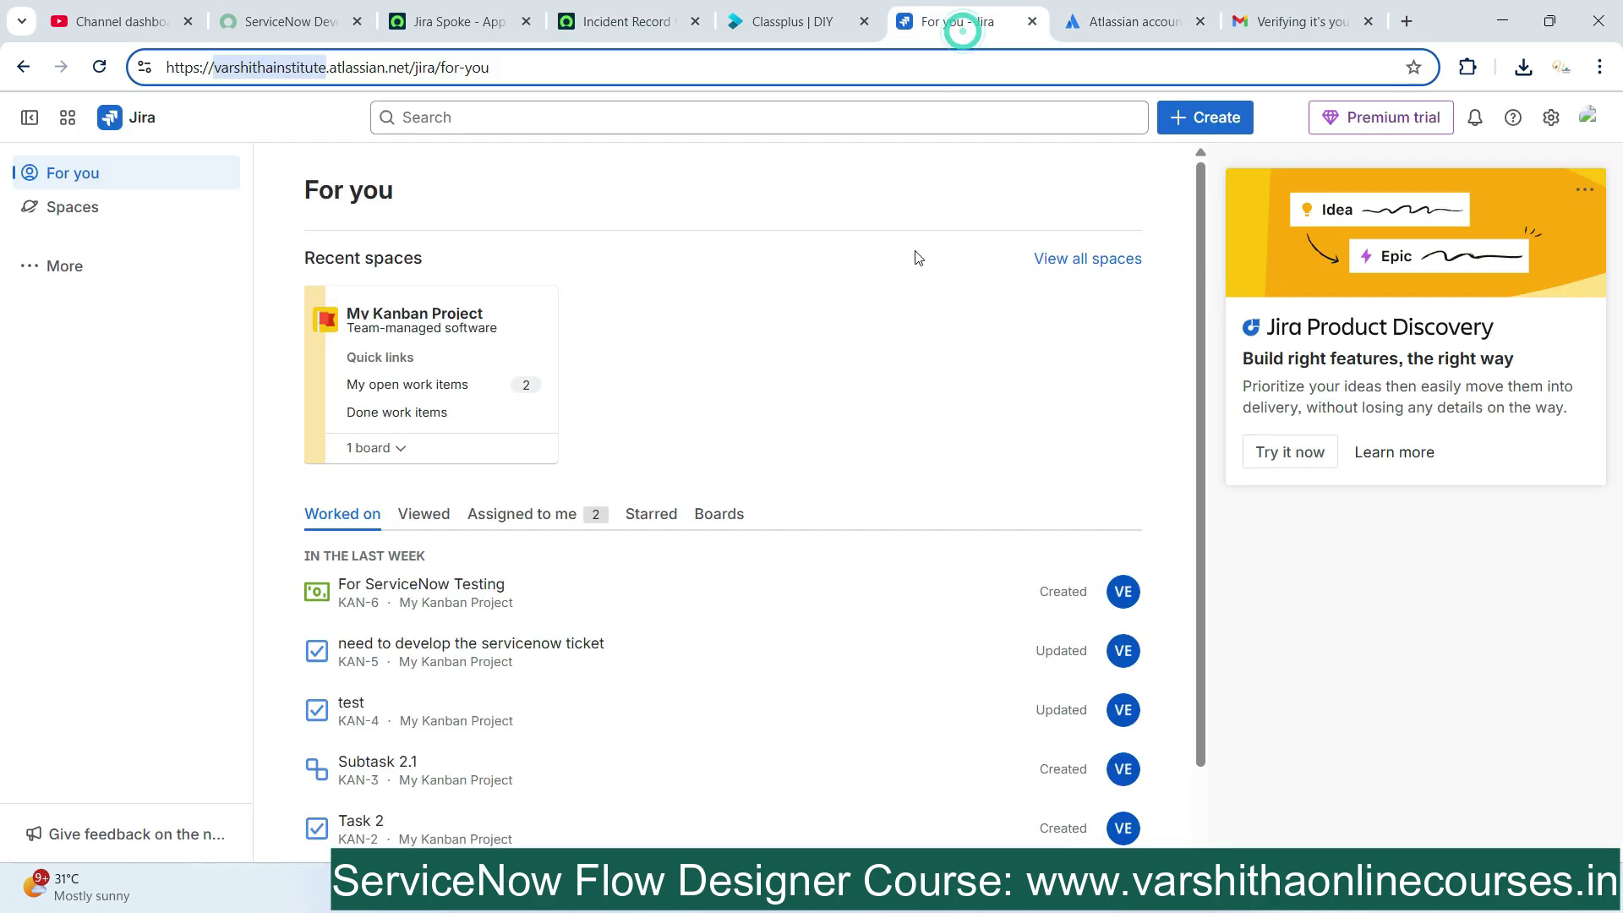
left_click(1178, 115)
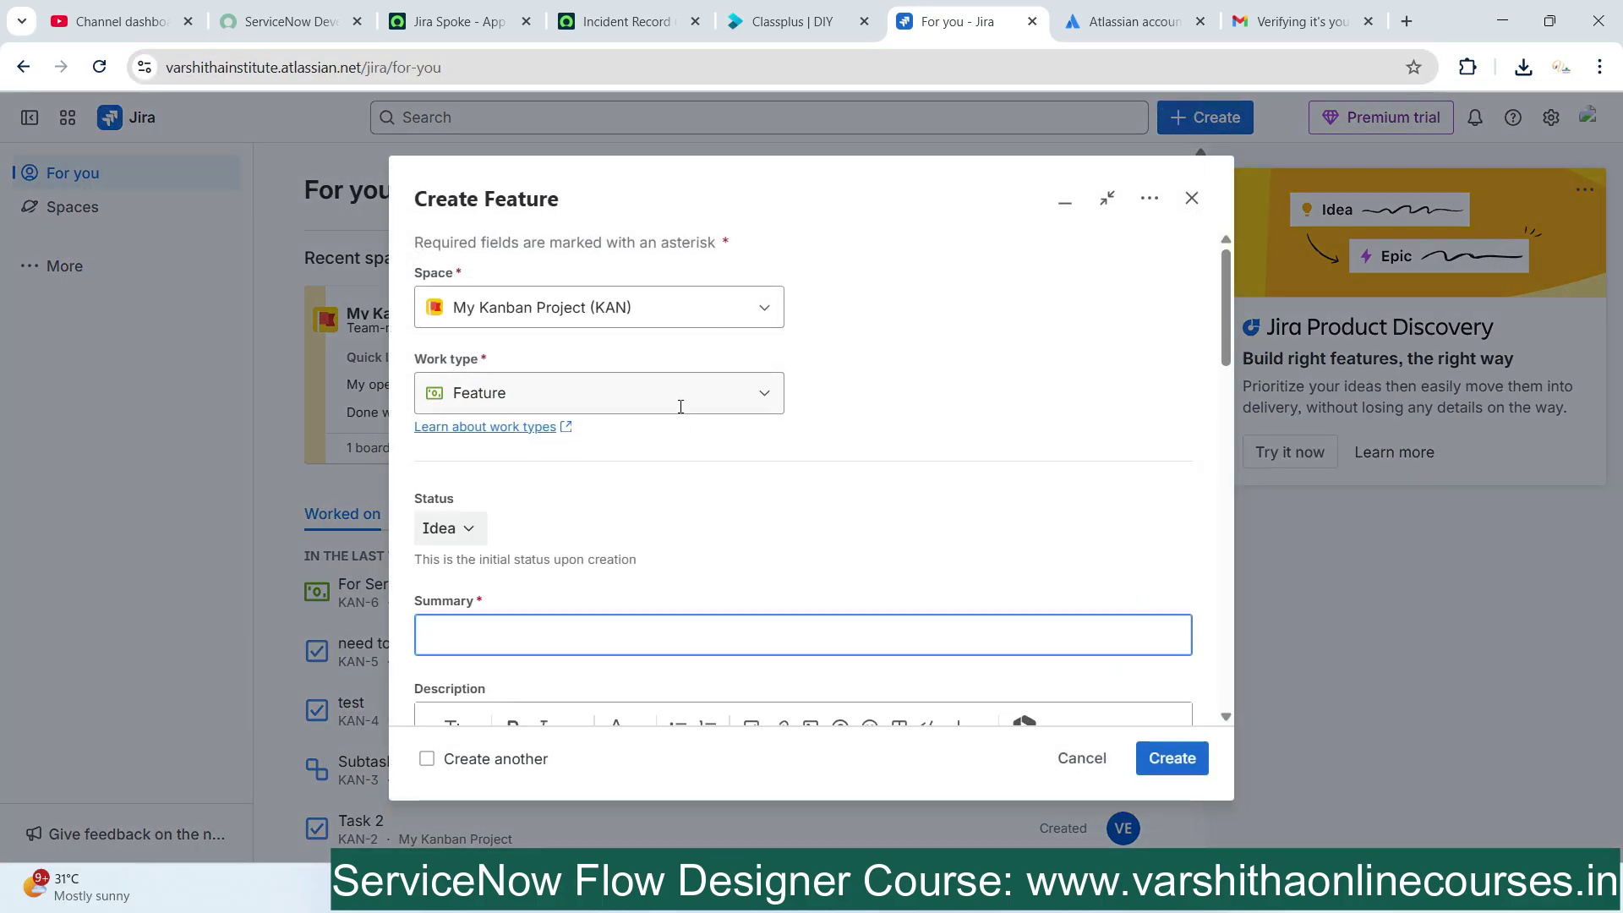
scroll(835, 319, "down", 2)
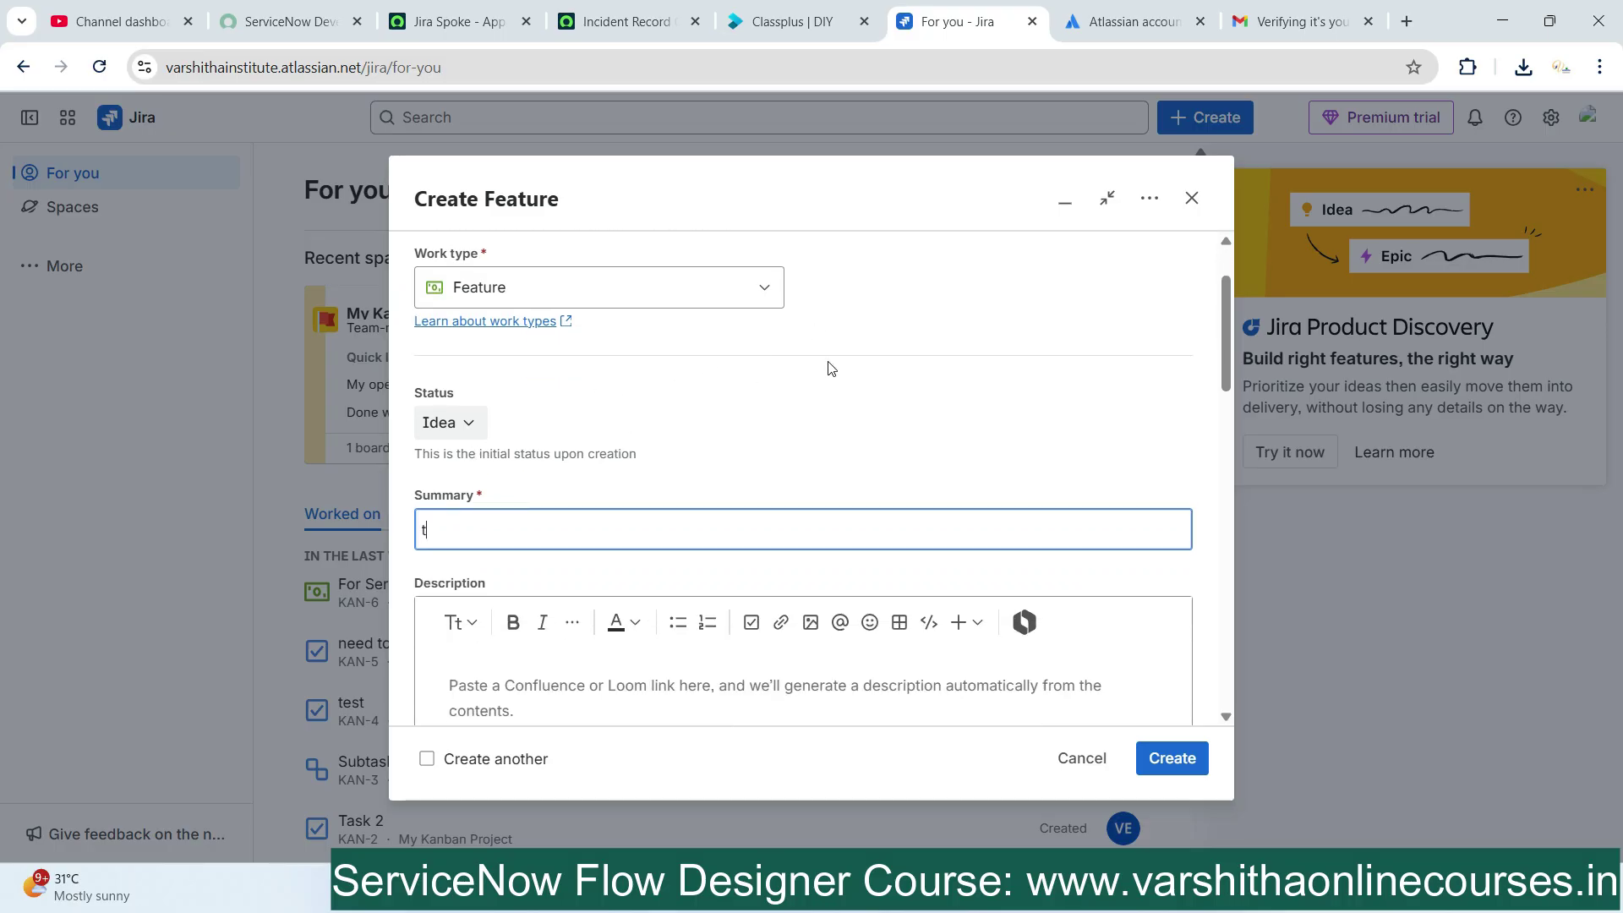
type("rd ")
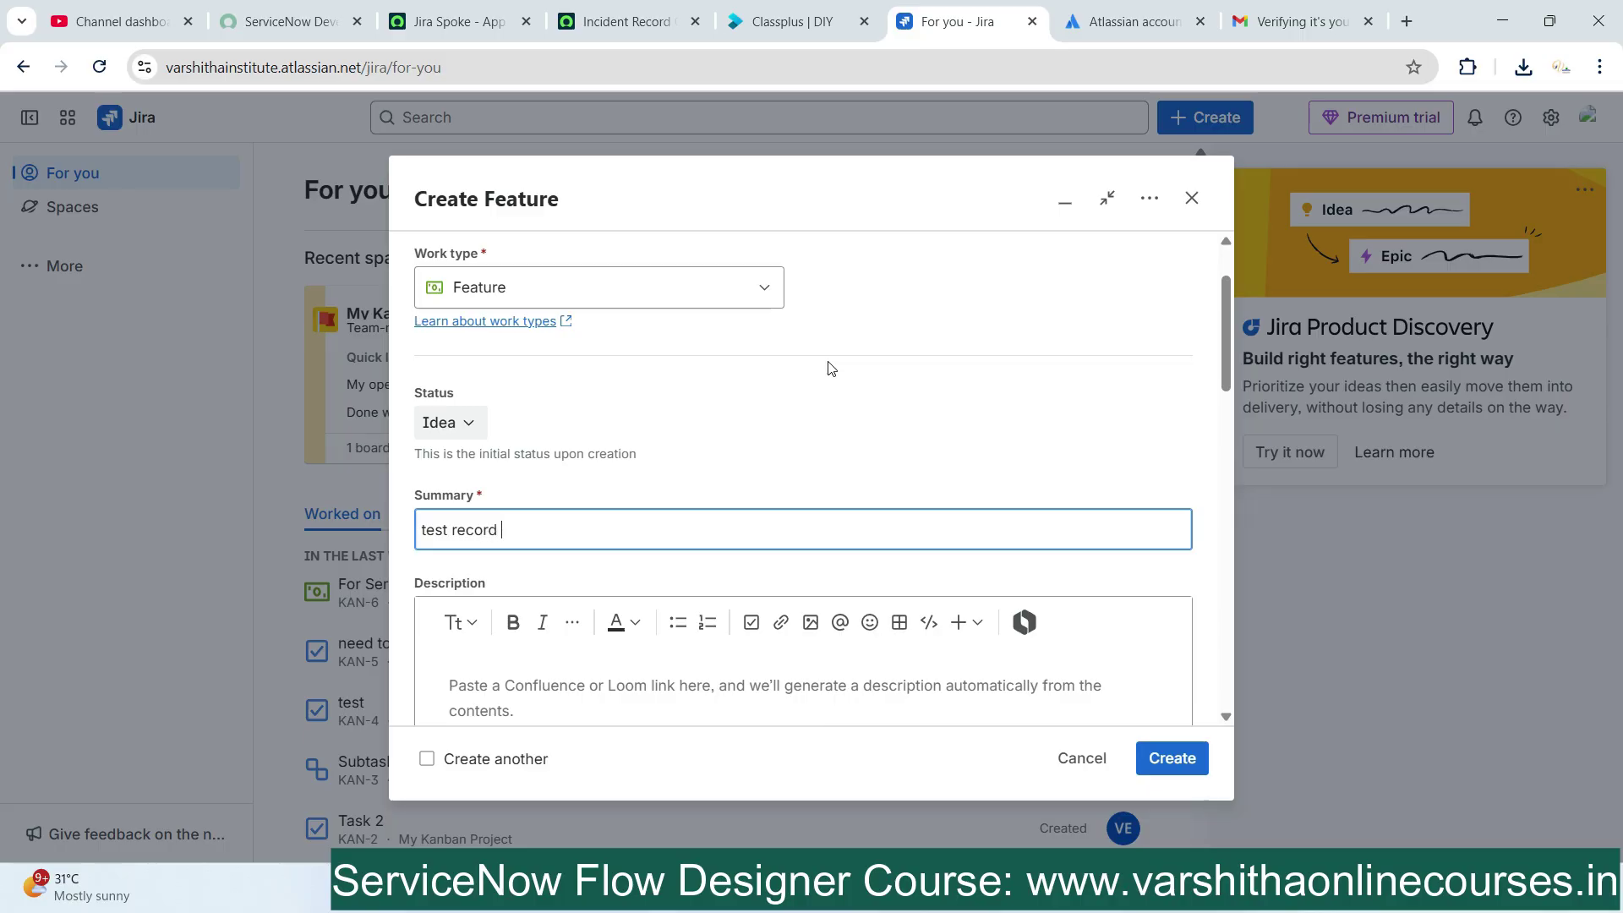
type("creation f")
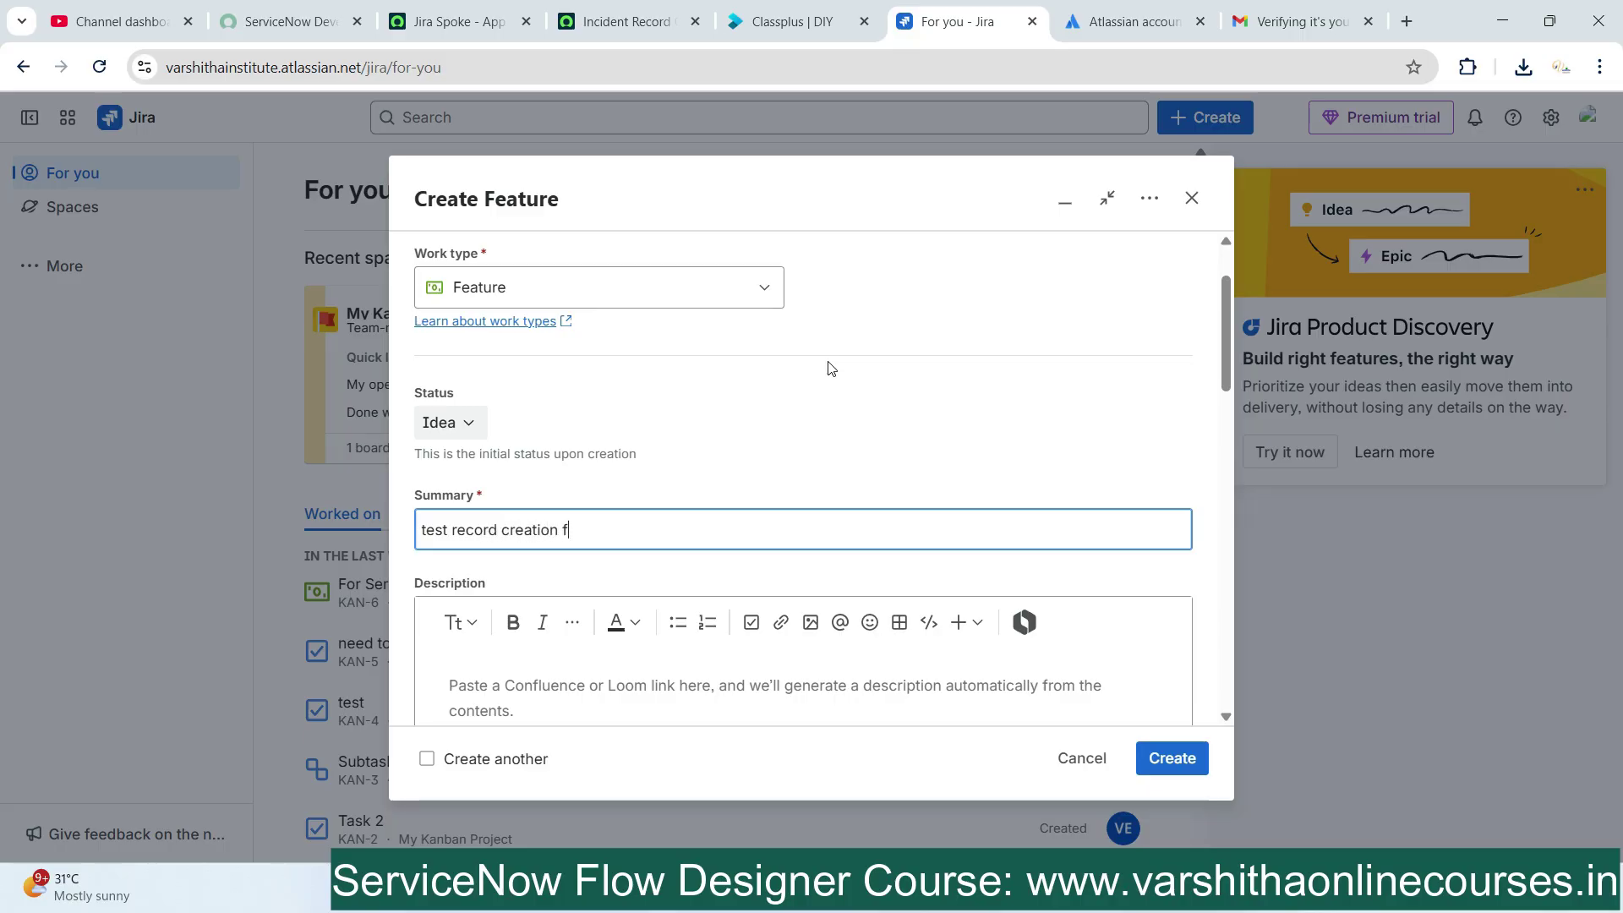
type("or the Service")
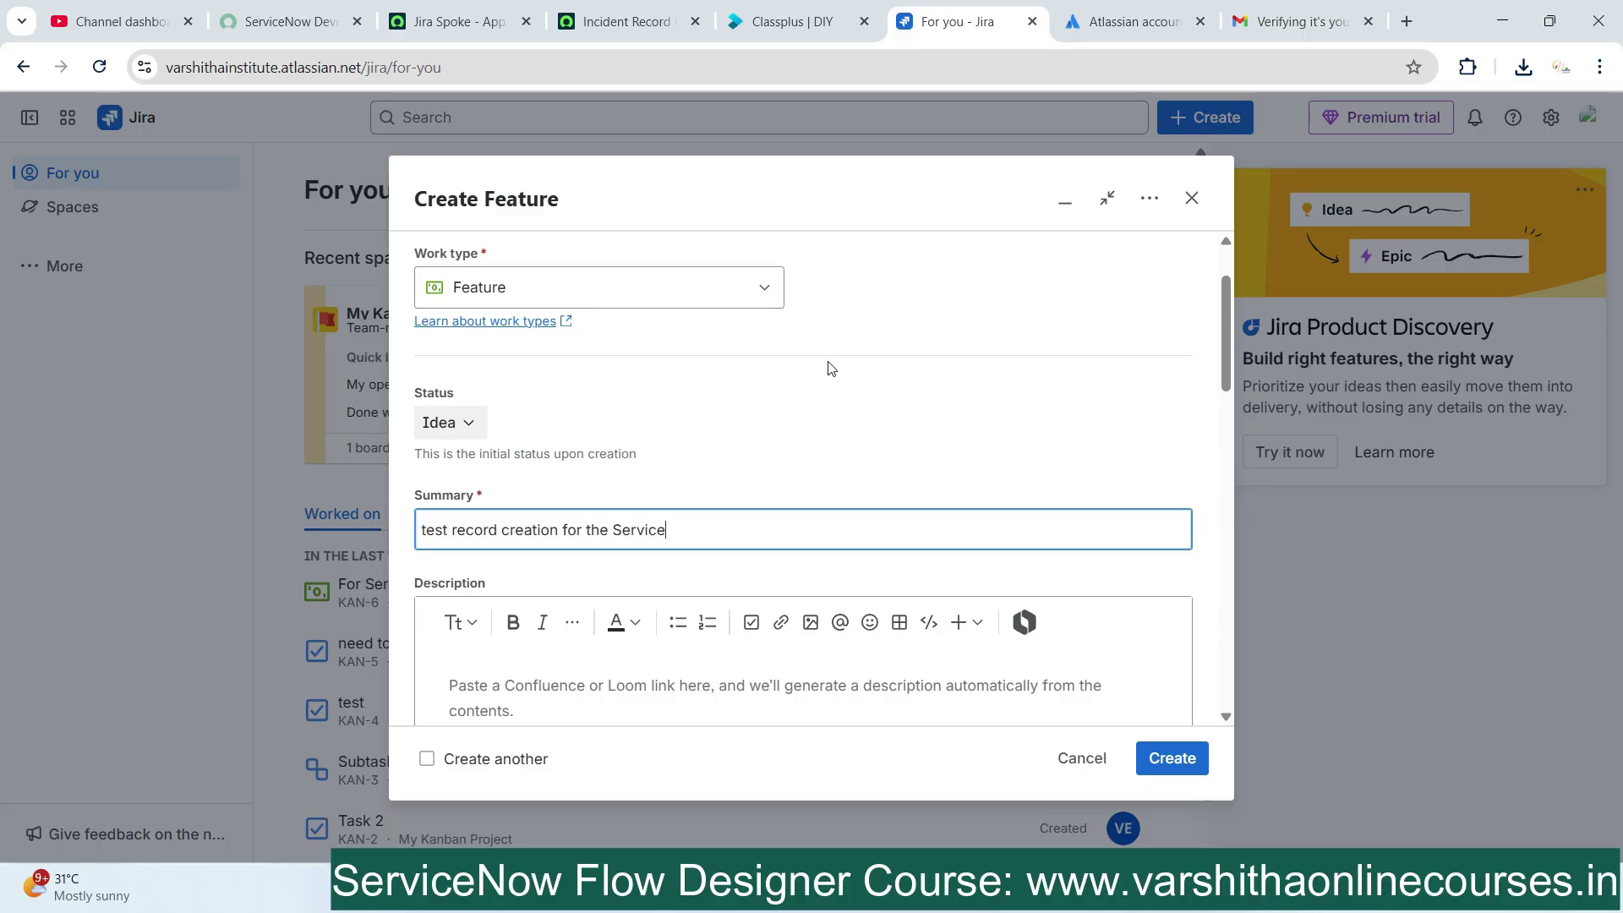
type("Now")
key("ctrl+a")
key("ctrl+c")
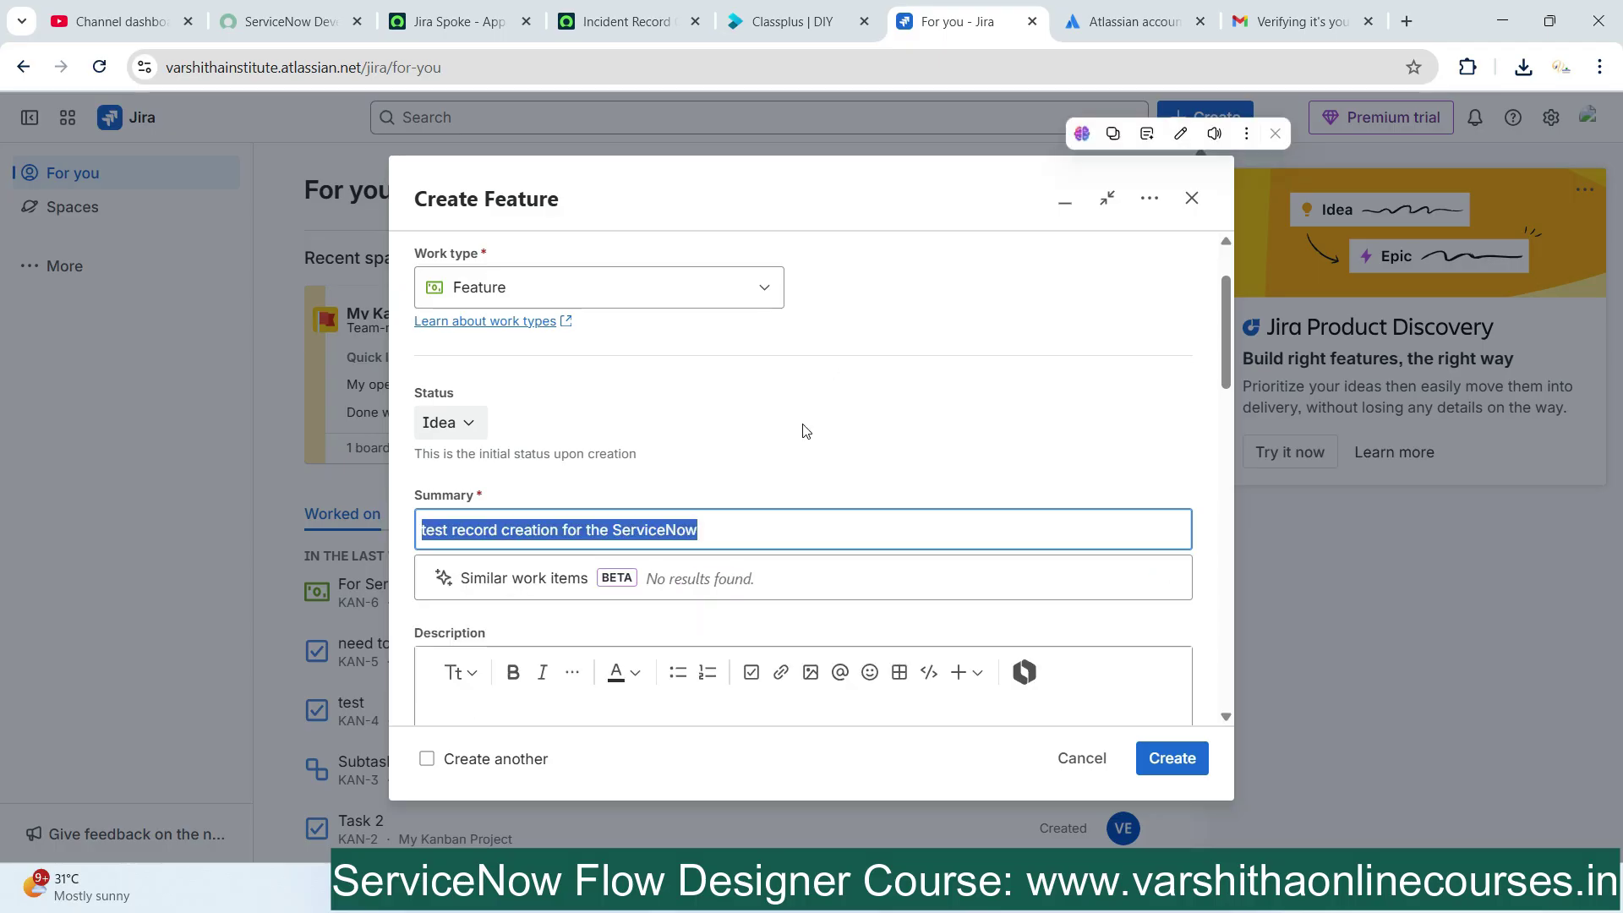
Set the new feature's priority to High and its due date to Nov 11, 2025
scroll(801, 433, "down", 3)
scroll(663, 555, "down", 4)
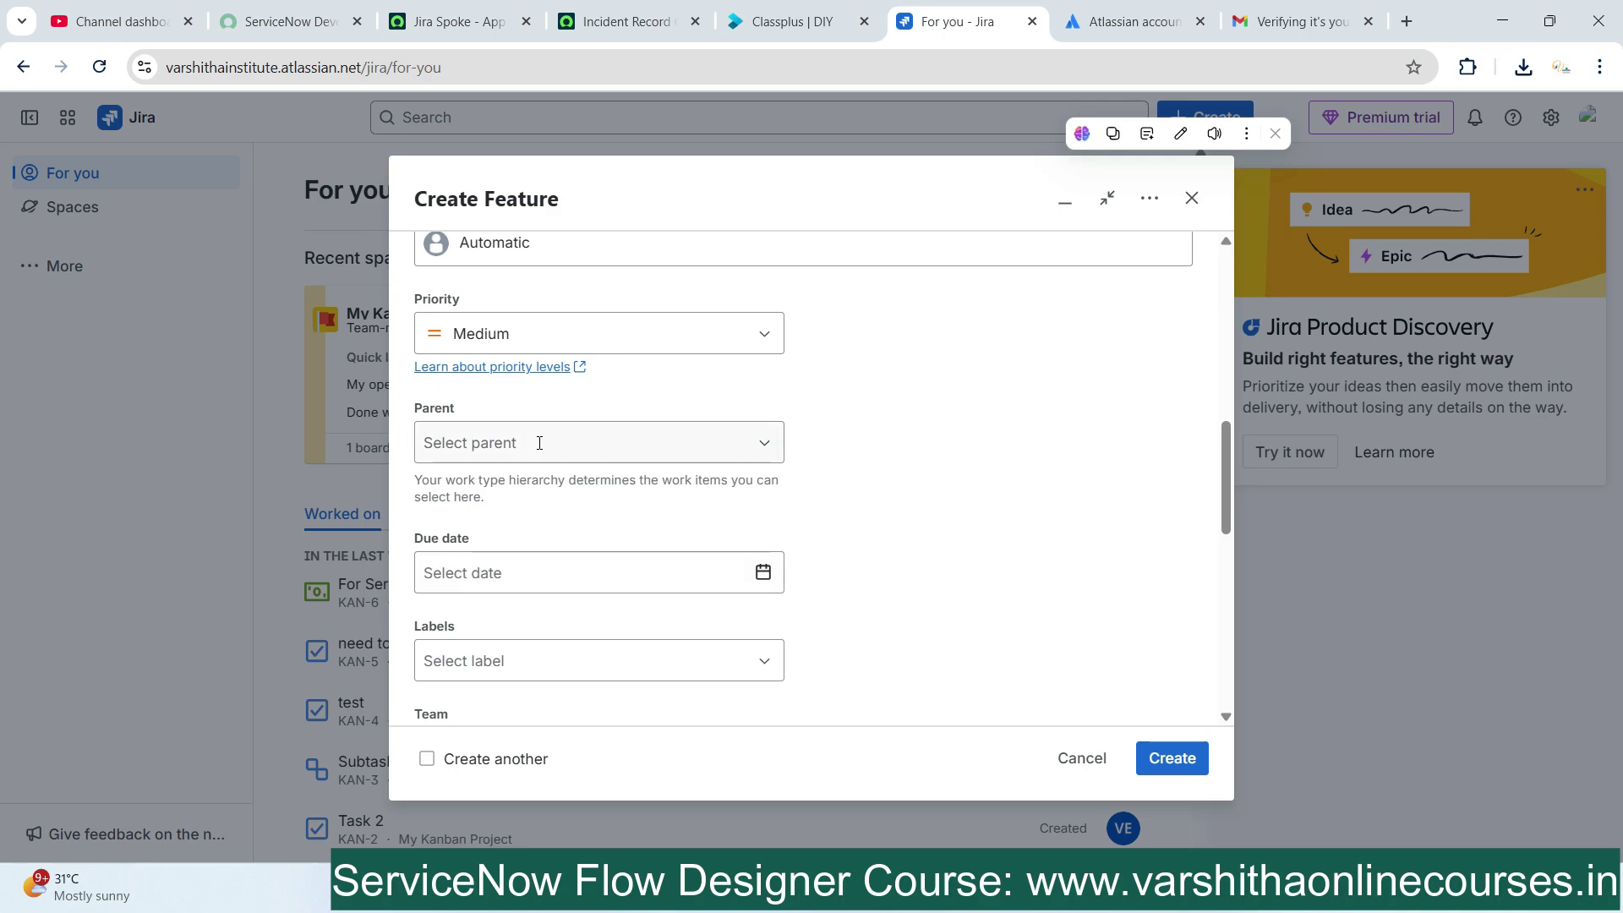
left_click(516, 334)
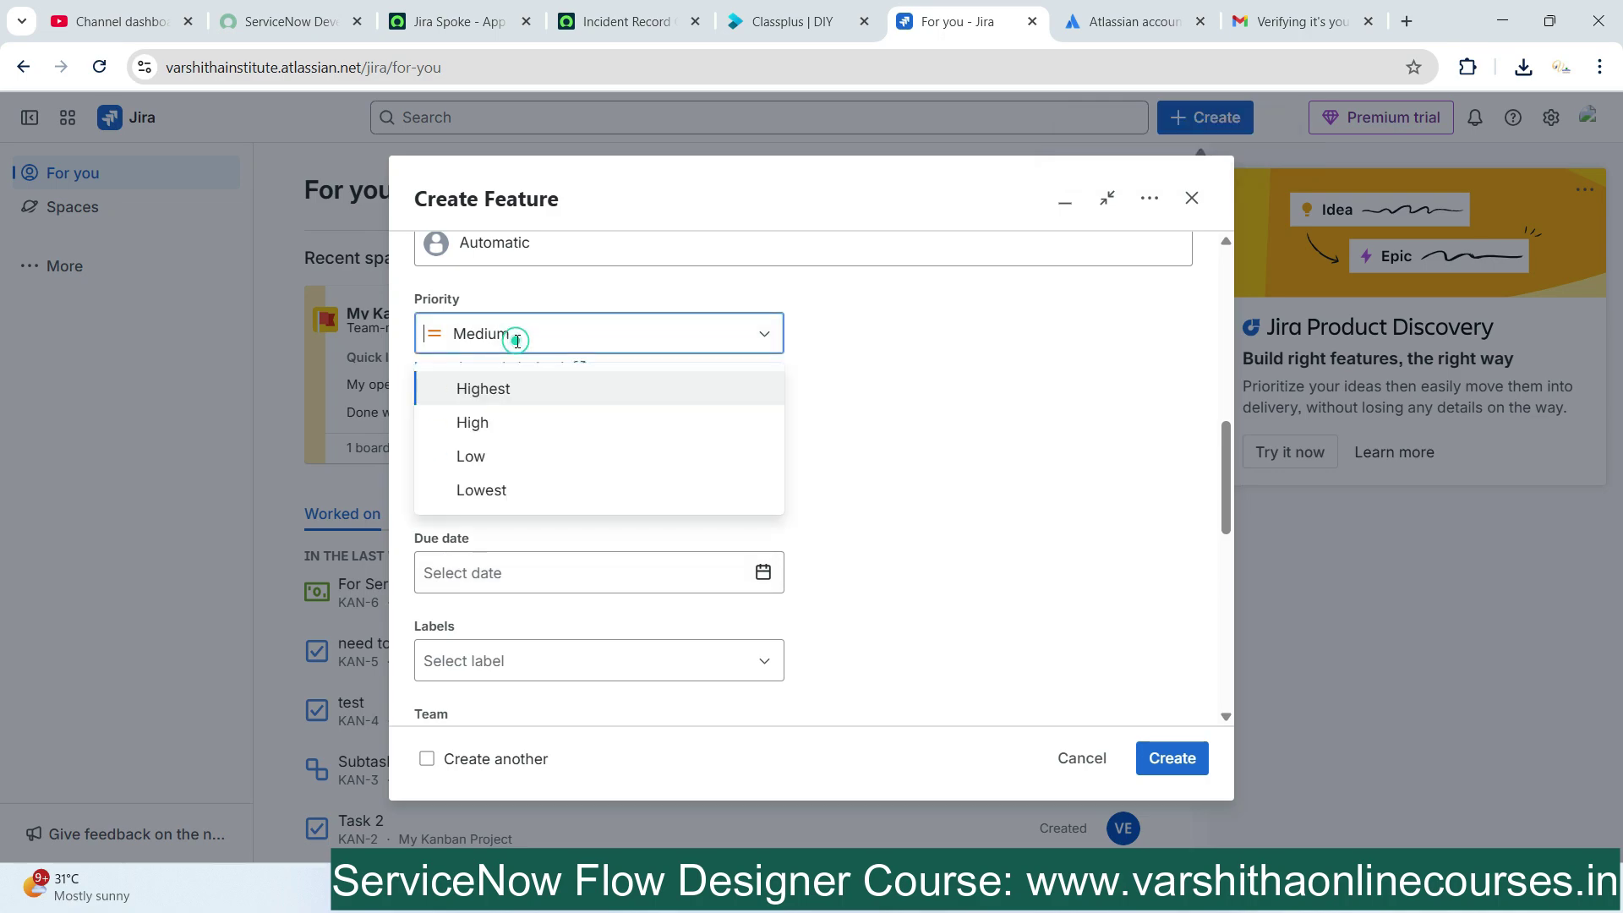
left_click(503, 422)
scroll(565, 471, "down", 3)
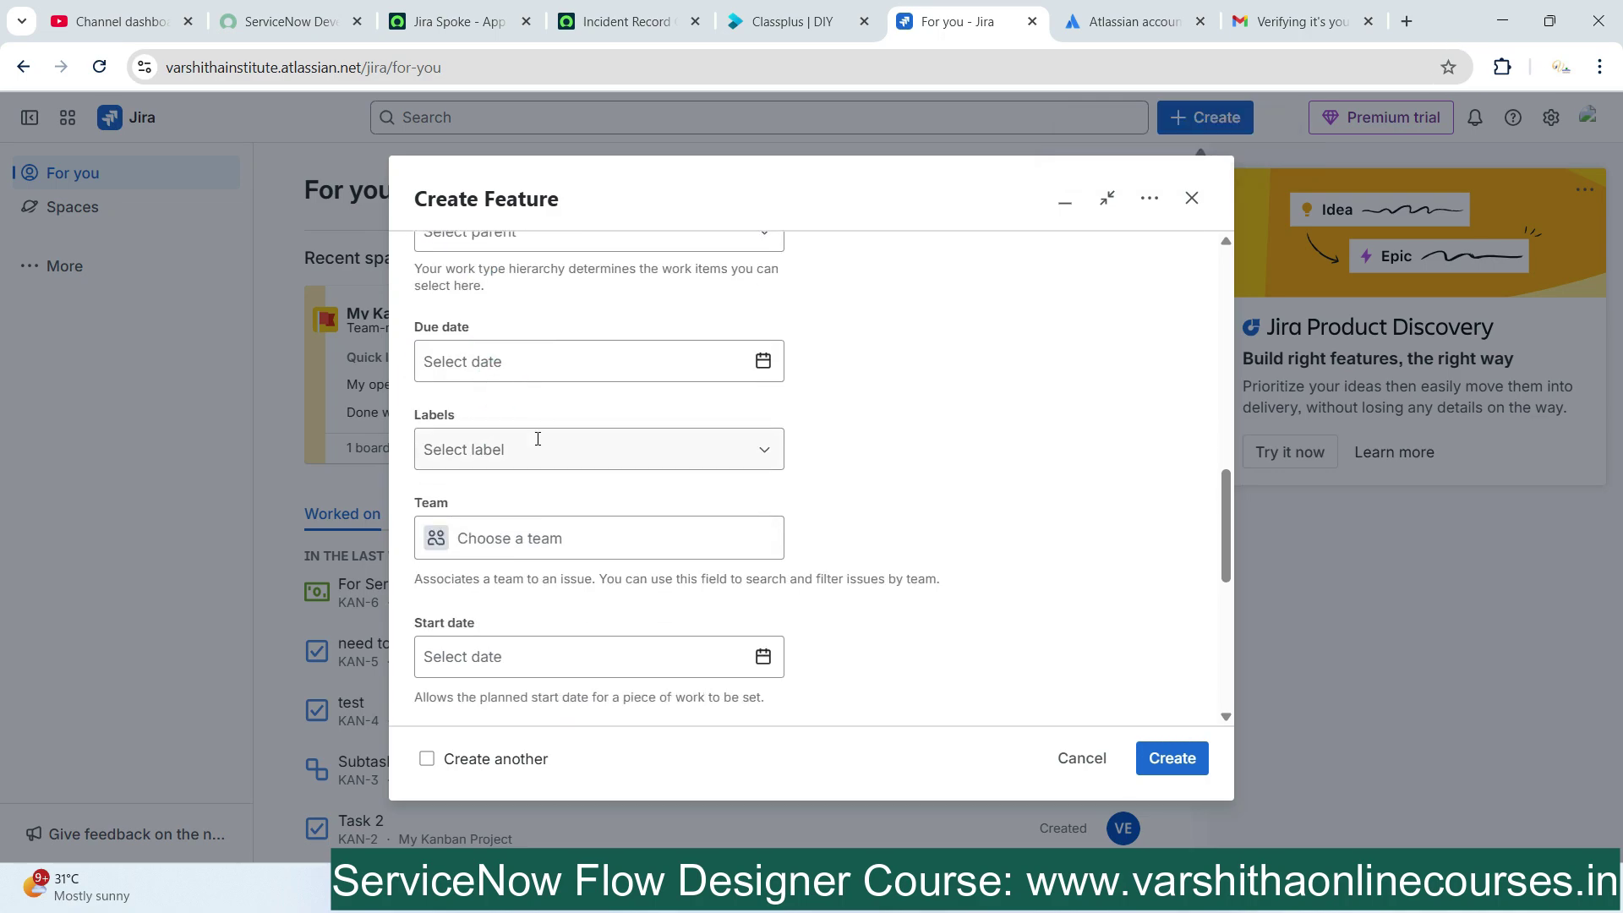
left_click(539, 443)
left_click(546, 368)
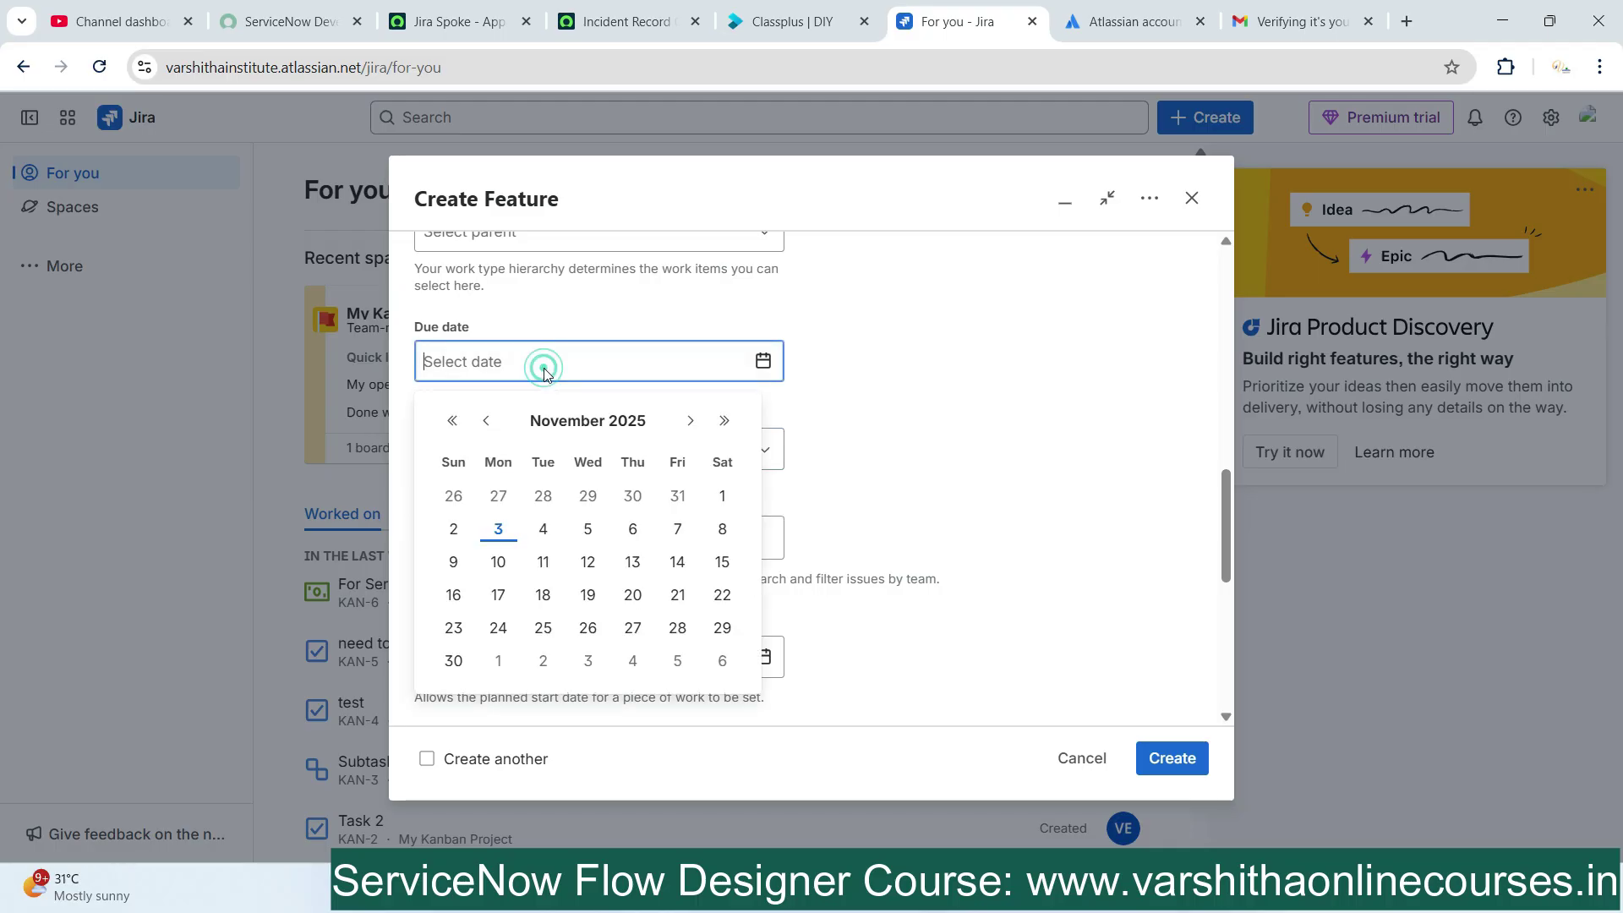
left_click(541, 554)
Set the start date to Oct 28, 2025, flag the feature as an Impediment and create it
scroll(855, 443, "down", 3)
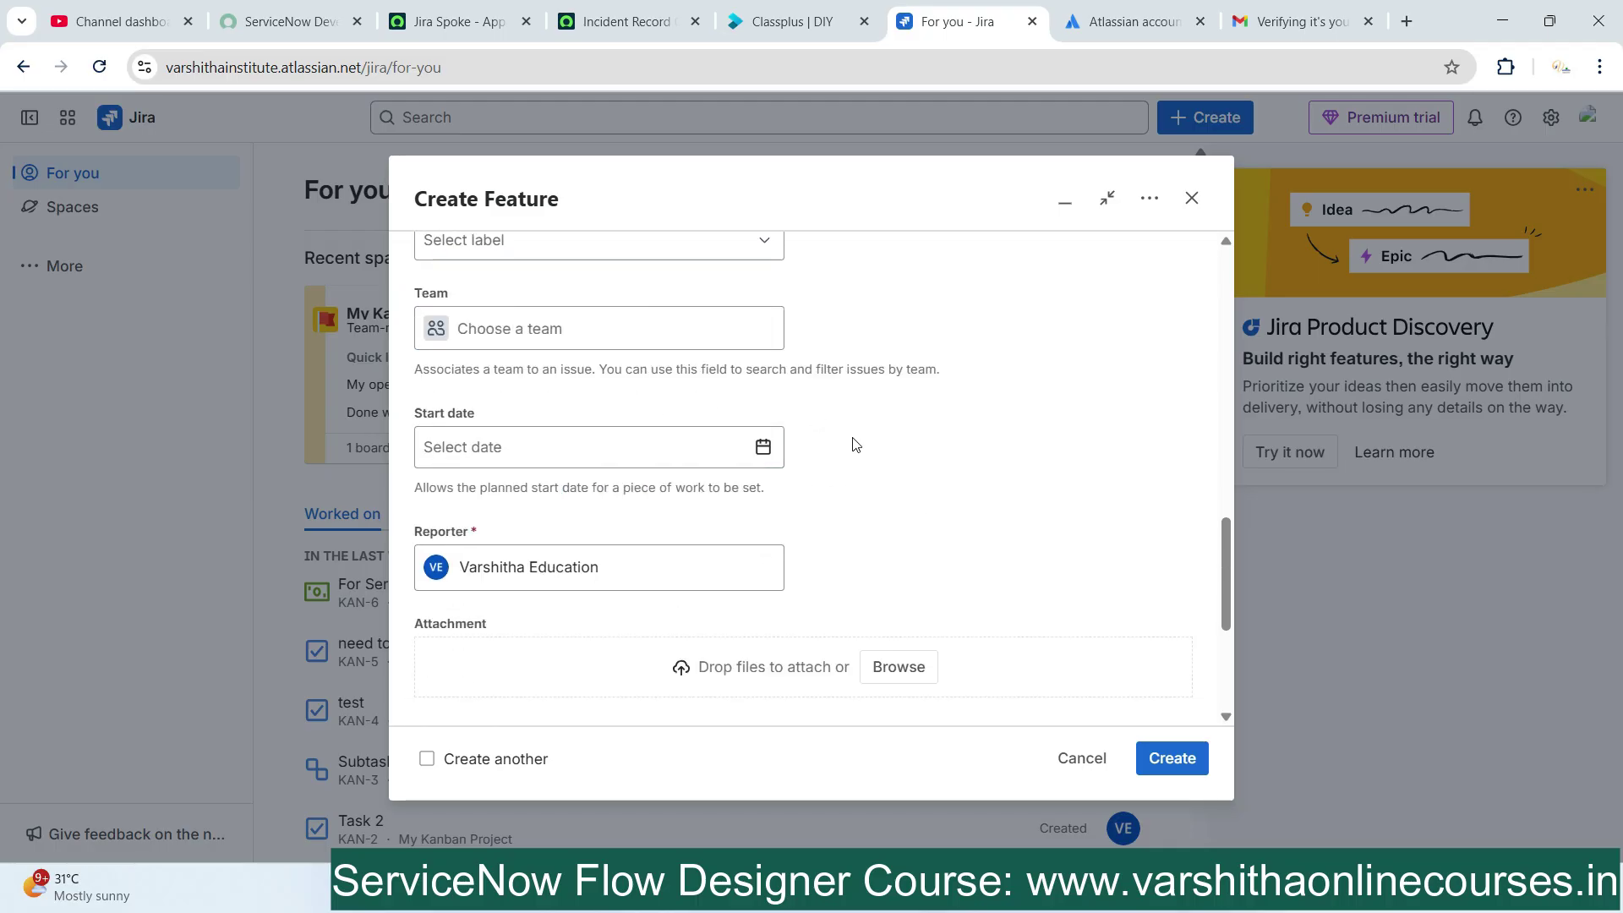
left_click(577, 445)
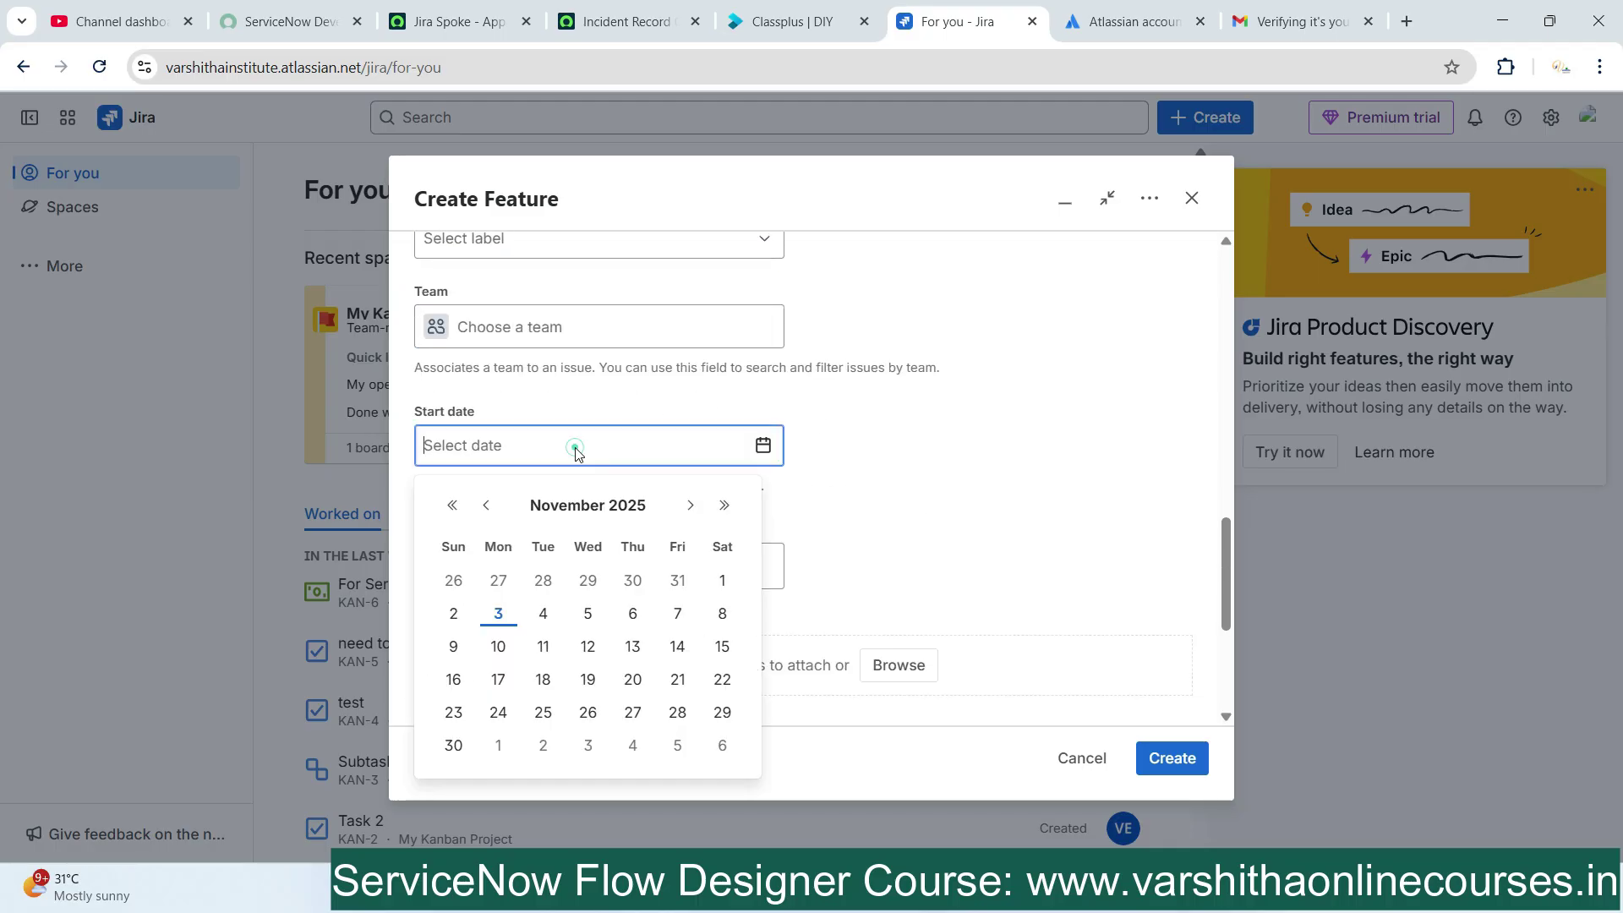
left_click(544, 583)
scroll(809, 471, "down", 1)
scroll(809, 470, "down", 2)
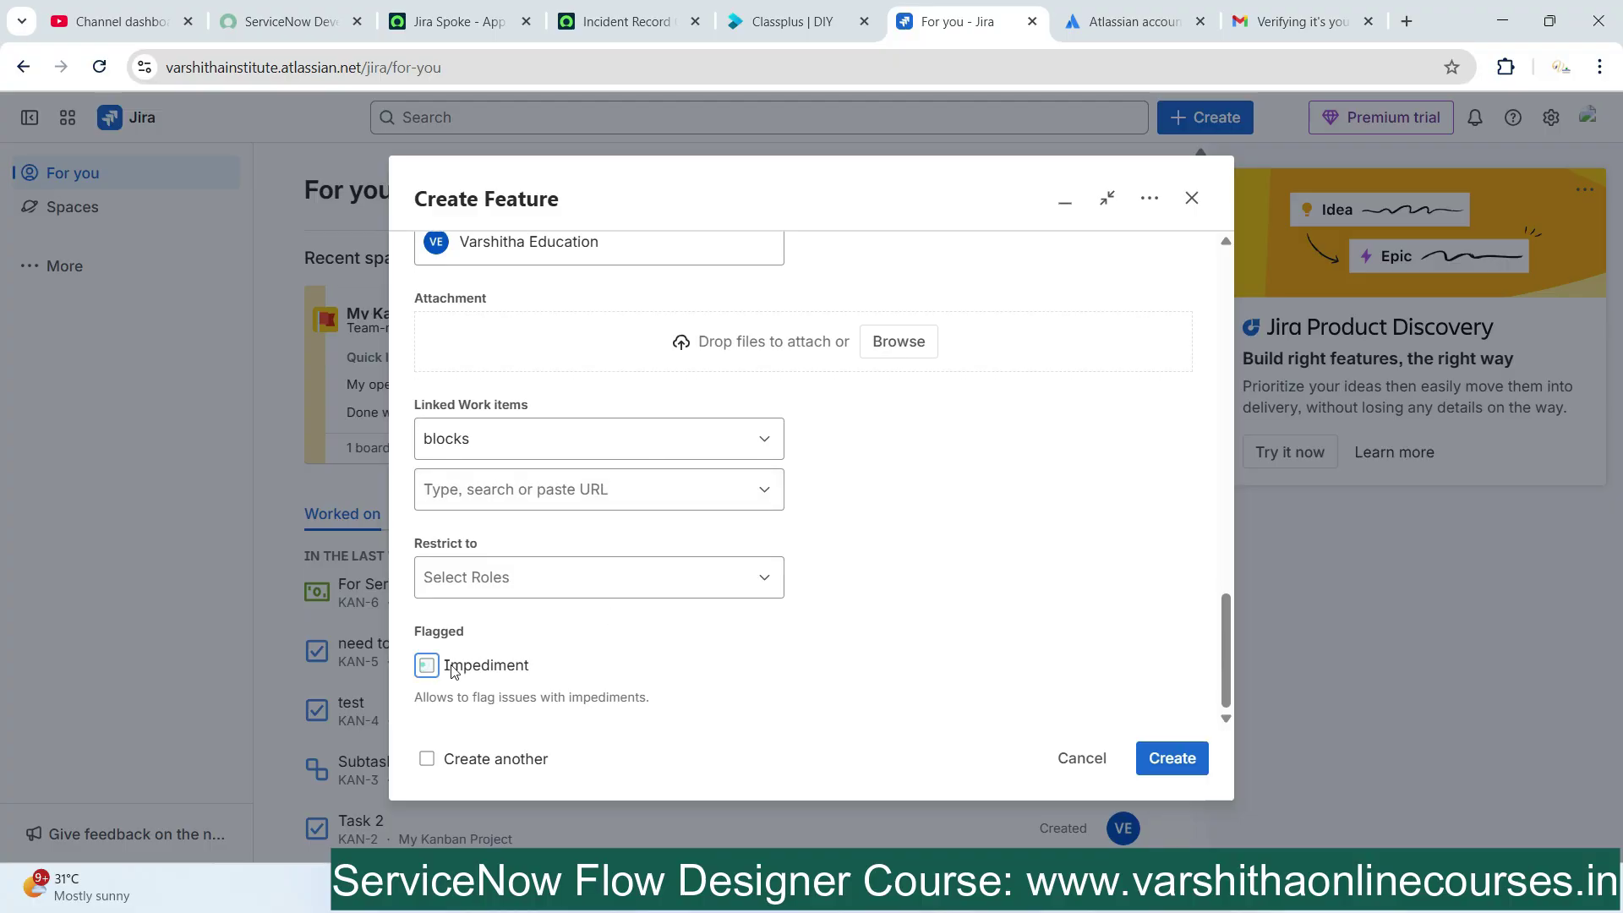
left_click(426, 666)
left_click(1149, 759)
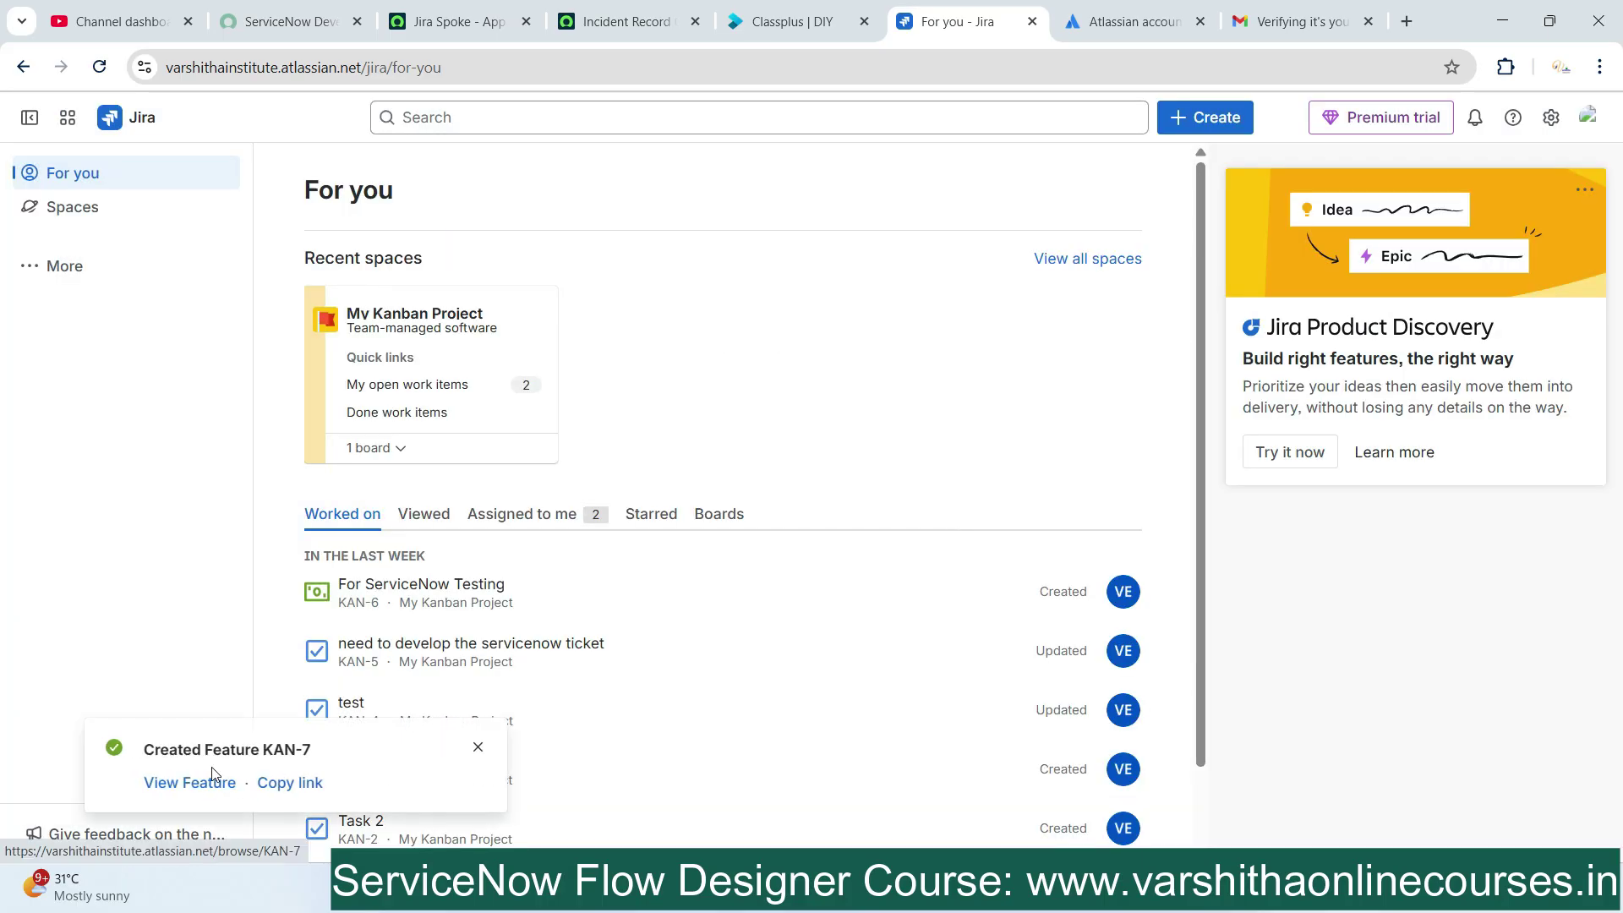
Open the newly created feature and enter the copied text "test record creation for the ServiceNow" as its description
left_click(189, 783)
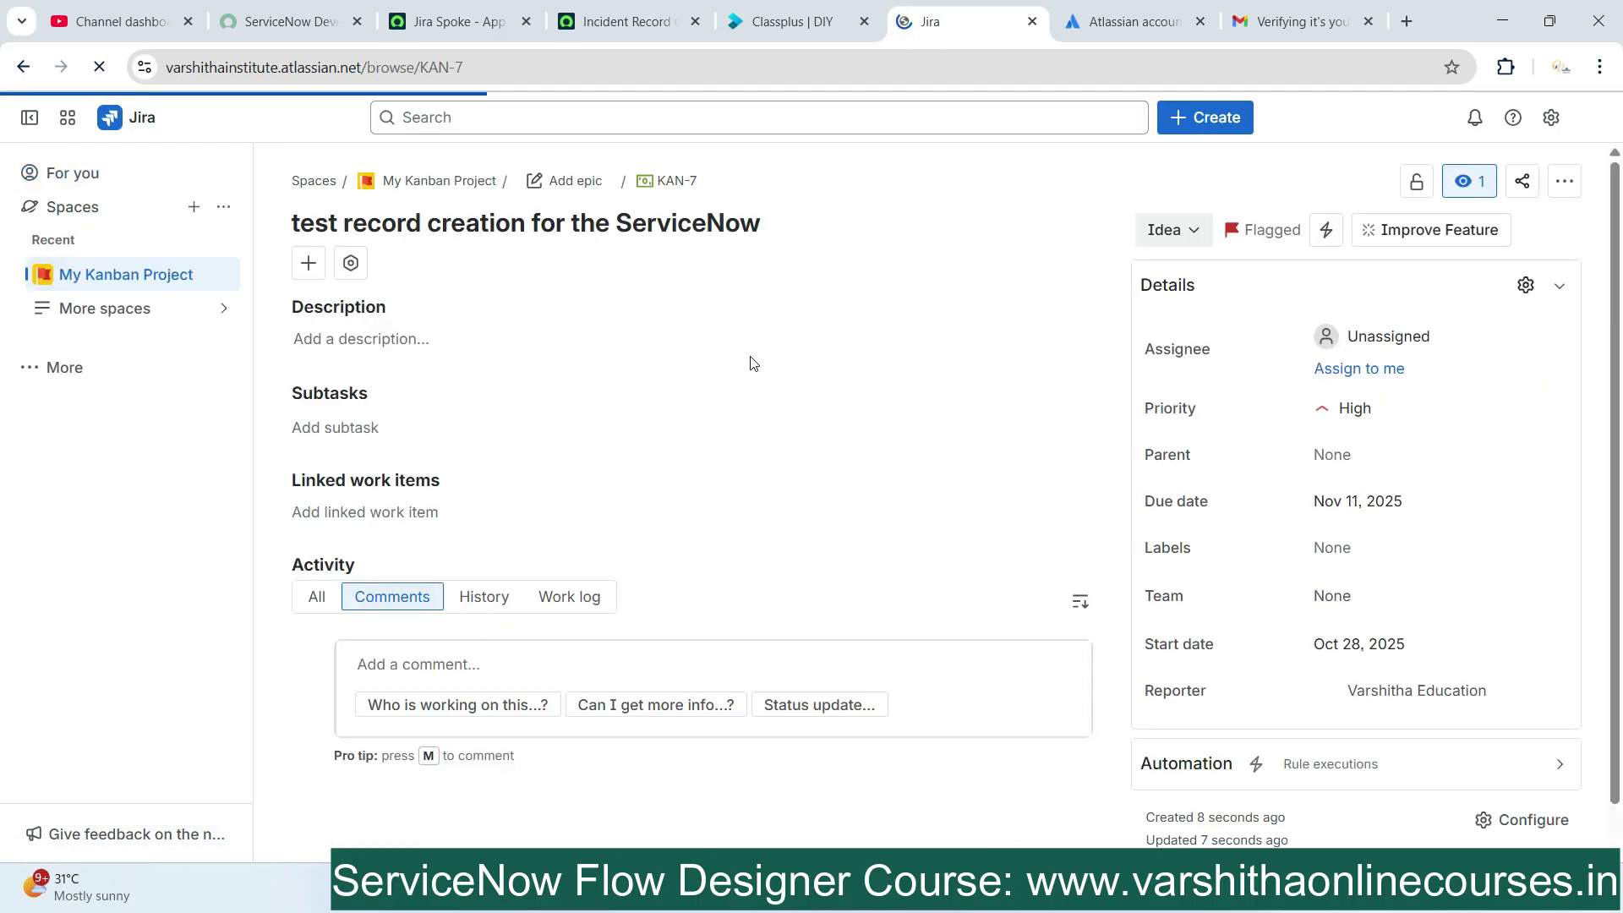
left_click(304, 264)
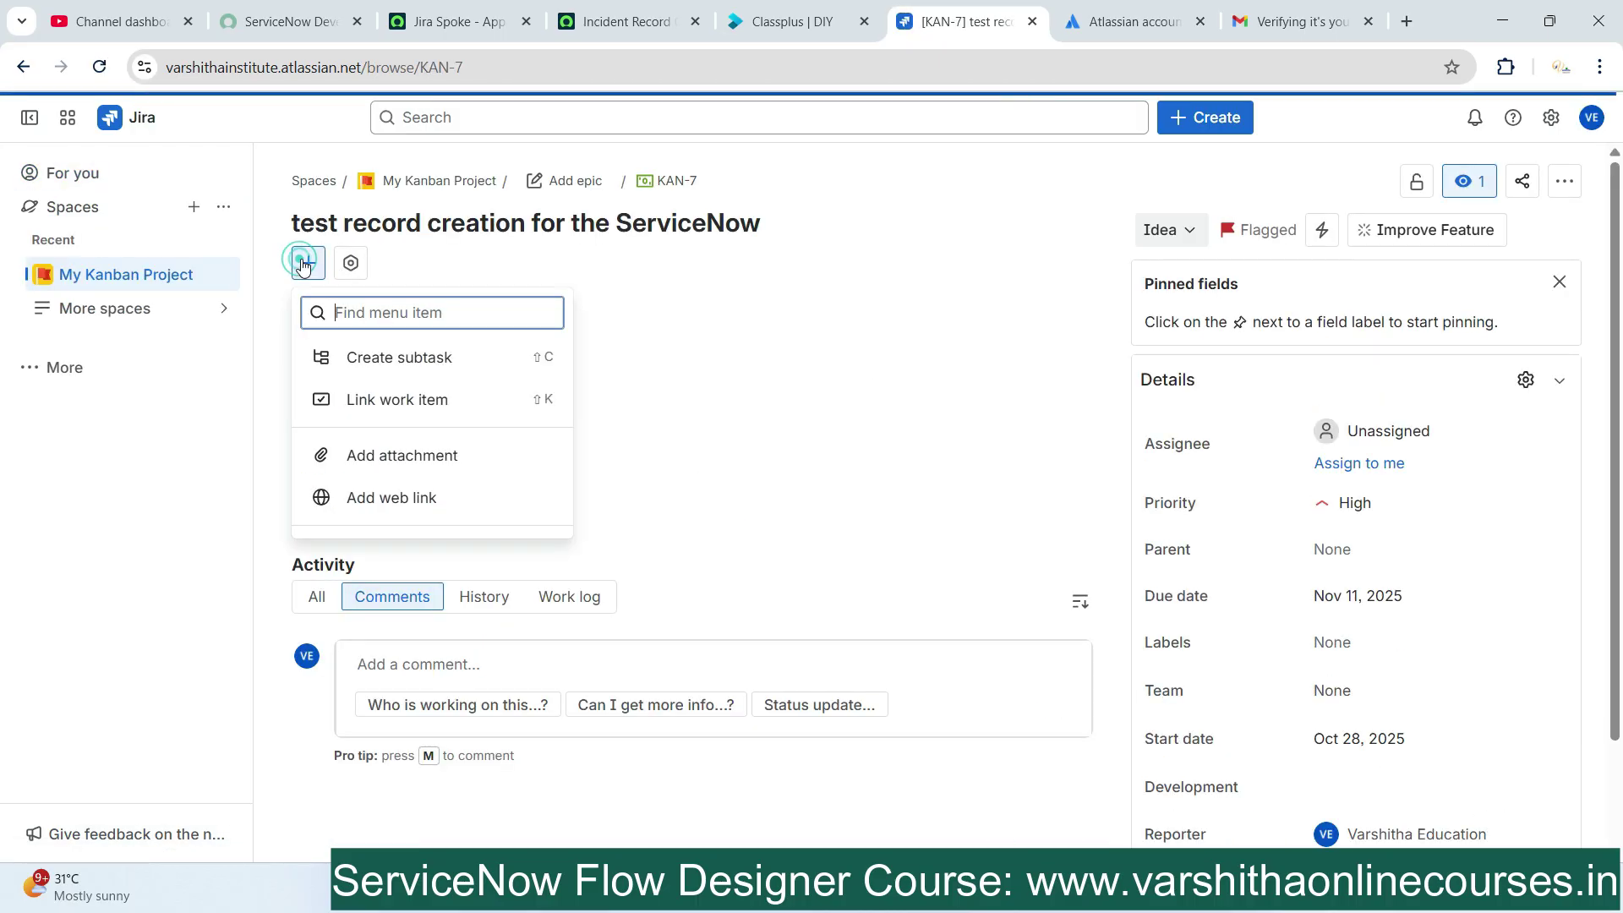
left_click(708, 298)
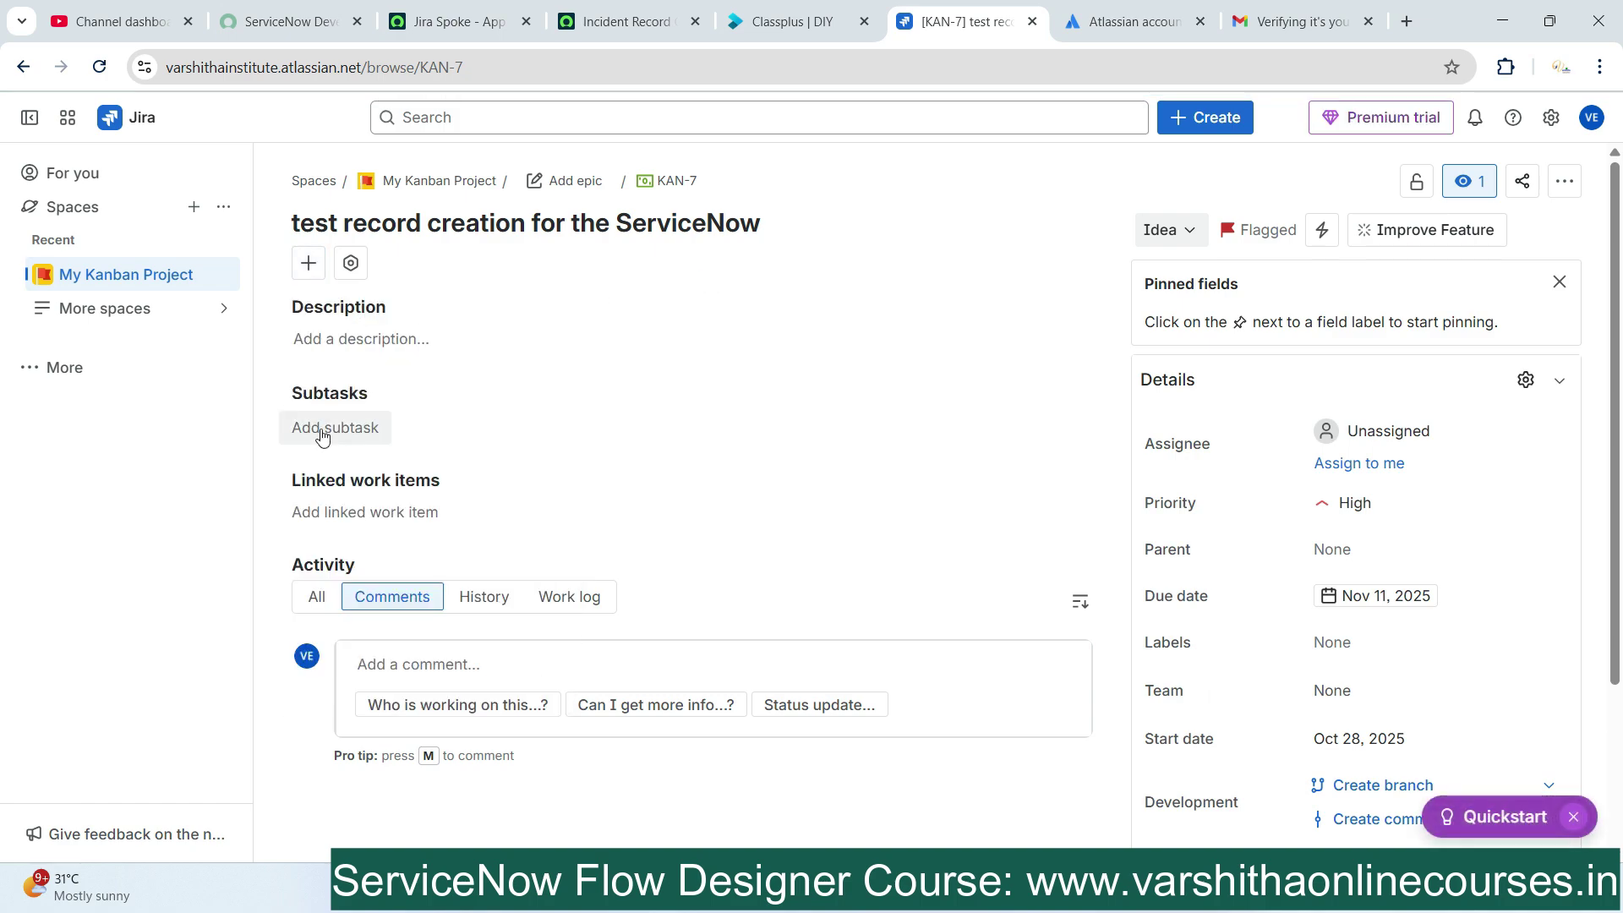
left_click(377, 346)
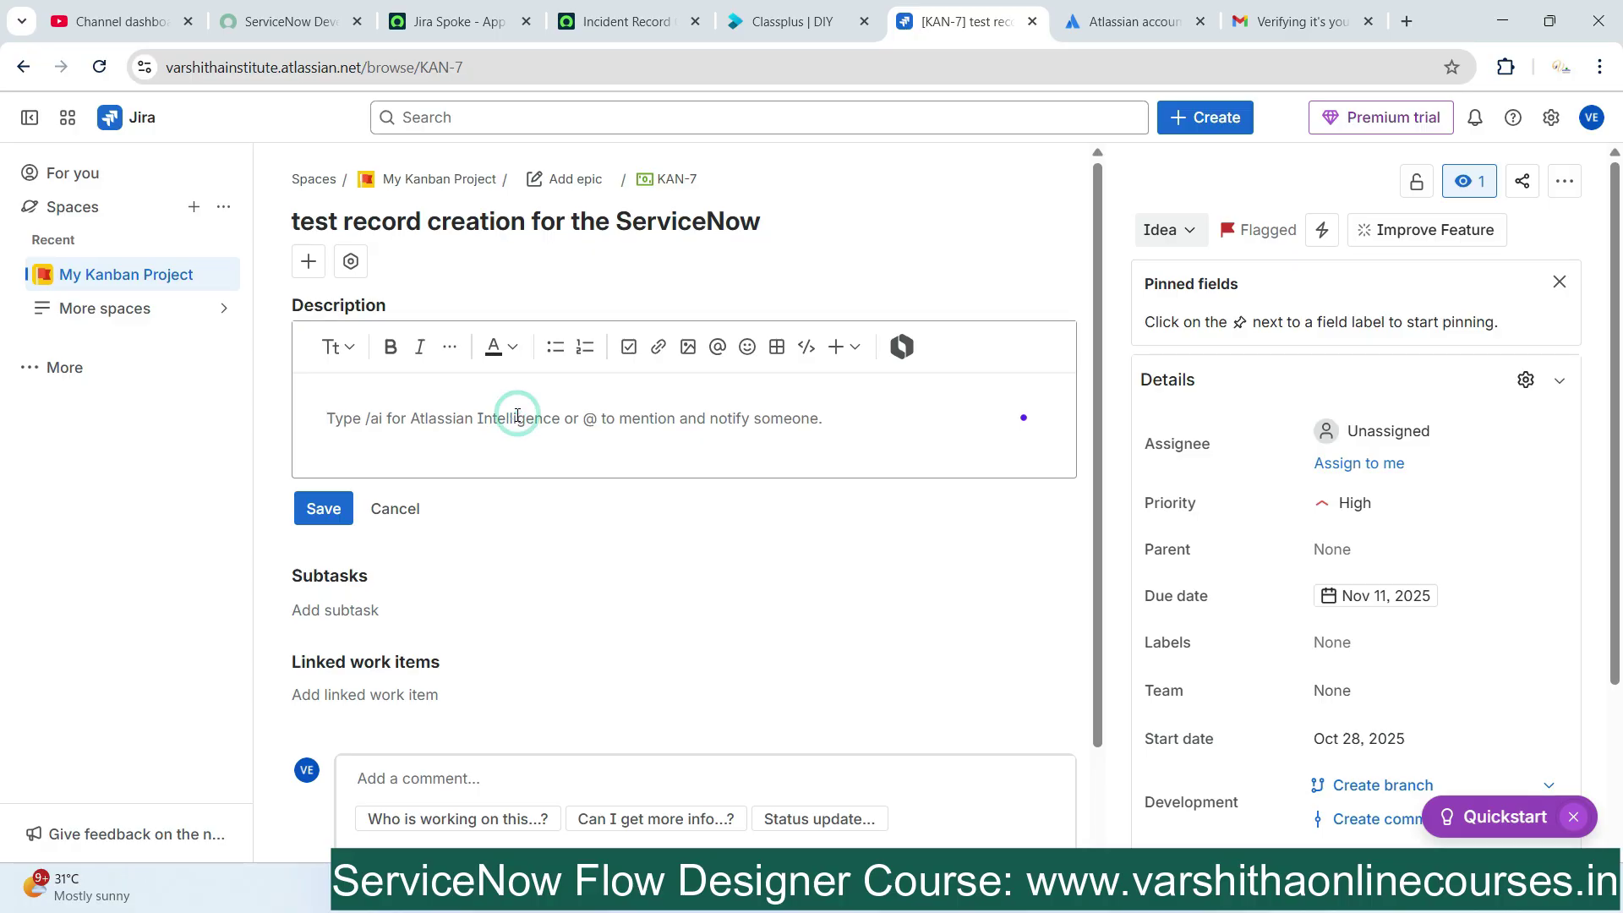
scroll(519, 418, "down", 2)
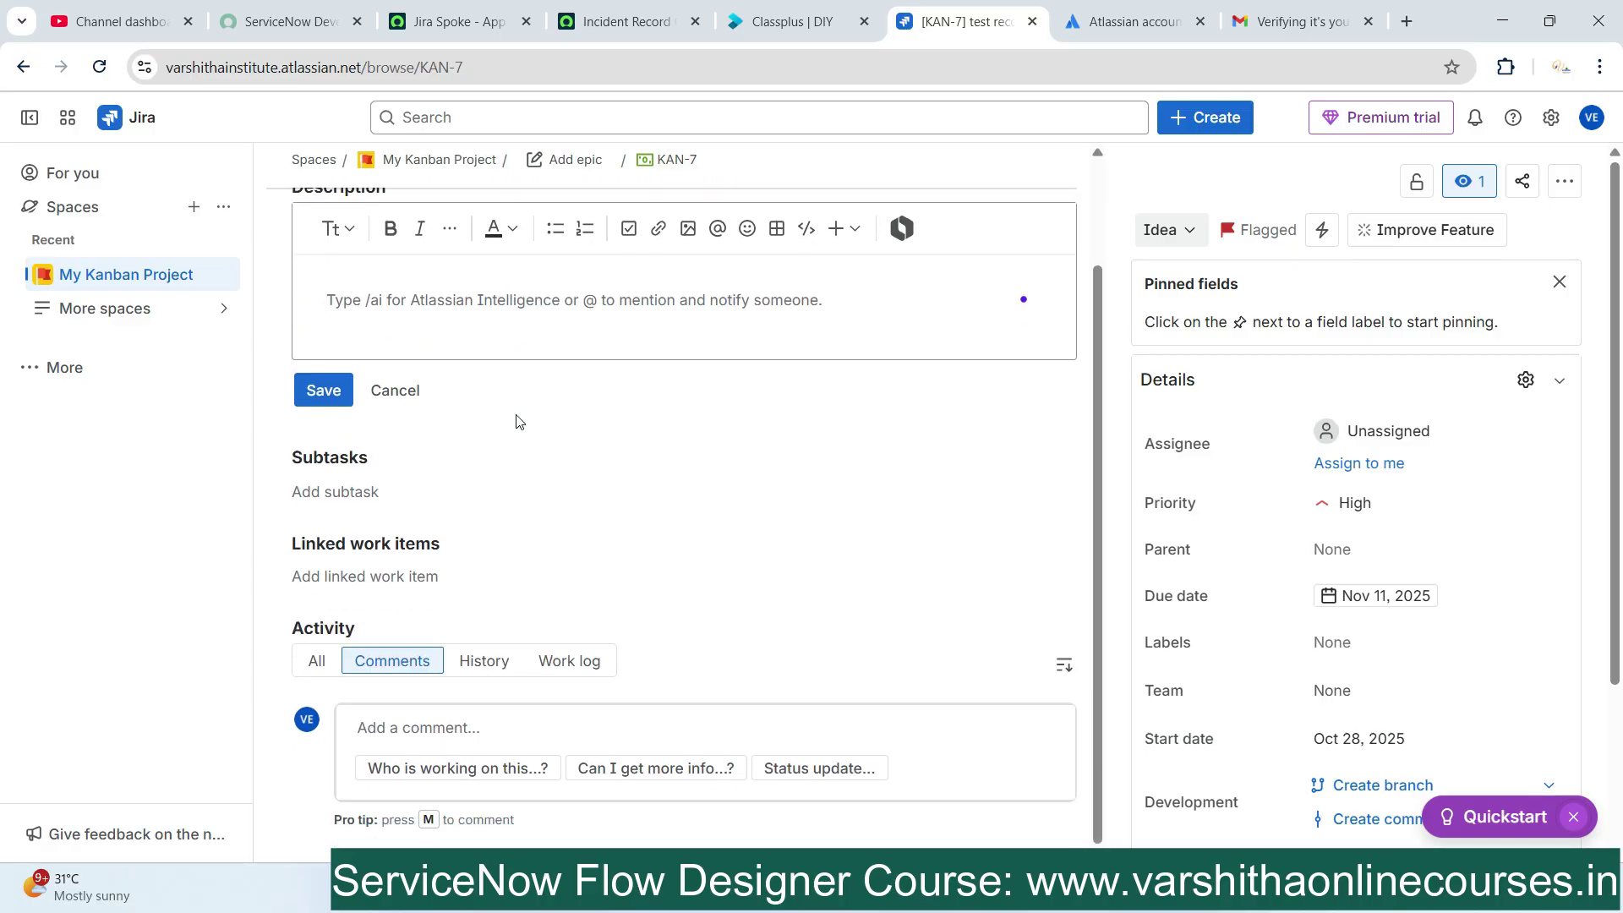
scroll(518, 421, "up", 2)
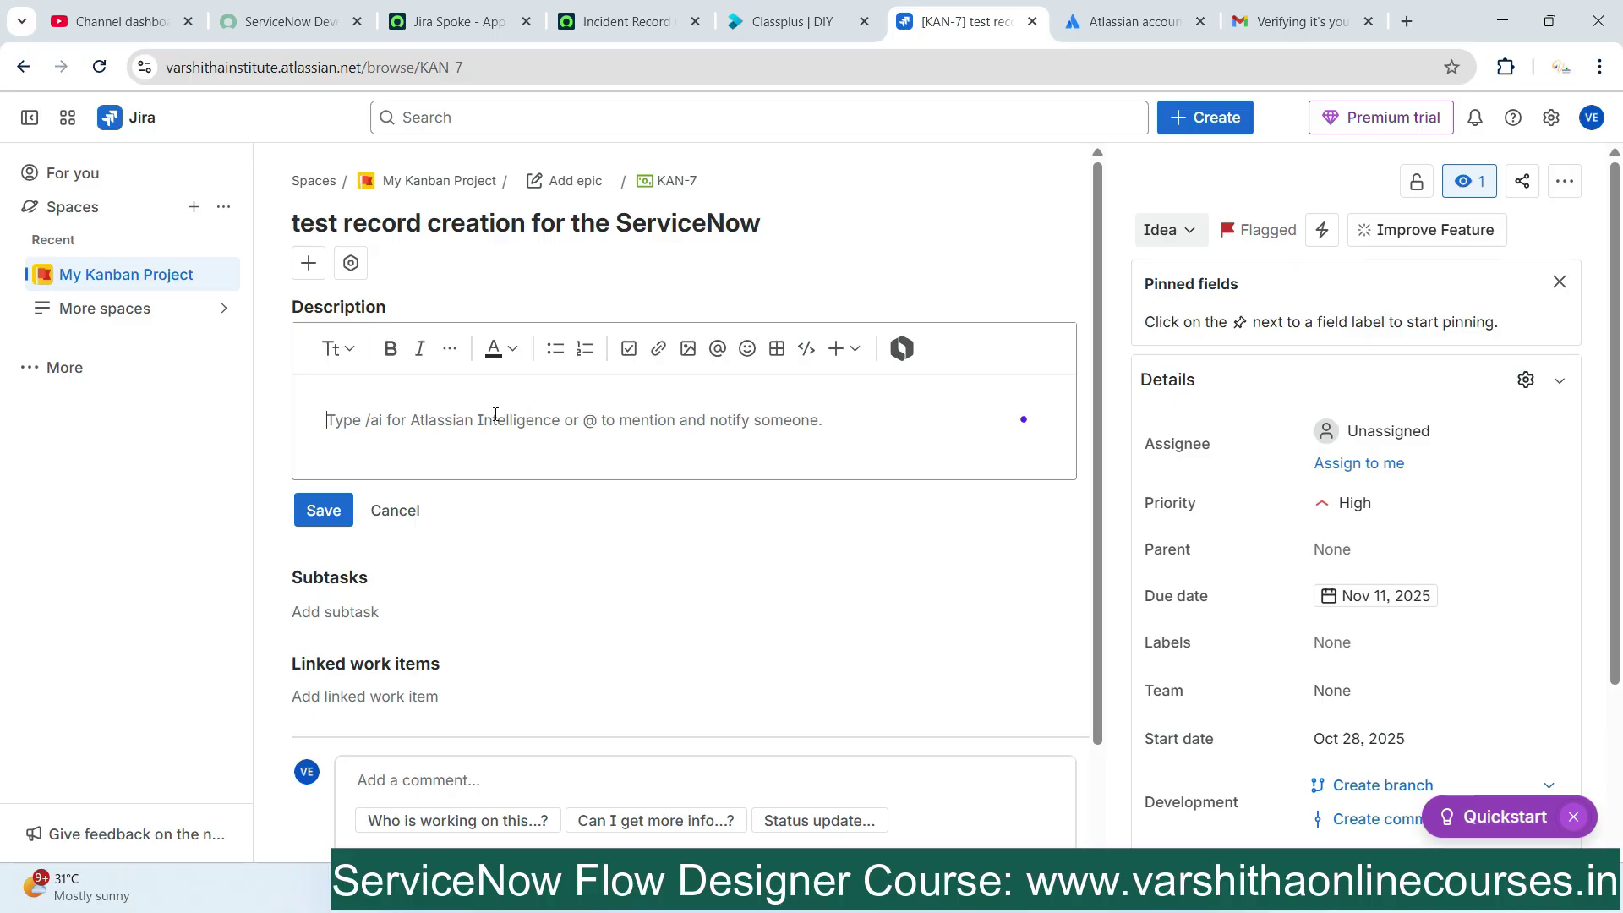
key("ctrl+v")
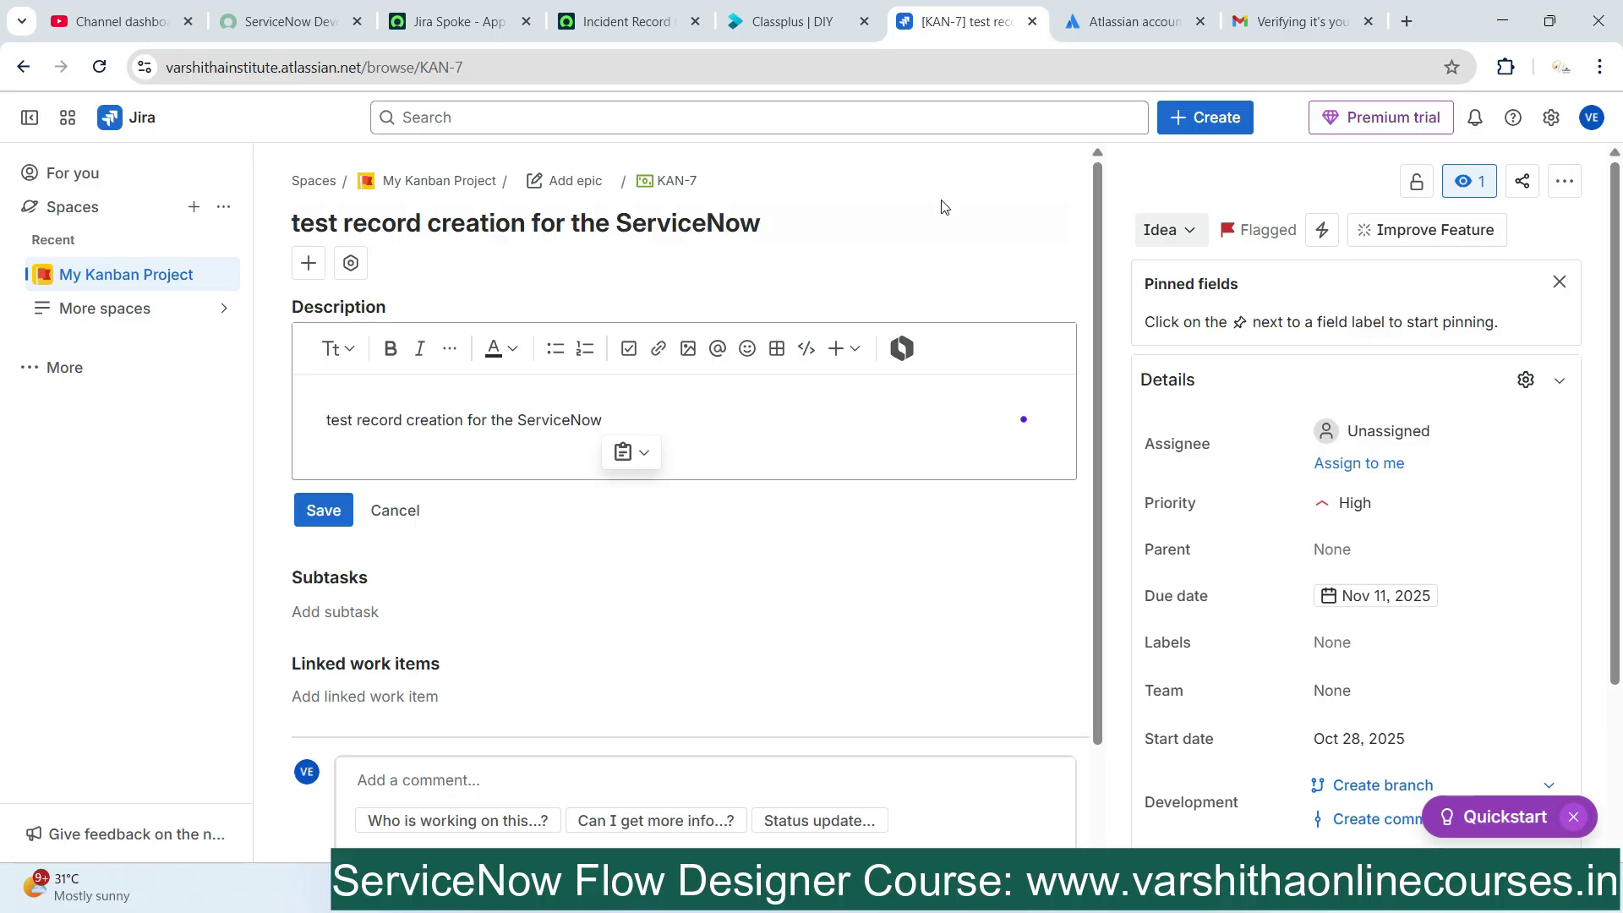
scroll(749, 321, "down", 2)
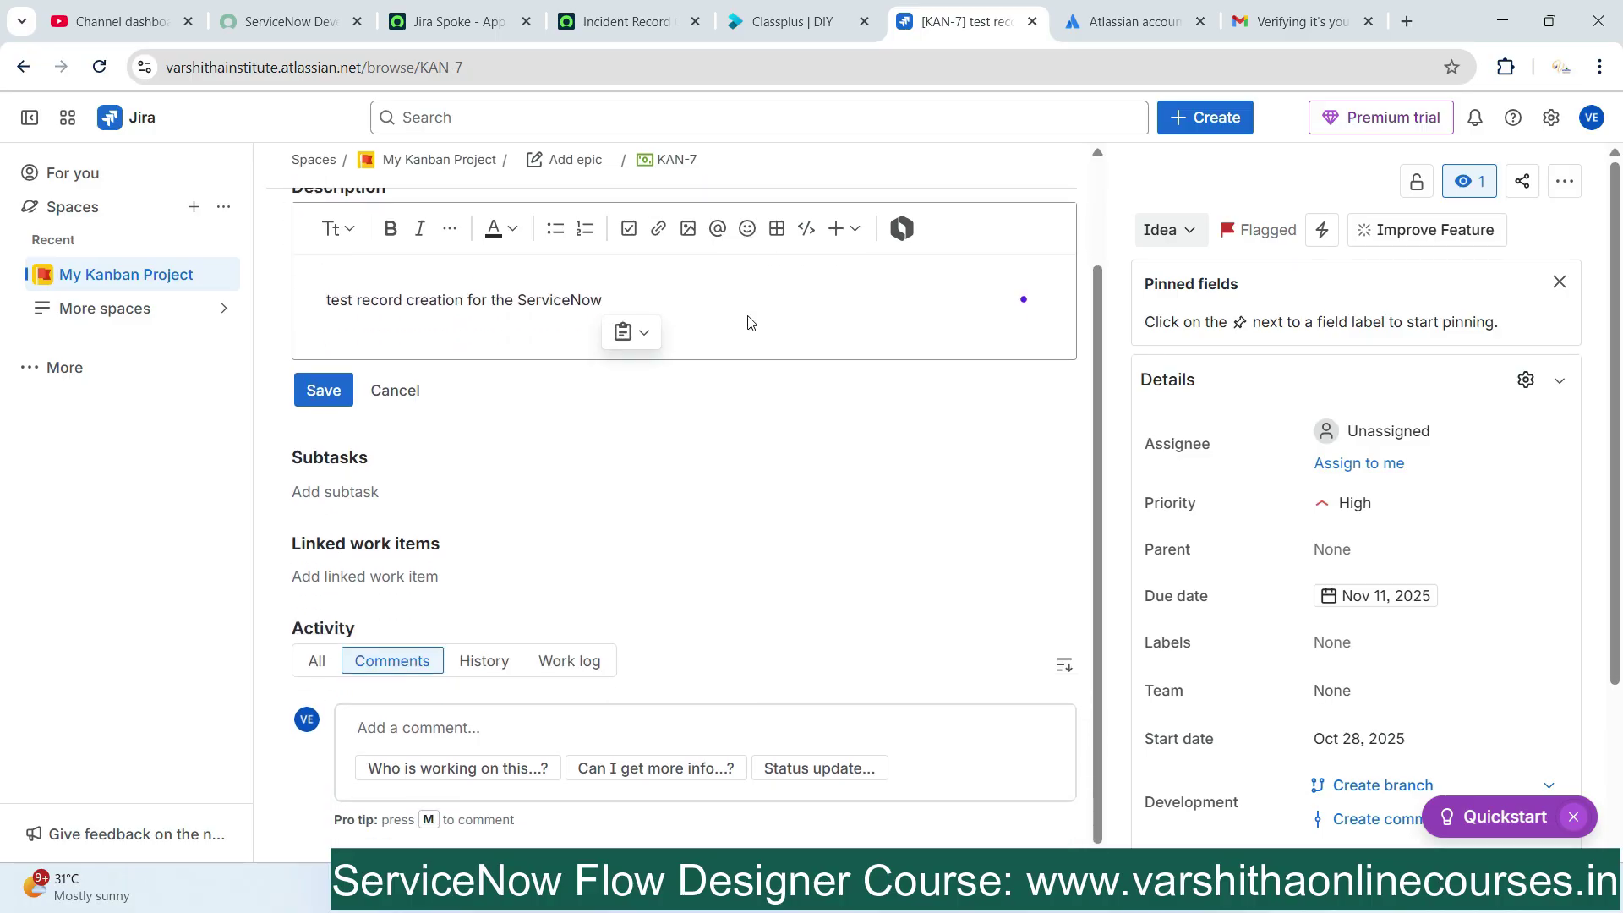
scroll(972, 459, "up", 2)
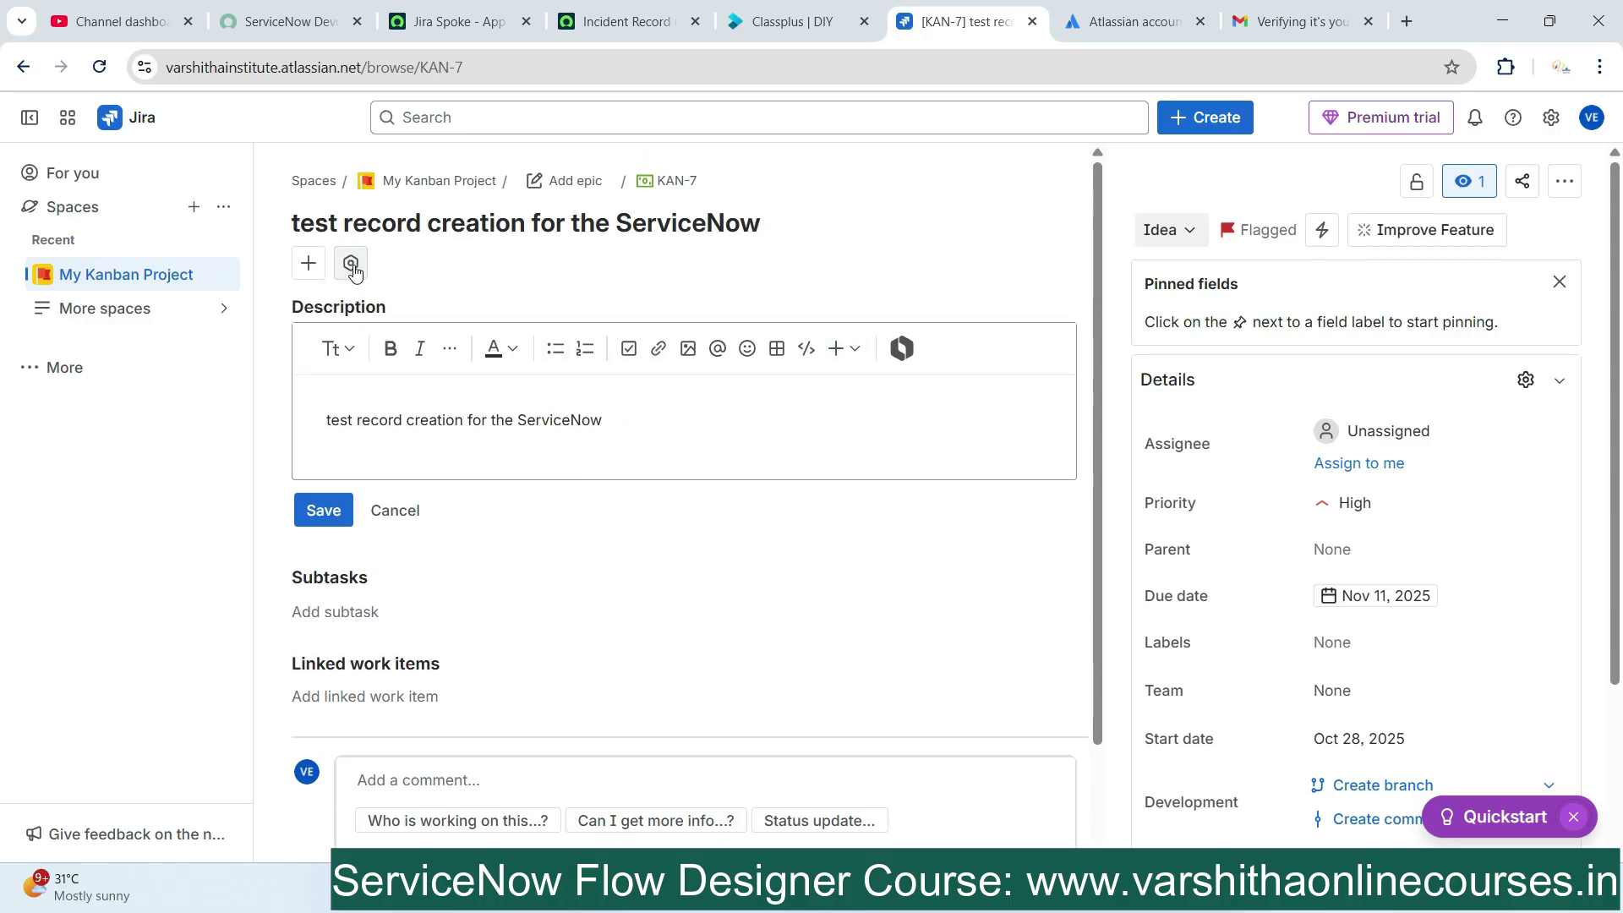
Confirm the feature's title and save its description
left_click(366, 226)
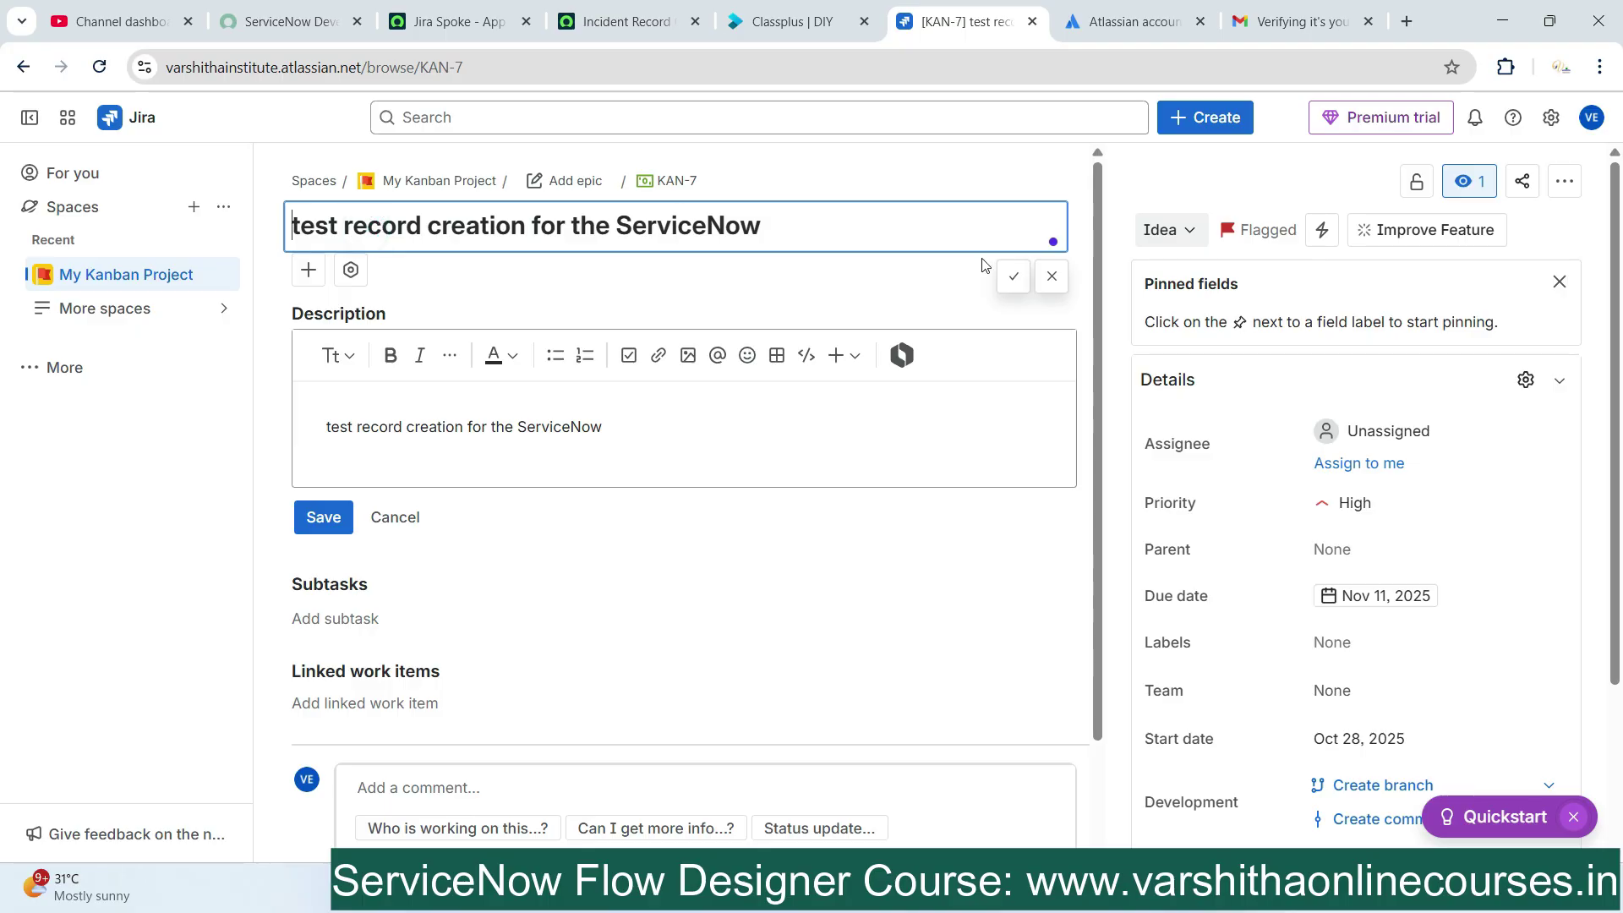
left_click(1014, 277)
left_click(617, 410)
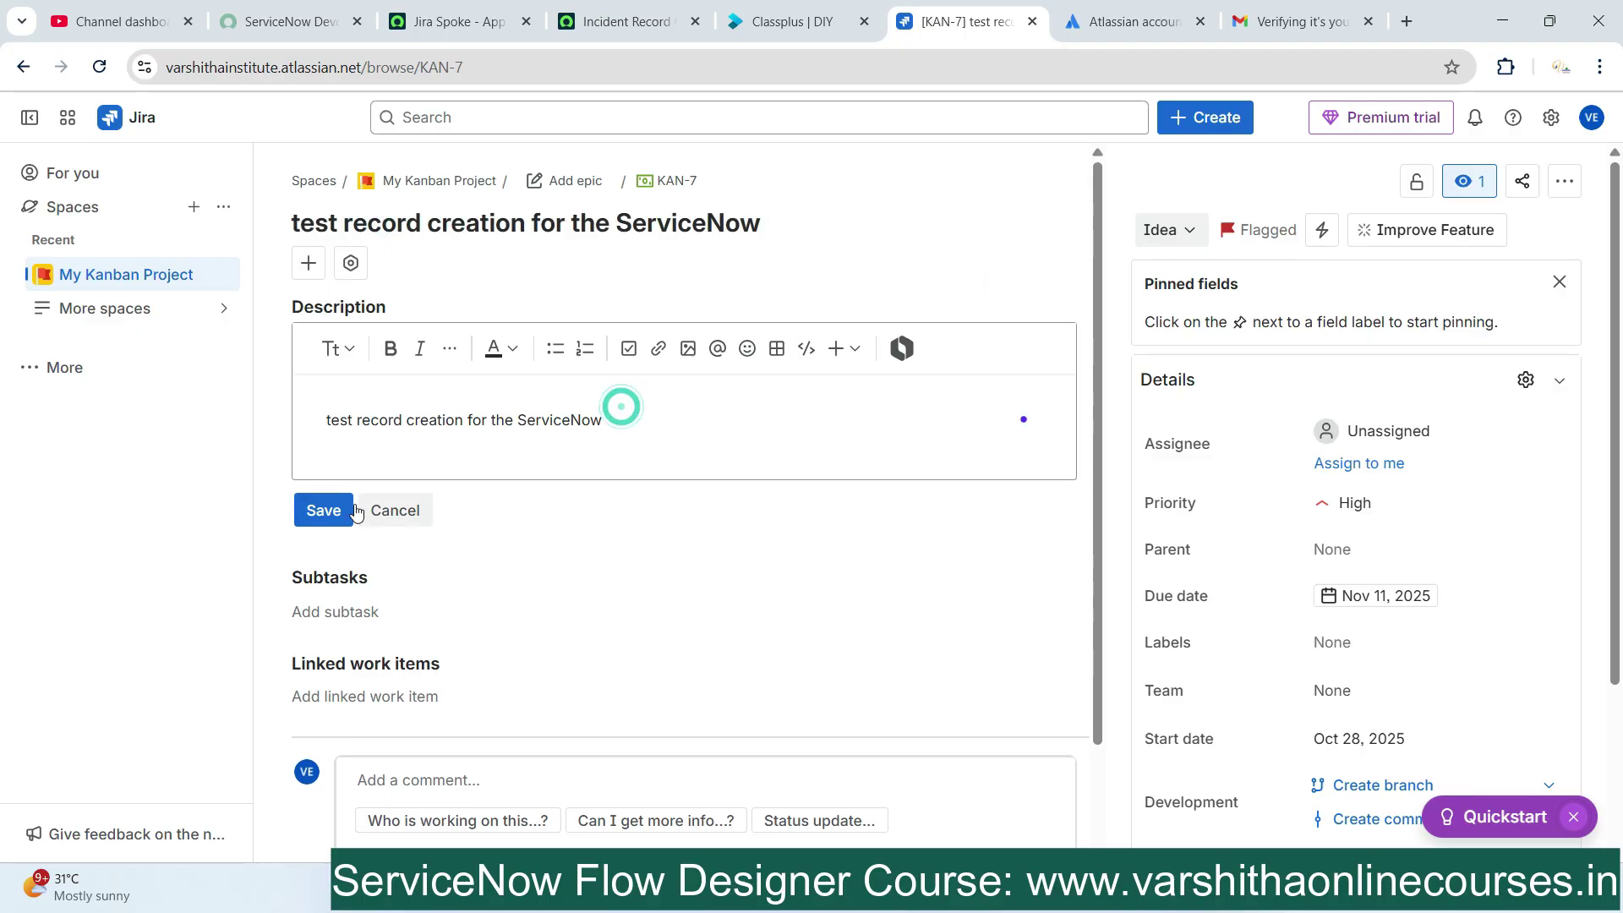
left_click(394, 510)
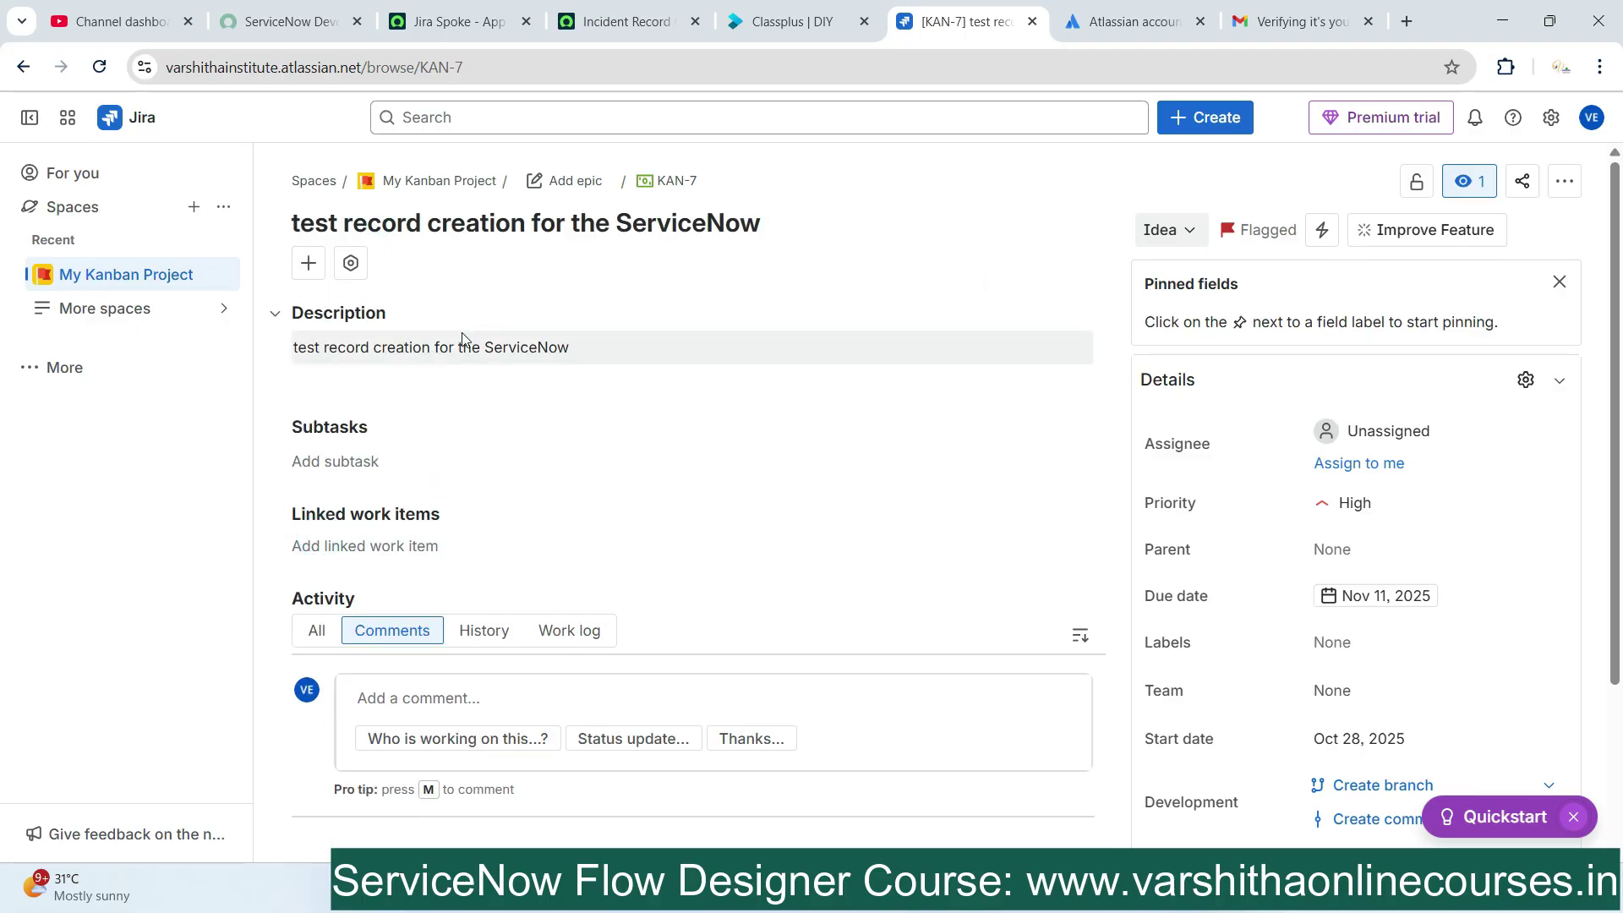
left_click(533, 345)
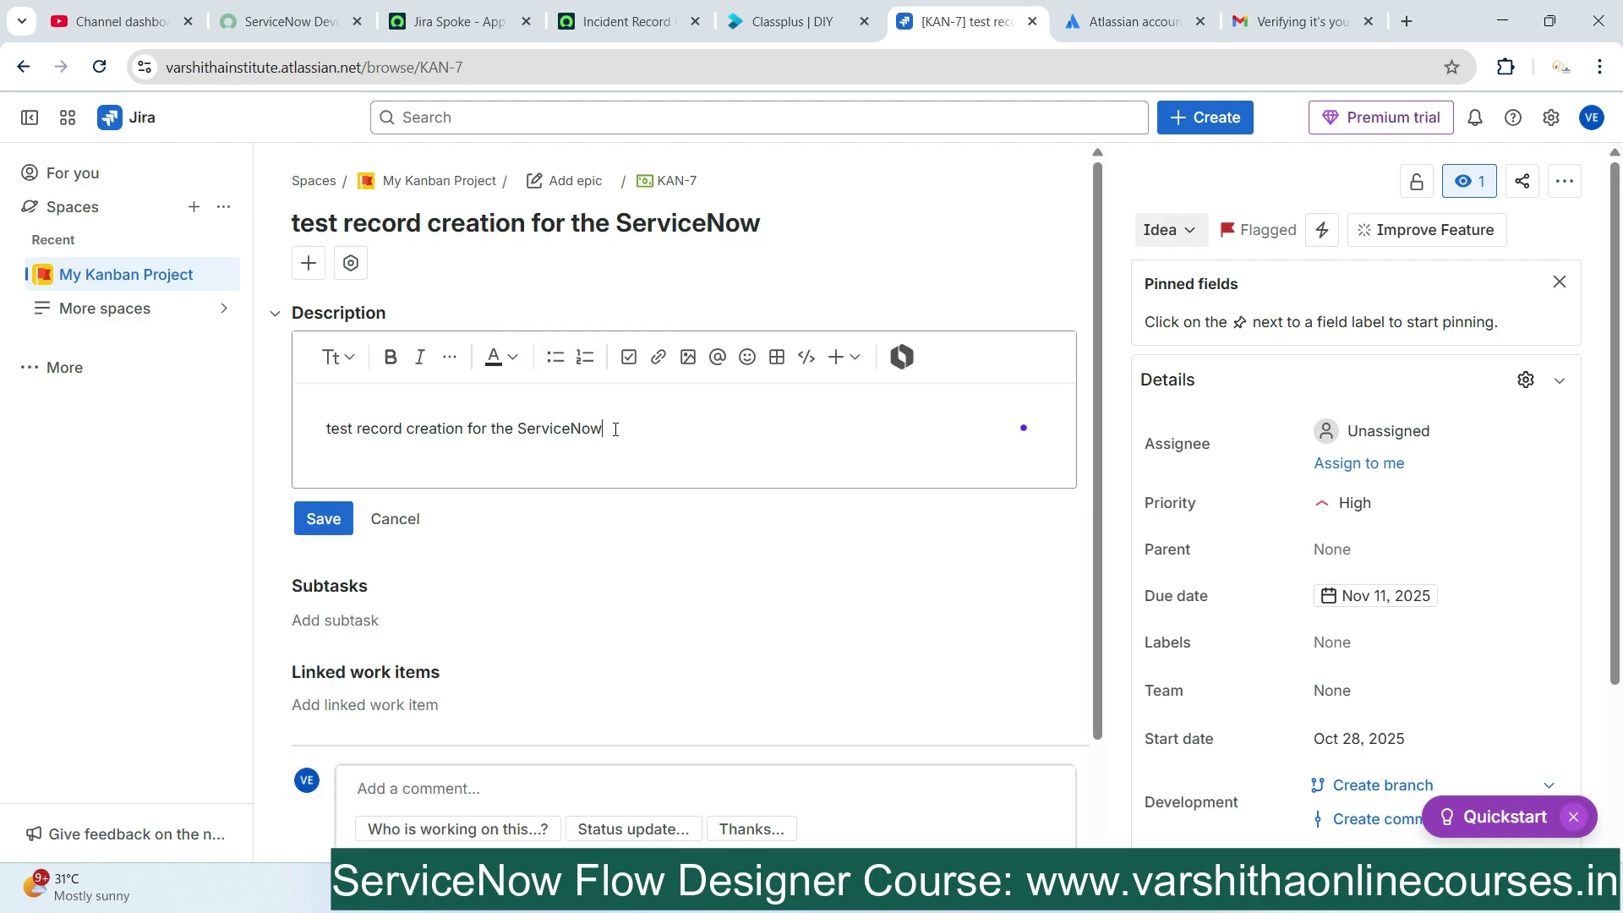
left_click(325, 519)
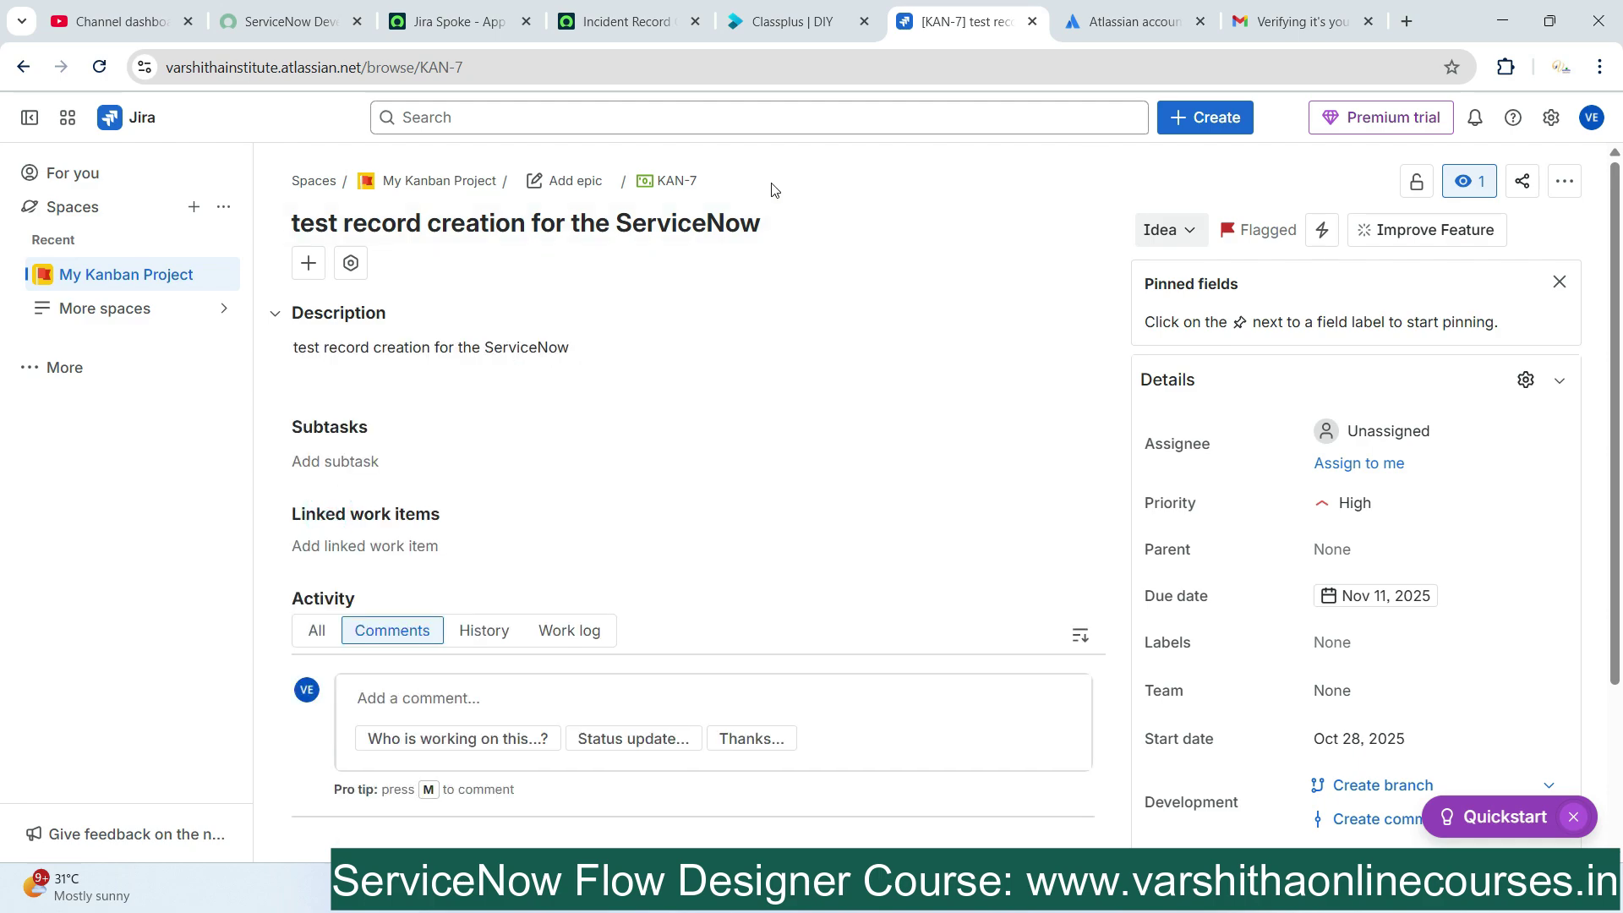
left_click(628, 23)
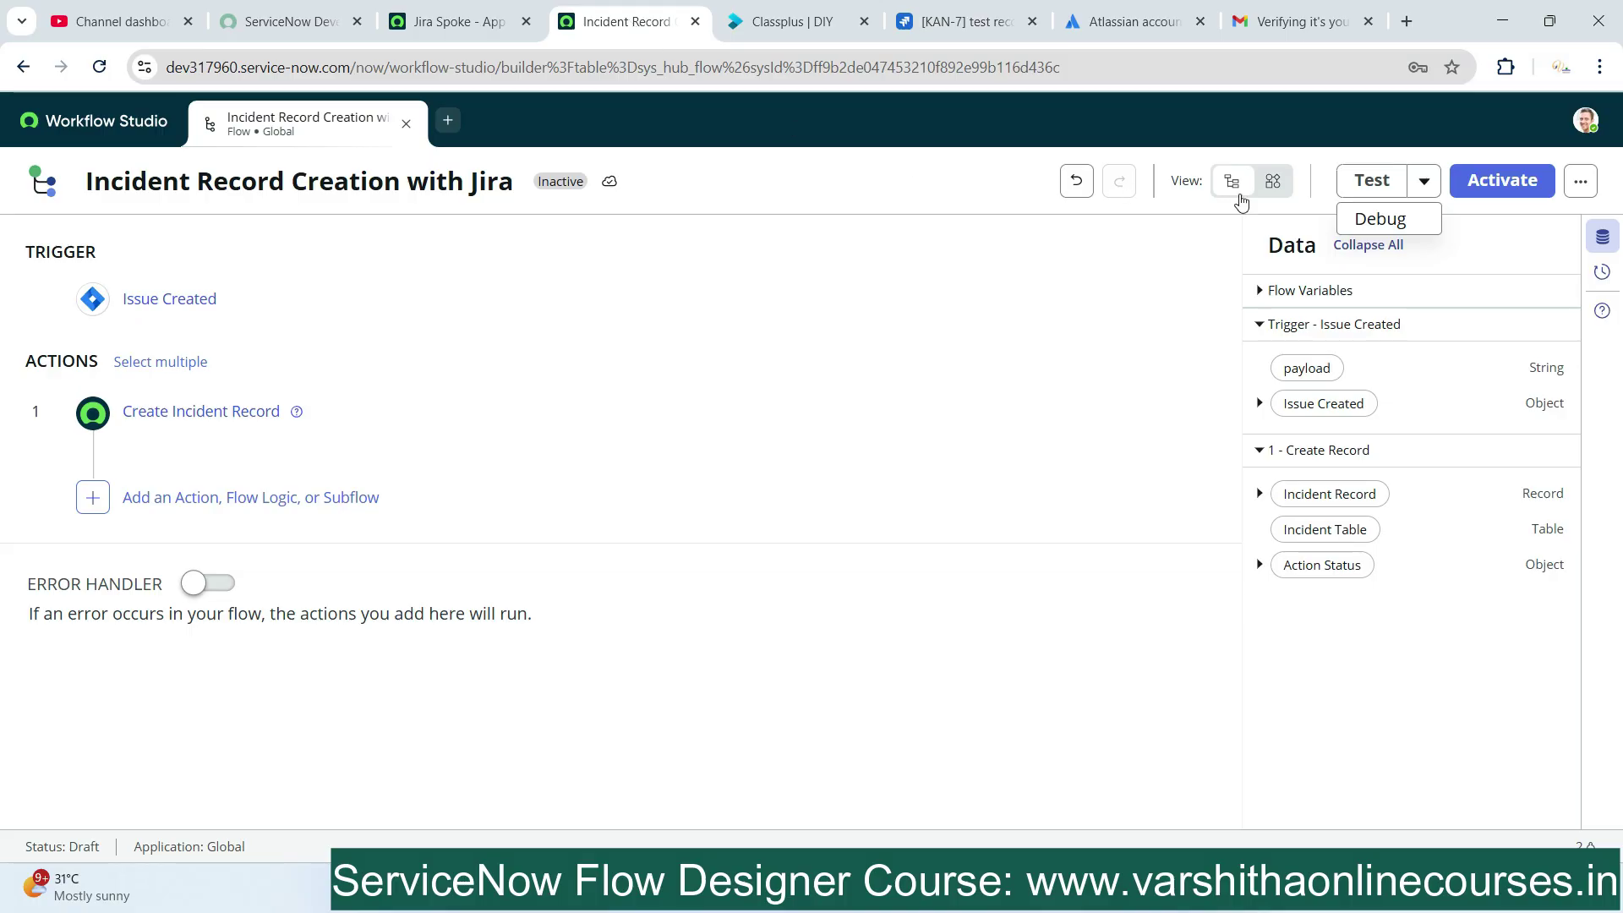
left_click(1398, 220)
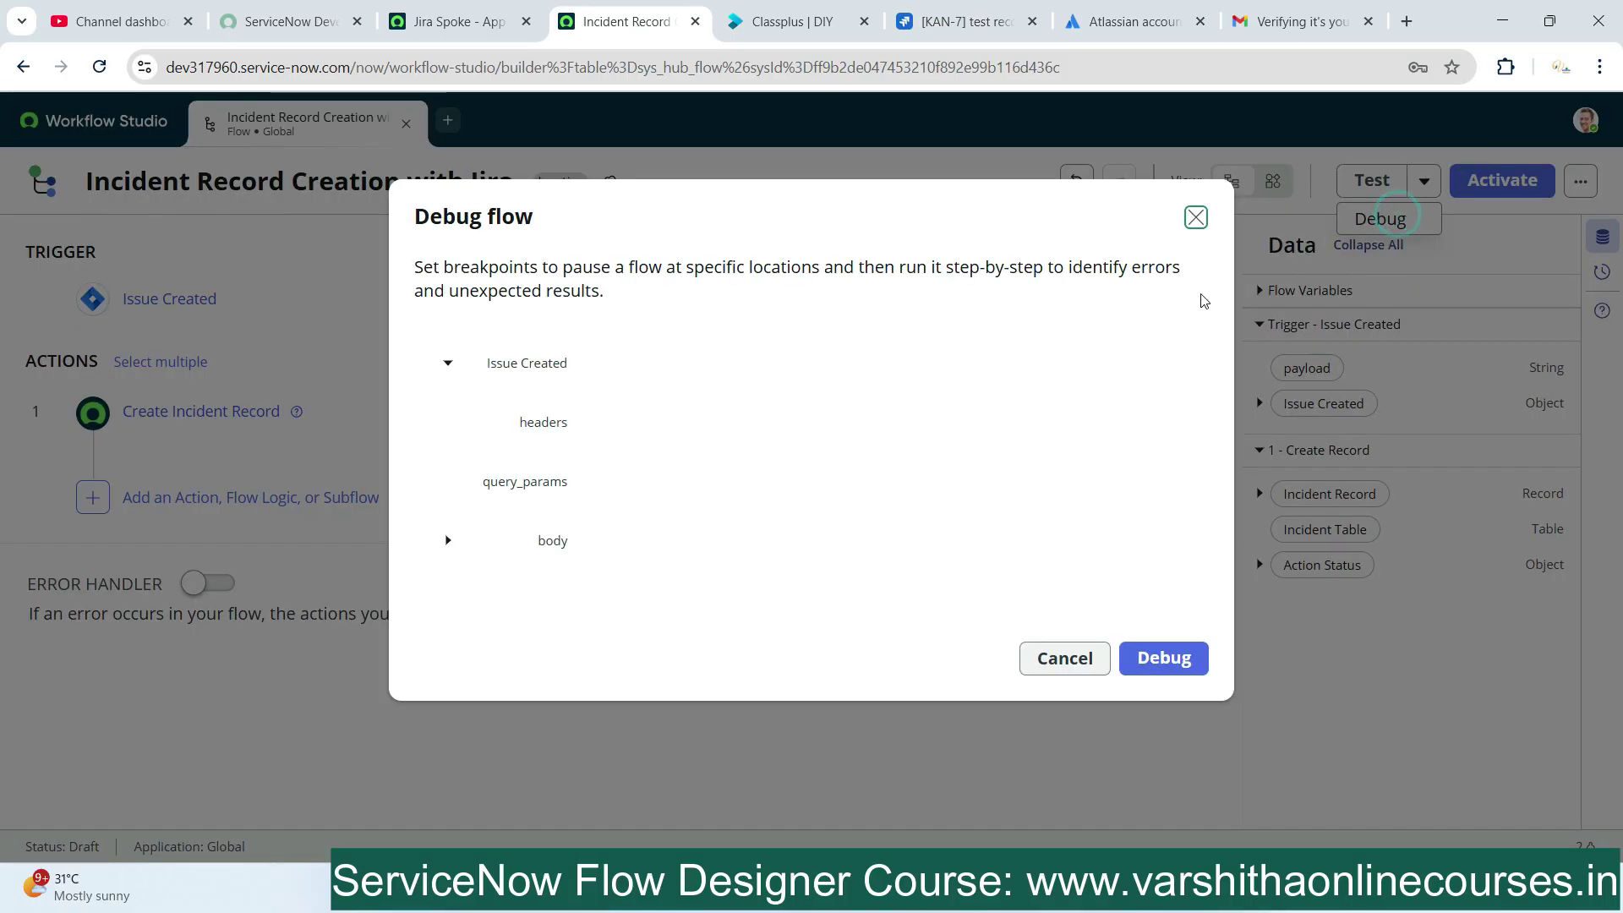
left_click(1080, 661)
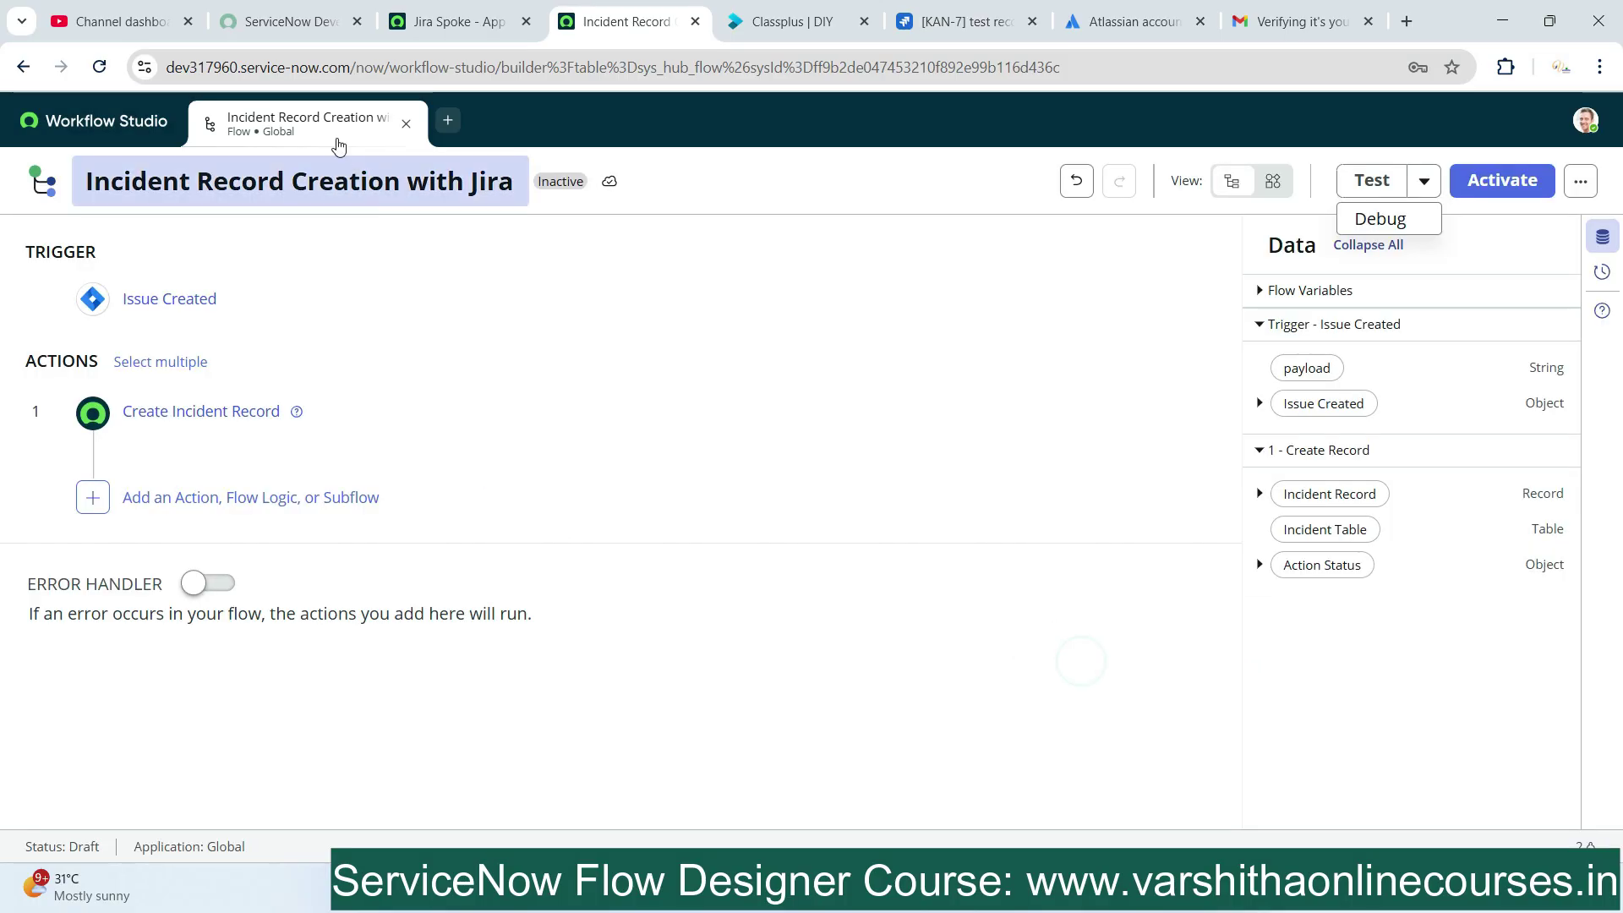
Open the incident table's list in ServiceNow using "incident.LIST" and check the total record count
left_click(456, 21)
left_click(102, 127)
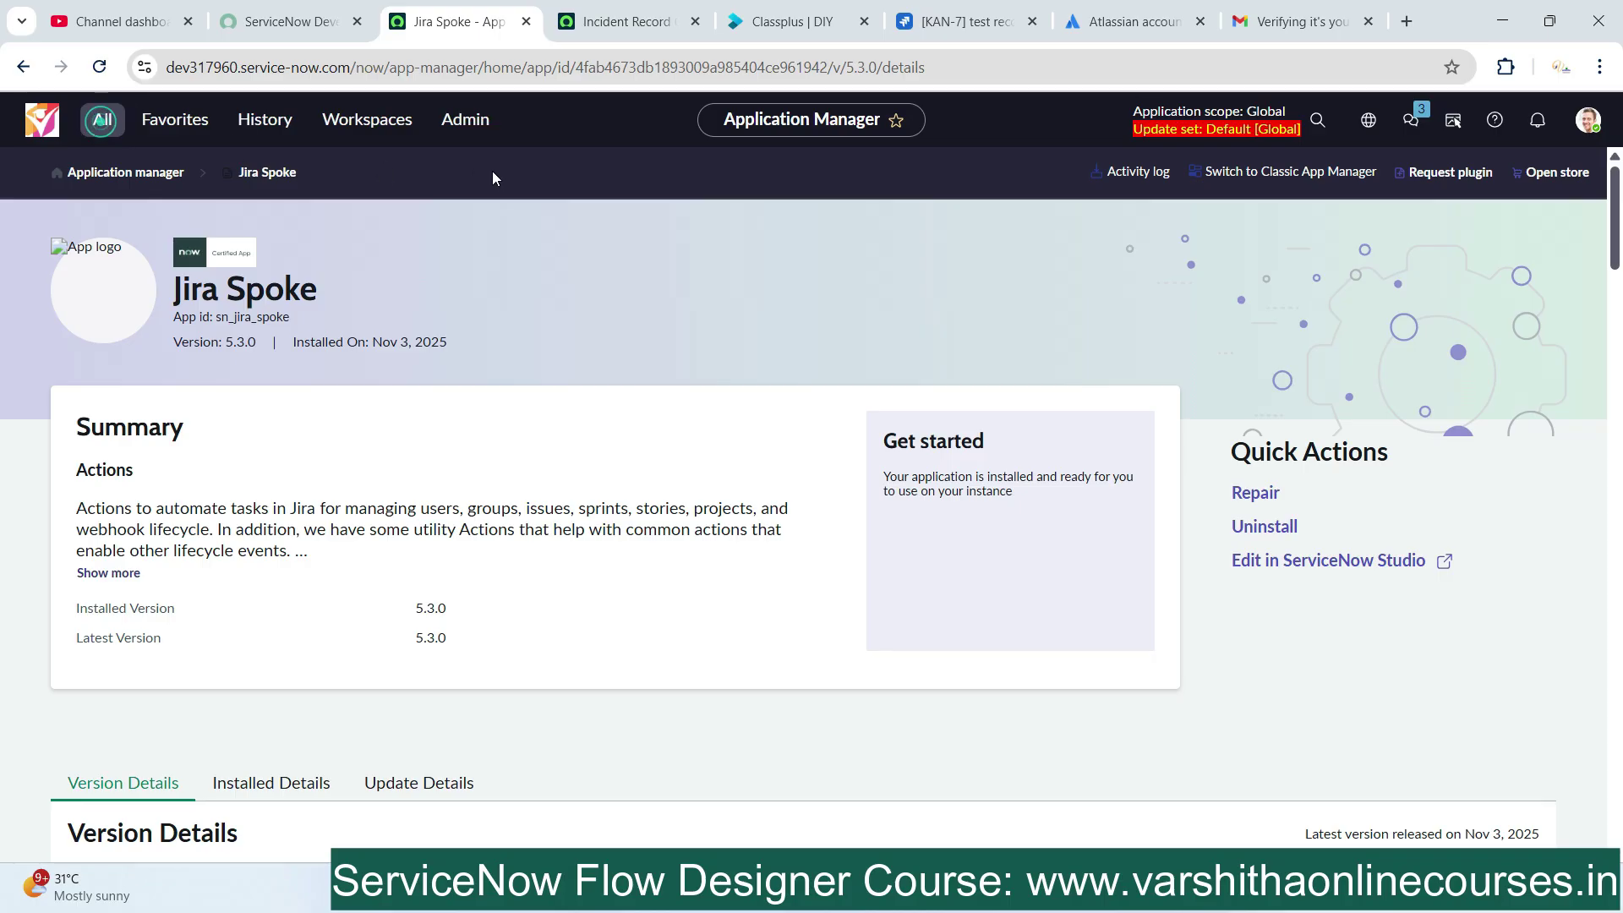
type("incident.LIST")
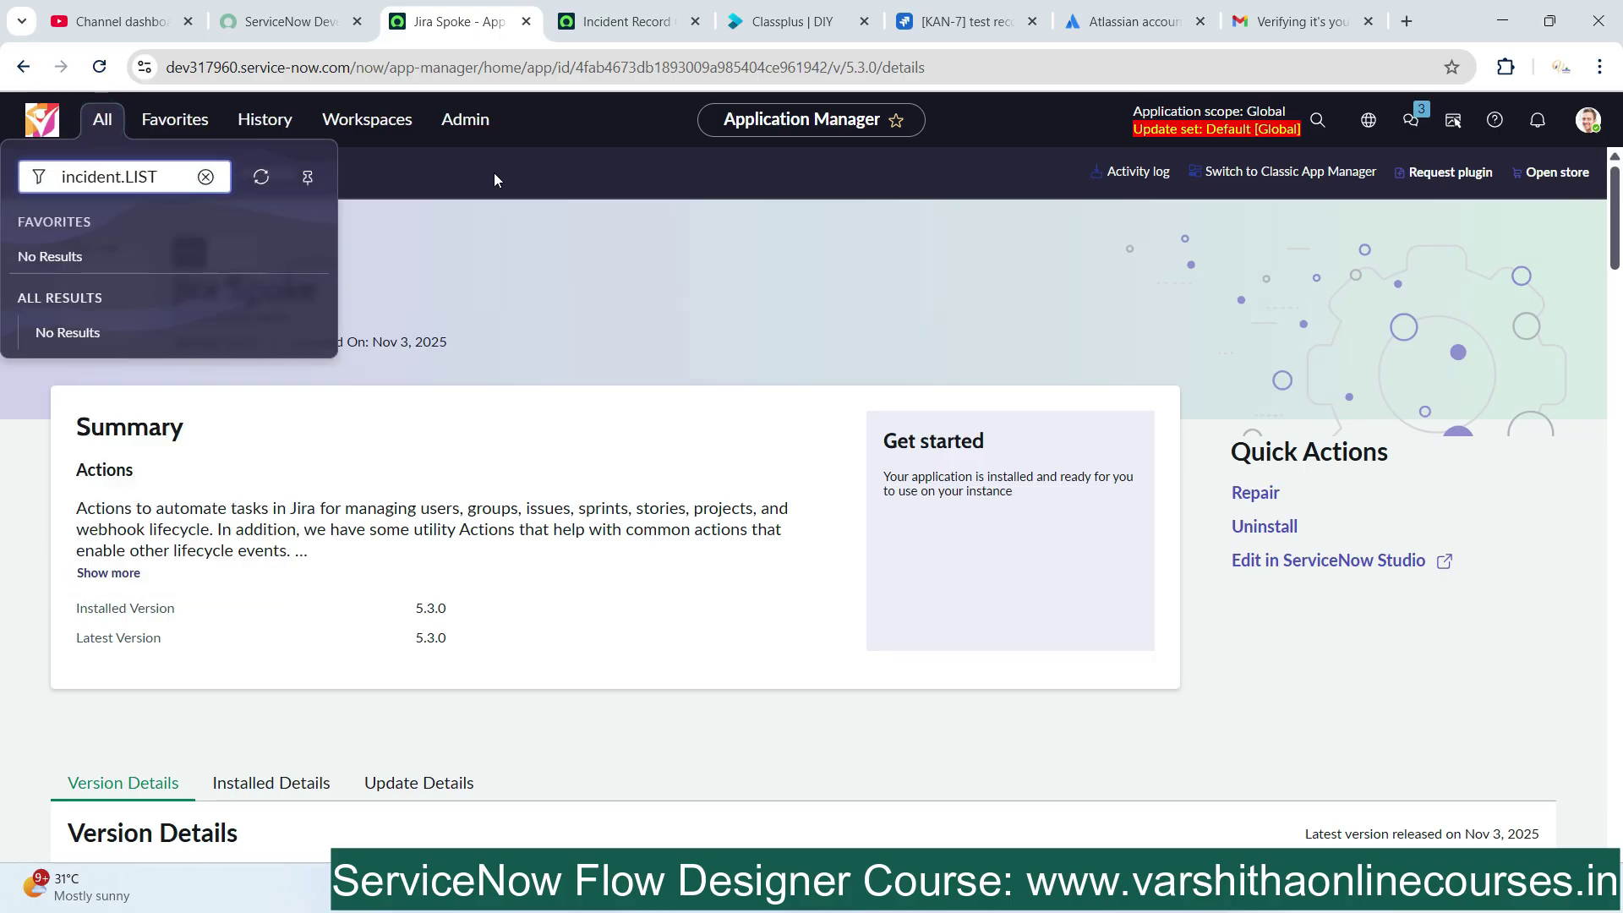
key("Return")
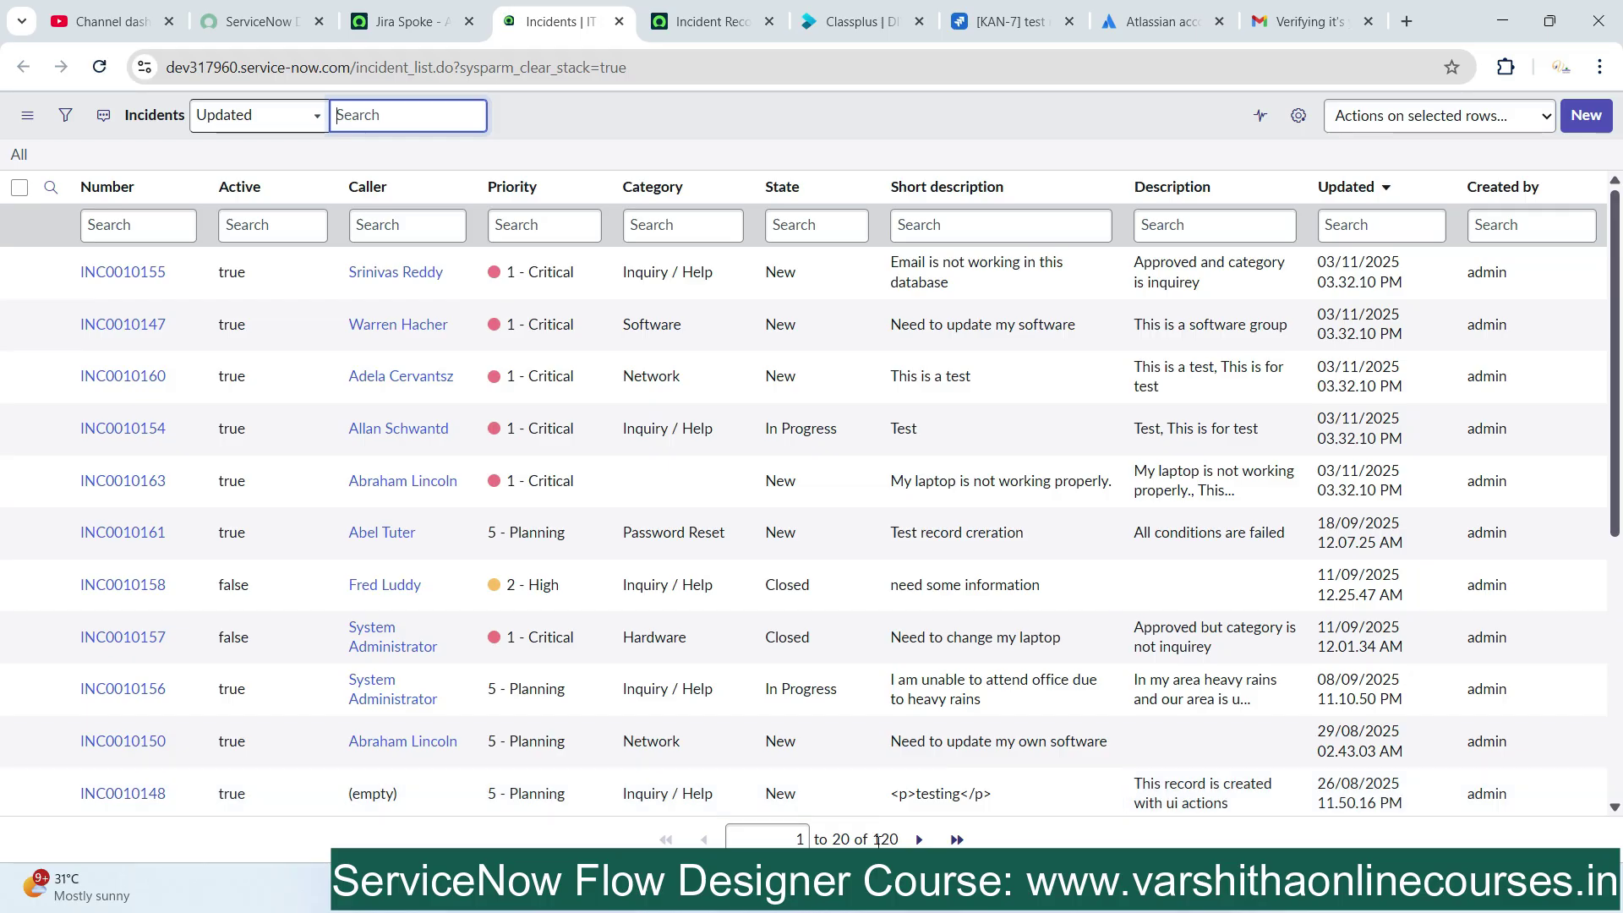
double_click(883, 840)
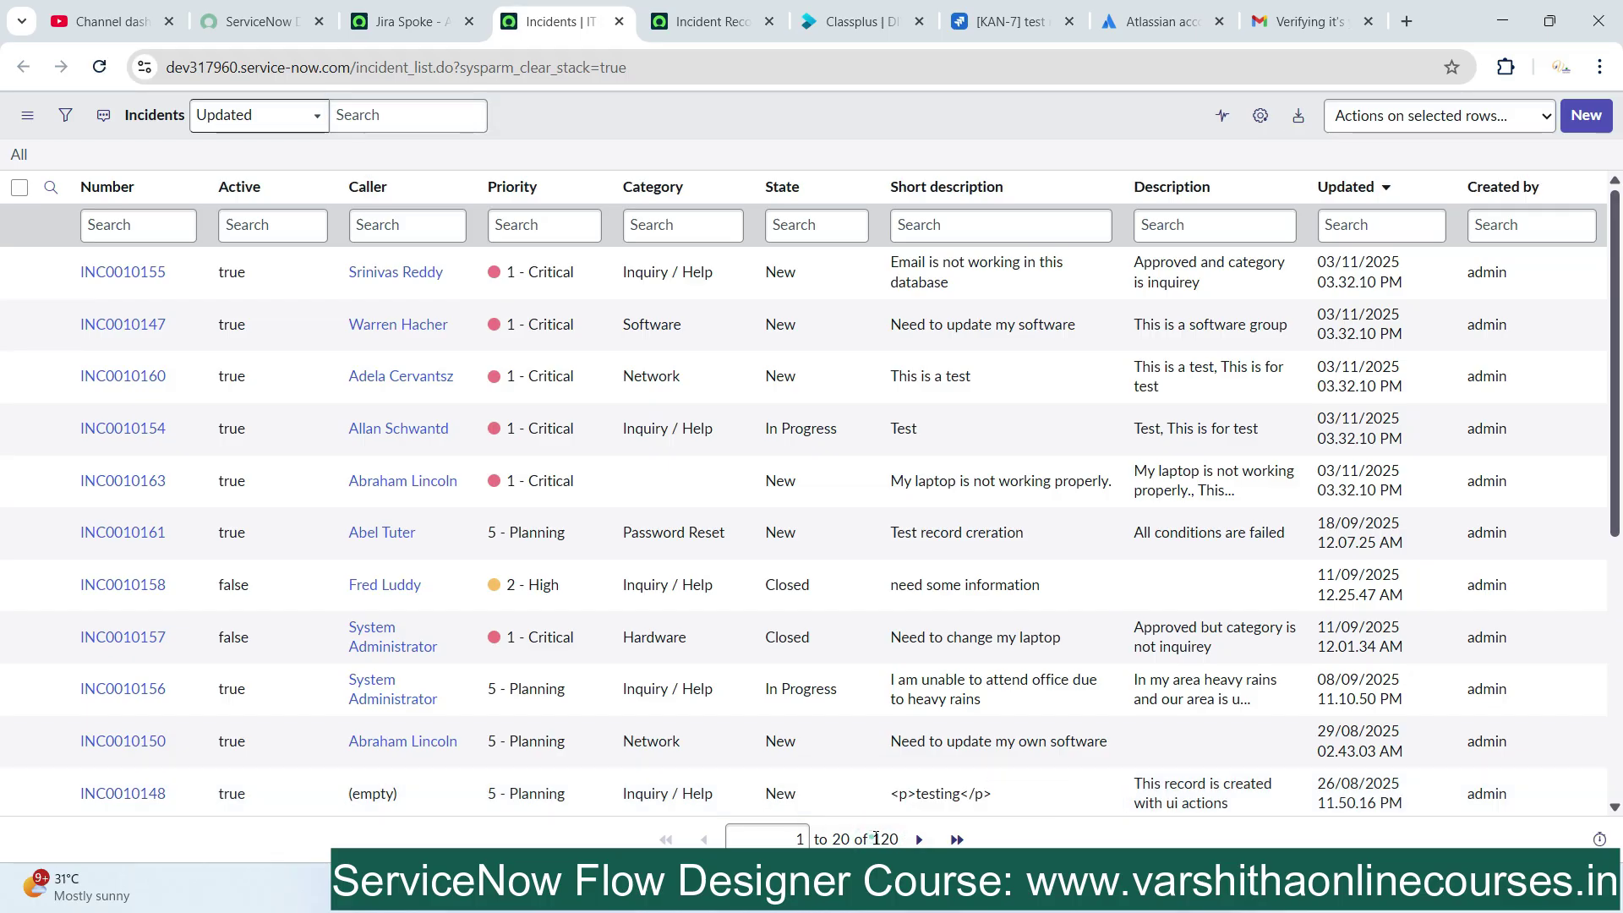
left_click_drag(871, 840, 898, 839)
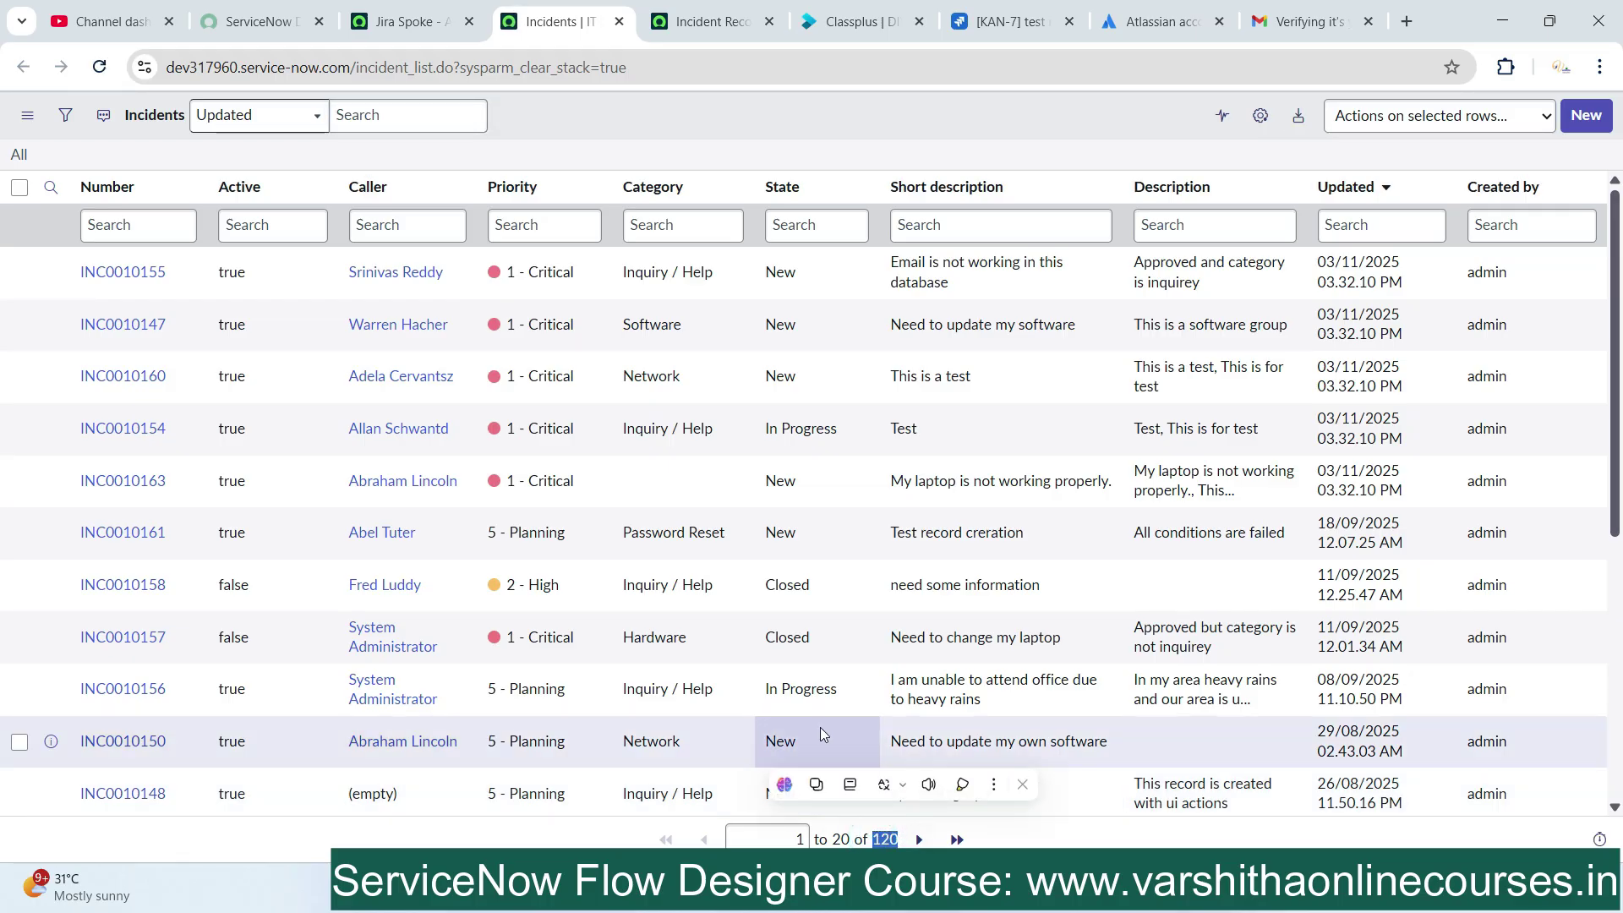
Open the debug setup for the Incident Record Creation with Jira flow and expand the trigger's body and issue inputs
left_click(712, 23)
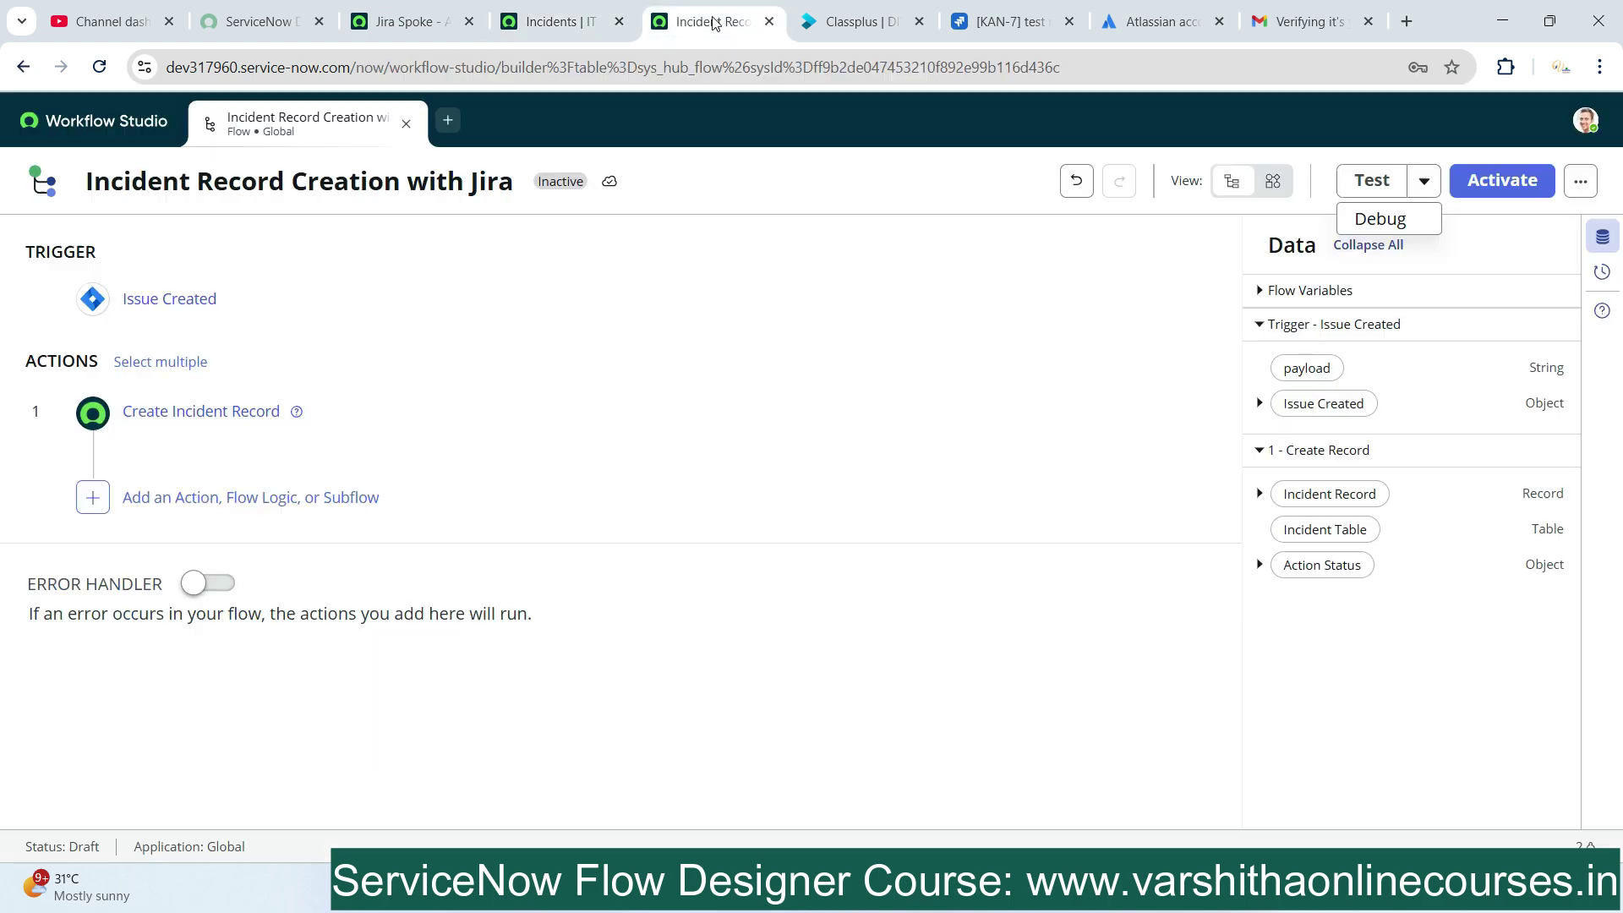
left_click(1379, 221)
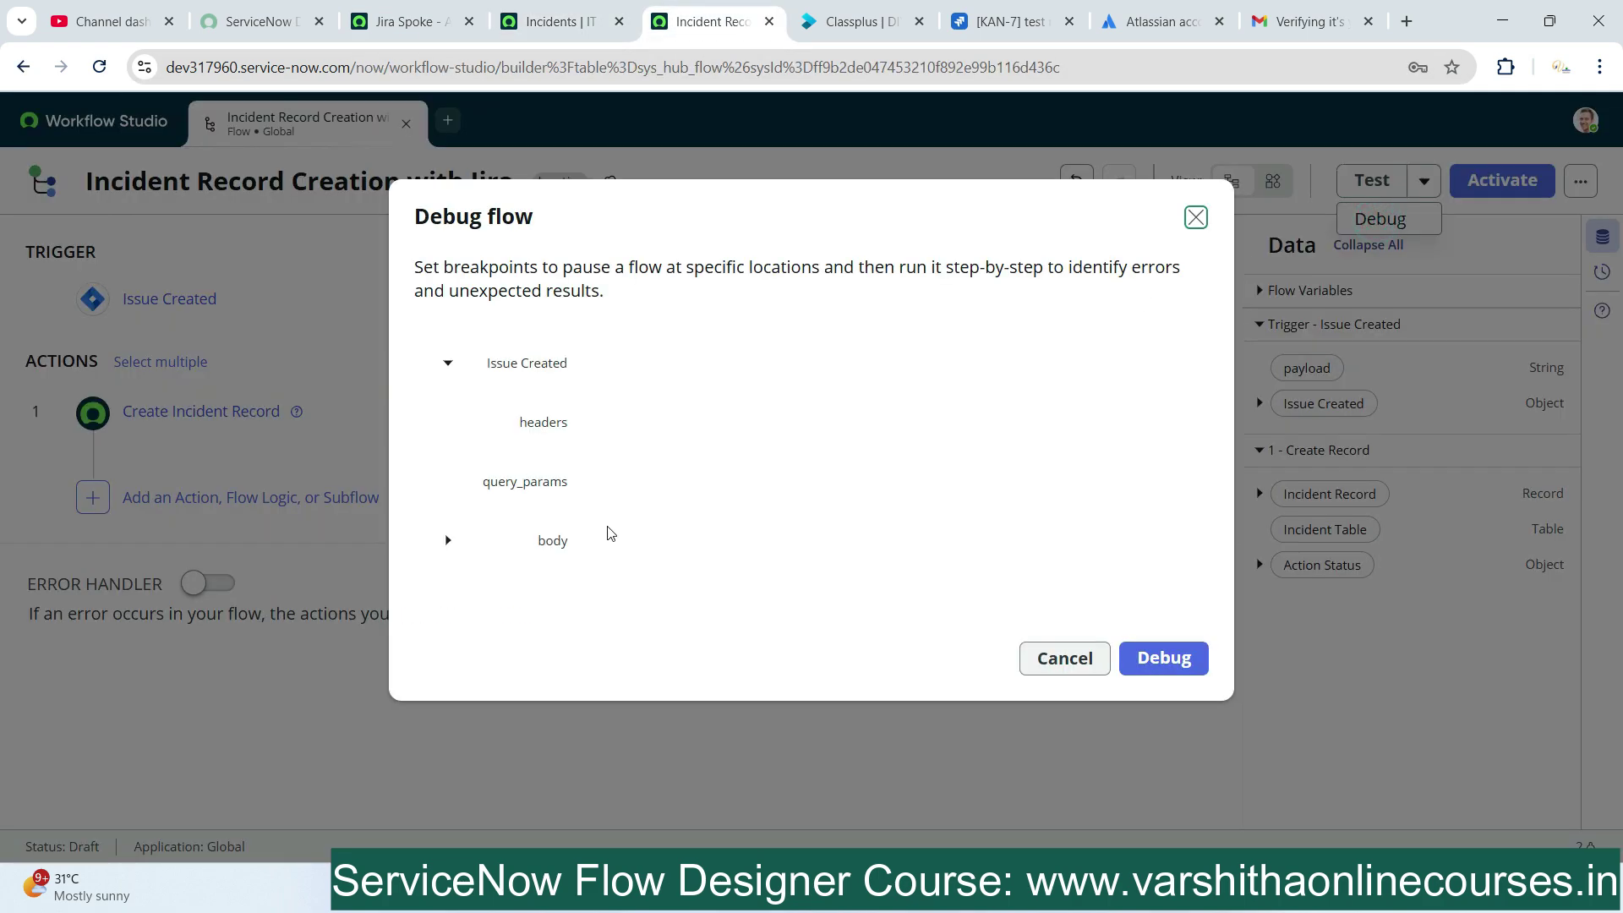
left_click(448, 540)
scroll(449, 532, "down", 1)
scroll(683, 533, "down", 1)
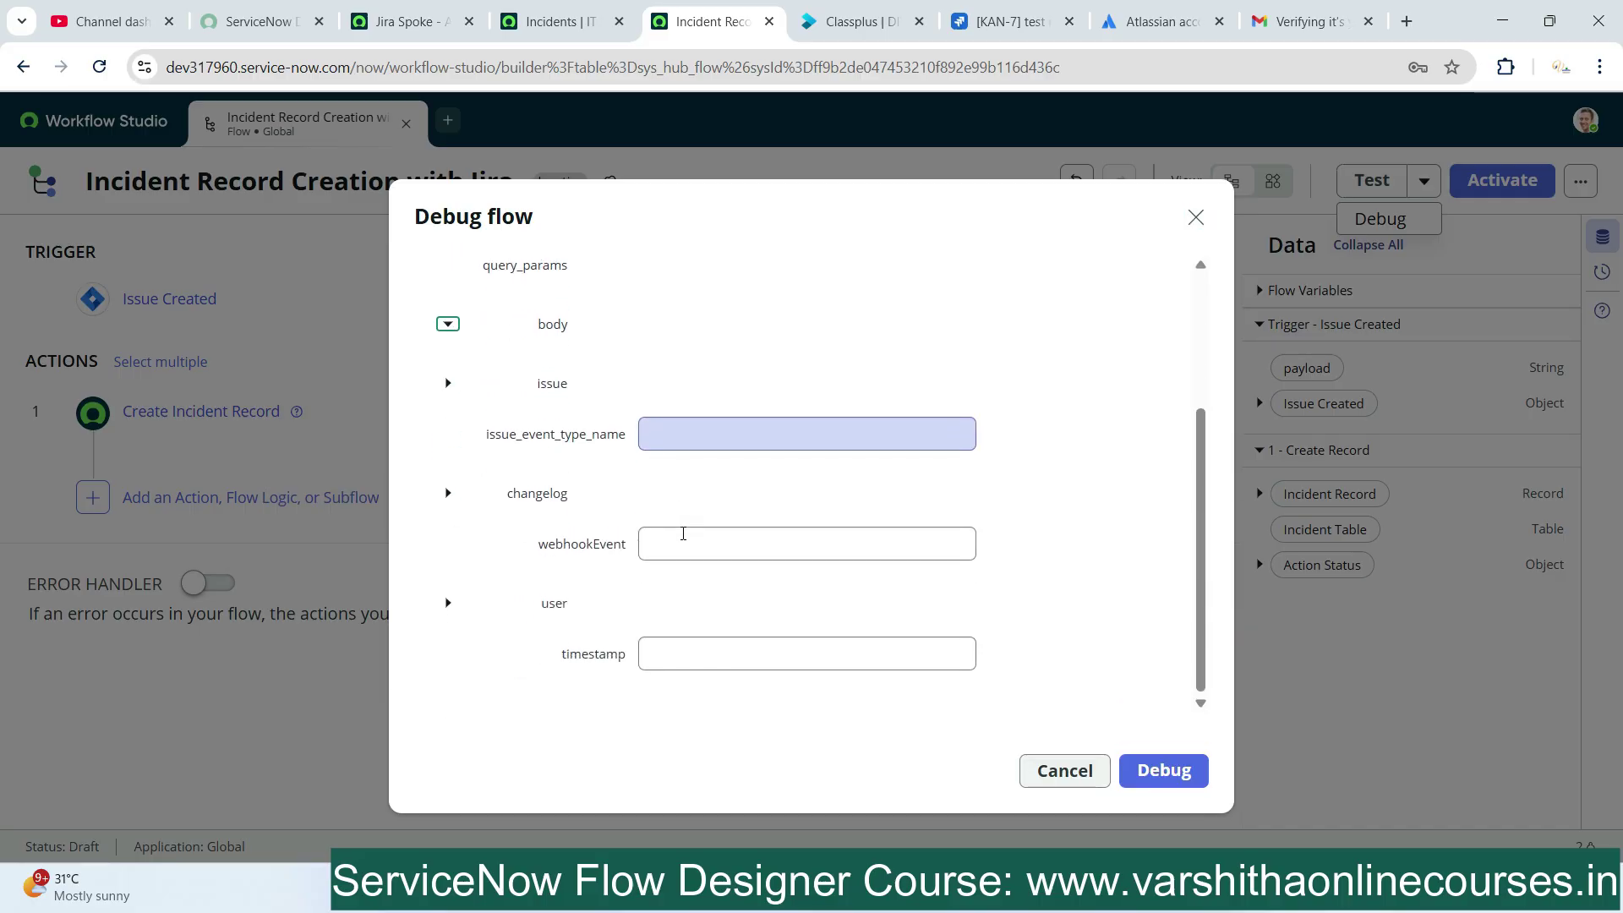
left_click(662, 432)
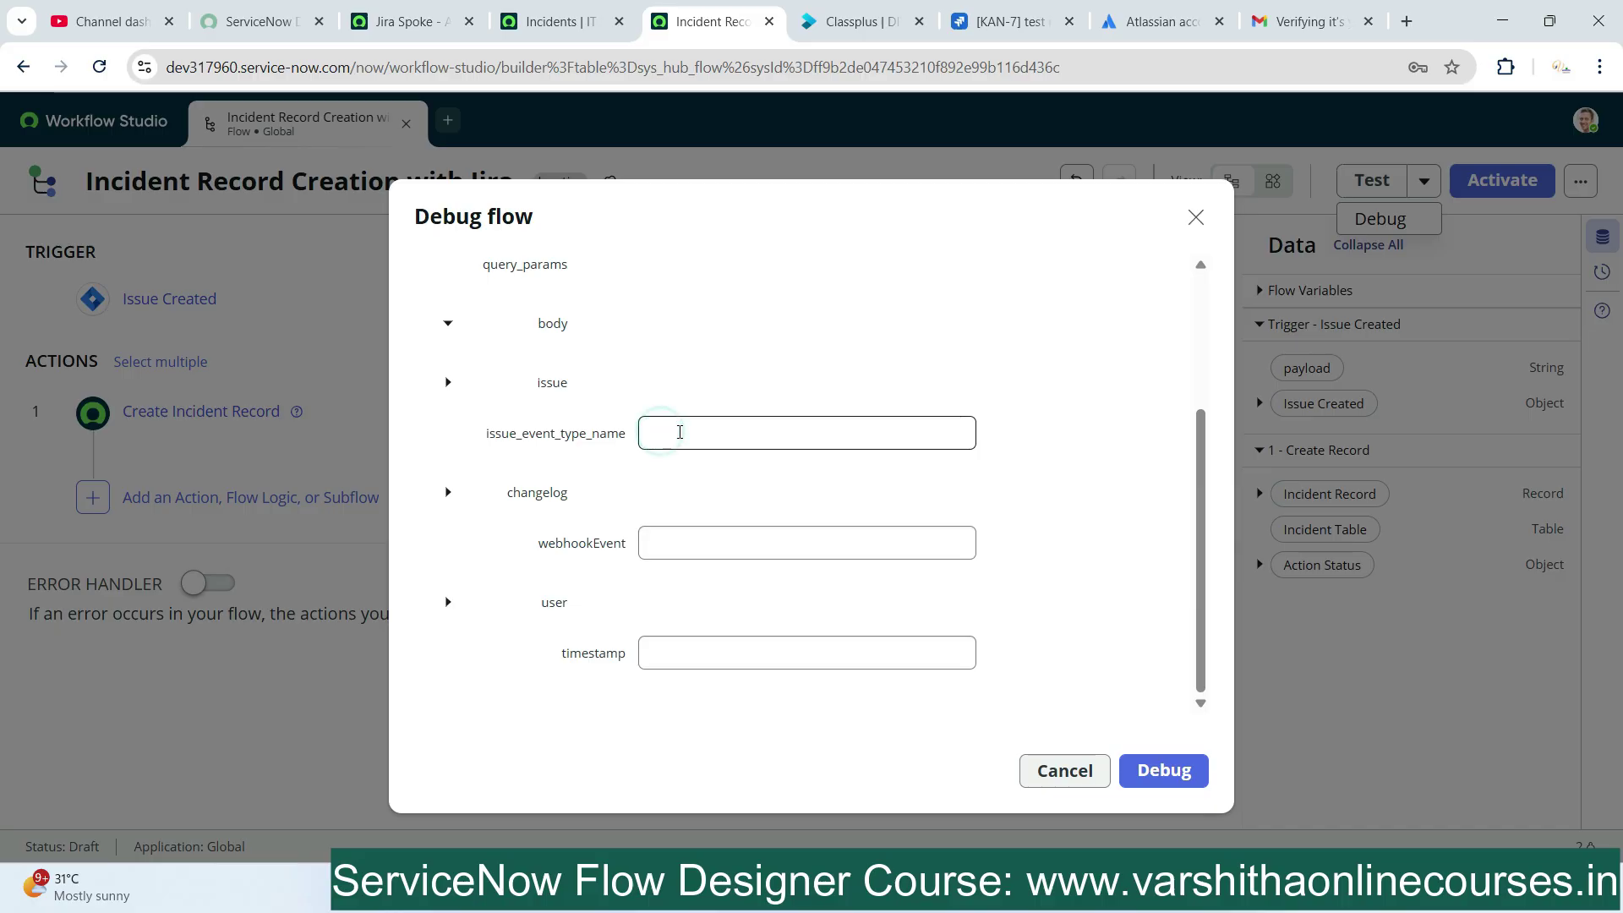
left_click(448, 382)
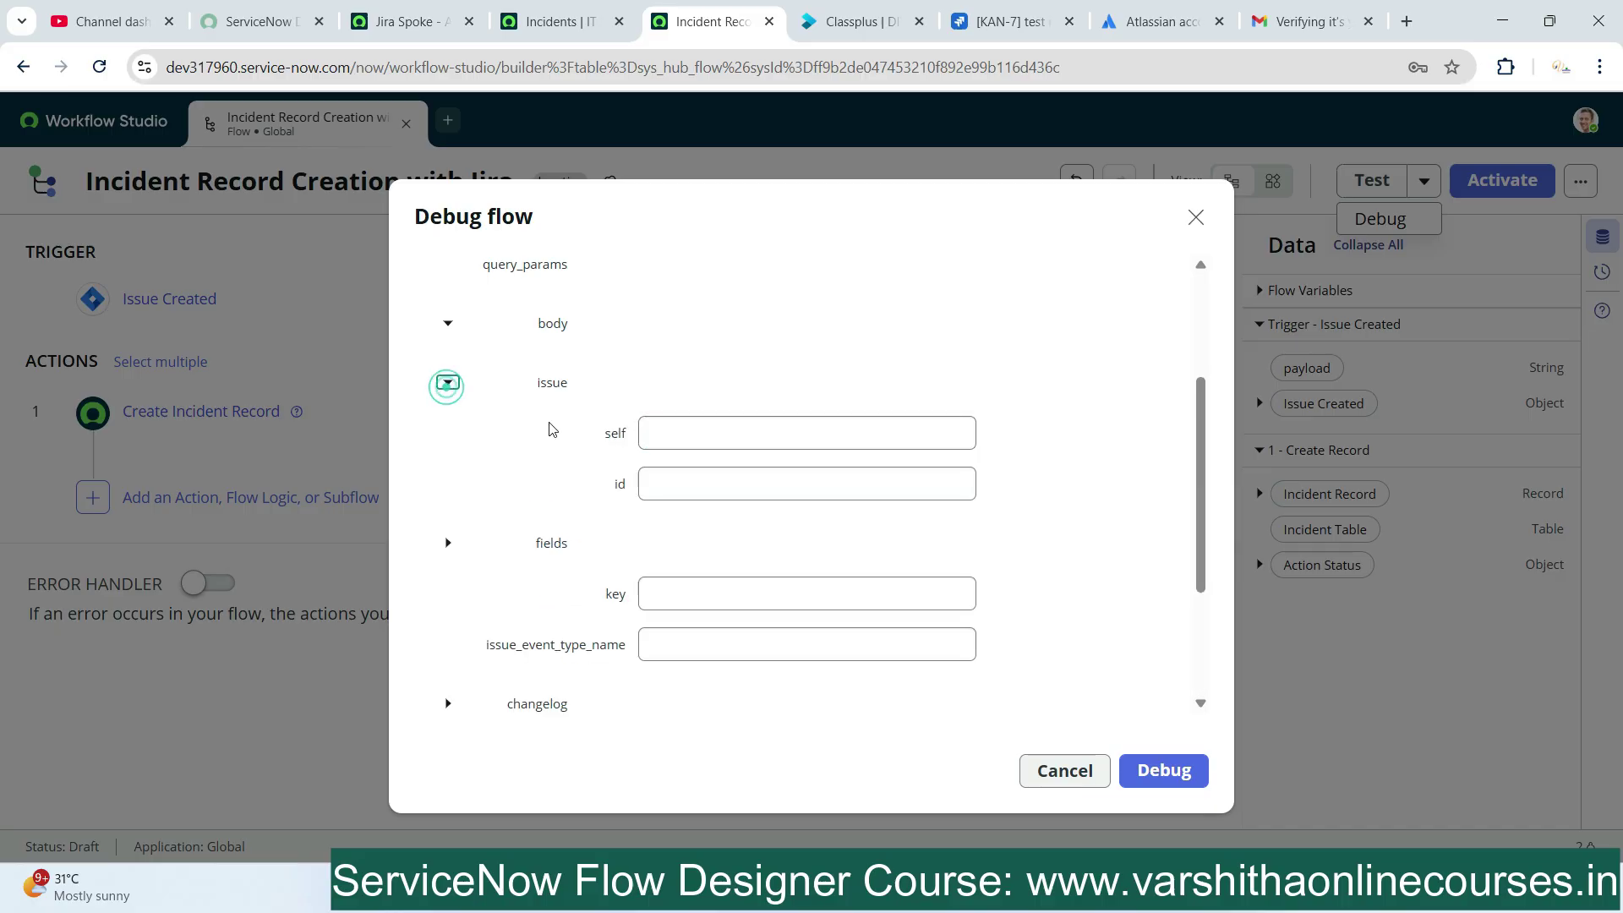
scroll(706, 471, "down", 3)
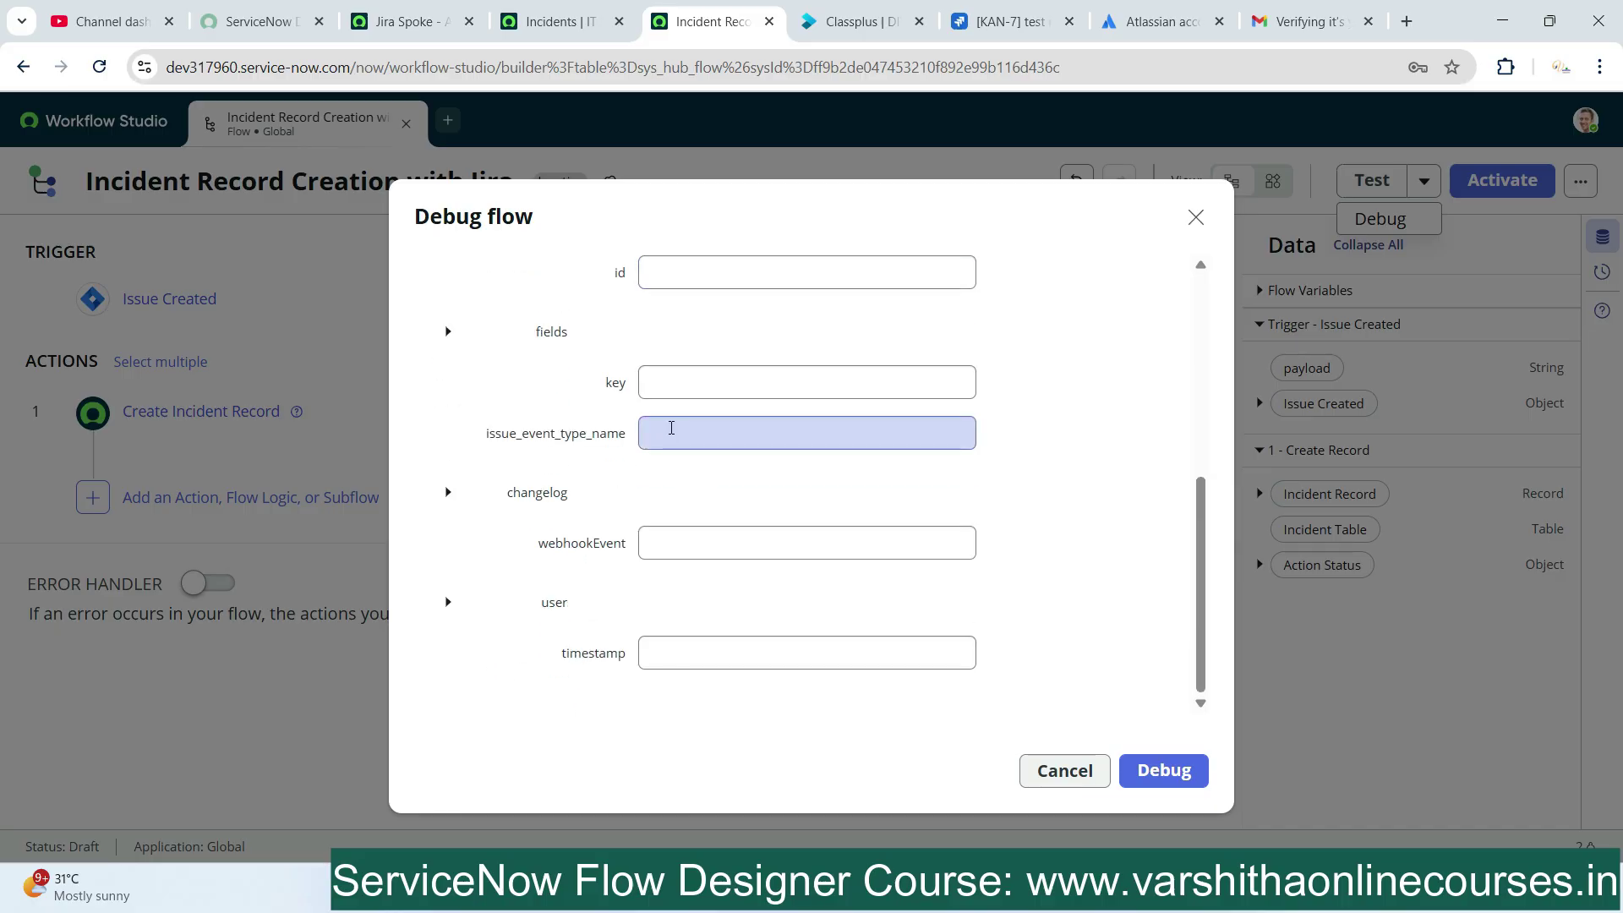
left_click(688, 534)
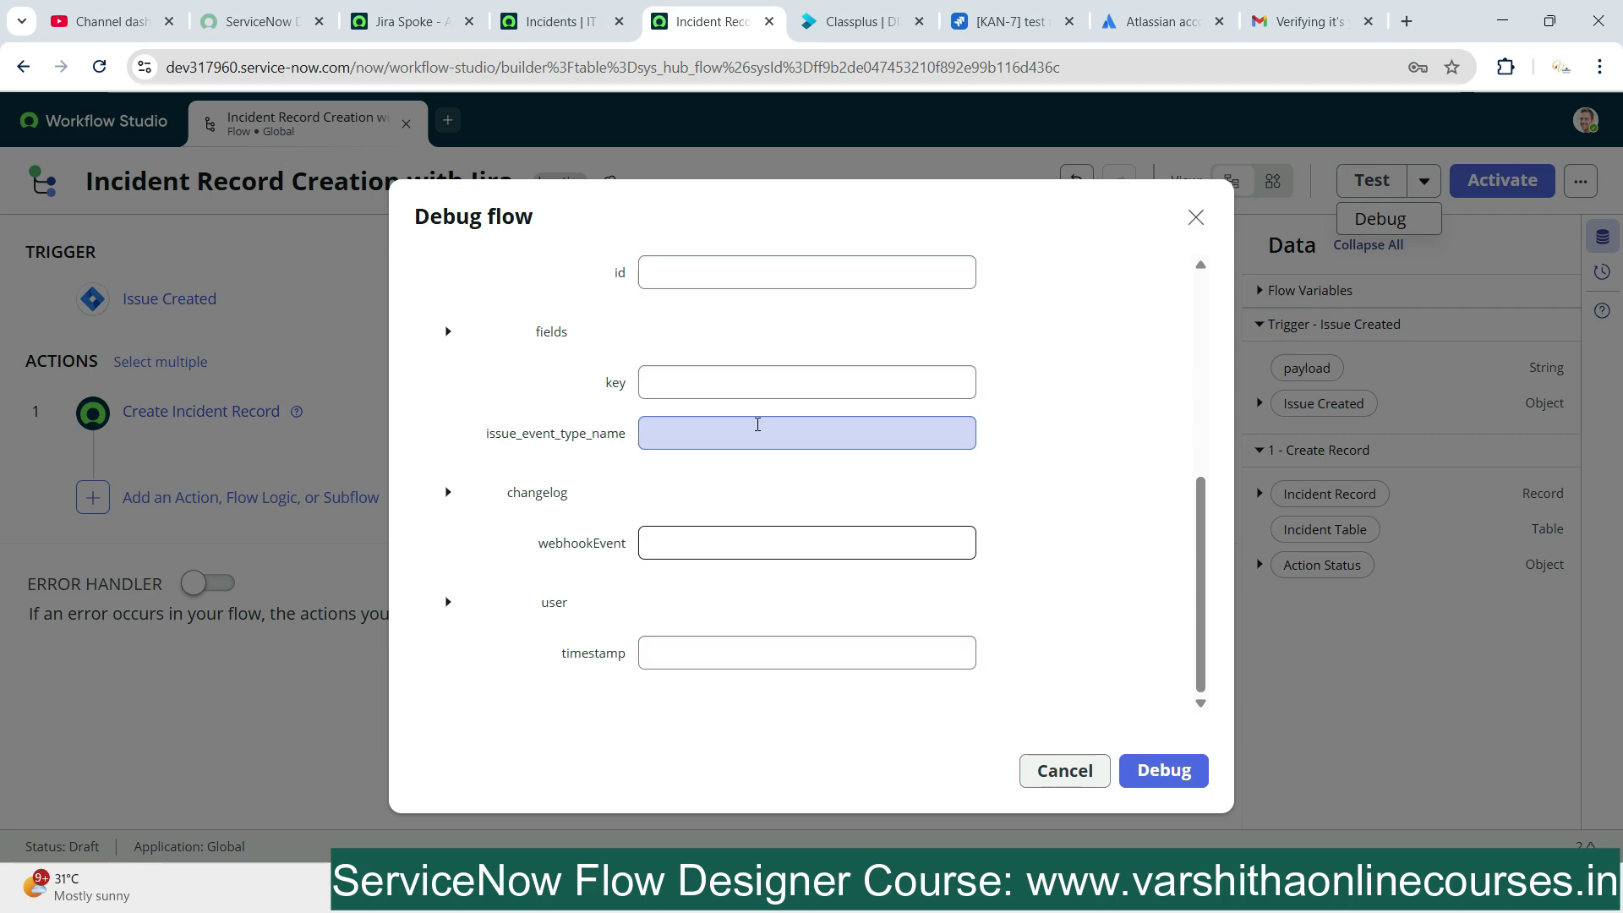
Set issue_event_type_name to "test record creation for the ServiceNow" and start the flow's debug session
left_click(841, 430)
type("test record creation for the ServiceNow")
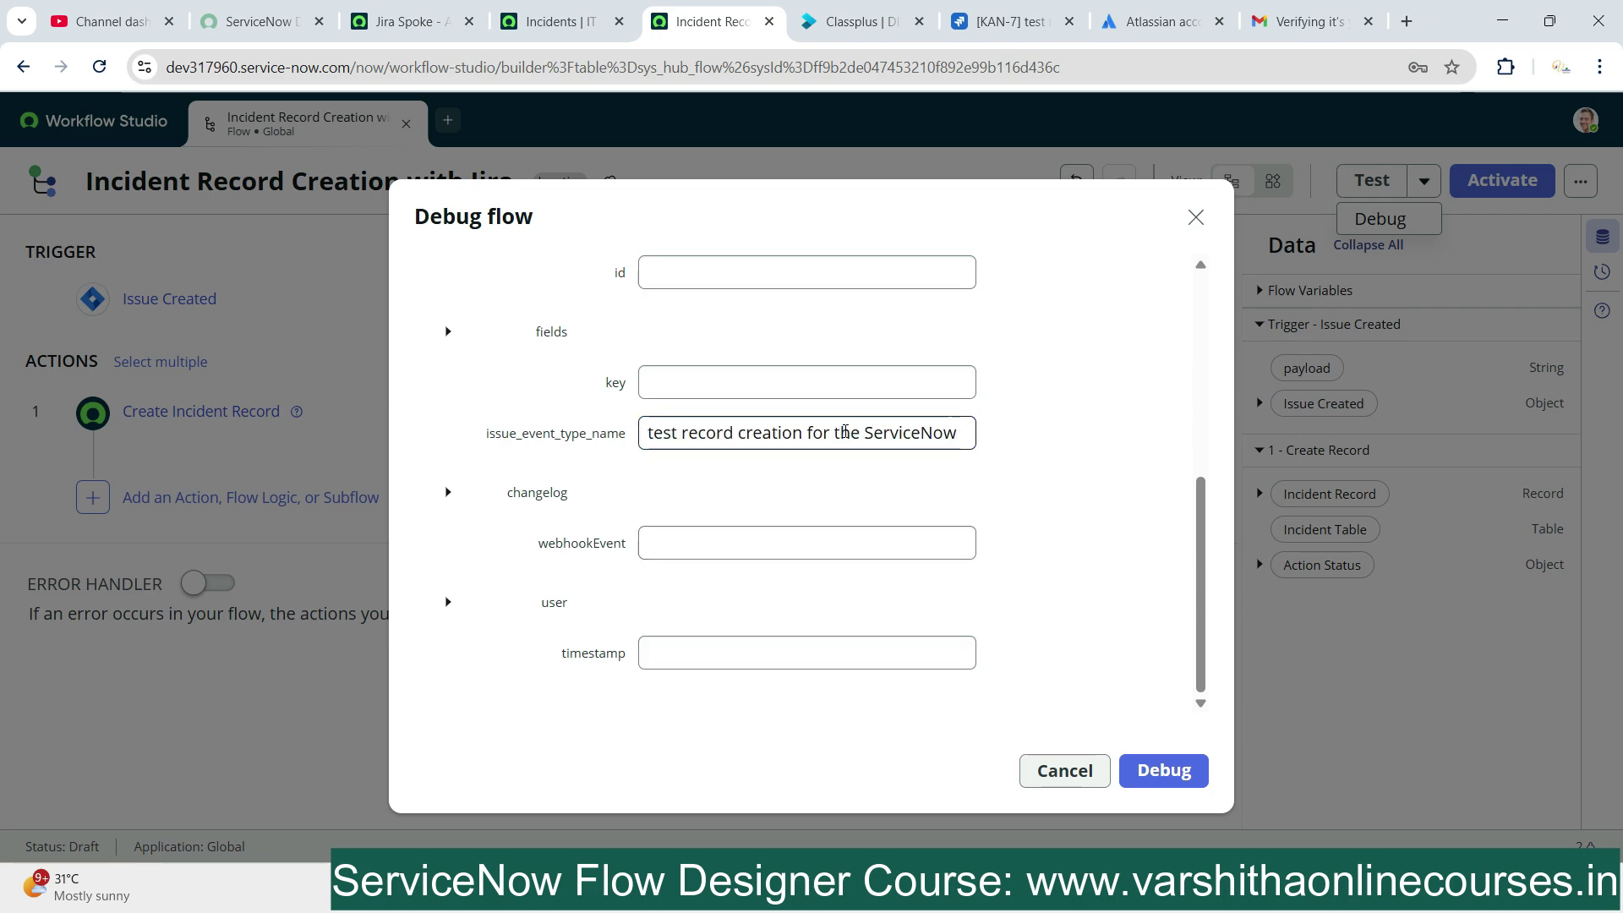
left_click(1166, 769)
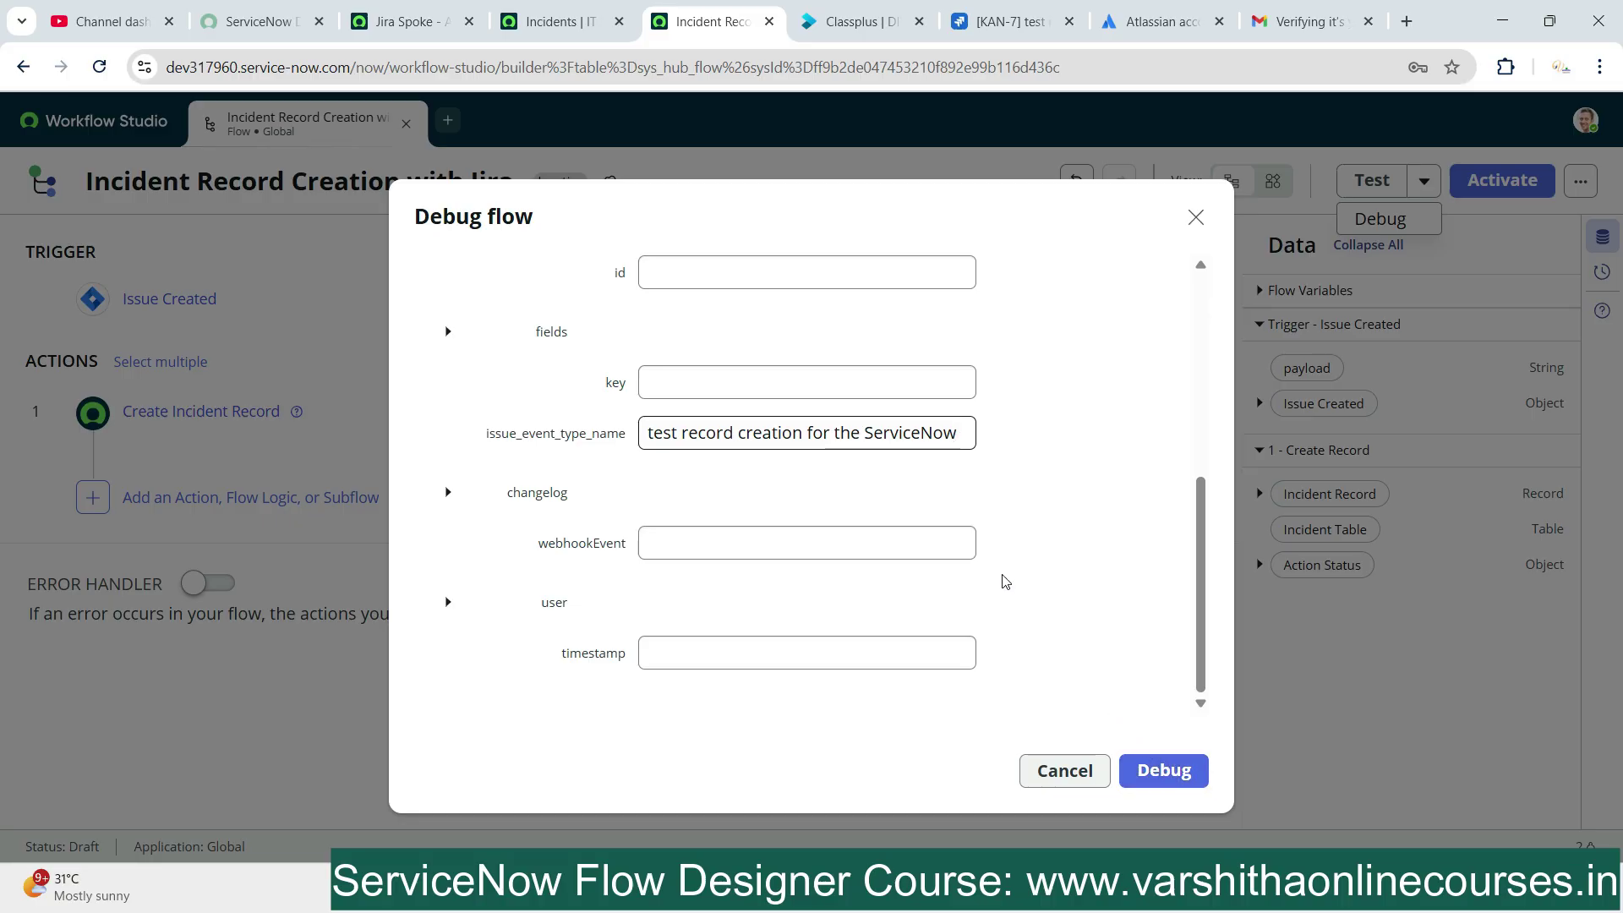
scroll(1005, 581, "up", 4)
left_click(788, 542)
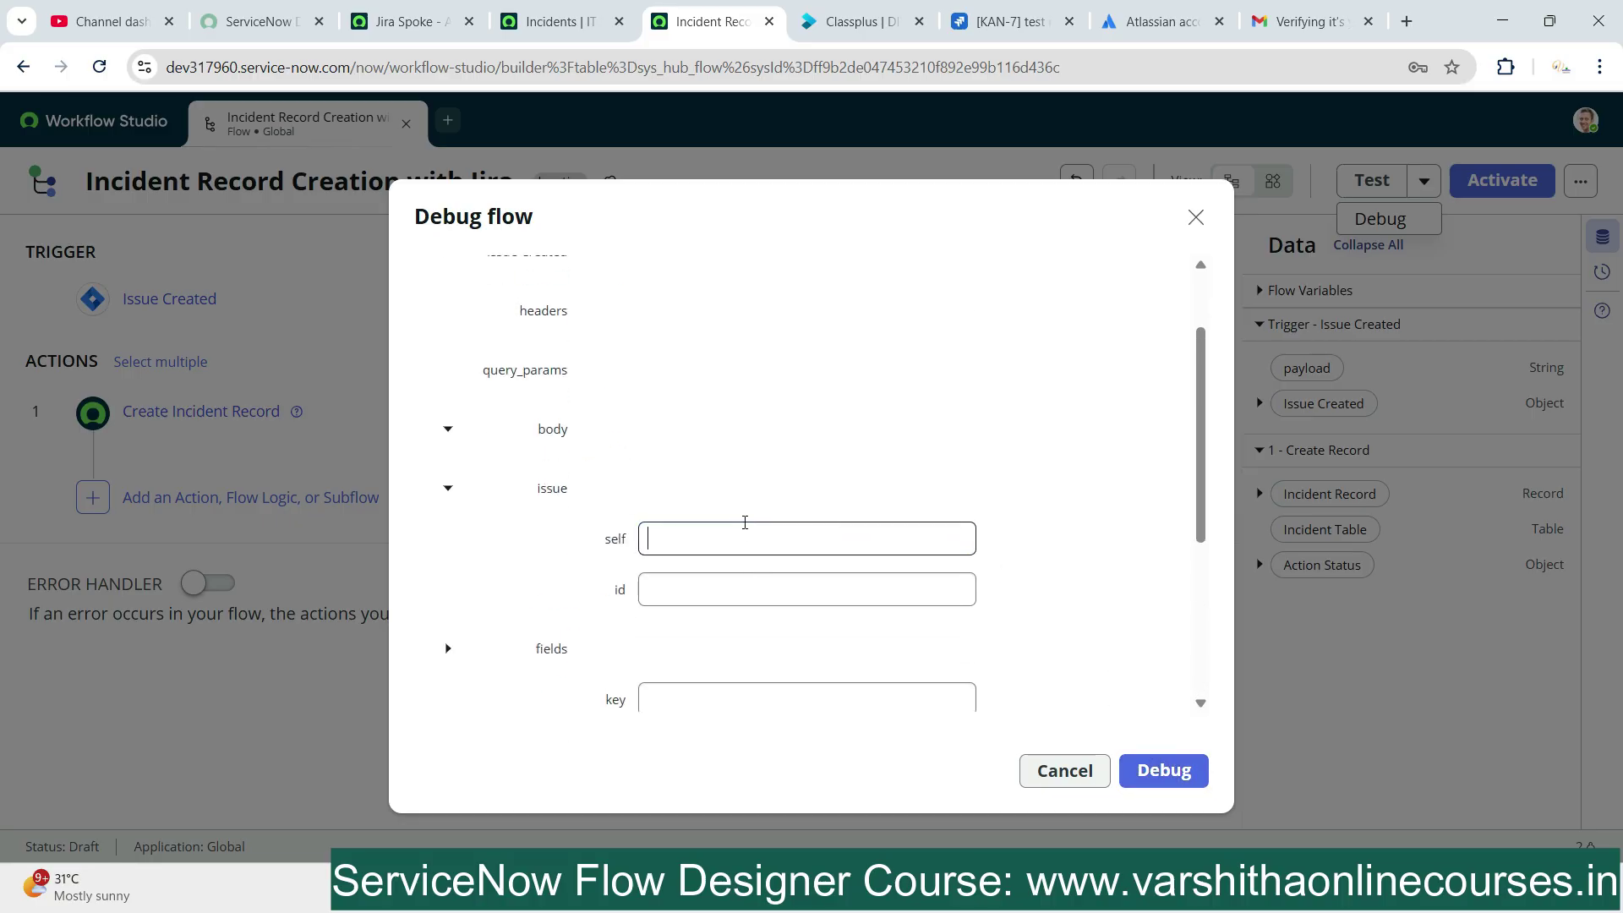
left_click(446, 432)
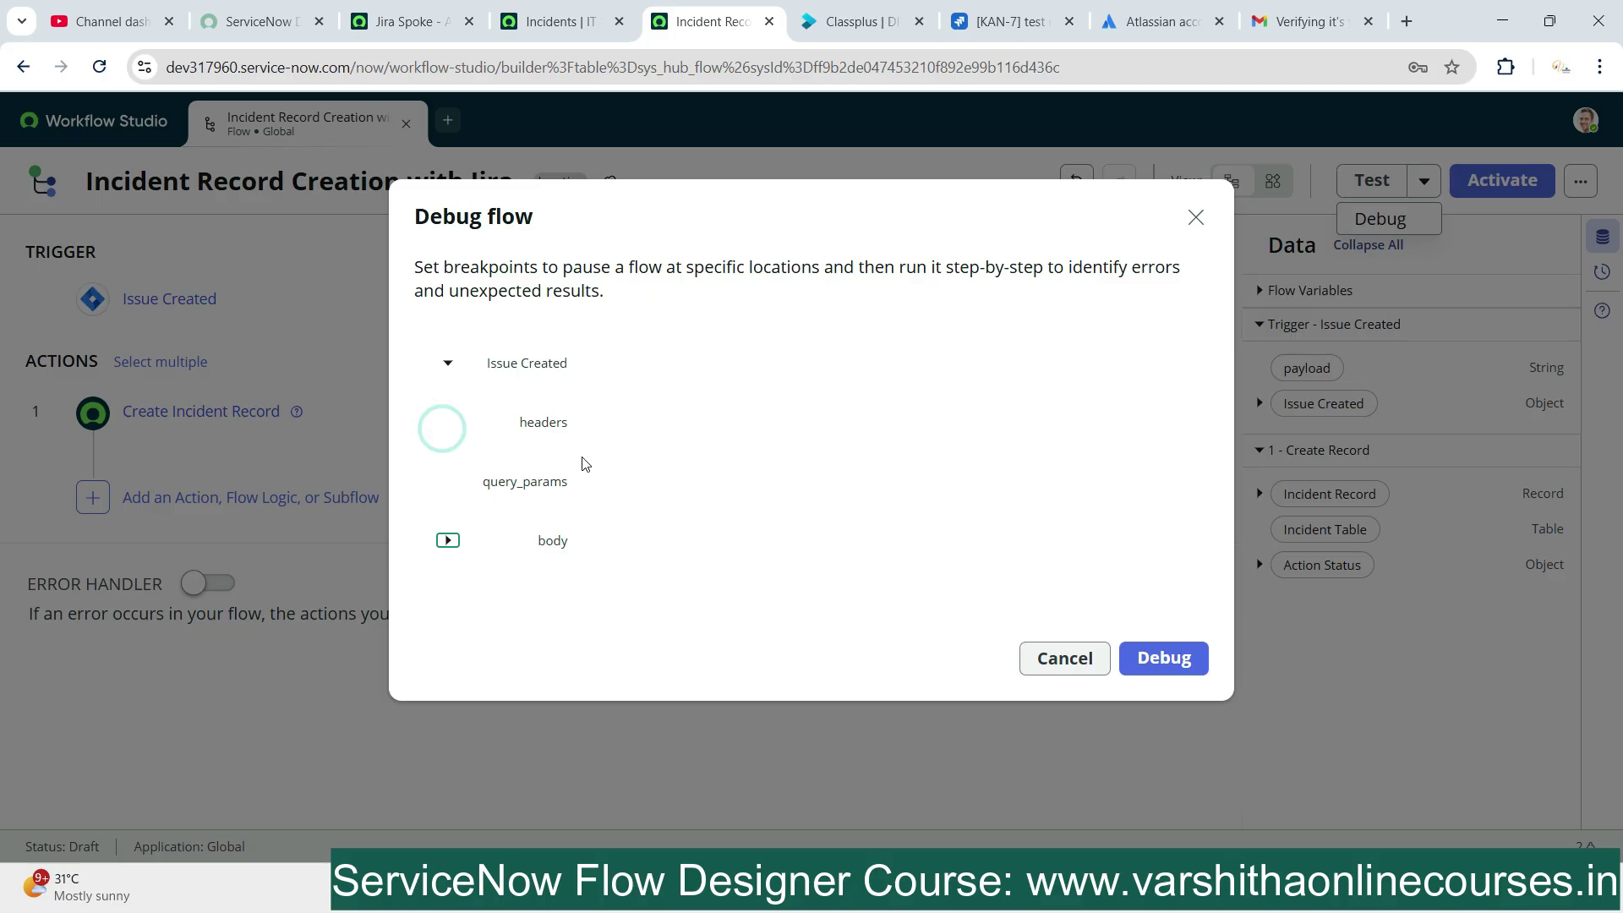
left_click(448, 541)
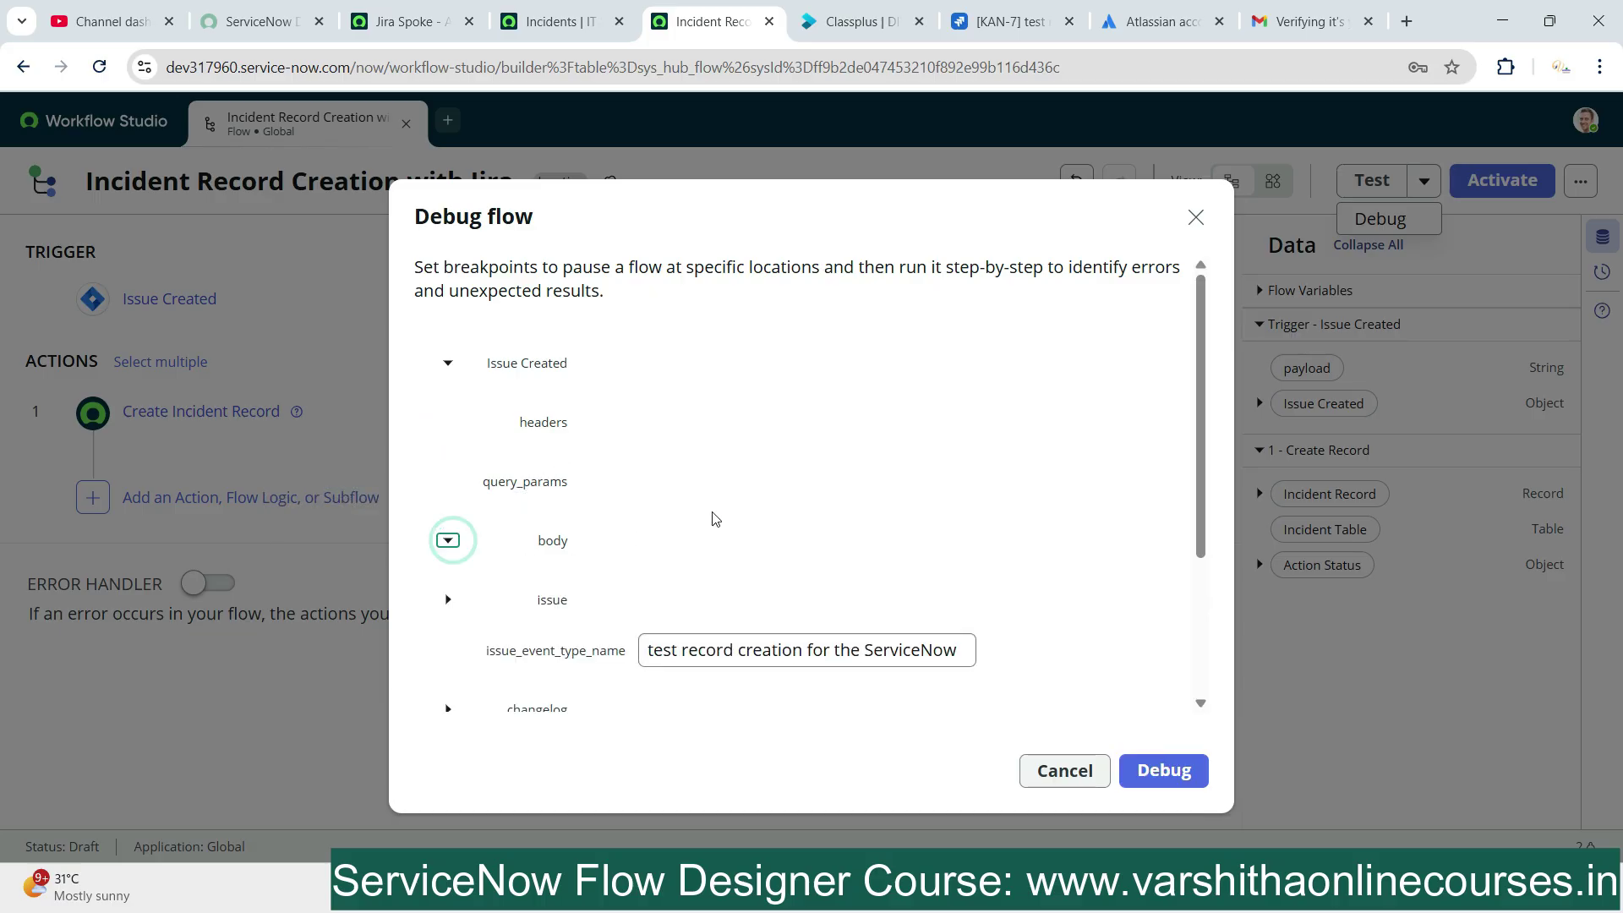
scroll(640, 511, "down", 3)
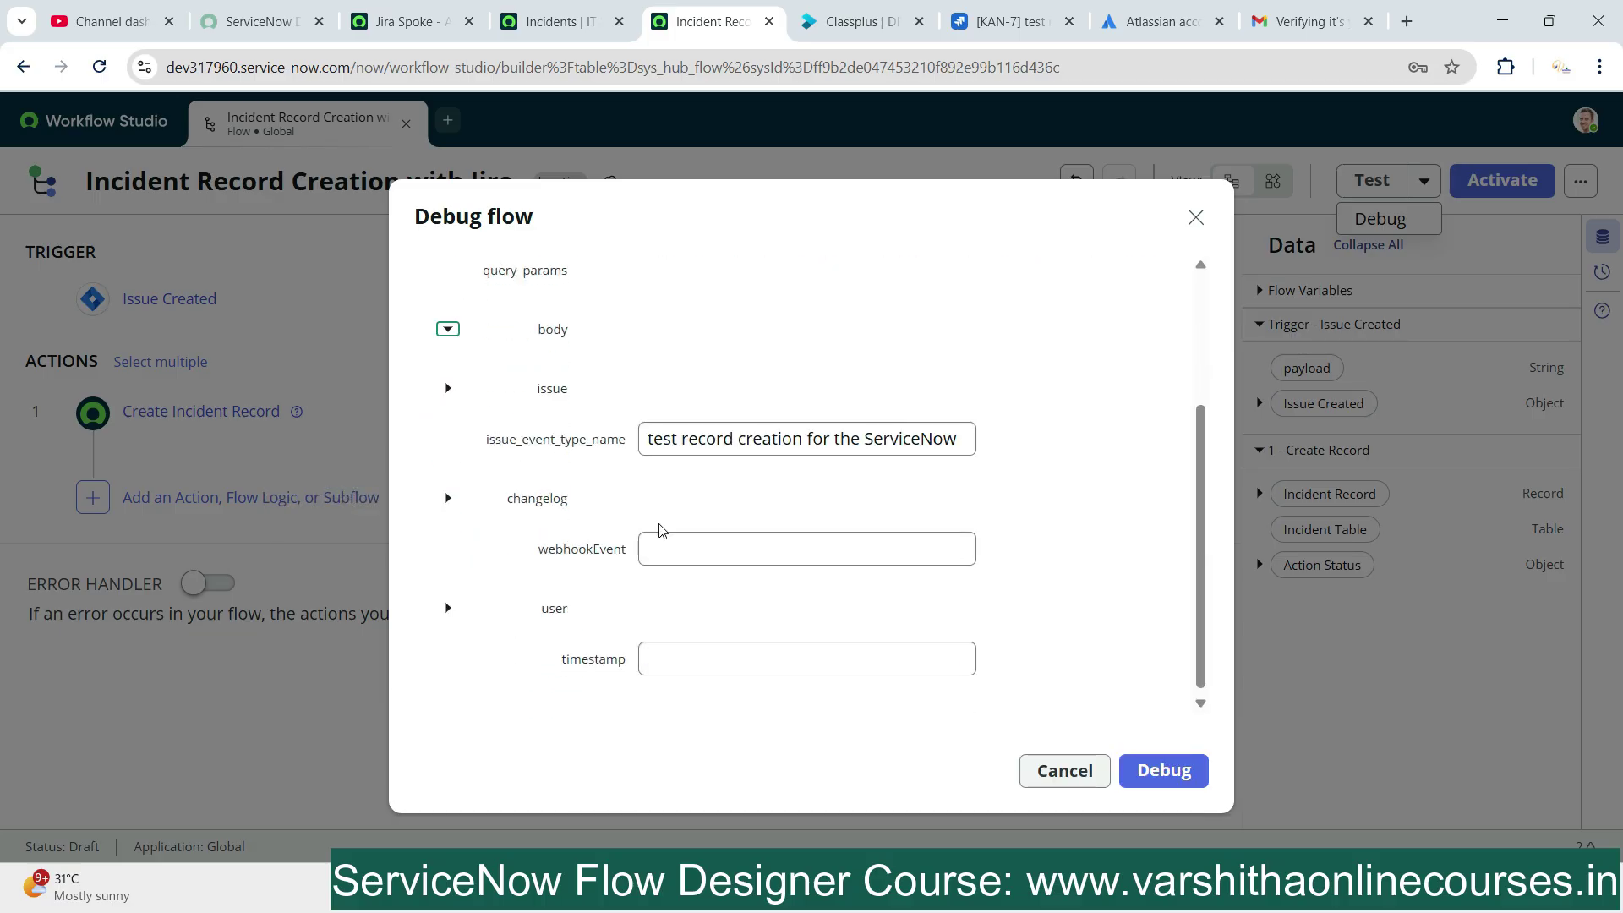
left_click(1138, 776)
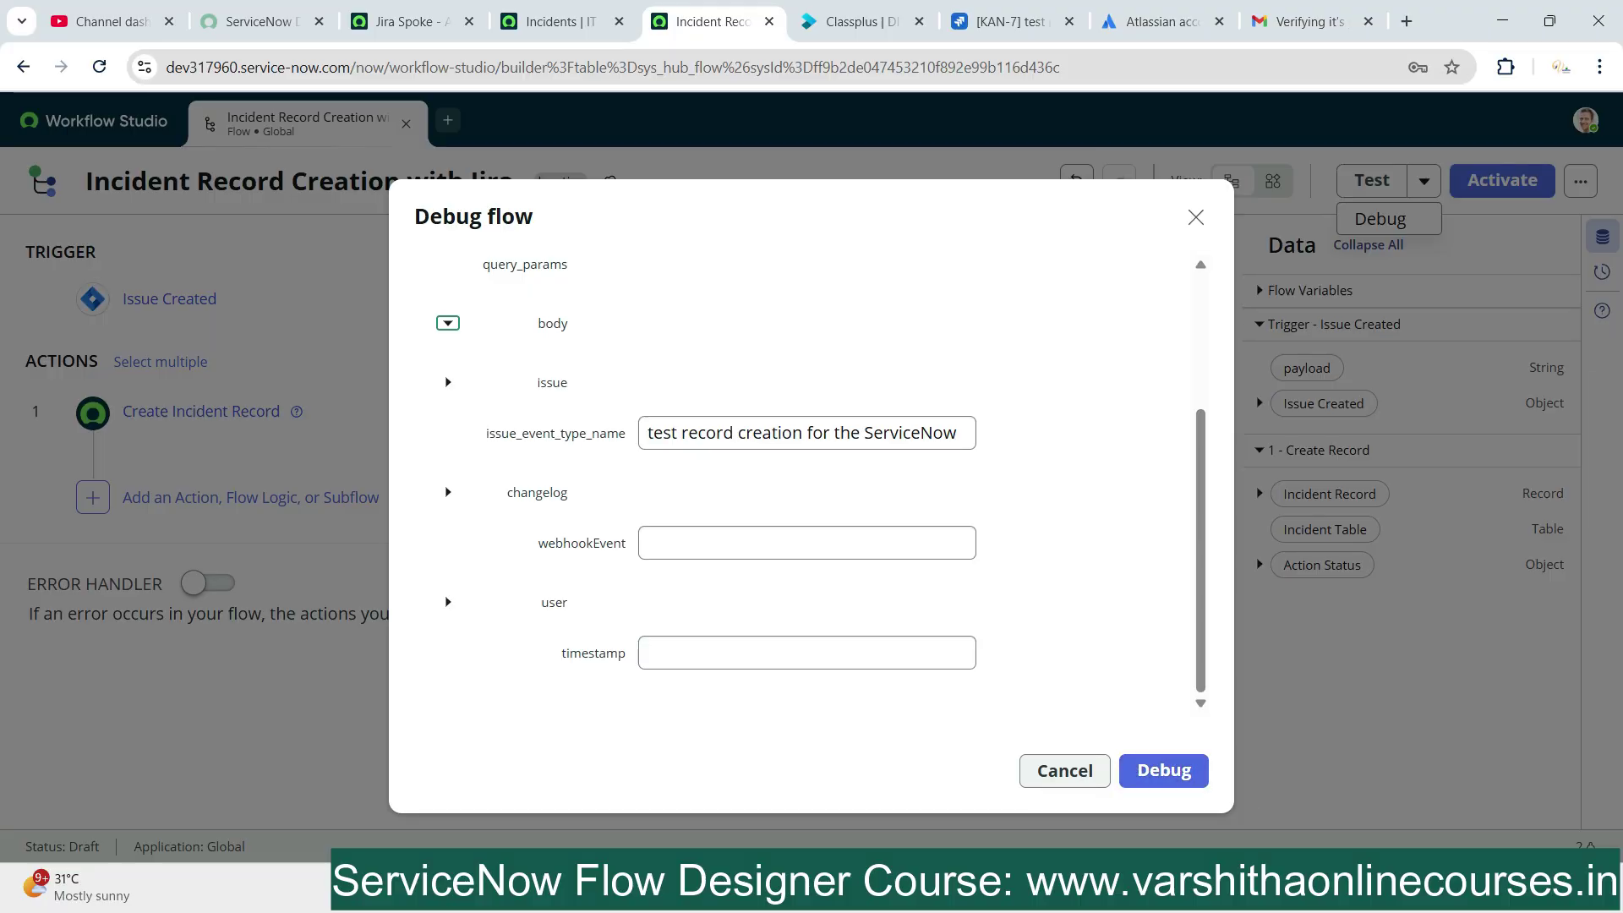
left_click(1177, 776)
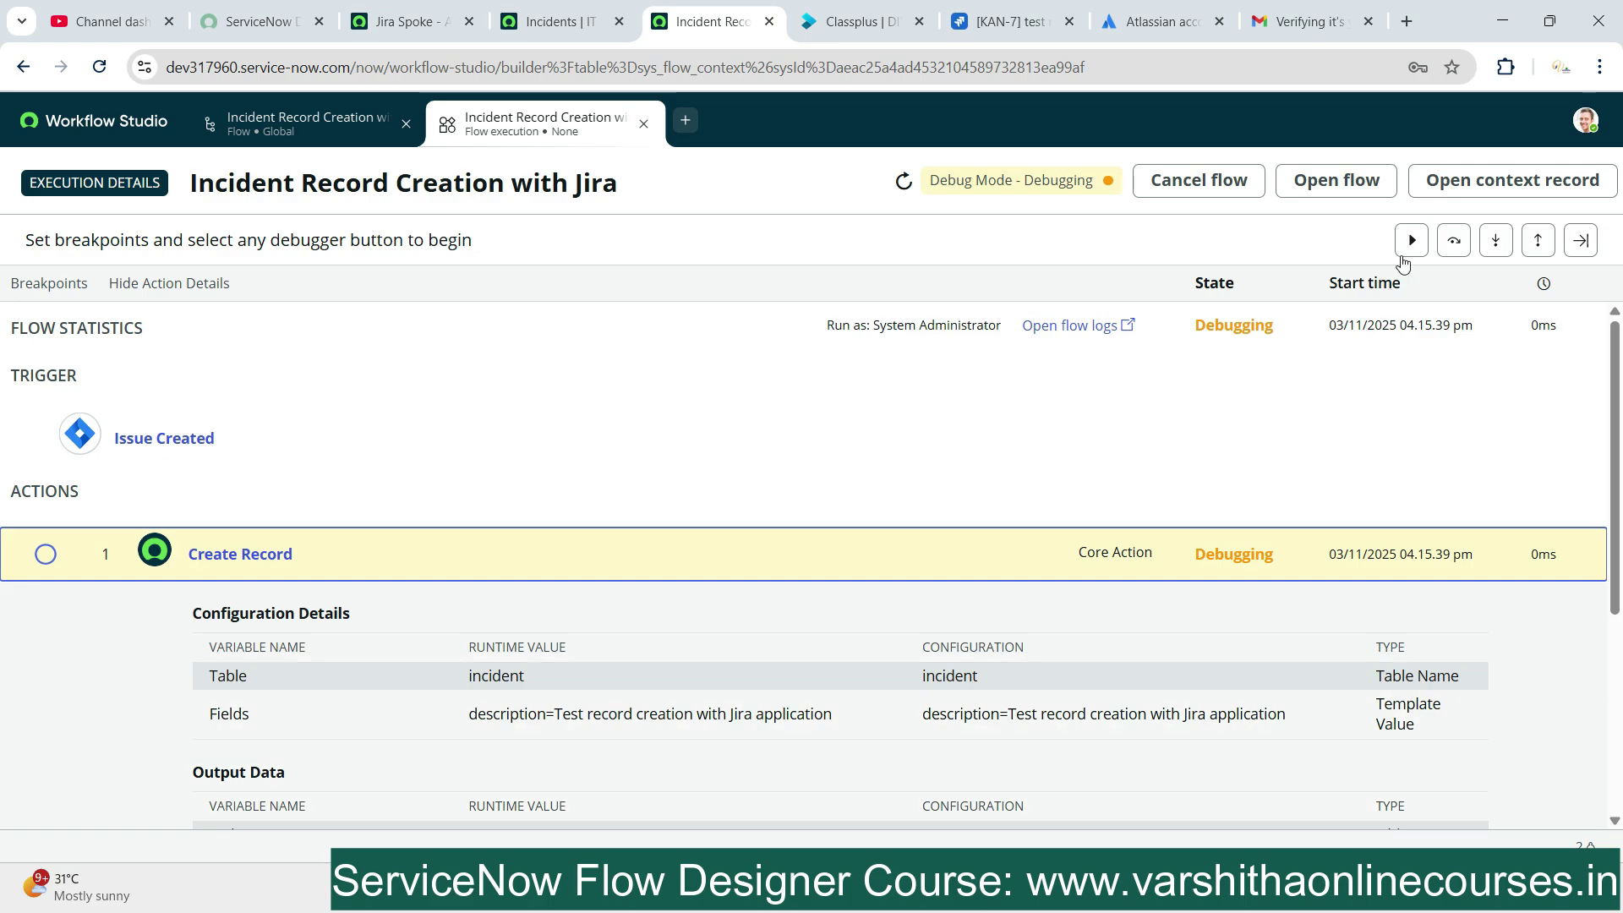
Run the flow in the debugger and inspect the Create Record action's output data
left_click(1409, 241)
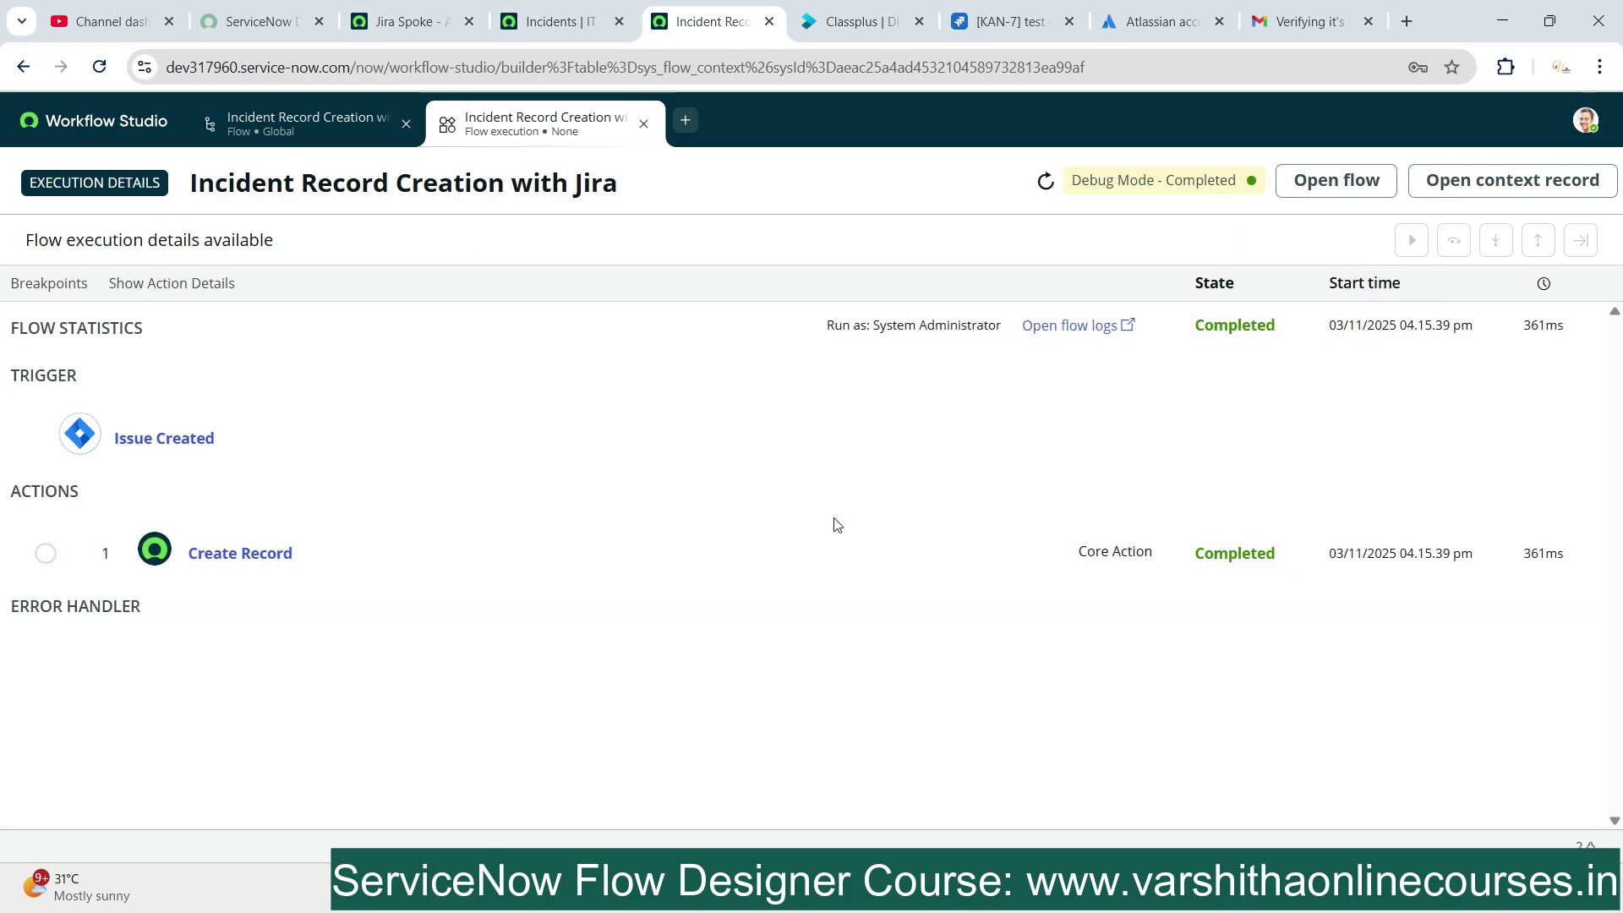
left_click(288, 552)
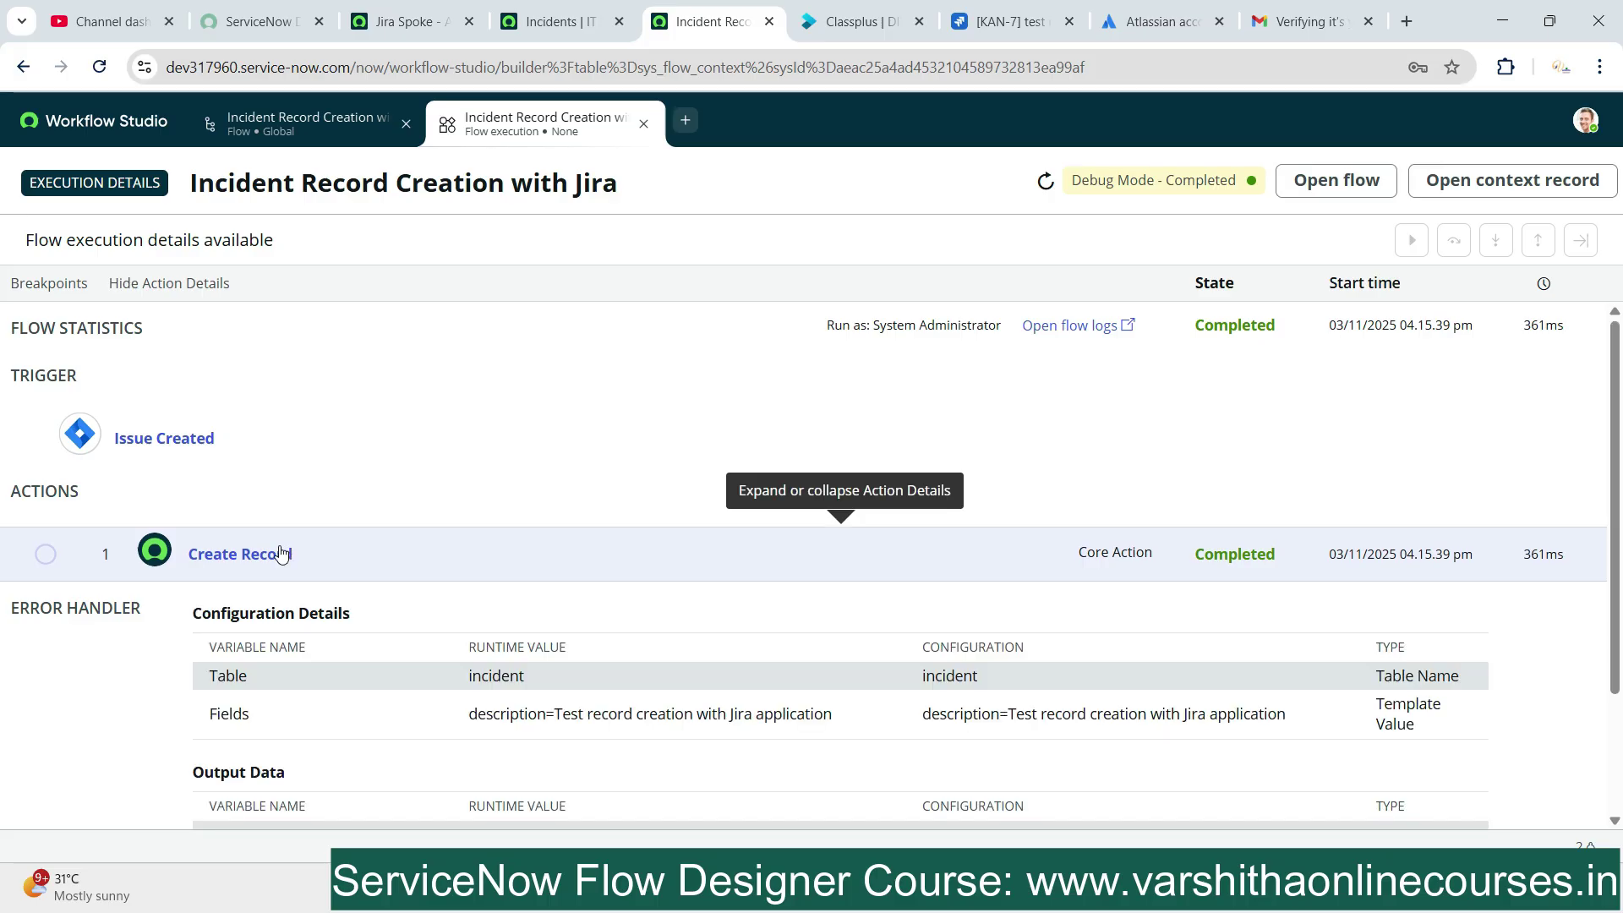
scroll(448, 464, "down", 3)
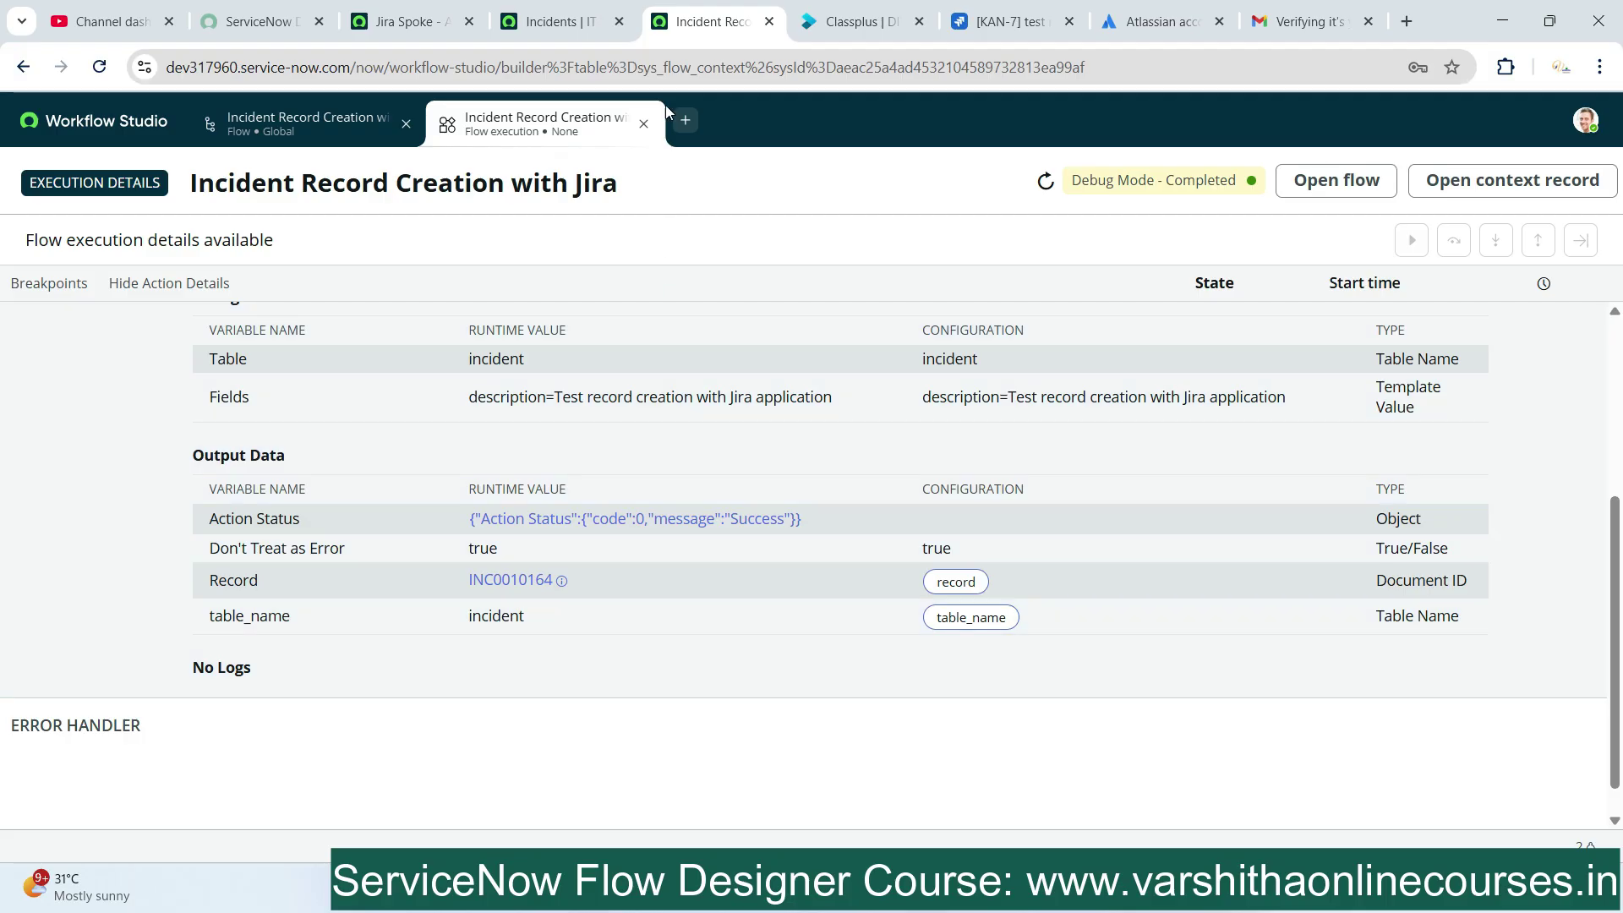
Refresh the incident list and check the total record count and the most recently updated entry
left_click(610, 30)
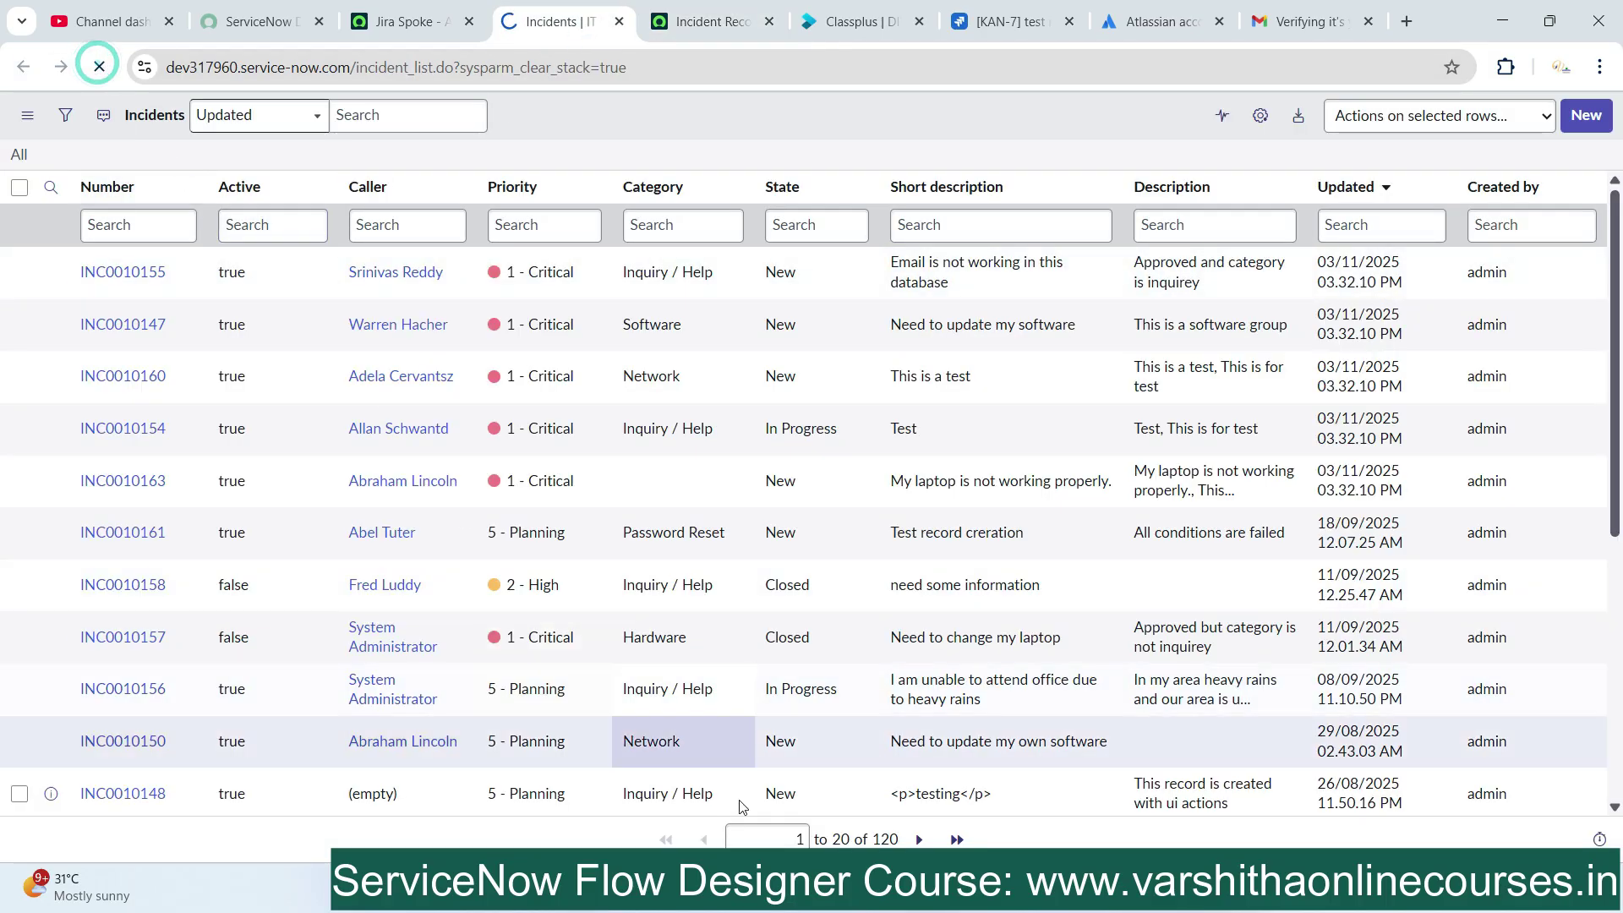
left_click(99, 66)
scroll(879, 837, "down", 3)
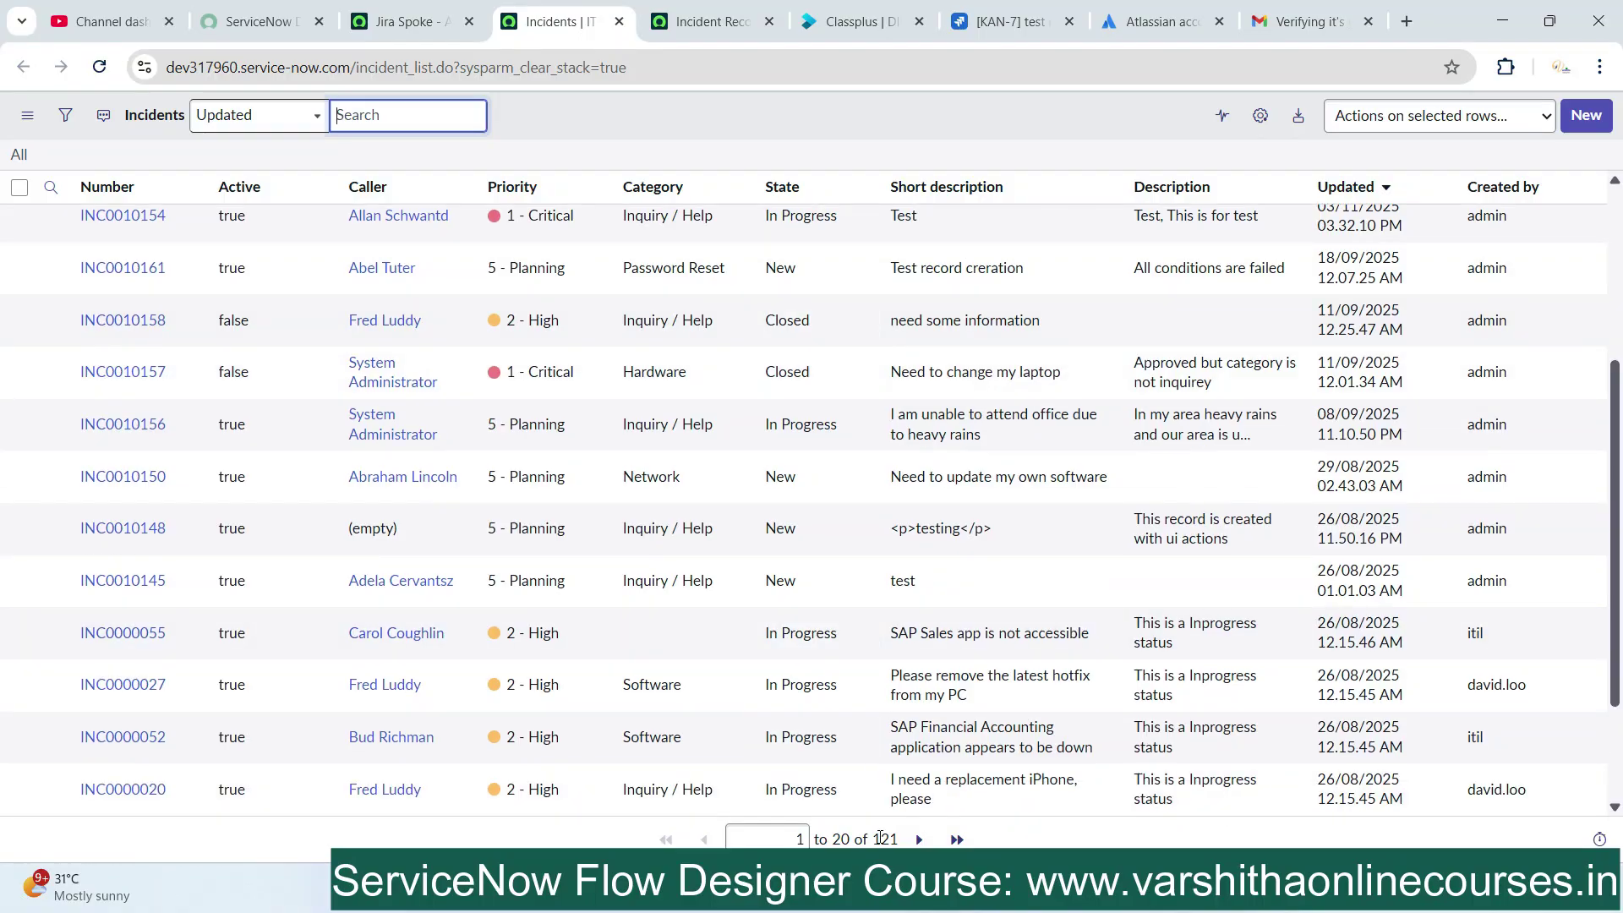
double_click(876, 839)
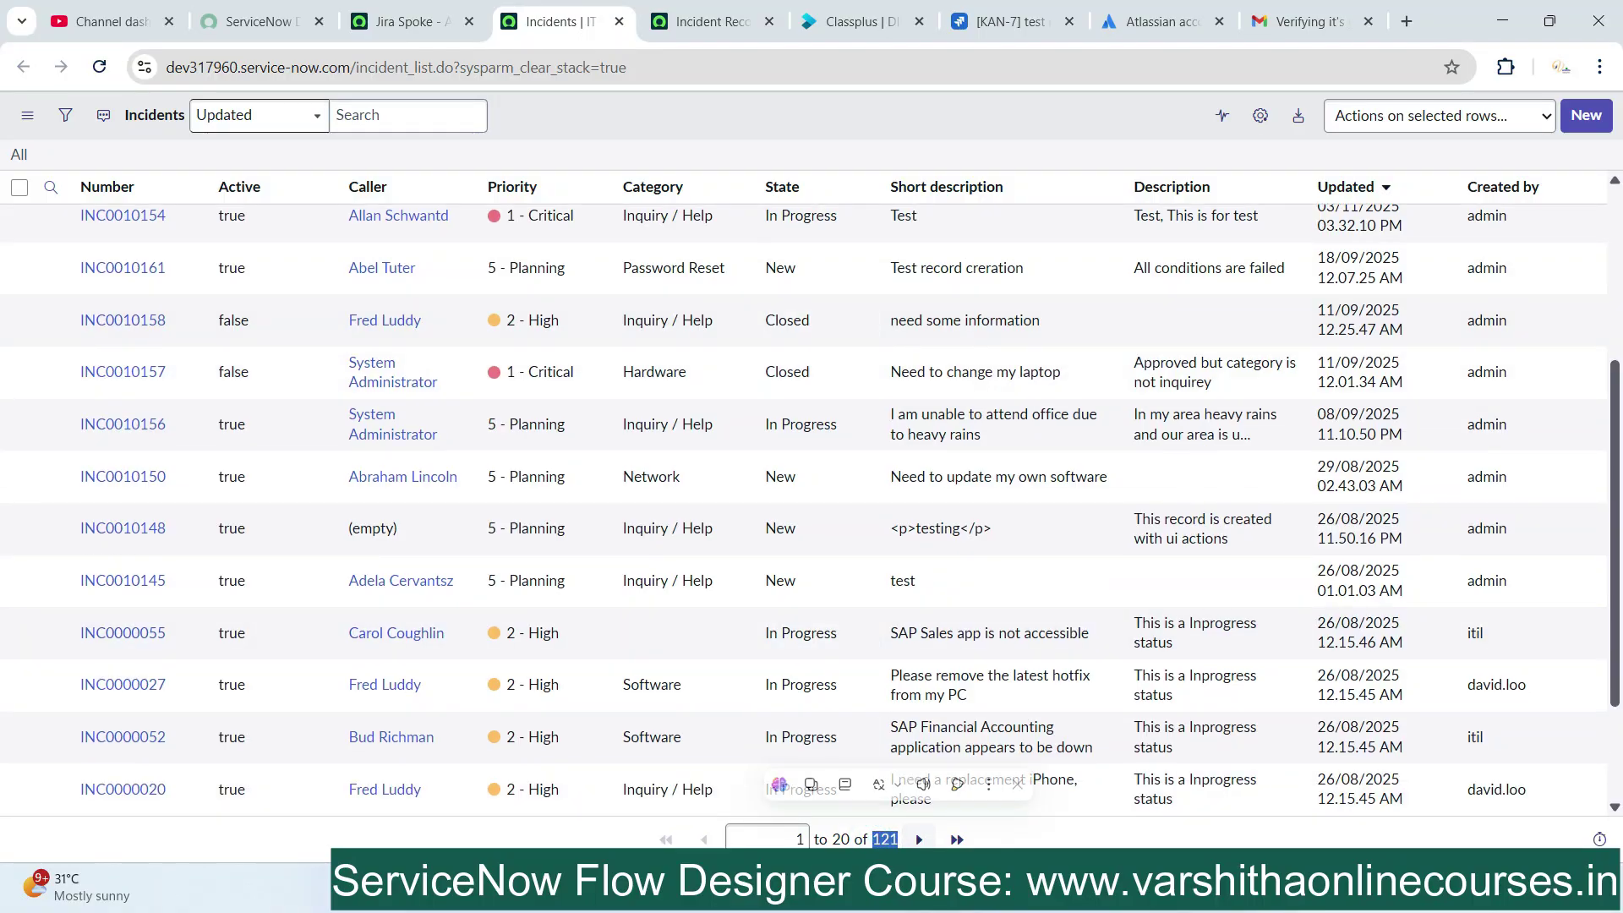
scroll(852, 454, "up", 4)
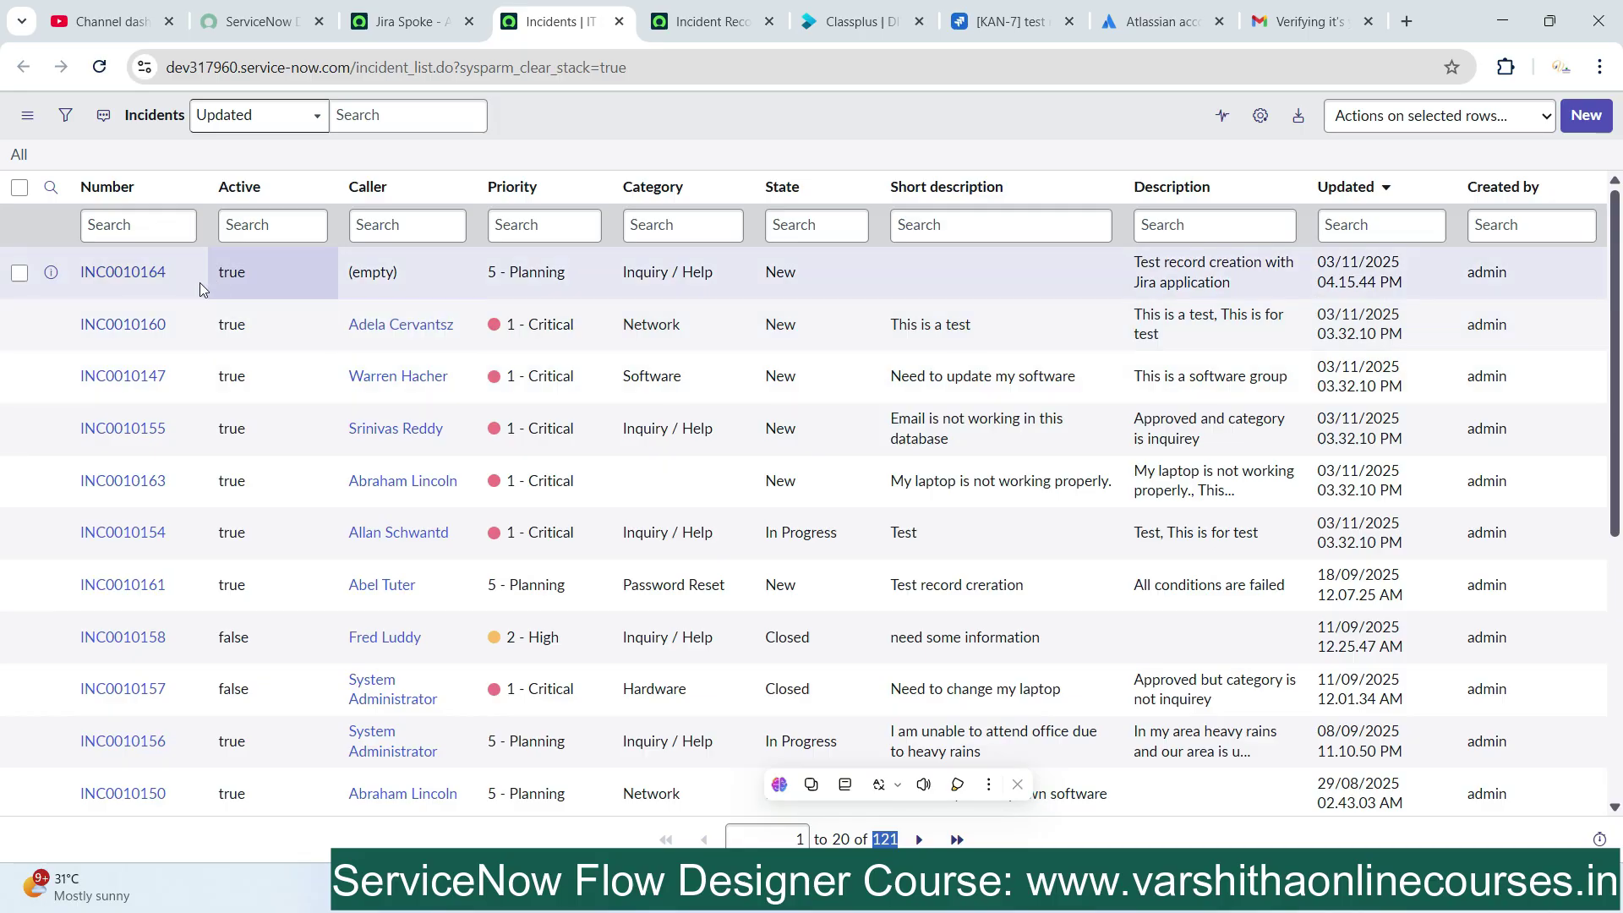
Open the newest incident record from the list and check its description text
left_click(131, 279)
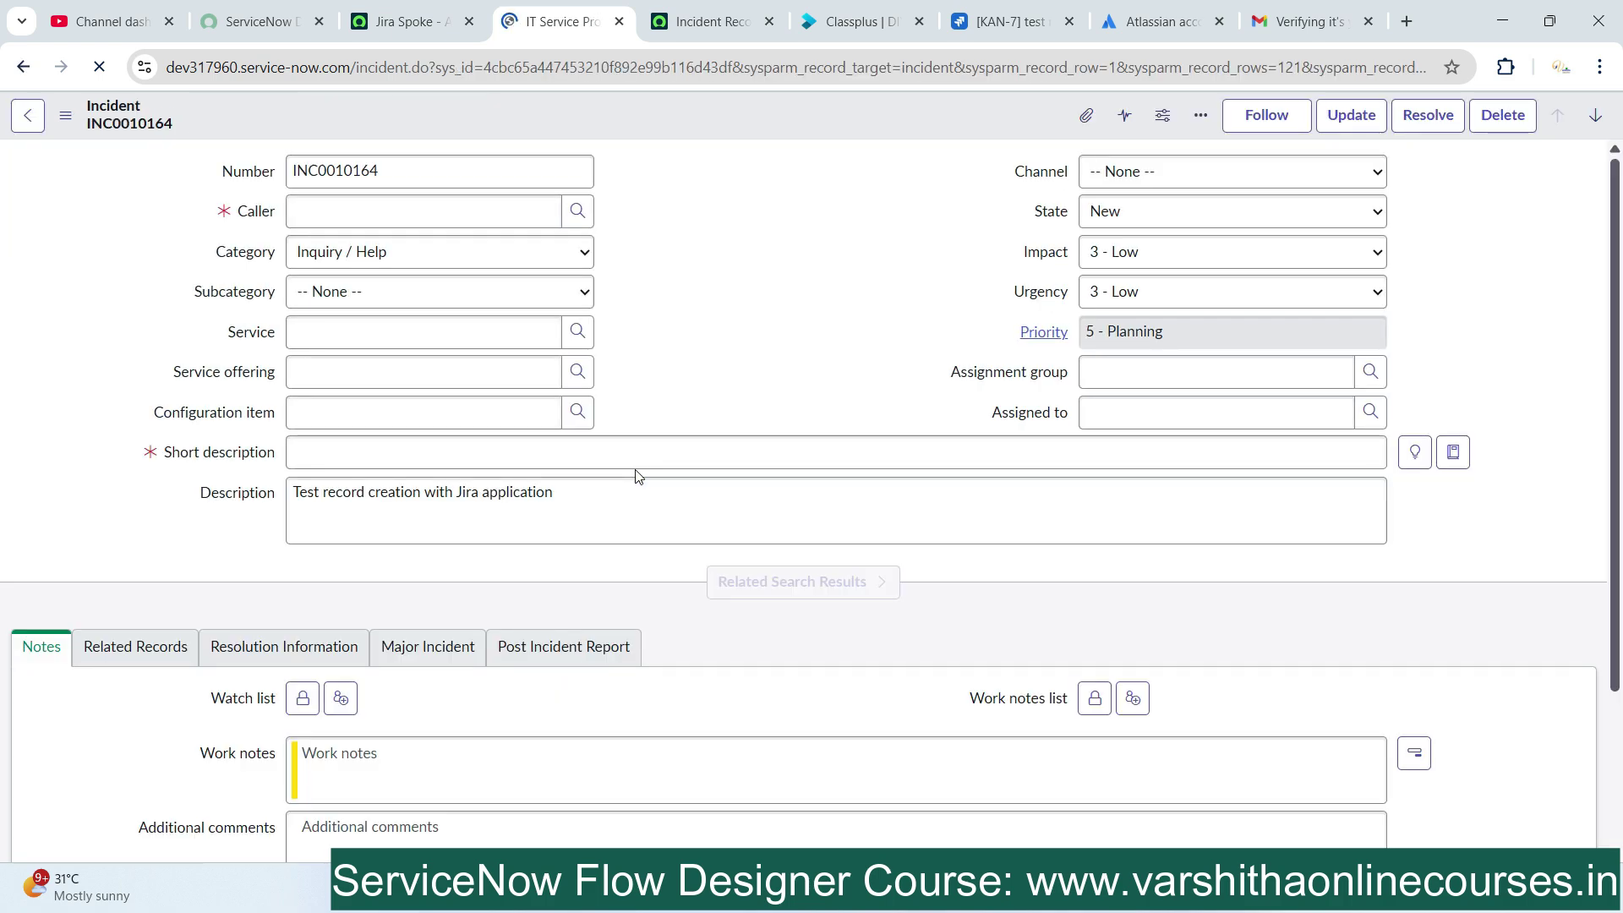
left_click_drag(291, 490, 563, 497)
left_click(604, 508)
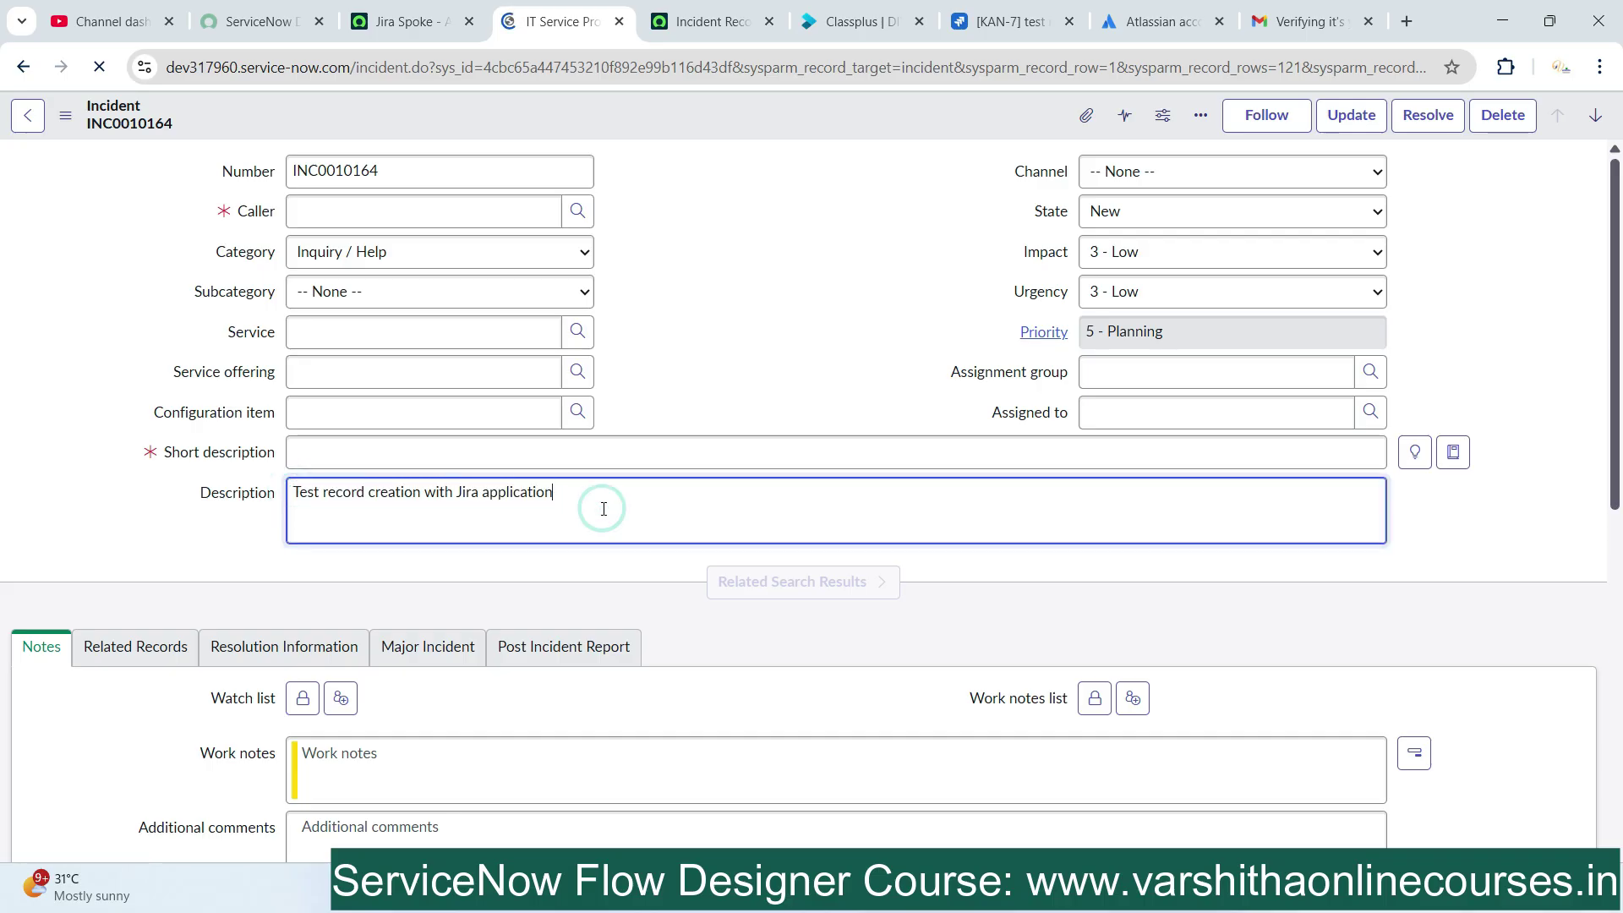